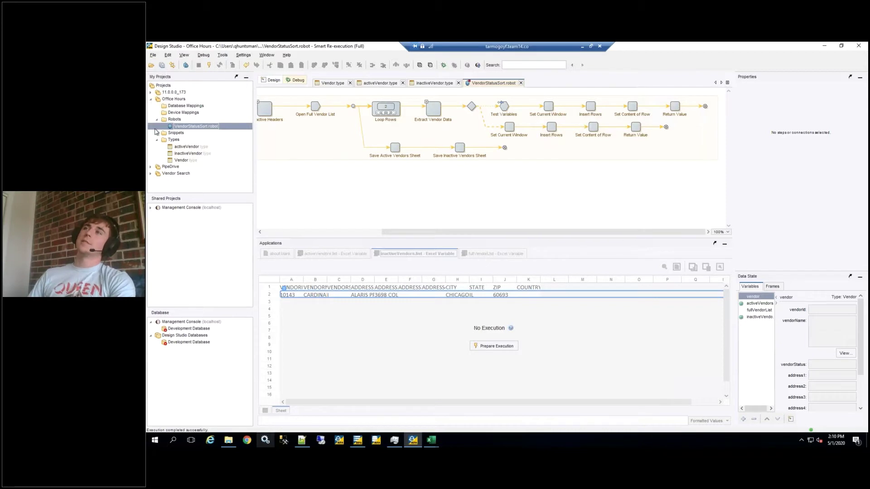
Review the VendorStatusSort robot's flow, expanding the Set Active Headers group to inspect its cell steps and collapsing it again.
click(154, 105)
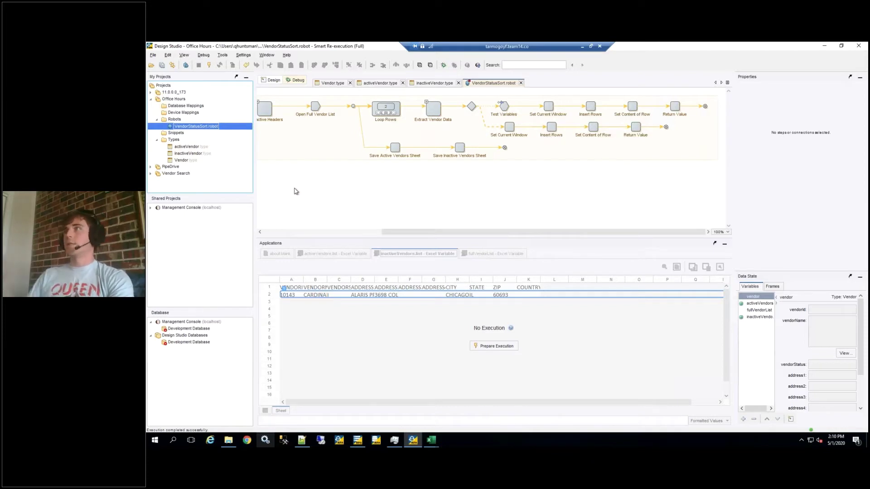
drag(447, 233, 299, 236)
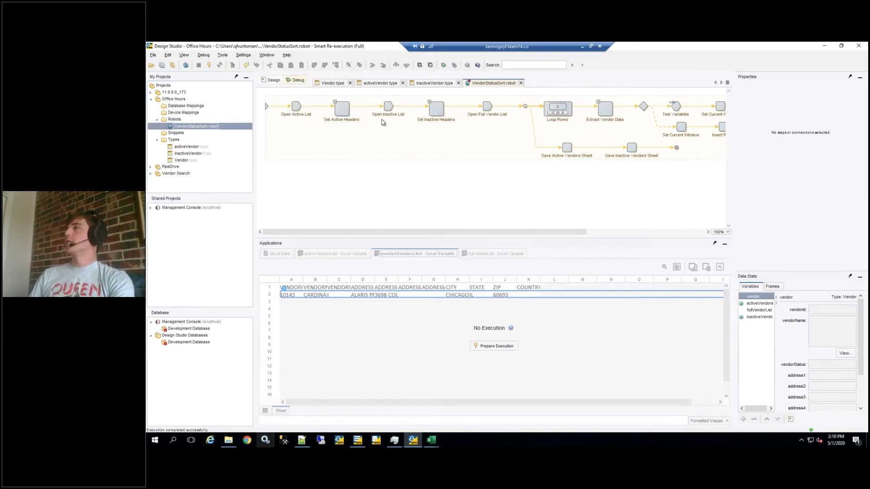
click(336, 102)
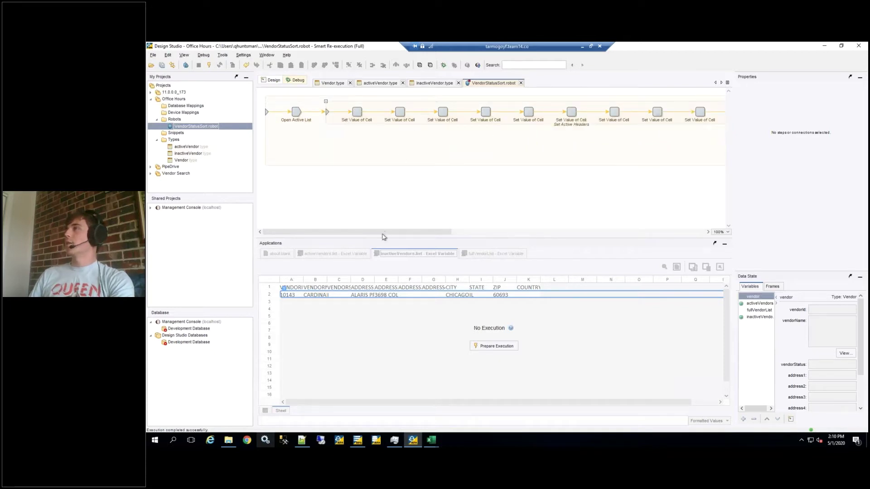
drag(383, 234, 618, 234)
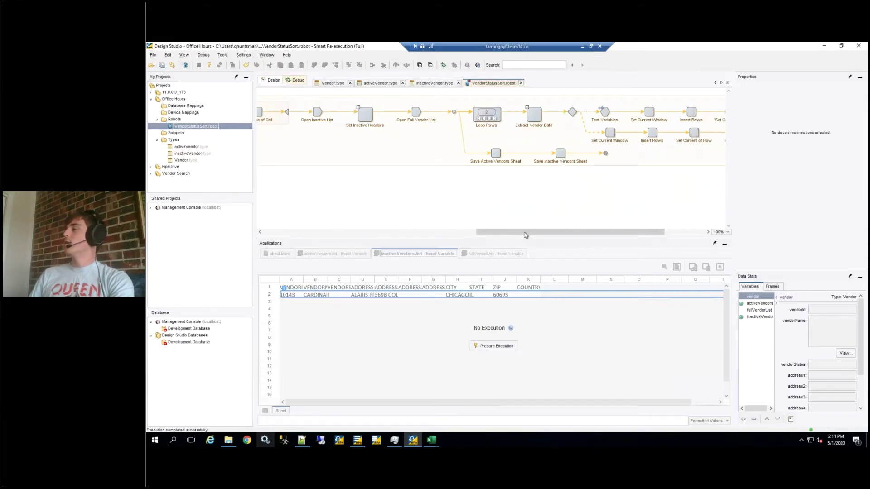
drag(557, 234, 598, 233)
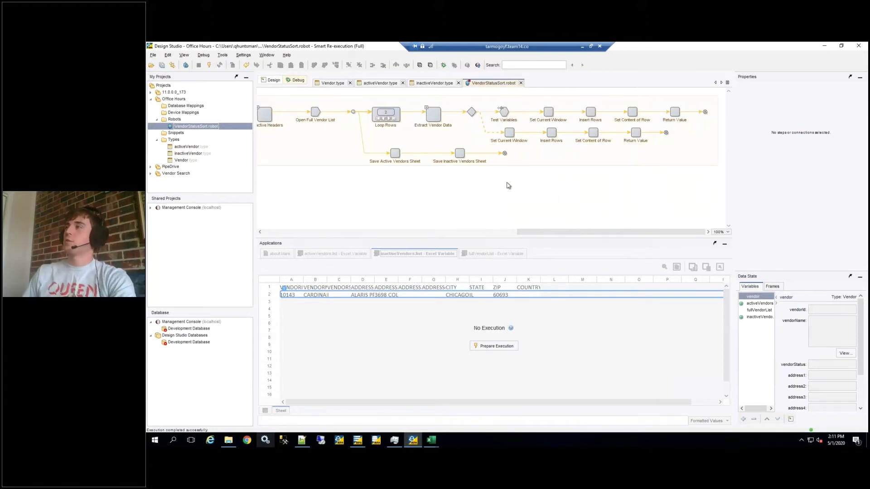
drag(573, 232, 281, 231)
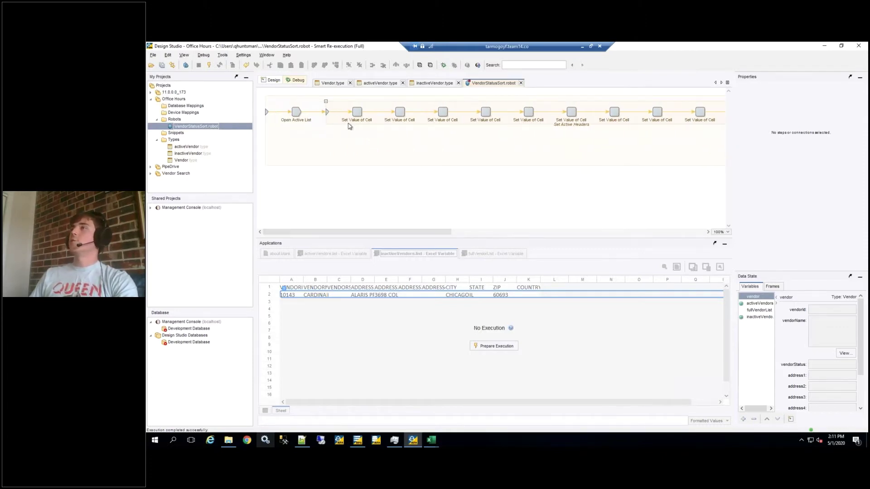
click(326, 102)
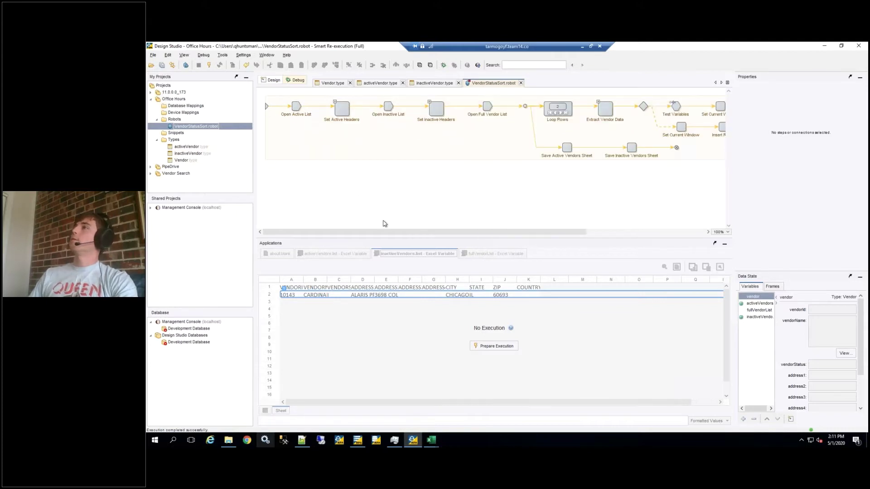
drag(356, 235, 409, 231)
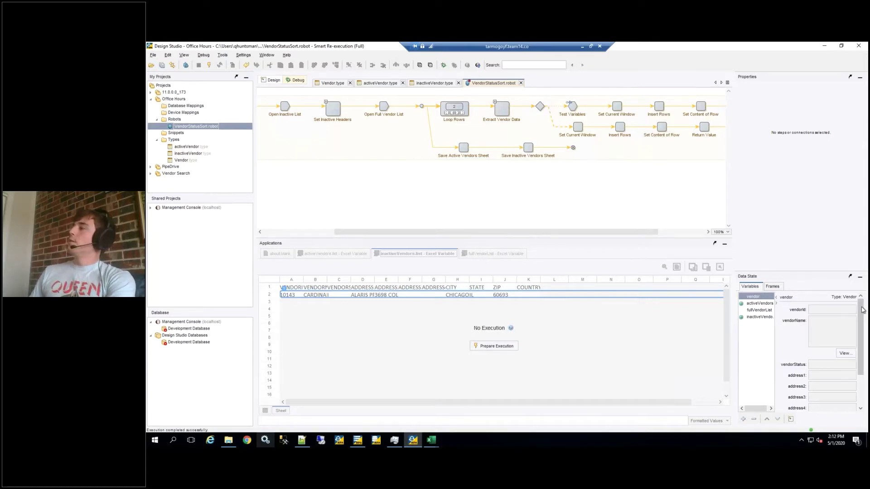
Examine the vendor variable and the attributes defined in the Vendor and activeVendor types.
scroll(813, 322, down, 1)
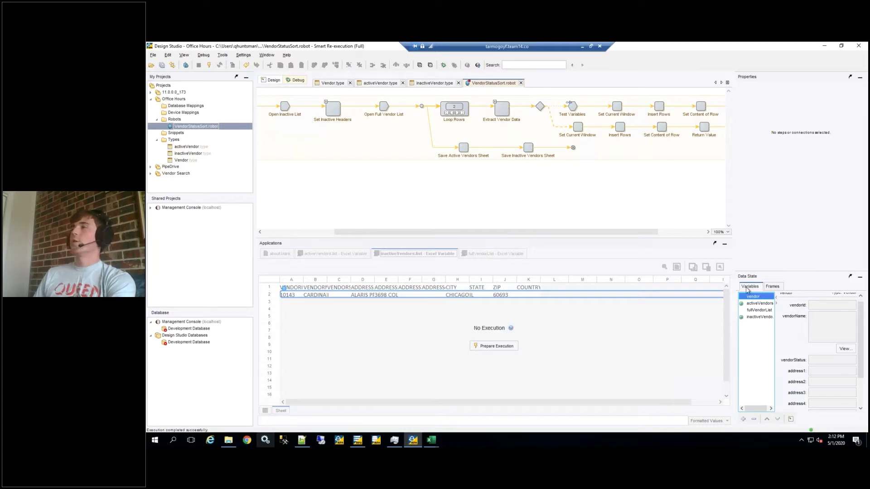
click(330, 84)
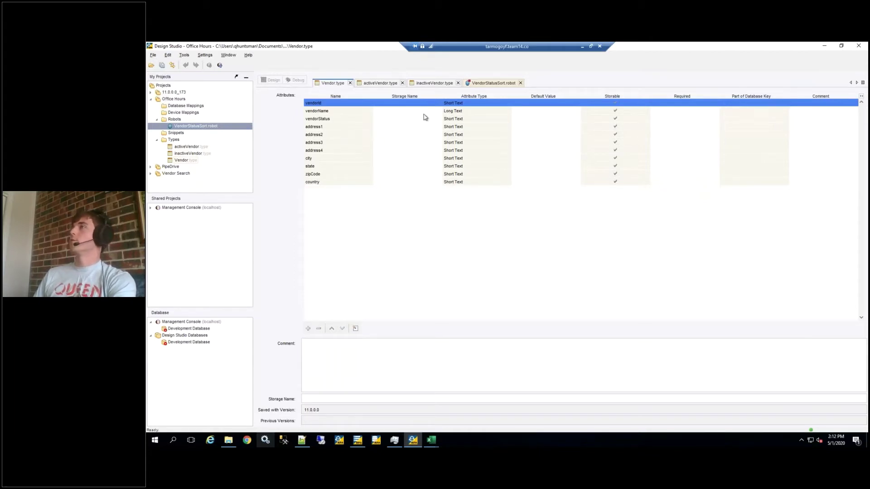
click(323, 120)
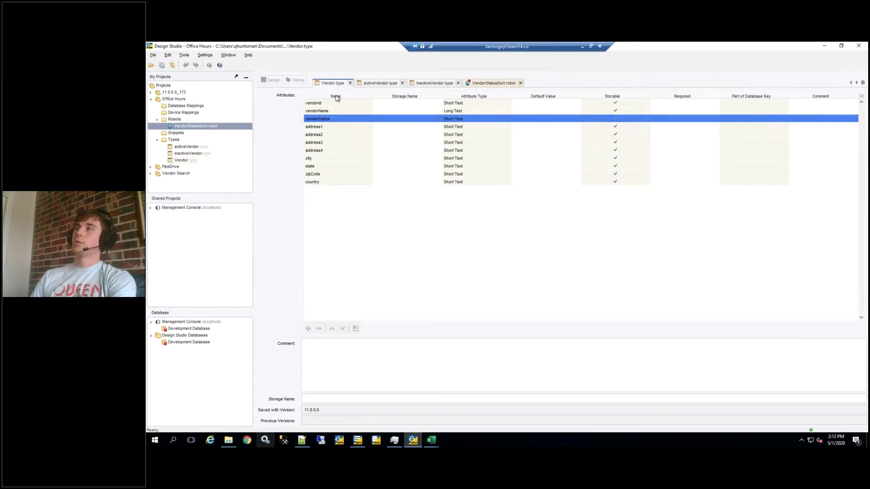
click(442, 259)
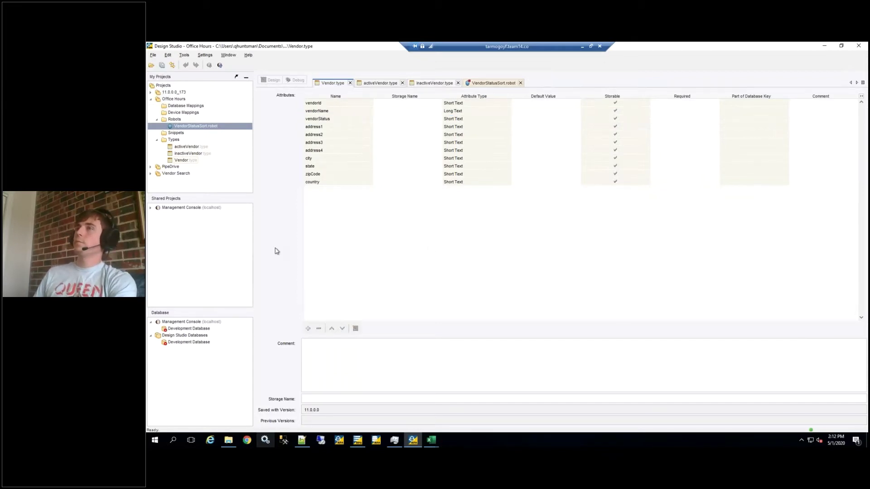
click(380, 83)
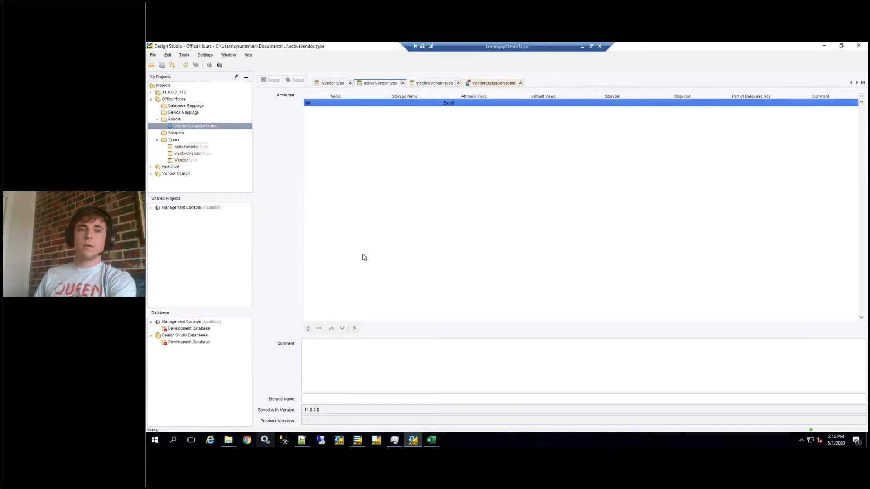
Return to the VendorStatusSort robot and look over the Excel files in the Office Hours folder in File Explorer.
click(498, 84)
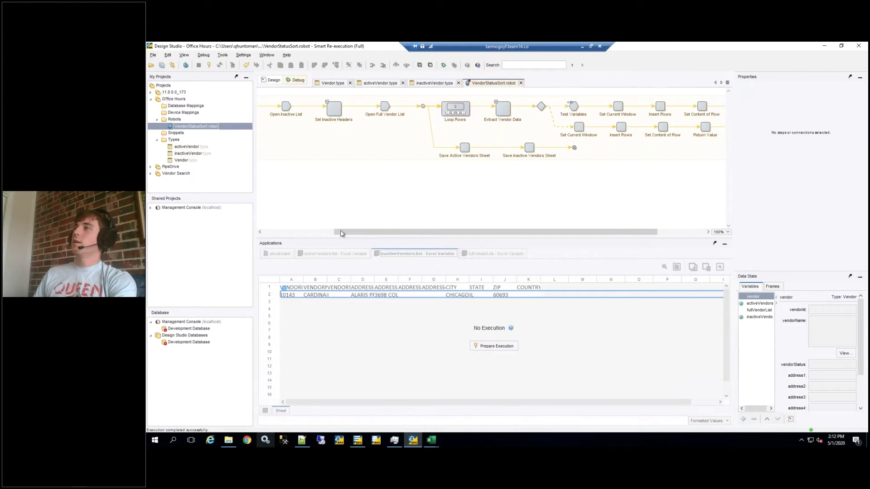
scroll(341, 233, left, 3)
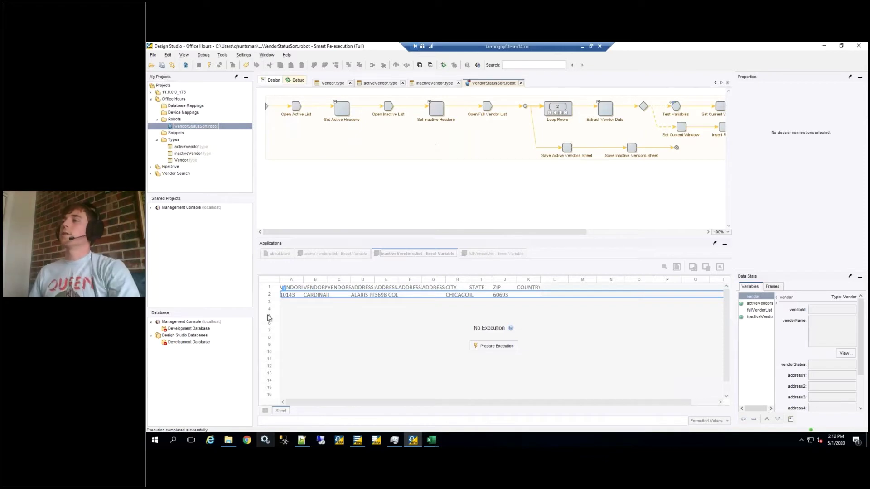
click(229, 441)
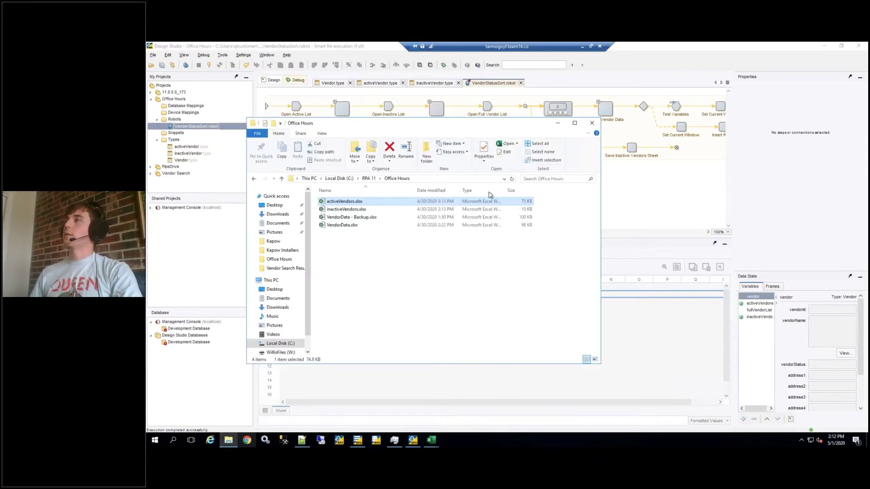
drag(564, 120, 646, 161)
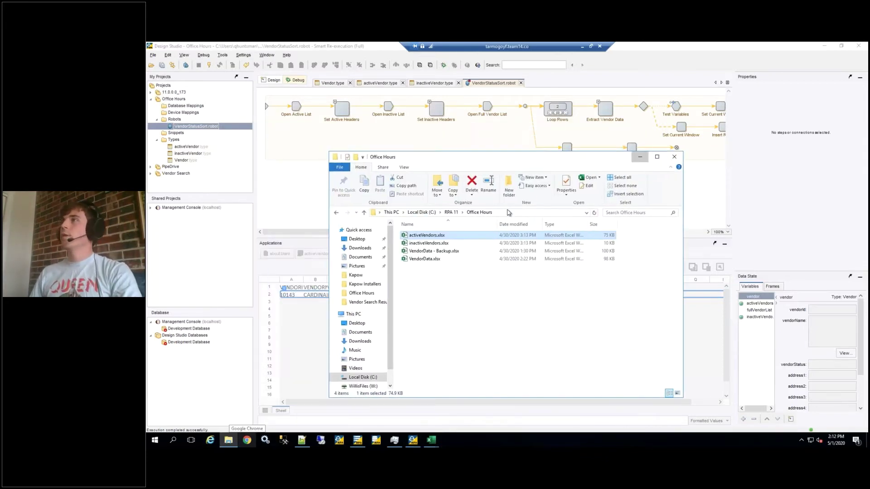
click(640, 157)
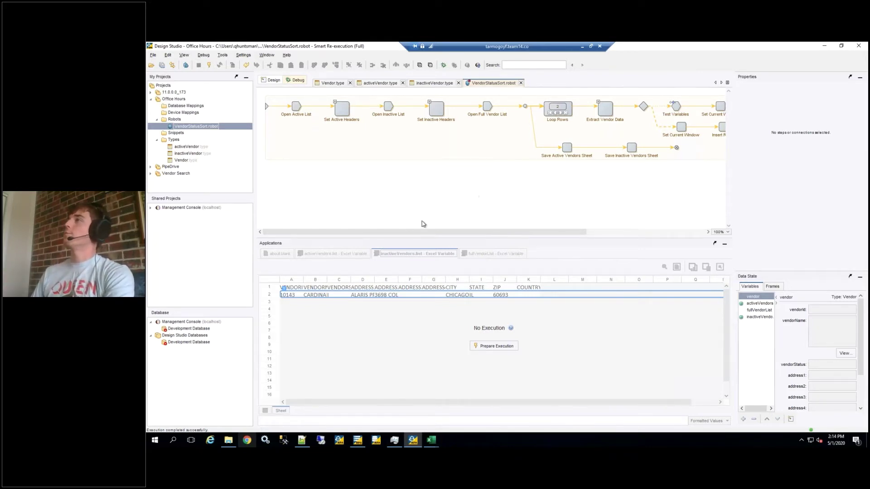
Prepare the robot's execution in design mode at the Open Active List step, allowing the other ongoing execution to be stopped.
click(295, 108)
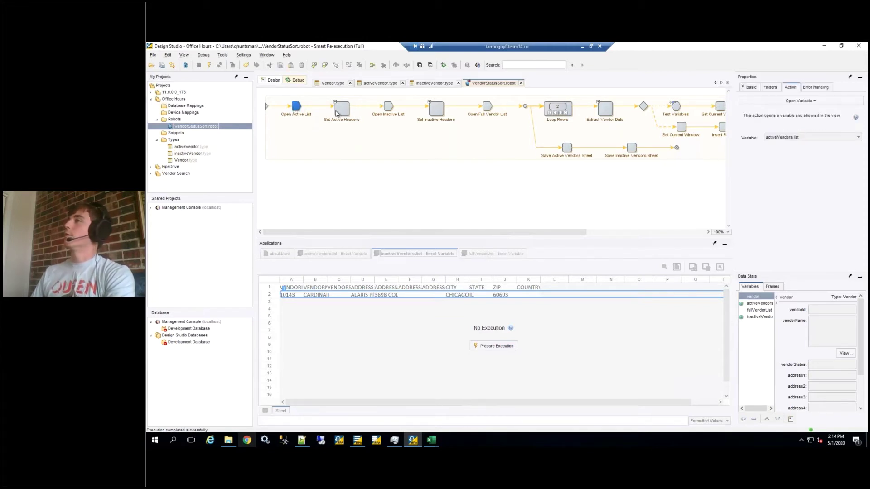
click(487, 347)
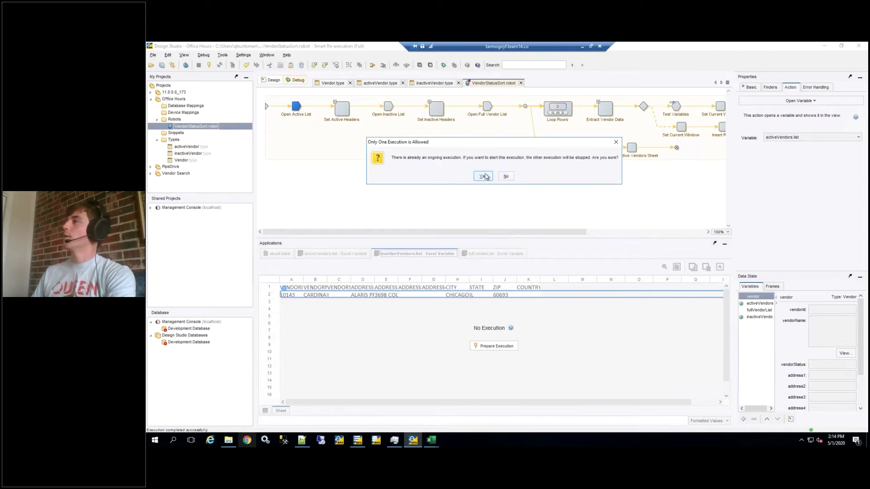
click(479, 179)
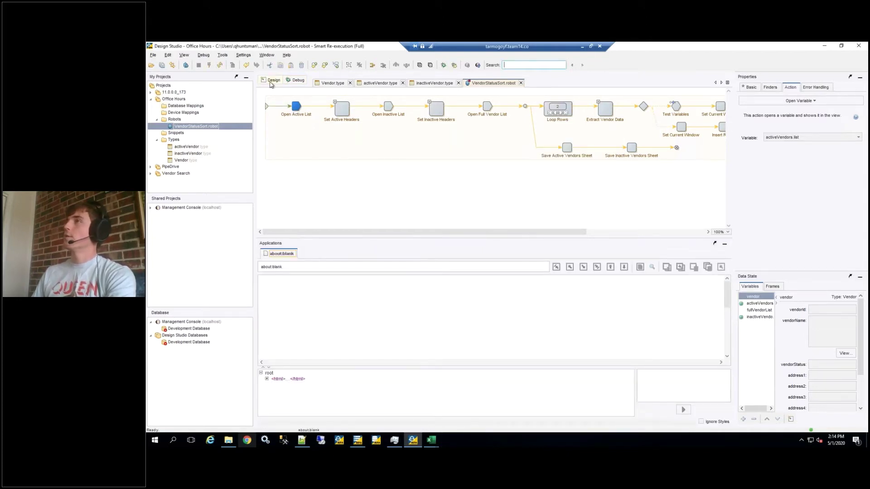
Execute the robot step by step through both header groups, up to the Open Full Vendor List step.
click(342, 111)
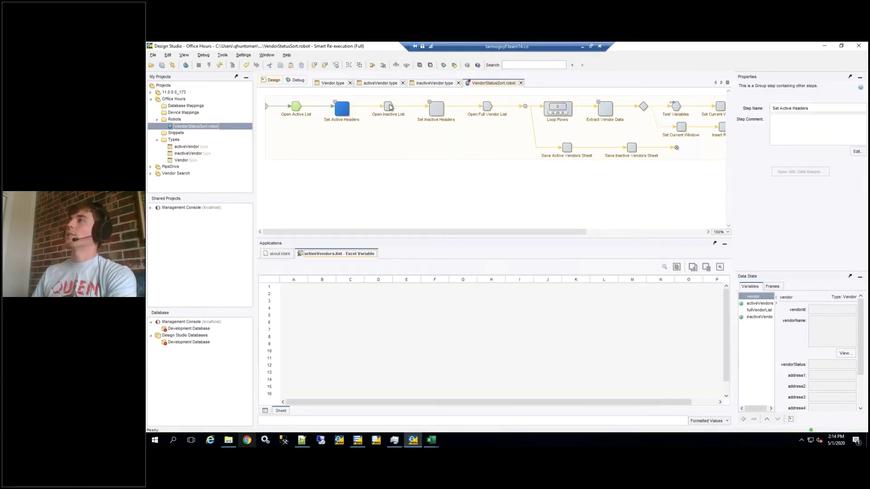
click(389, 107)
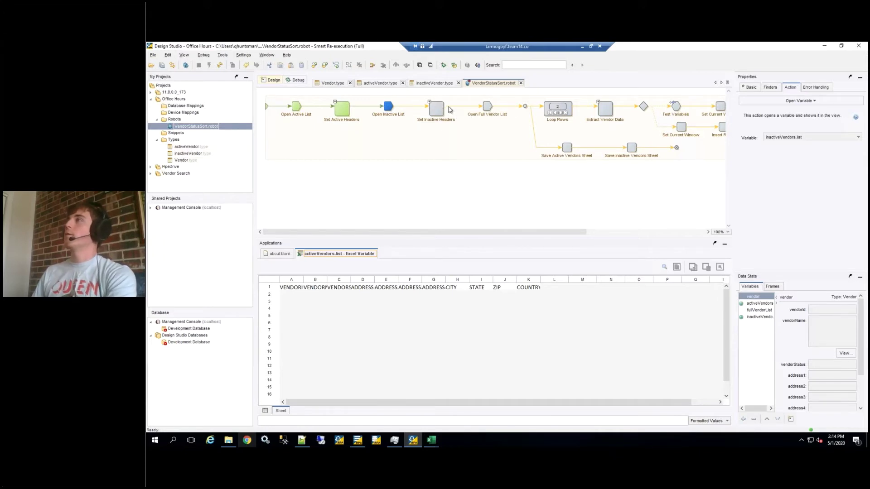
click(488, 108)
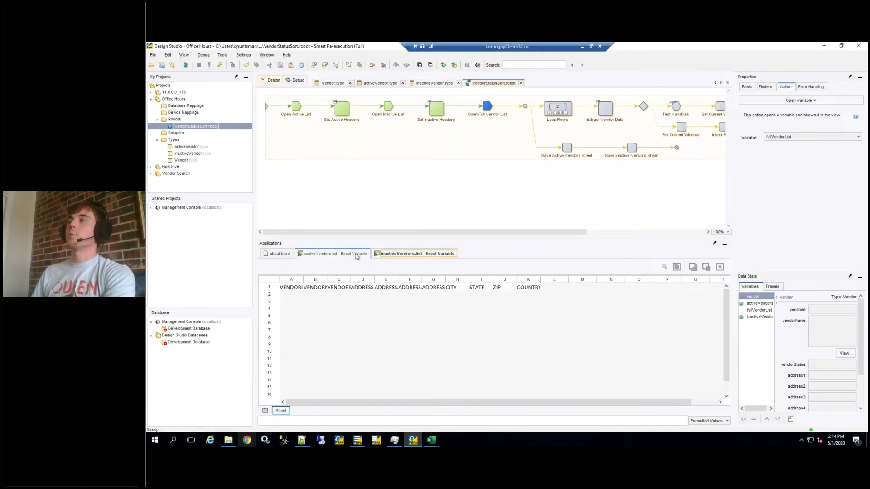
drag(407, 232, 423, 228)
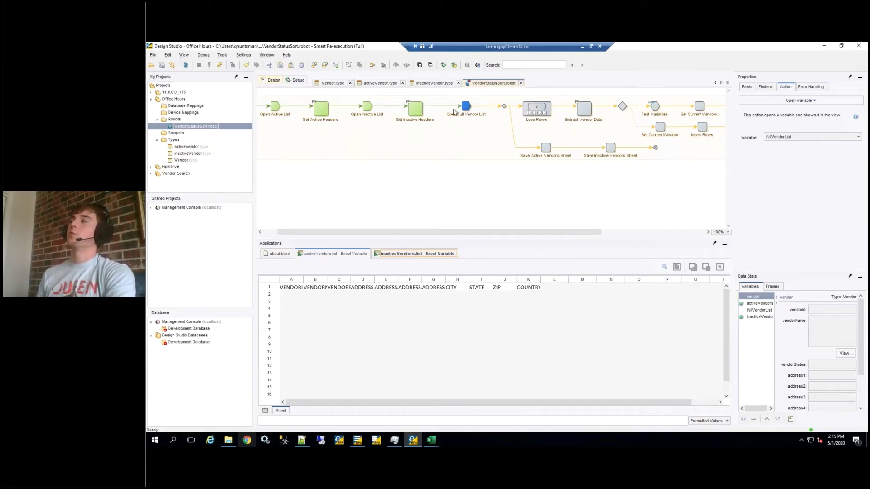
Switch to VendorData.xlsx in Excel and examine its vendor names and VENDORSTATUS column, then return to the robot.
click(432, 440)
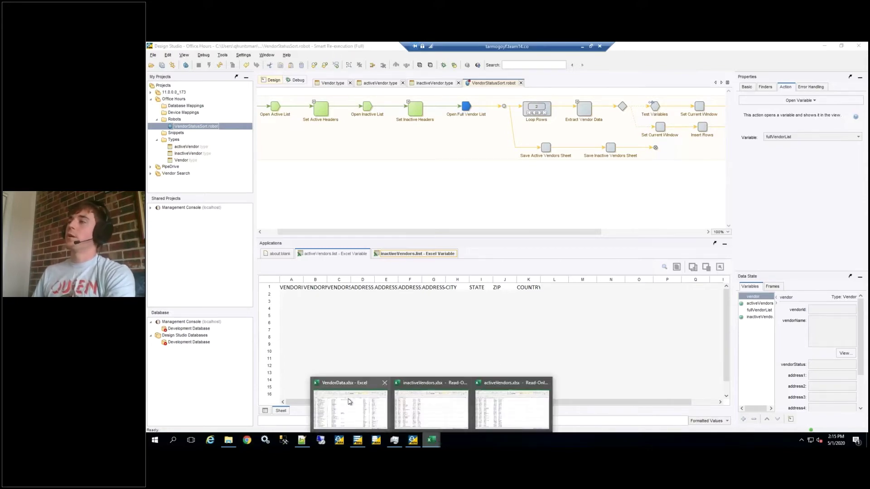
click(349, 402)
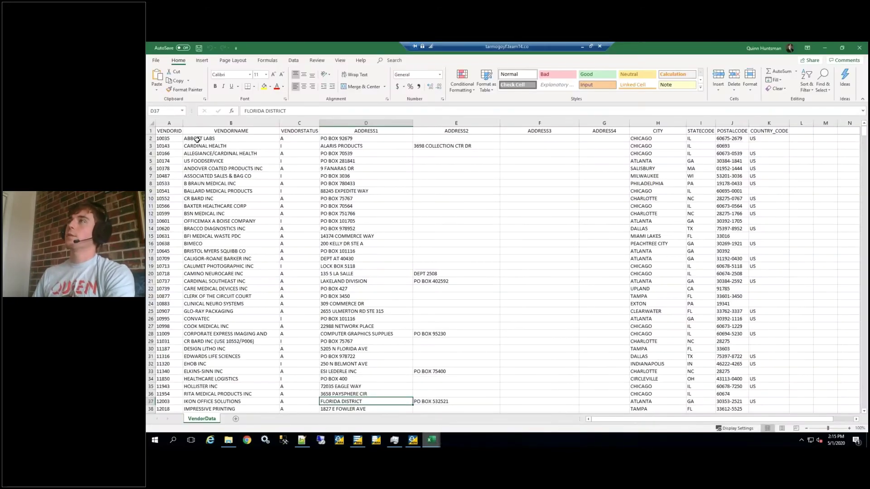
click(199, 139)
drag(532, 46, 390, 45)
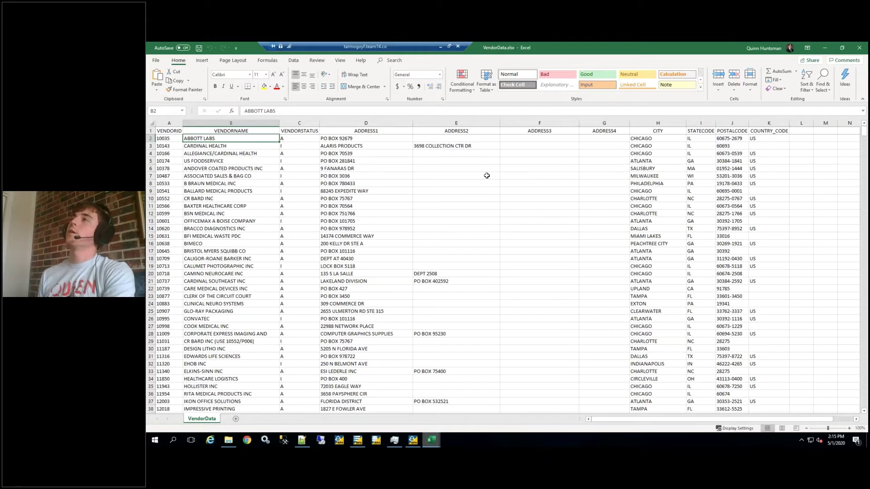
click(293, 145)
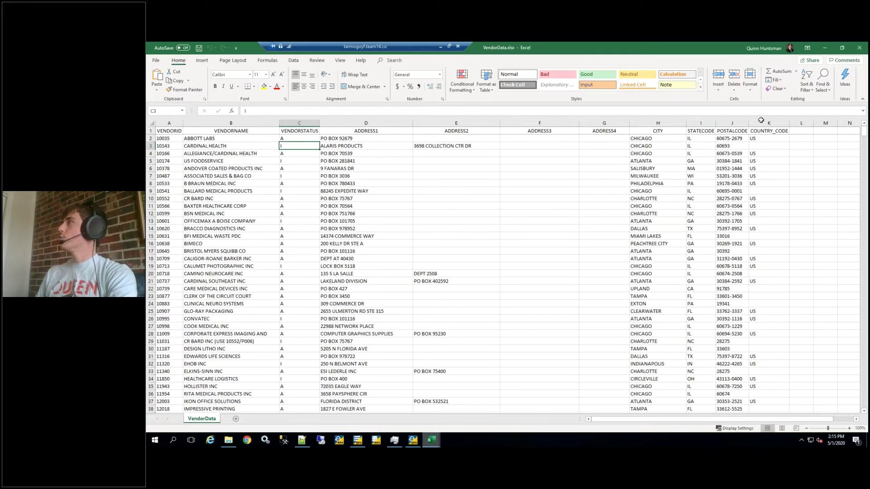
click(819, 50)
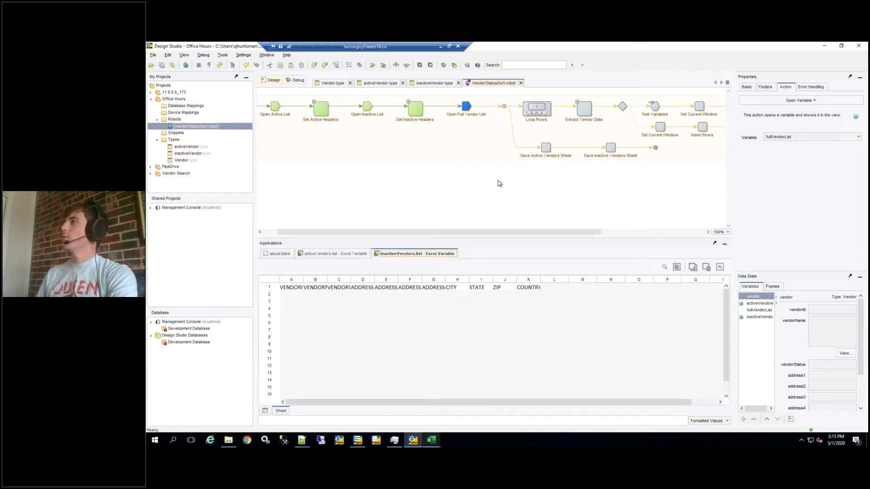
Compare the robot's Loop Rows branch with the rows of VendorData.xlsx in Excel and return to Design Studio.
drag(449, 235, 537, 235)
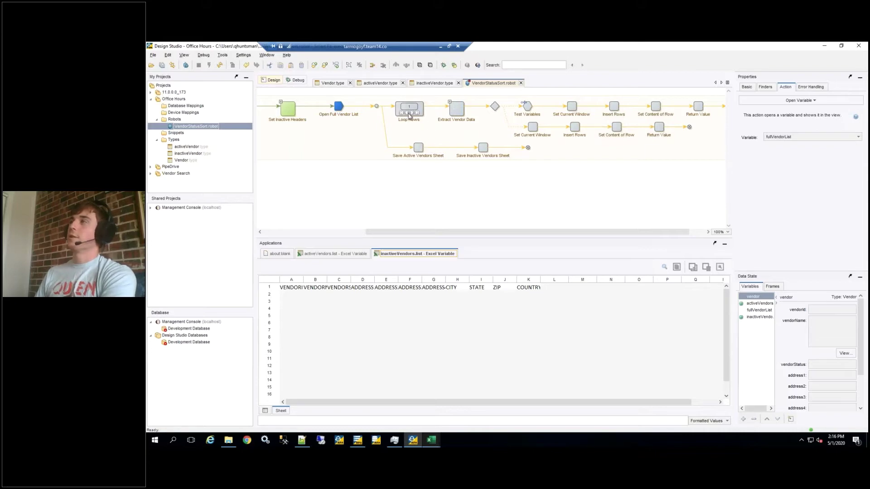
click(431, 440)
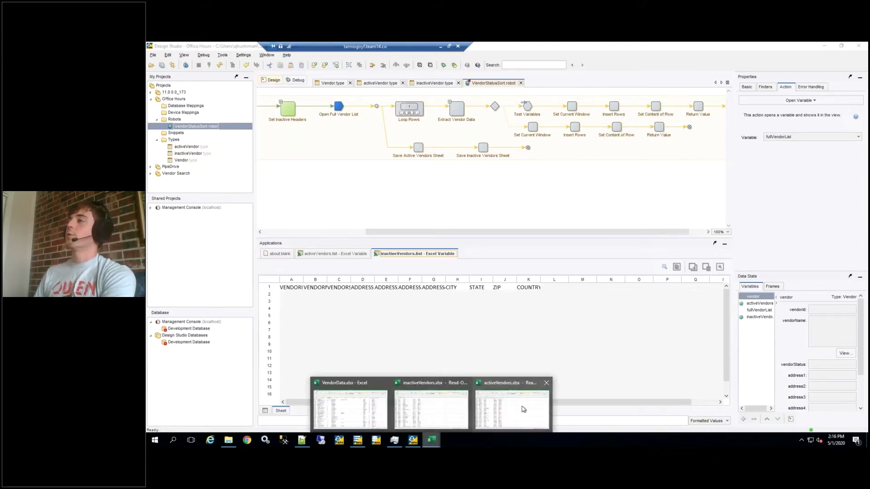
click(388, 404)
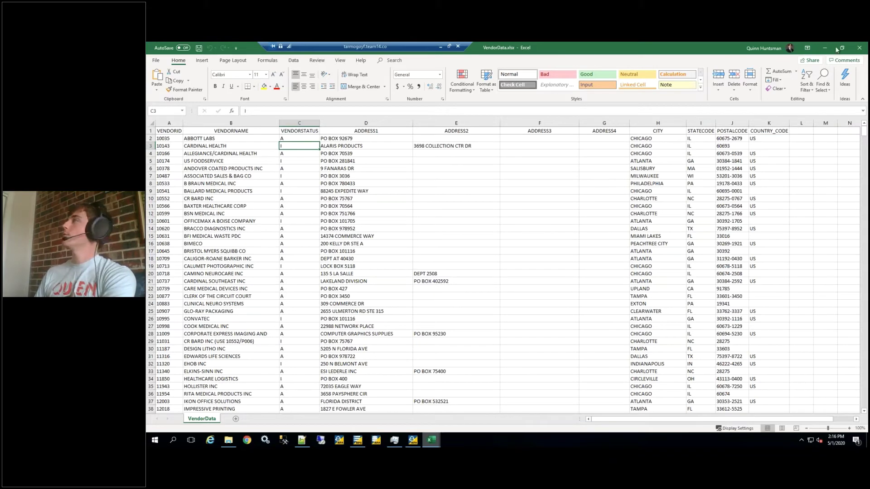
key(alt+Tab)
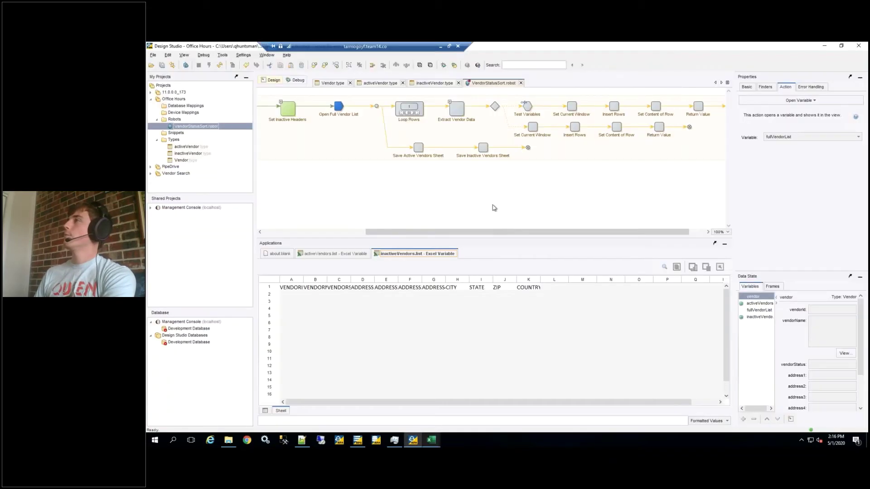
Expand the Extract Vendor Data group, execute up to Extract Vendor Id, and move Loop Rows through later iterations and back to the first.
click(450, 102)
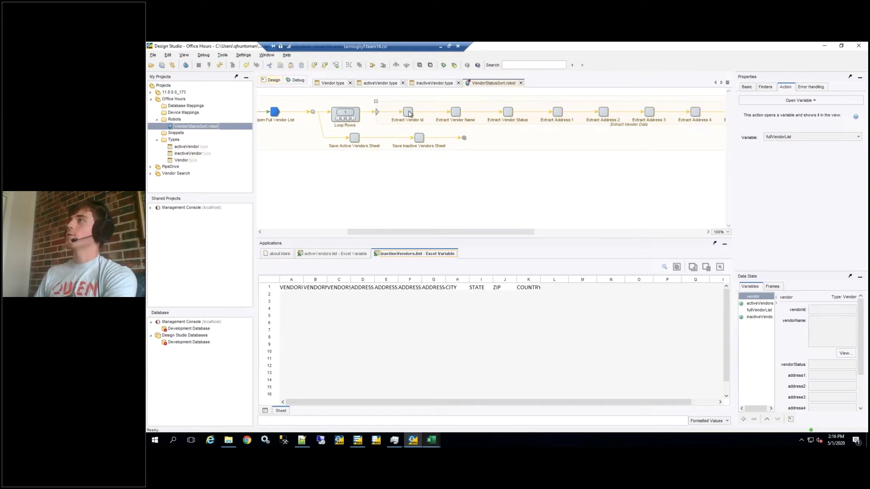
click(409, 113)
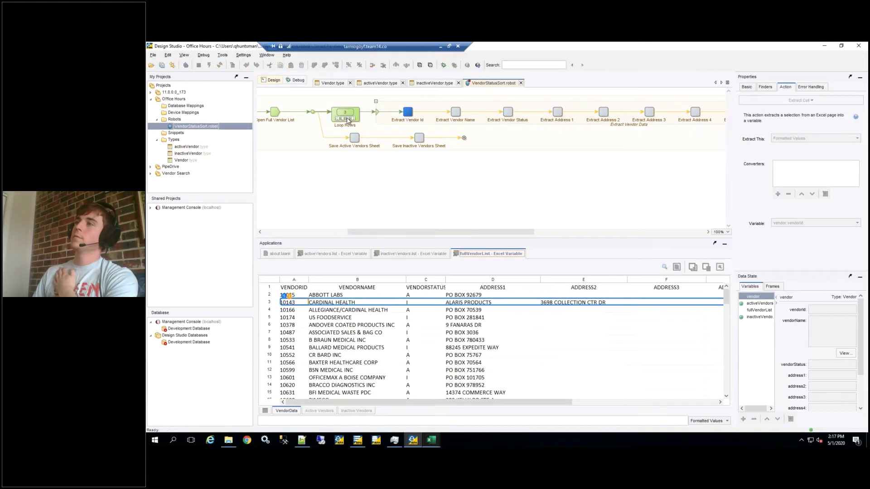
click(349, 120)
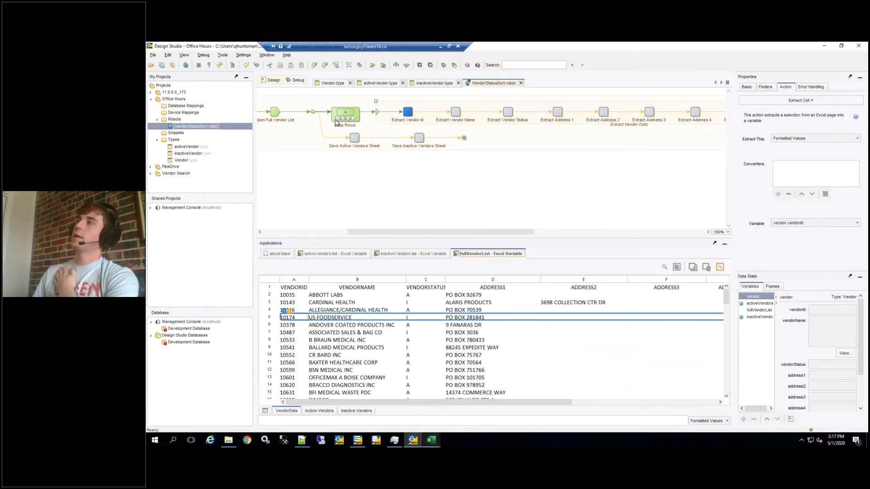
click(336, 119)
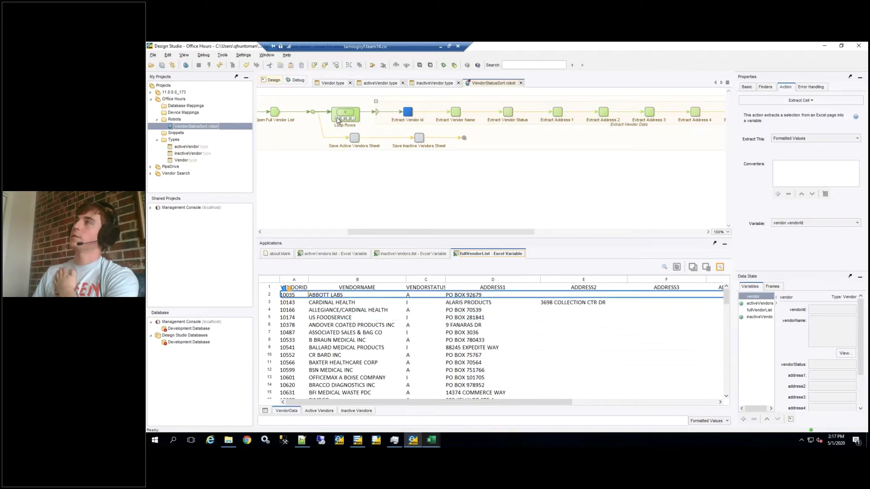
Execute the vendor extraction steps one after another from Extract Vendor Name through Extract Country for the first row.
click(457, 112)
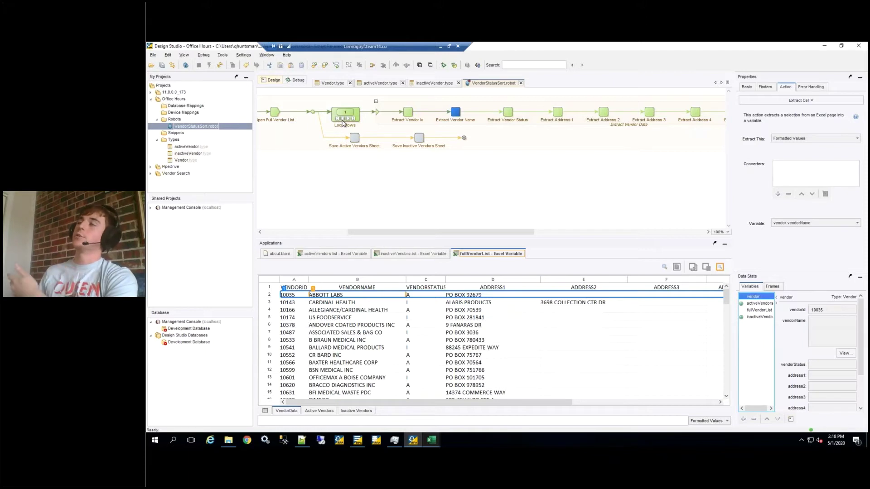
click(503, 113)
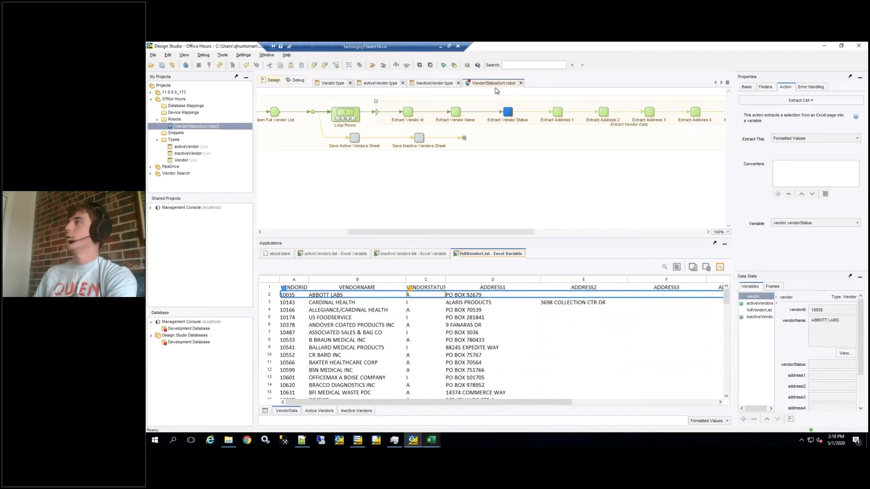
click(558, 114)
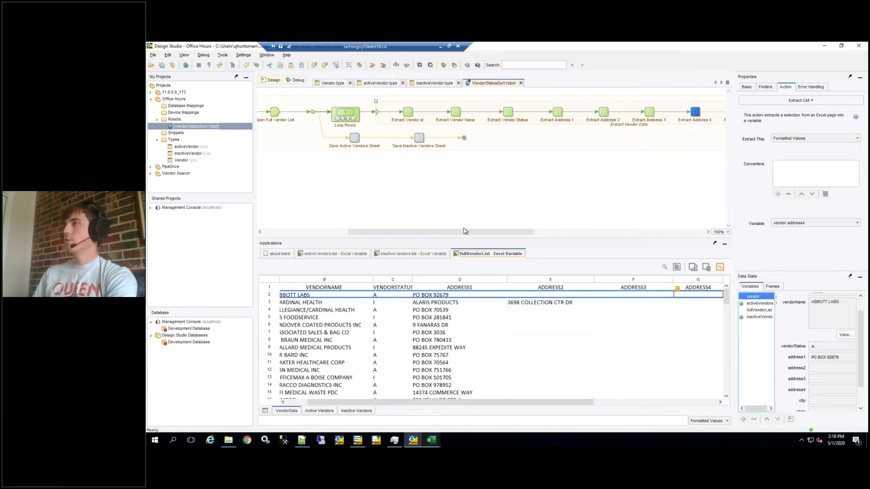
drag(467, 233, 567, 189)
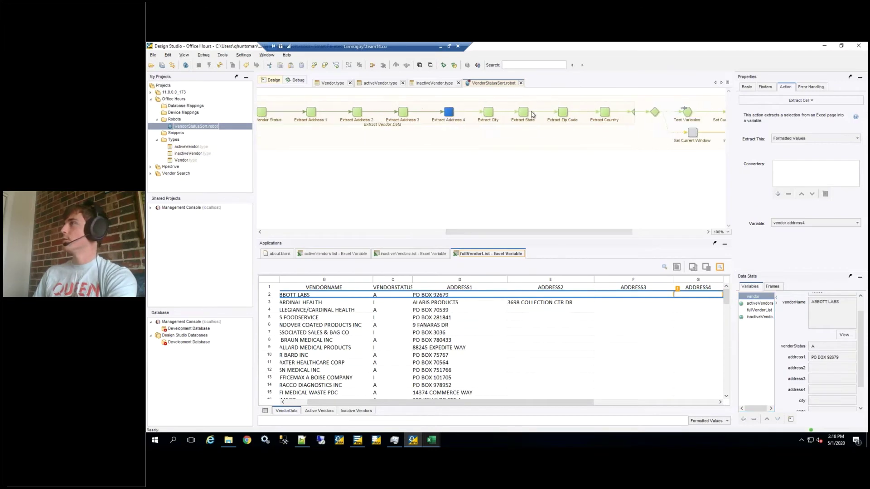
click(606, 113)
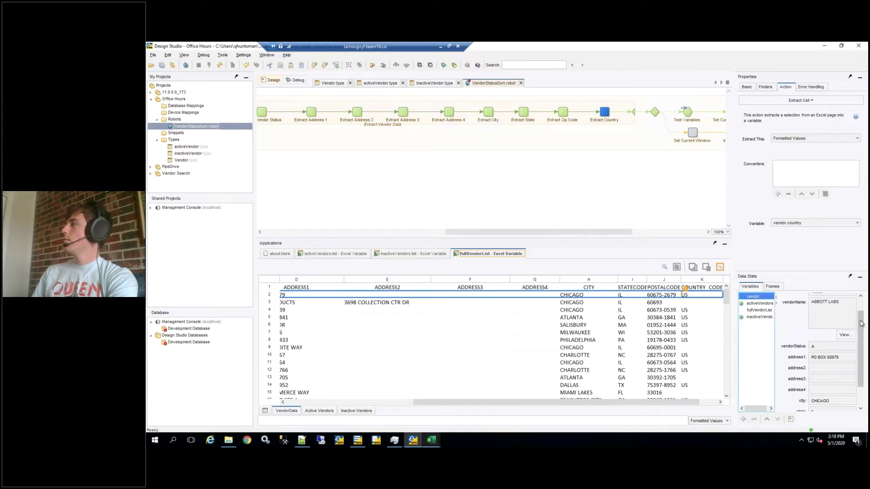
Compare the vendor variable's extracted fields with the first spreadsheet row, then collapse the Extract Vendor Data group.
drag(865, 322, 865, 340)
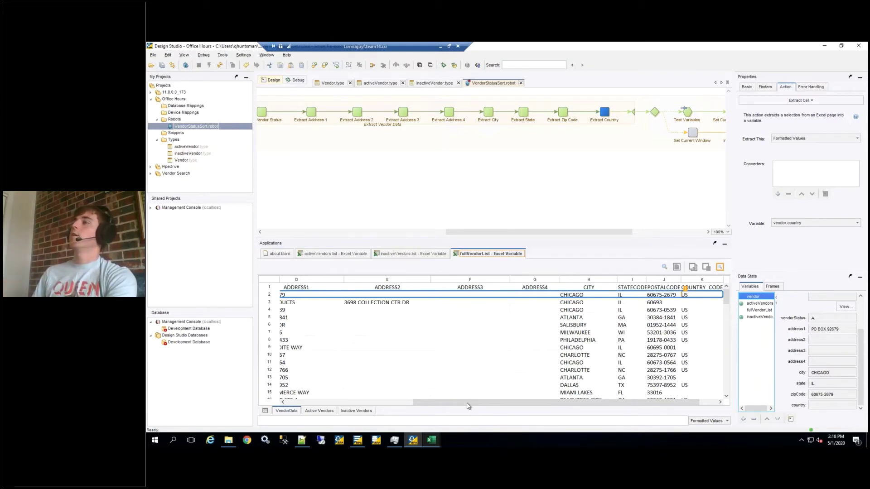
drag(468, 406, 302, 398)
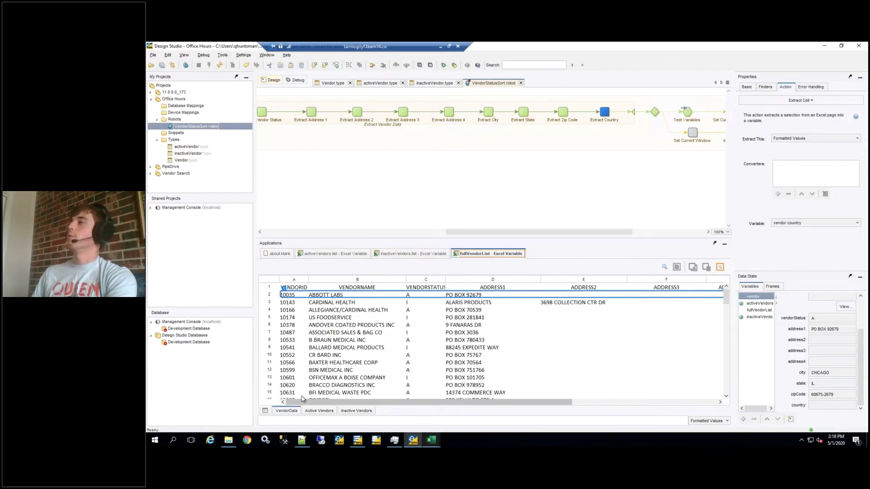
drag(511, 232, 352, 230)
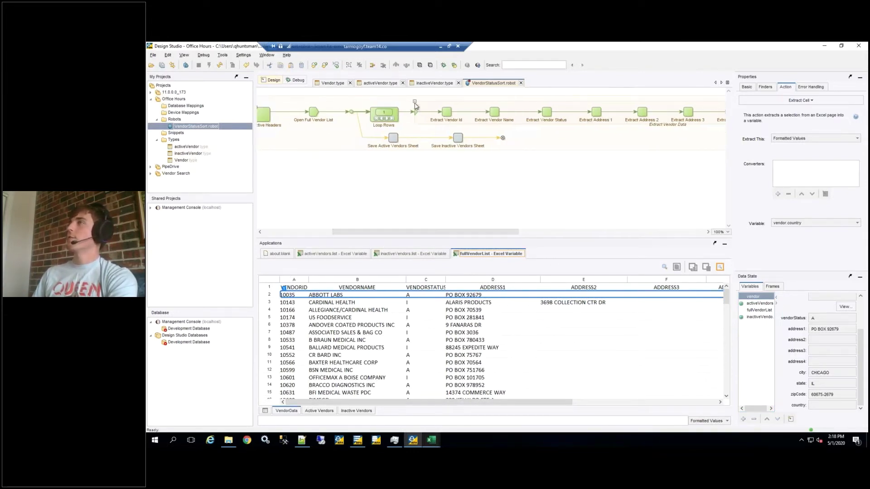
click(415, 102)
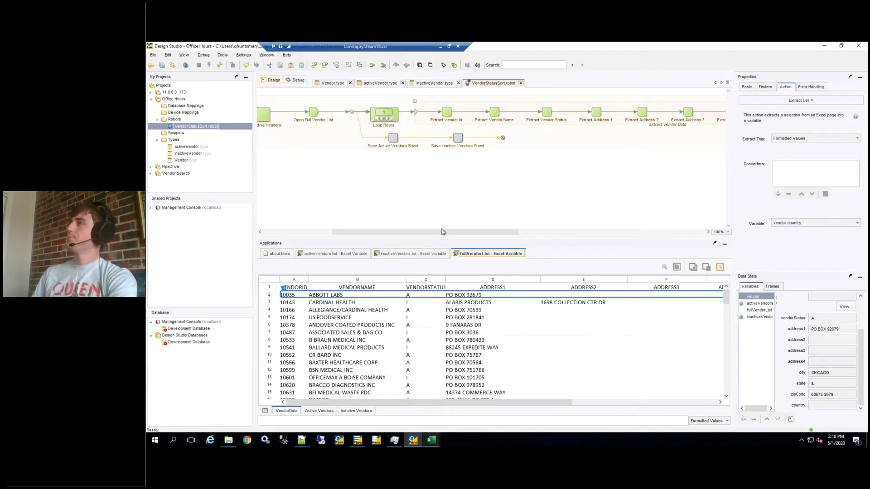
Examine the Test Variables step's vendorStatus condition and its error handling in the step configuration, then close it.
drag(502, 234, 559, 233)
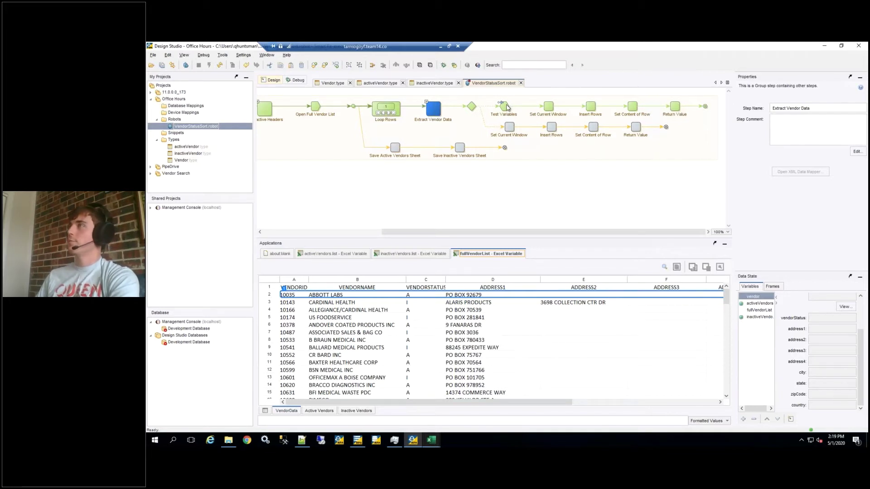
click(503, 107)
right_click(504, 107)
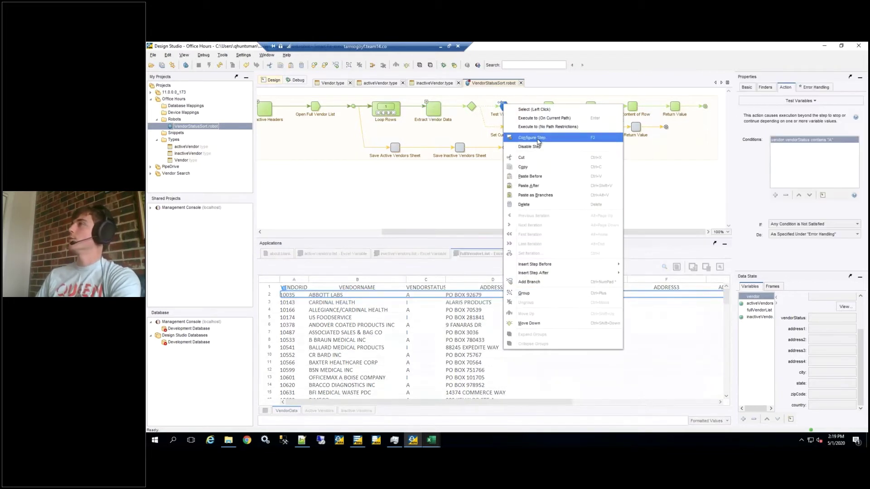
click(535, 136)
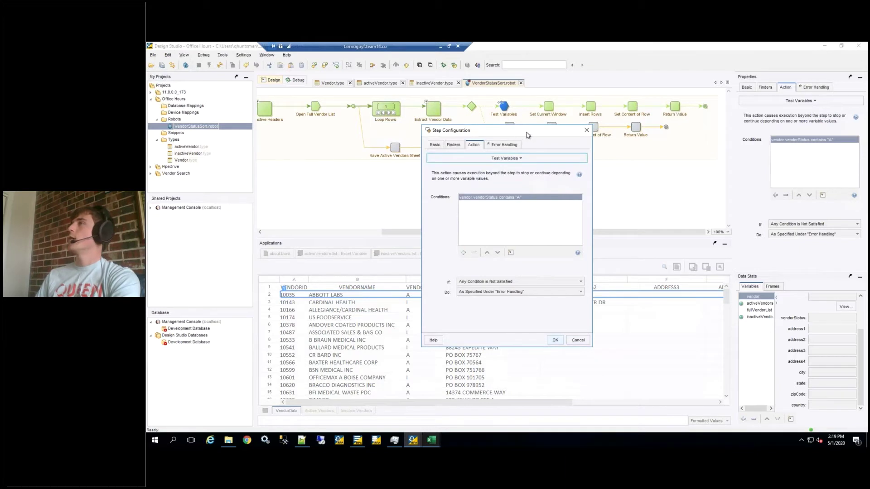
drag(527, 133, 500, 131)
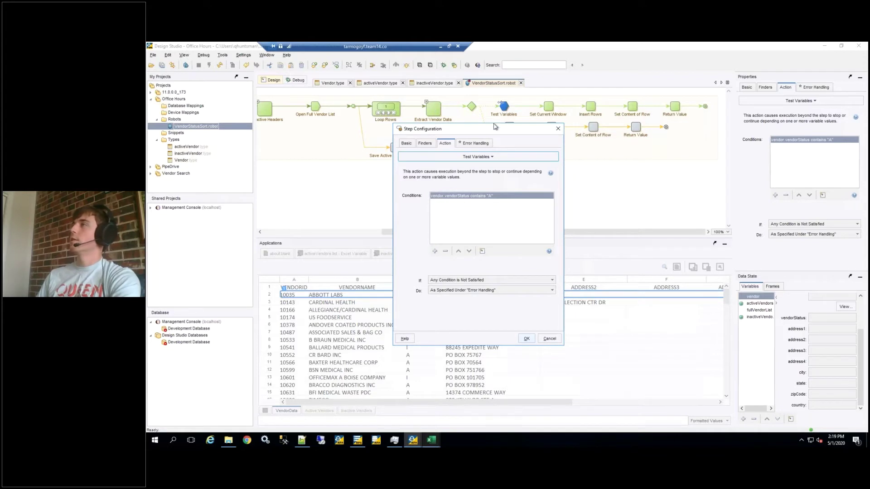
drag(496, 128, 694, 137)
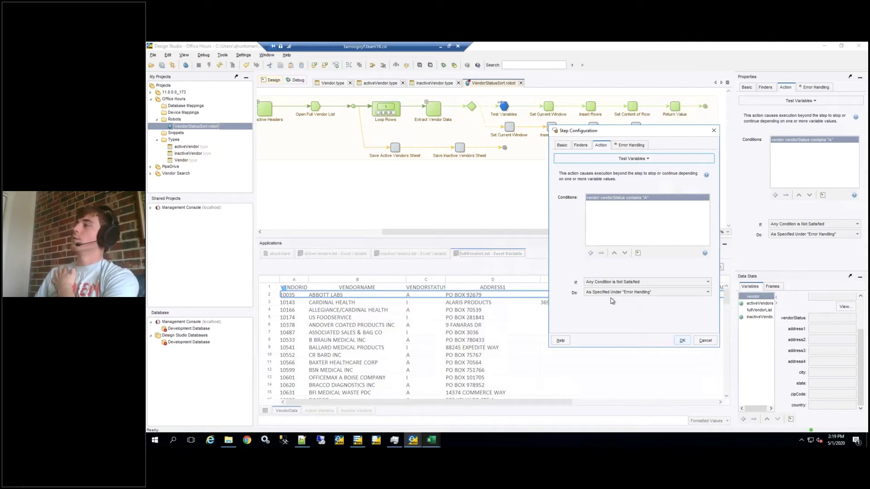
click(634, 146)
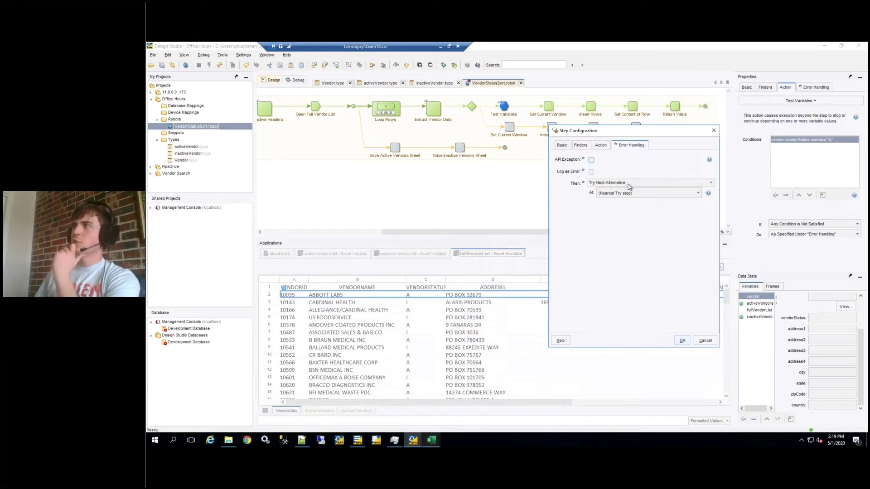
click(714, 131)
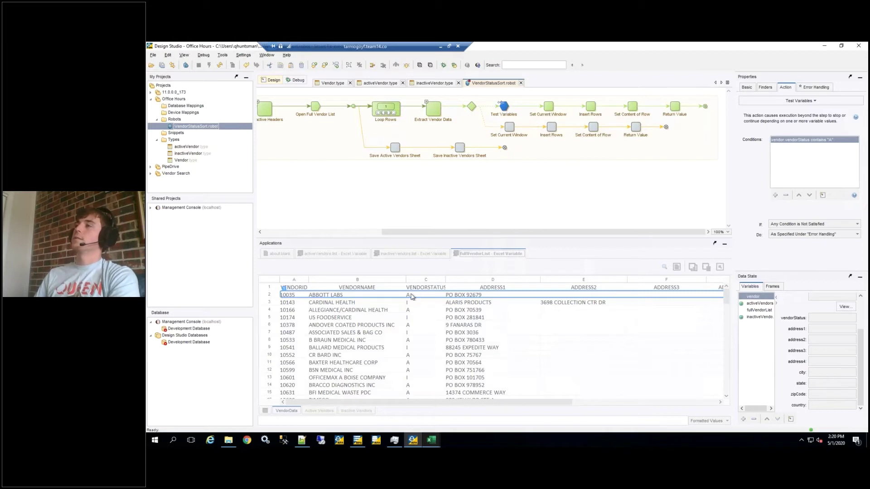
Execute the active vendor branch from Set Current Window through Return Value and check the vendor variable against the new row.
click(549, 107)
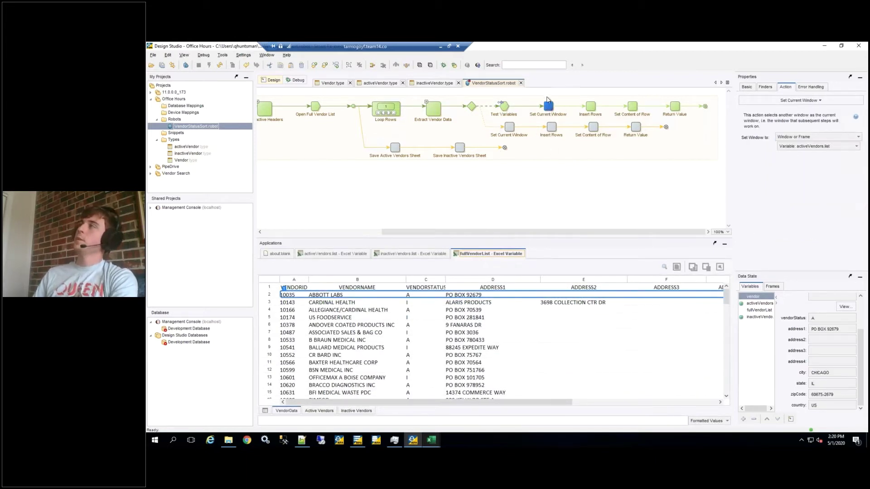
click(592, 108)
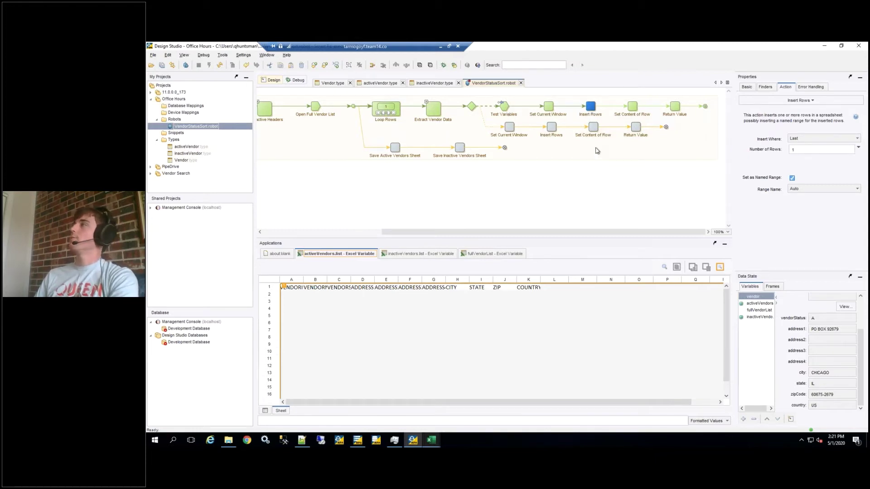
click(632, 107)
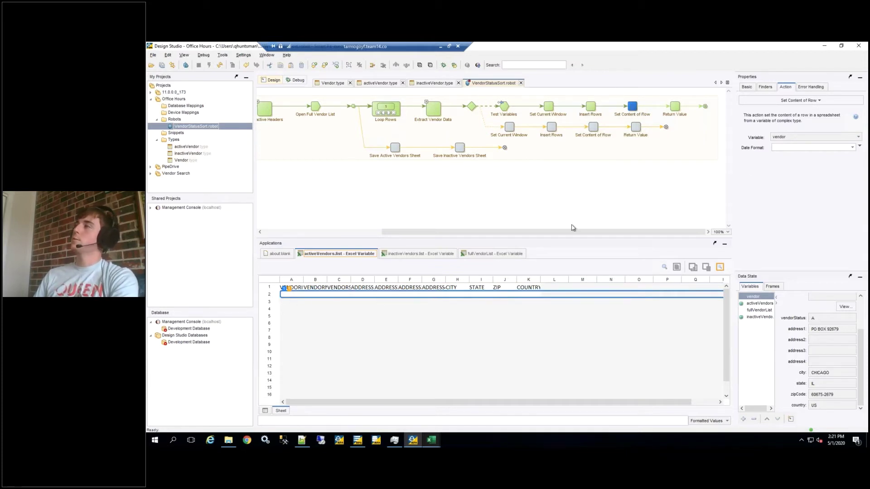
click(675, 107)
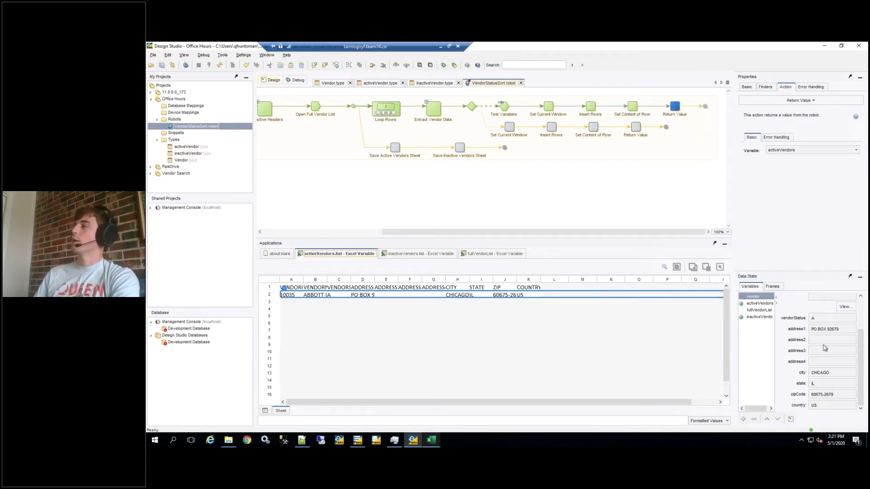
scroll(840, 342, up, 3)
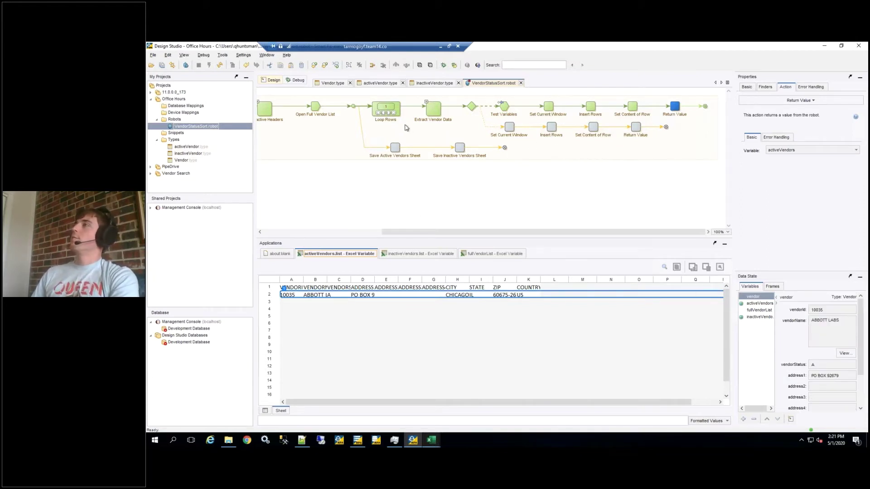
Return to Test Variables, advance Loop Rows to the second row, and try to execute the active branch's Set Current Window step.
click(505, 109)
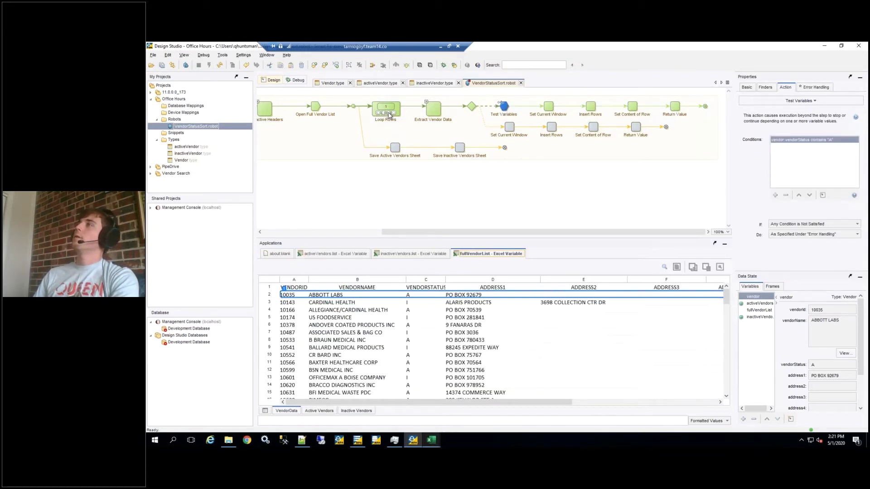
click(390, 112)
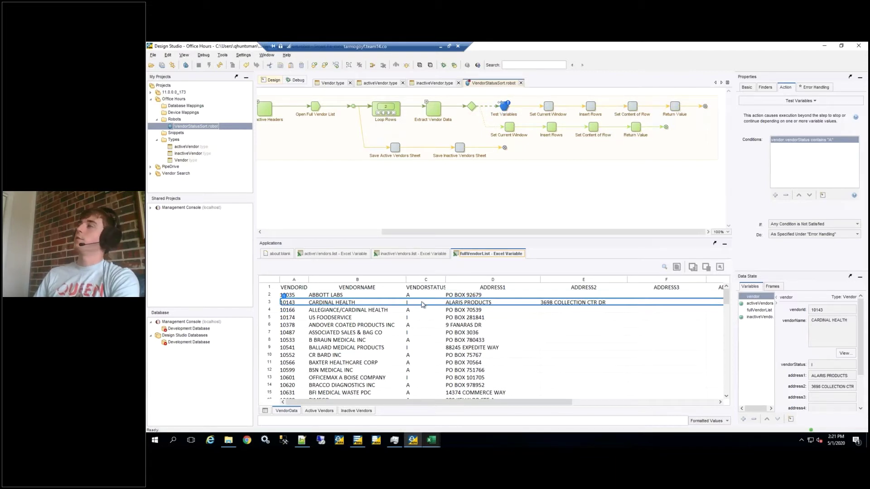
click(548, 107)
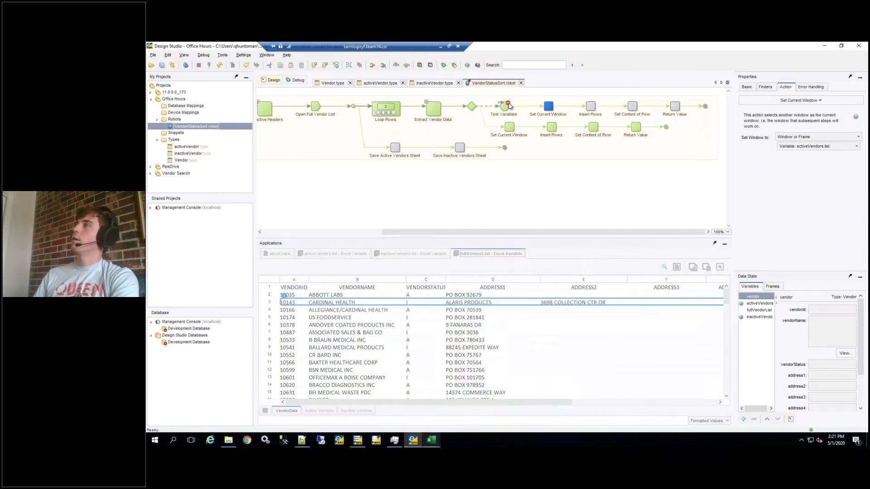
mouse_move(509, 106)
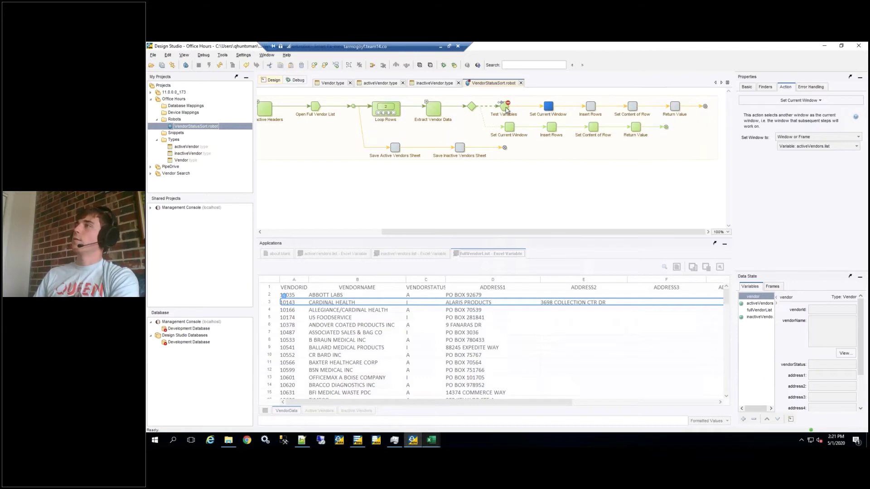
Execute the inactive vendor branch from Set Current Window through Return Value and review the vendor variable's values.
click(511, 129)
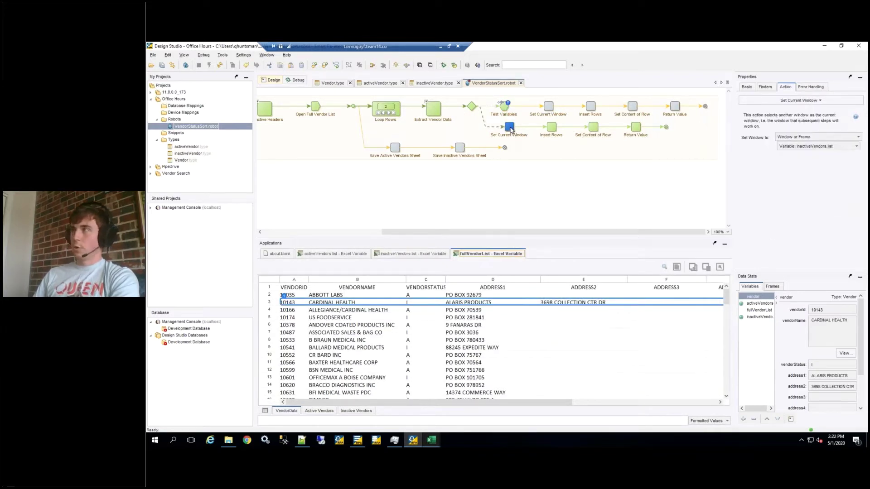
click(551, 128)
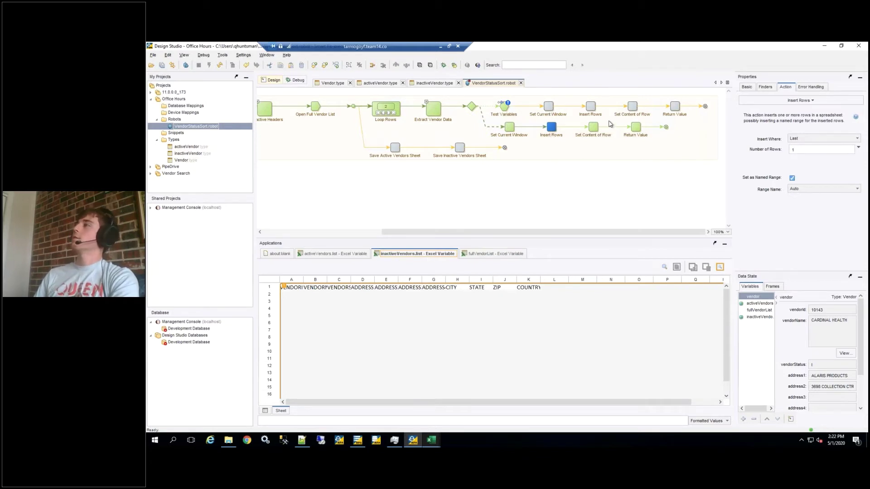
click(594, 127)
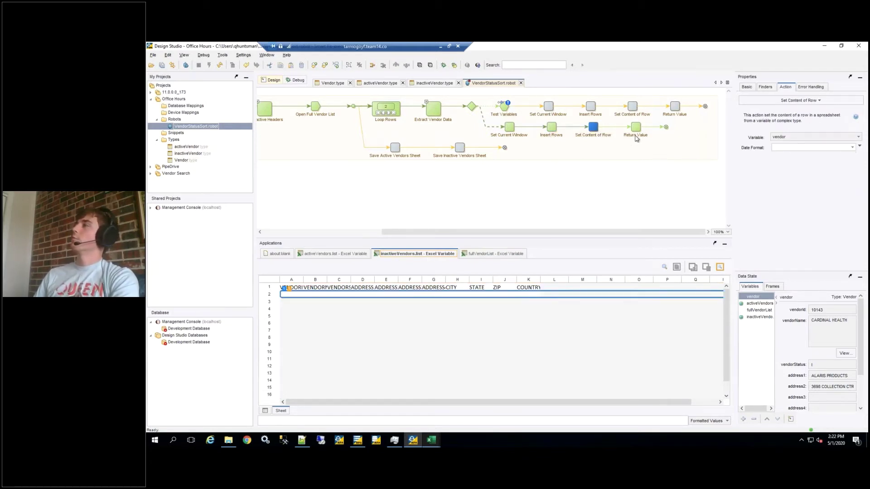
click(638, 129)
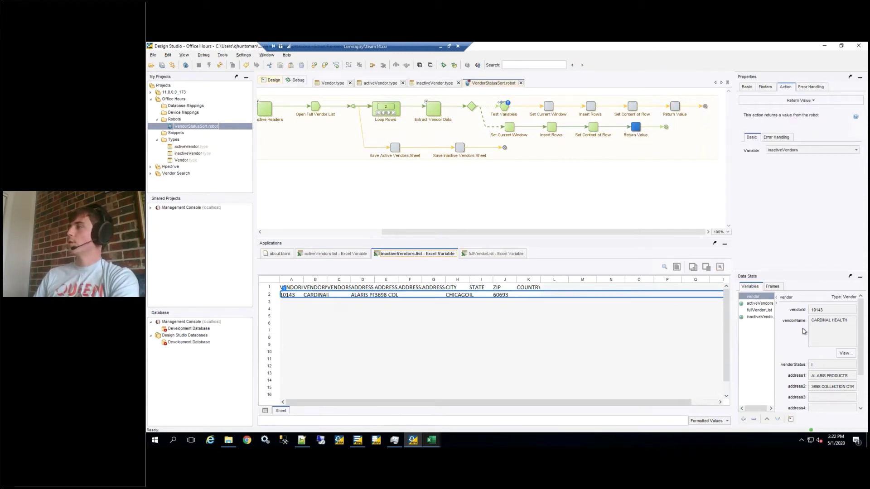
scroll(863, 333, down, 3)
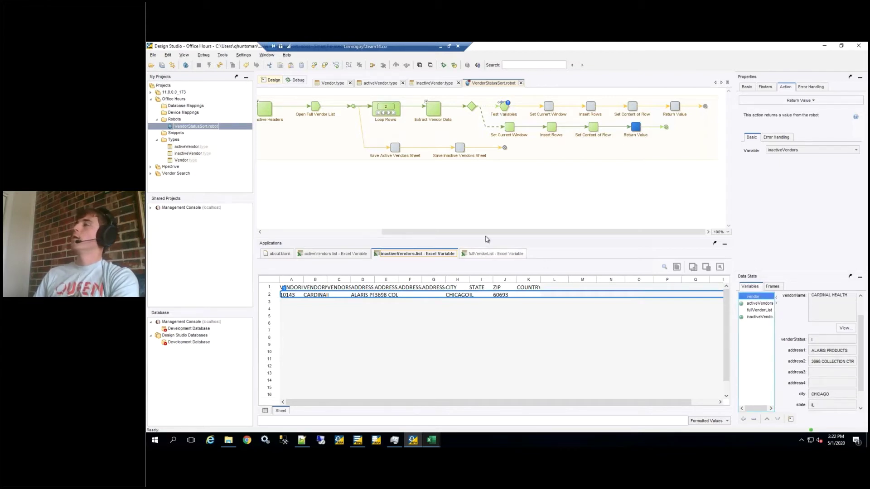
drag(485, 233, 454, 232)
scroll(472, 220, right, 2)
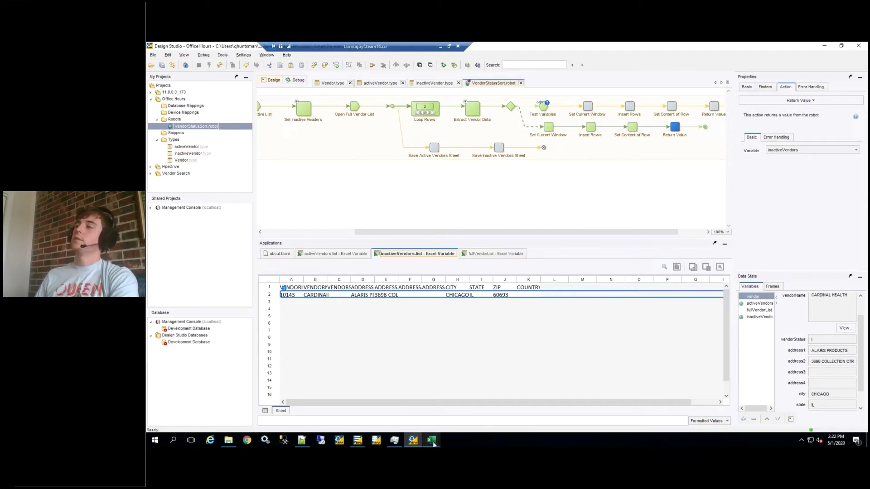
Switch to the inactiveVendors.xlsx workbook in Excel and review its vendor rows from the header row.
mouse_move(433, 444)
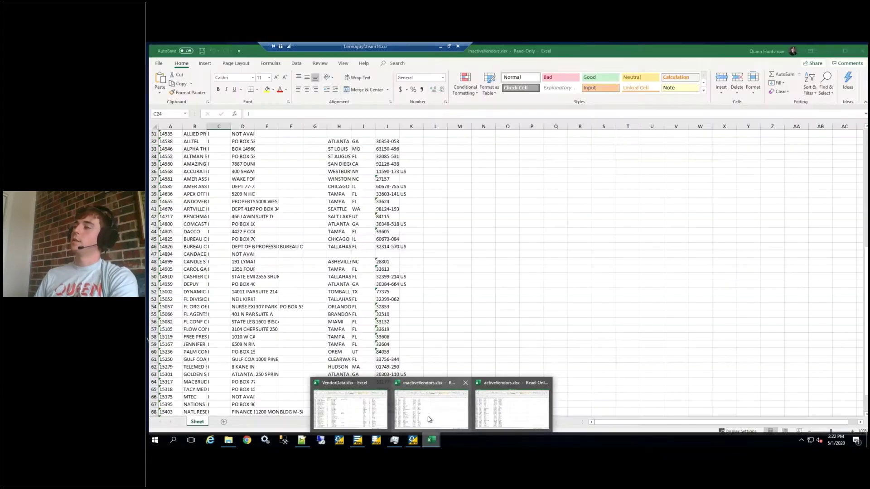
click(429, 419)
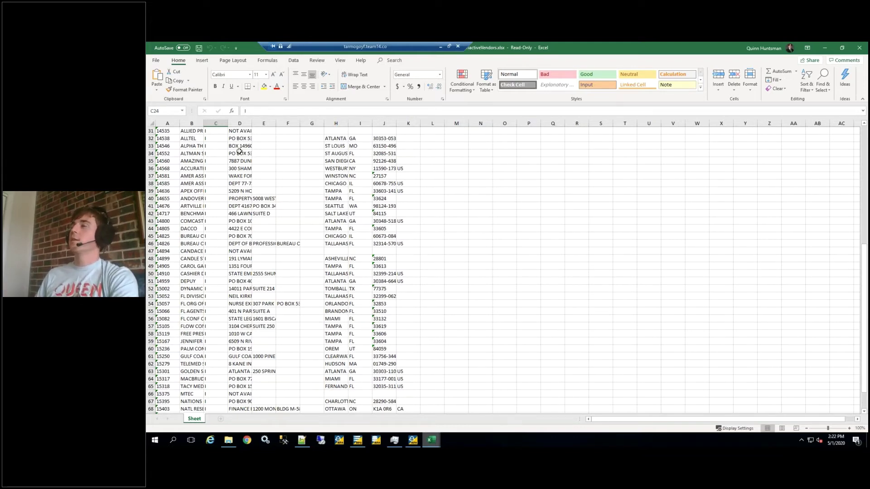
scroll(247, 236, up, 10)
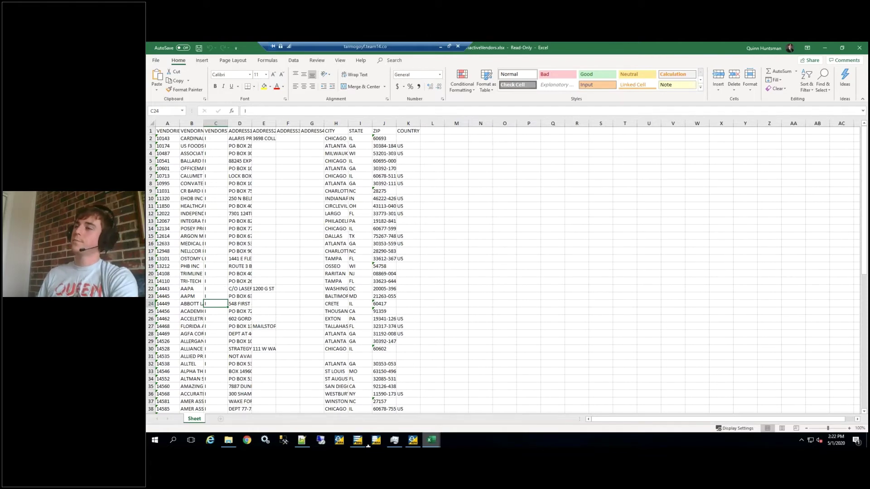
Review the vendor status column in activeVendors.xlsx, then minimize both vendor workbooks to return to Design Studio.
mouse_move(431, 440)
click(513, 405)
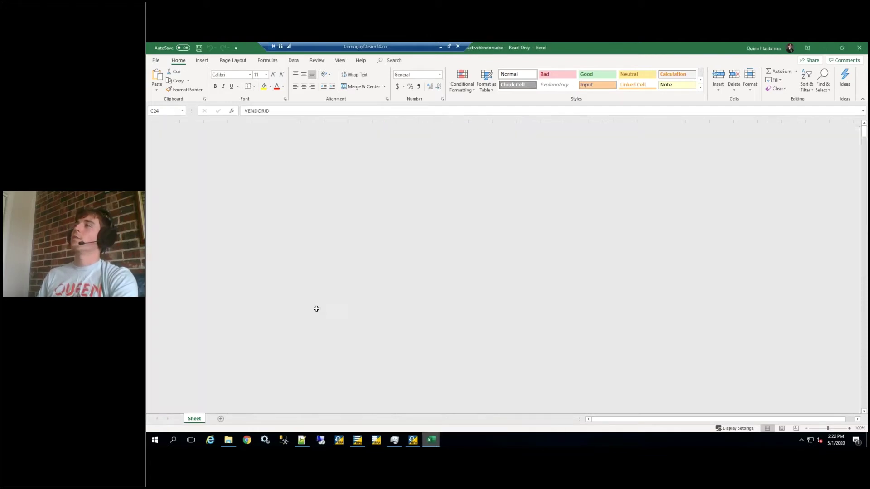
click(211, 139)
scroll(208, 195, down, 15)
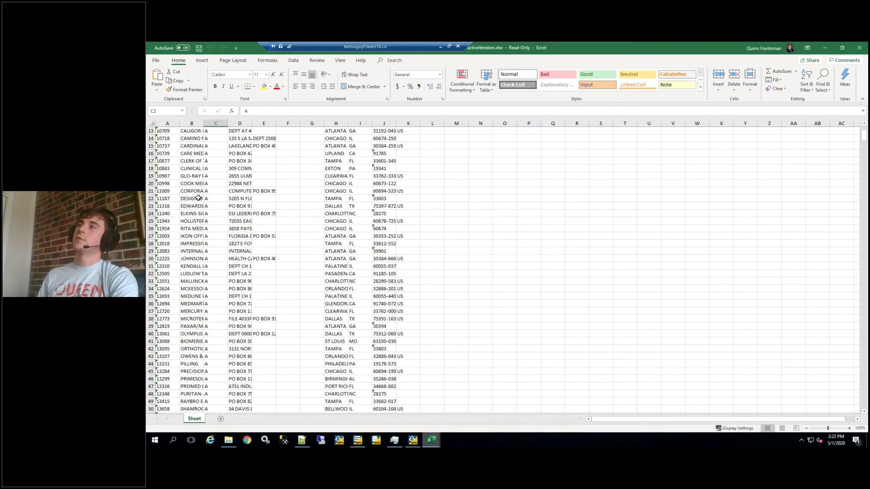
scroll(207, 237, down, 6)
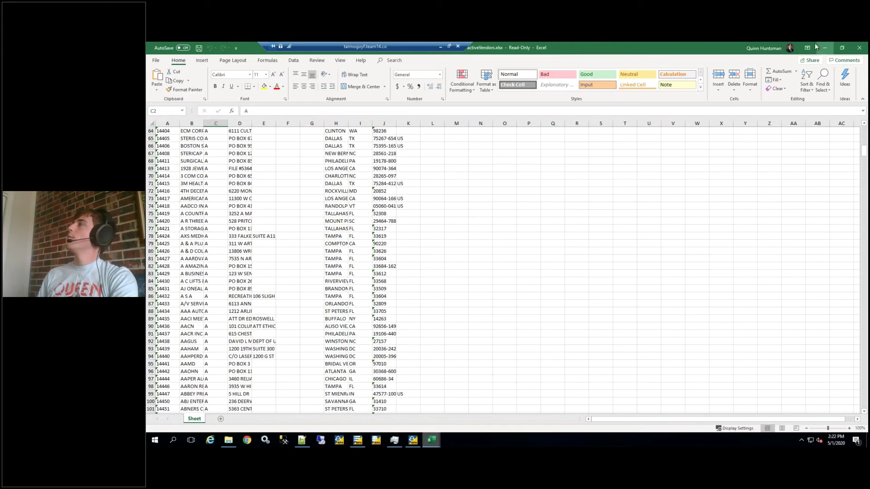
click(826, 48)
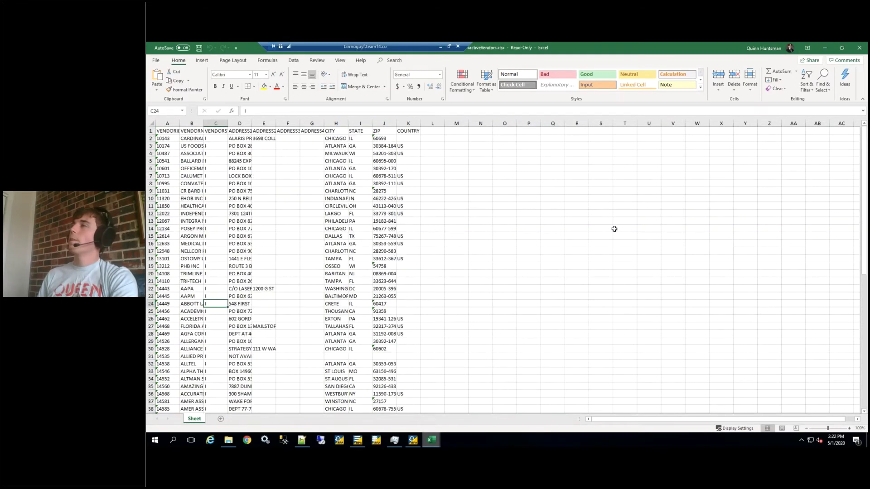
click(827, 47)
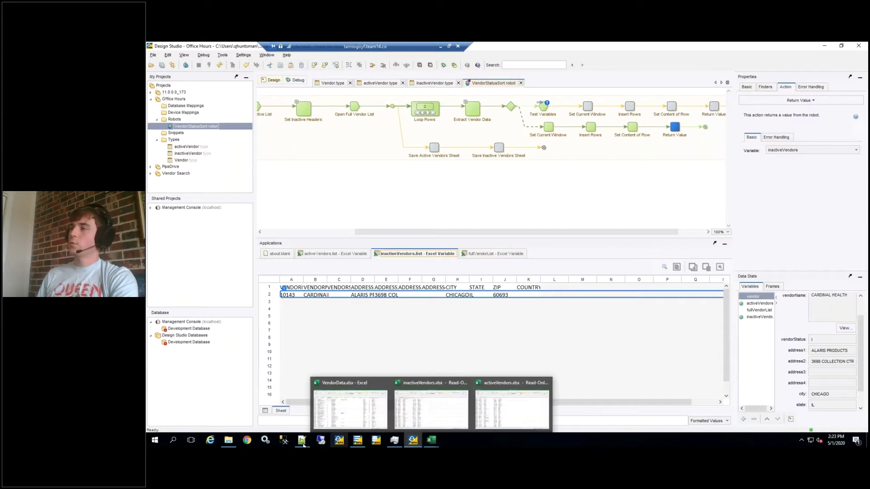
Delete activeVendors.xlsx and inactiveVendors.xlsx from the Office Hours folder in File Explorer, then minimize the folder window.
click(229, 440)
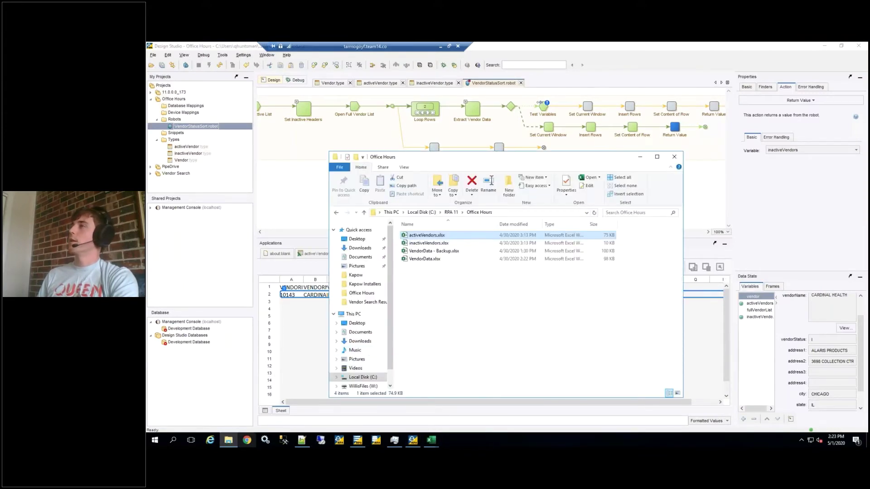
drag(408, 157, 436, 117)
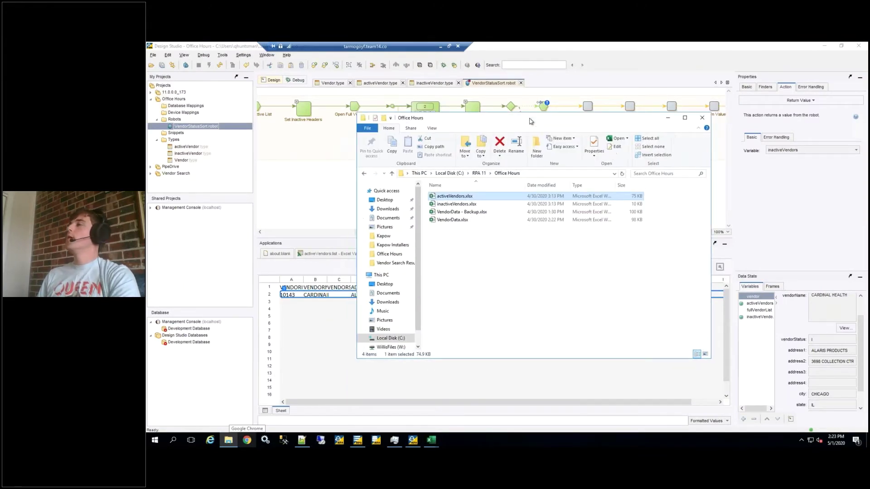
click(462, 204)
ctrl+click(470, 197)
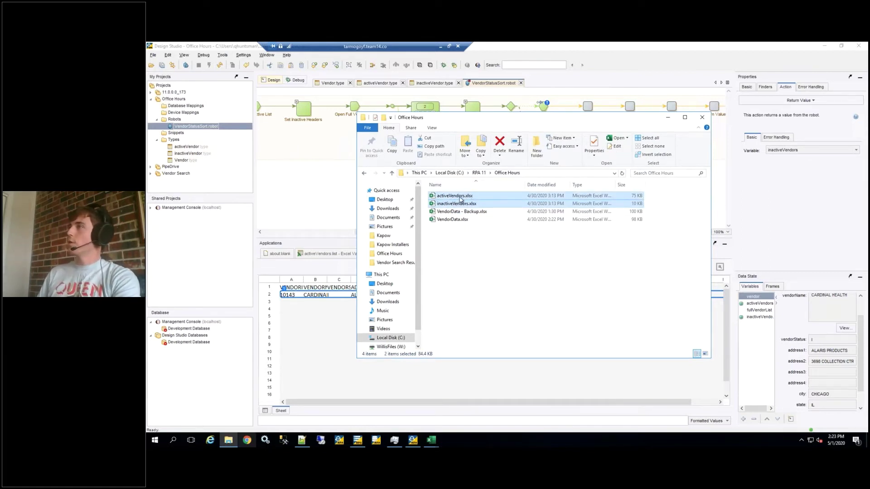
right_click(462, 199)
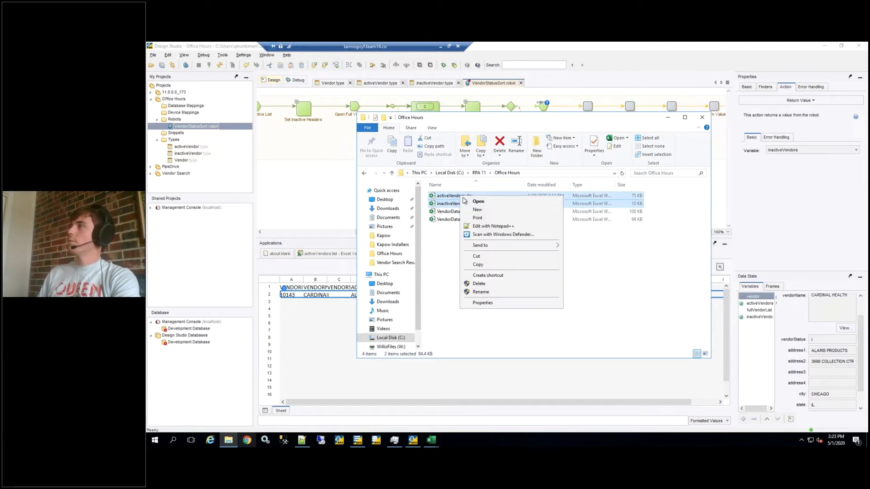
click(479, 283)
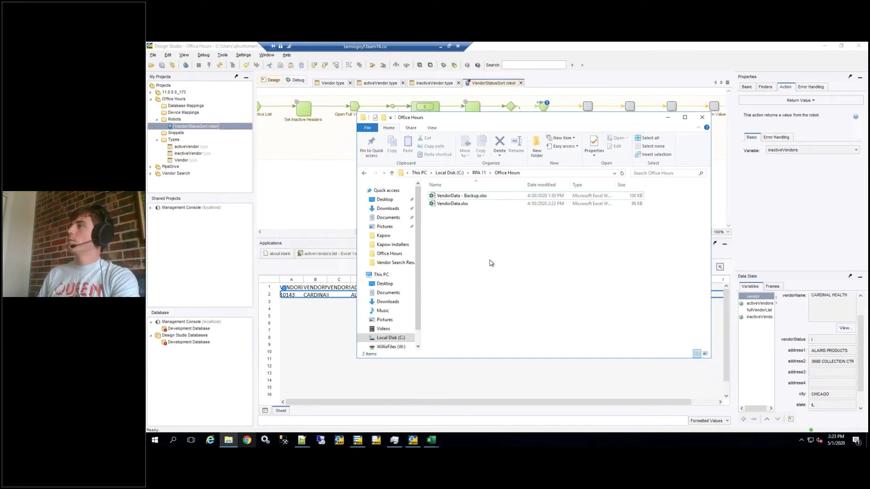
click(667, 118)
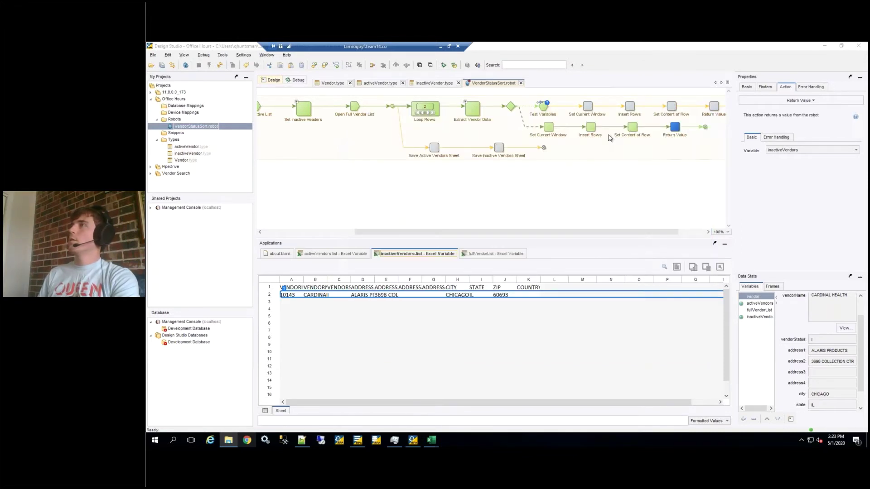
Run the VendorStatusSort robot in debug mode, allowing the ongoing execution to be stopped.
click(298, 80)
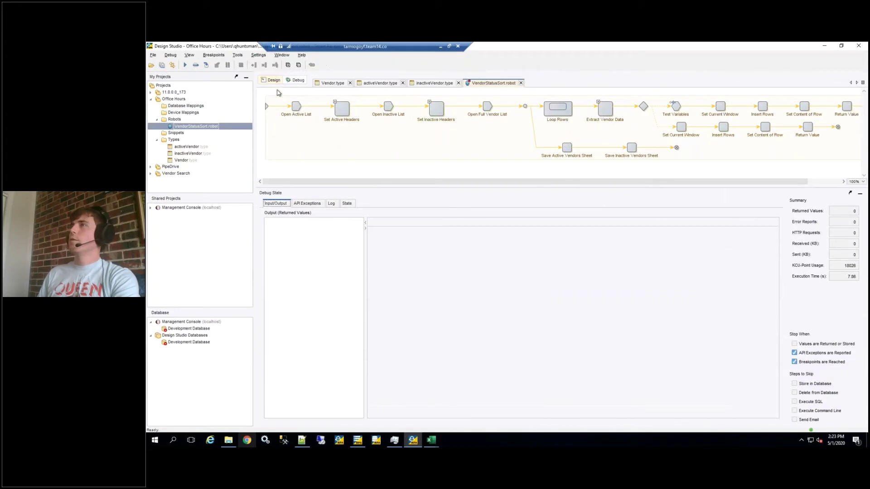
click(185, 67)
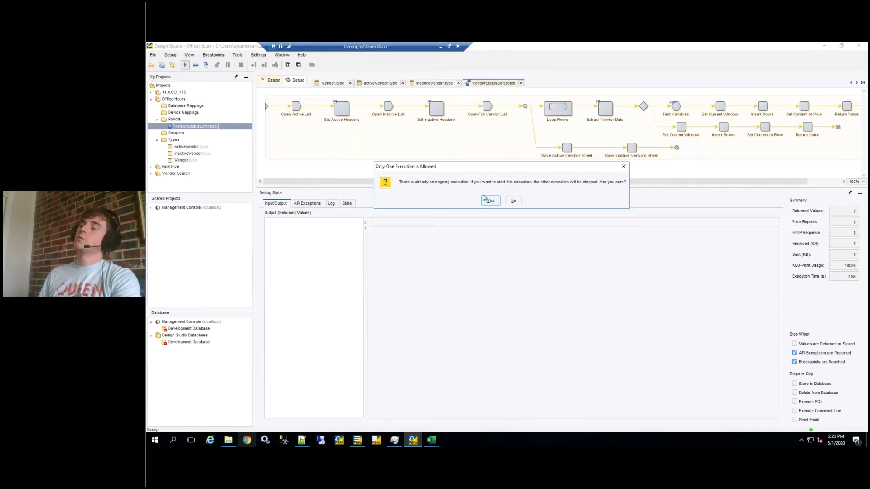
click(499, 199)
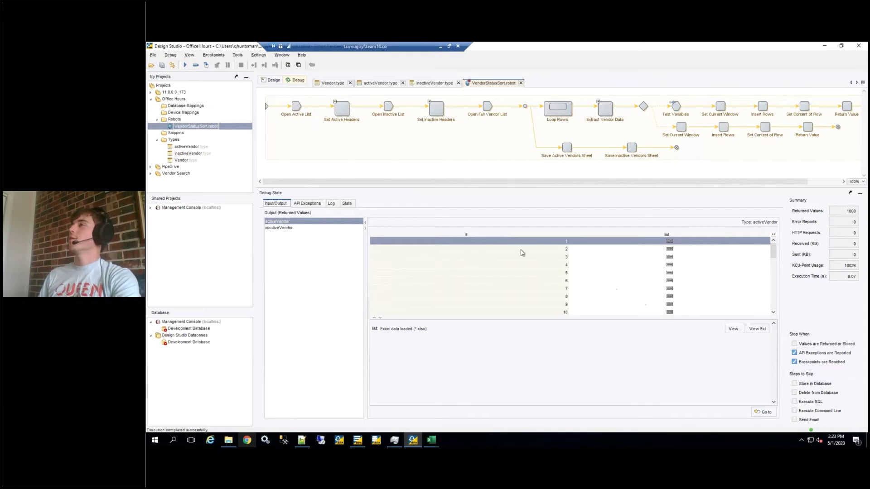
Check inactiveVendors.xlsx and activeVendors.xlsx from the Office Hours folder in Excel, then minimize the workbooks and close the folder.
click(228, 440)
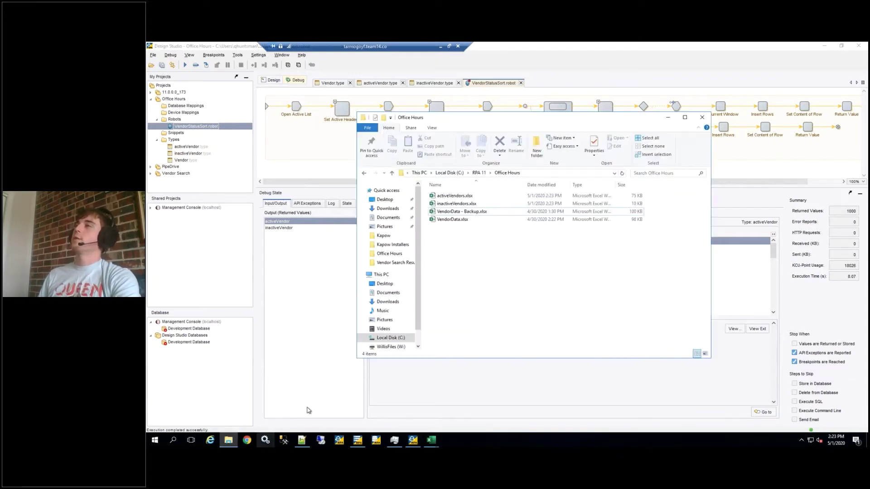
click(467, 203)
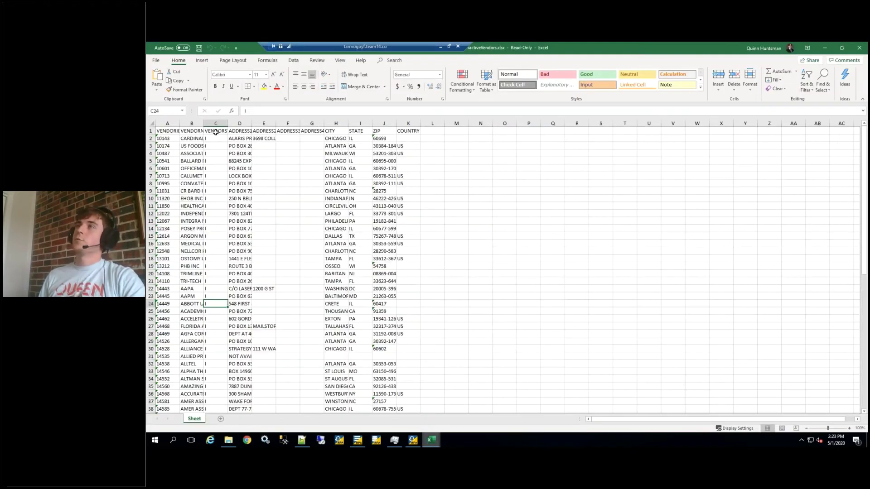
click(229, 440)
click(451, 196)
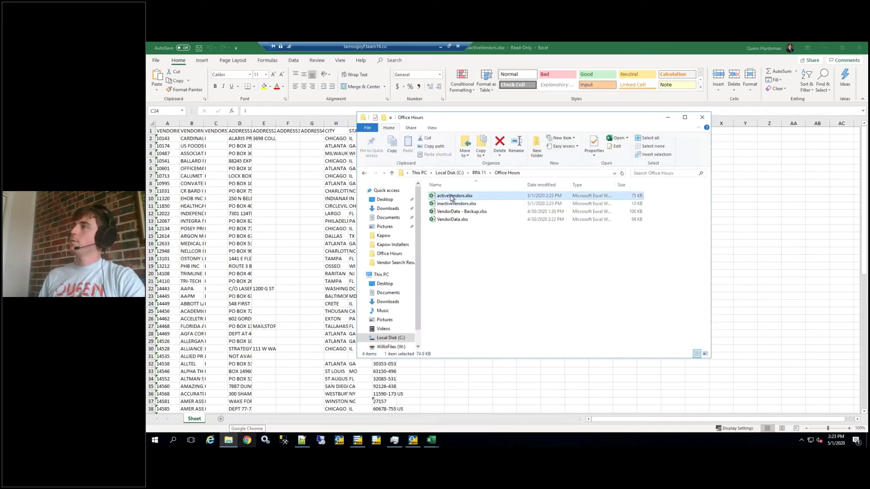
double_click(452, 196)
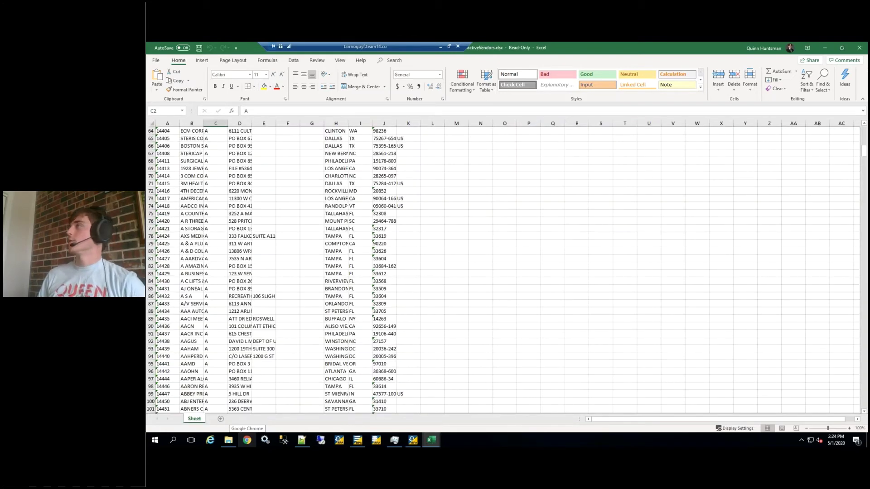
click(826, 47)
click(825, 47)
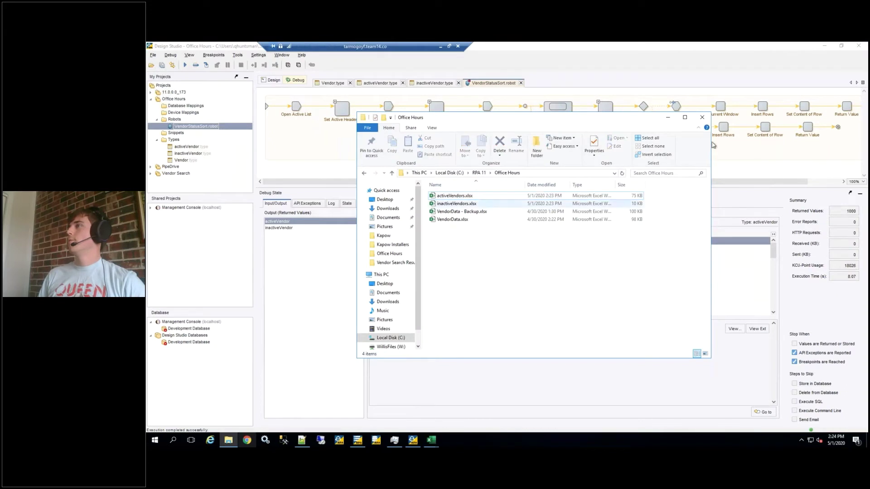
click(702, 117)
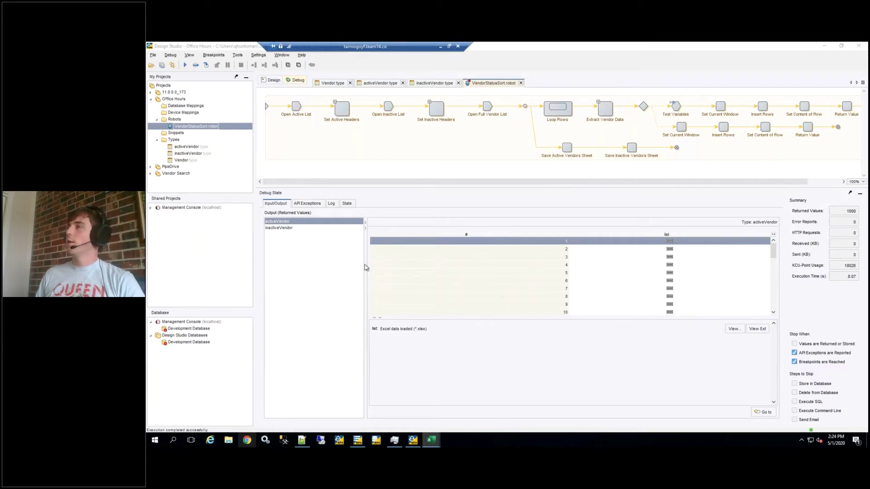
Inspect the first returned activeVendor list in an enlarged Excel Viewer, then close the viewer.
click(280, 228)
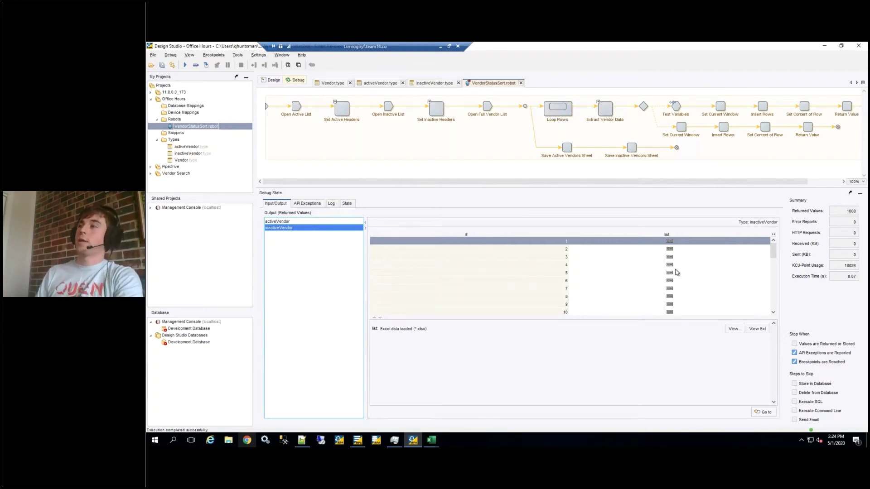
click(284, 222)
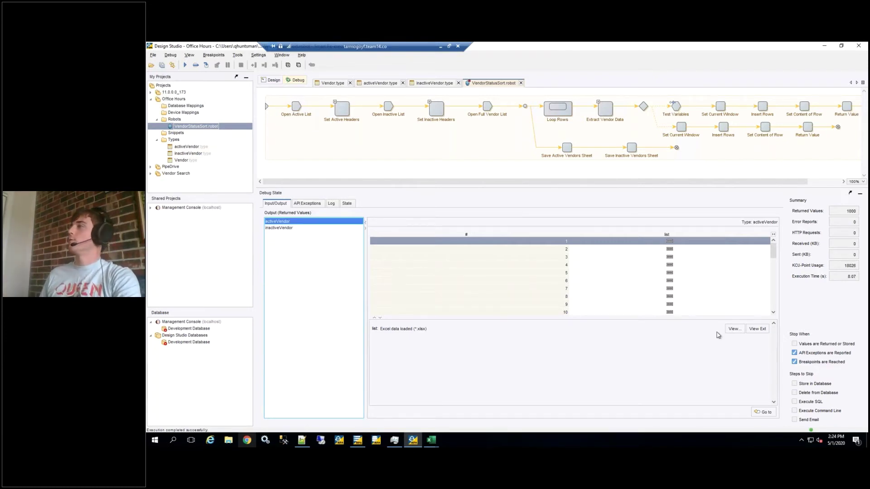
click(734, 329)
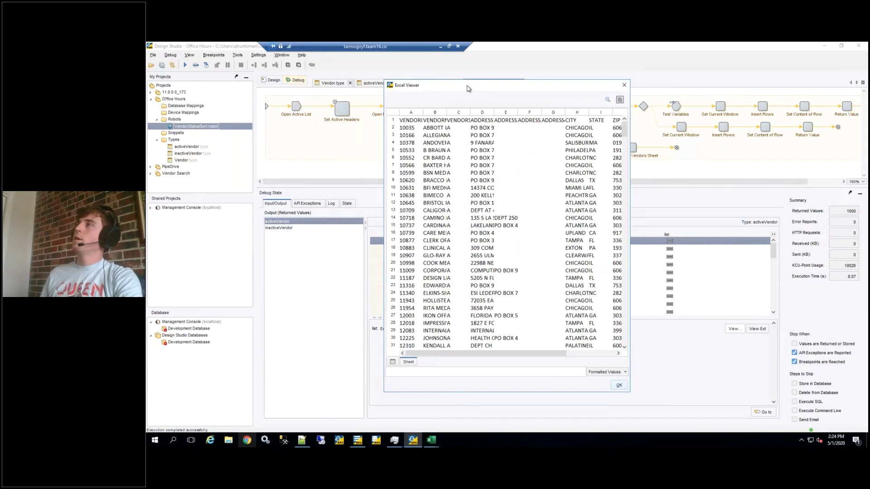
drag(469, 89, 291, 68)
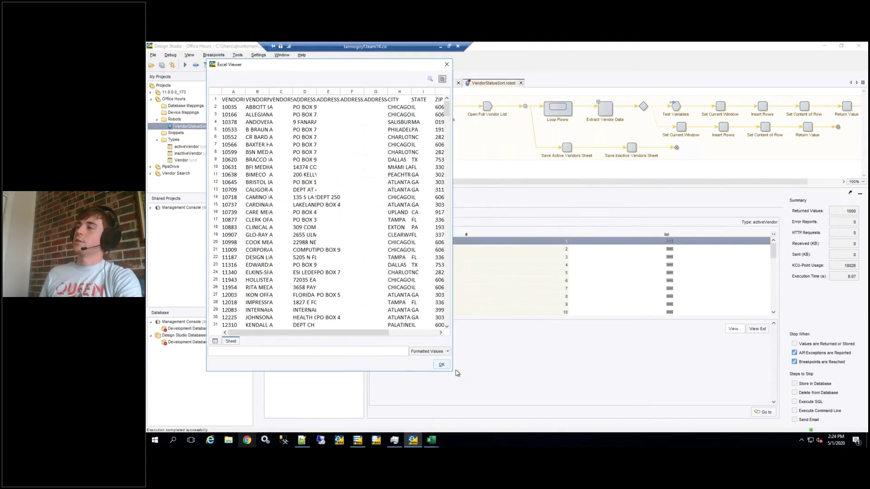
drag(457, 373, 591, 408)
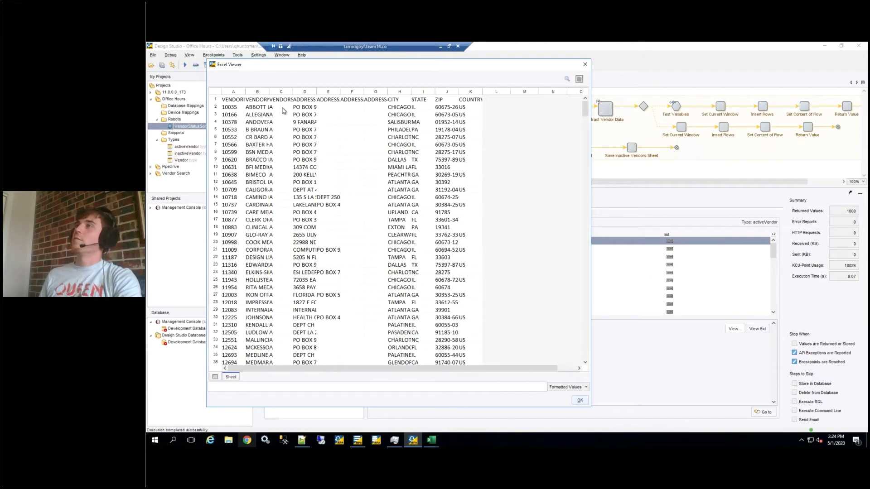
click(585, 64)
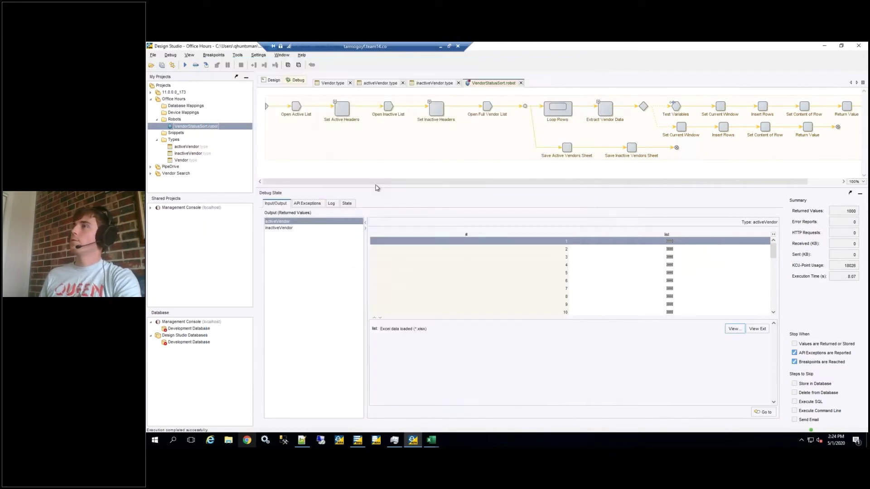
Inspect the first returned inactiveVendor list and its vendor status column in the Excel Viewer, then close the viewer.
click(279, 228)
click(734, 329)
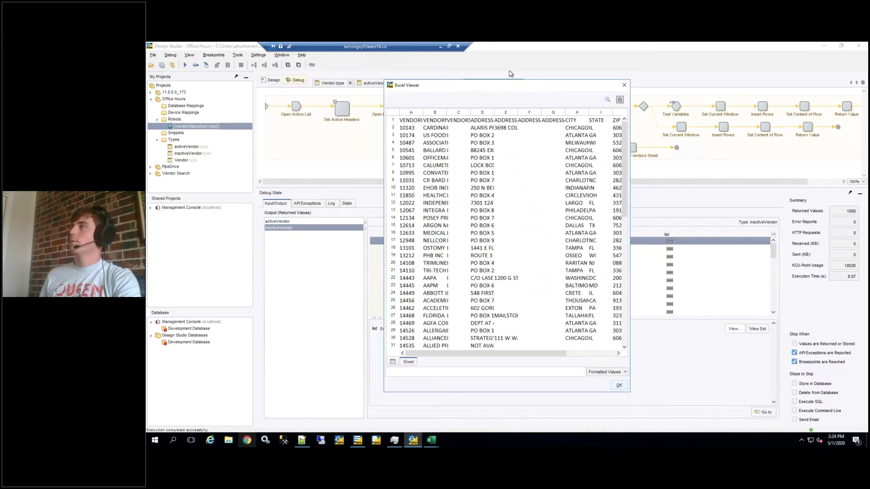
drag(498, 86, 517, 55)
drag(648, 361, 675, 365)
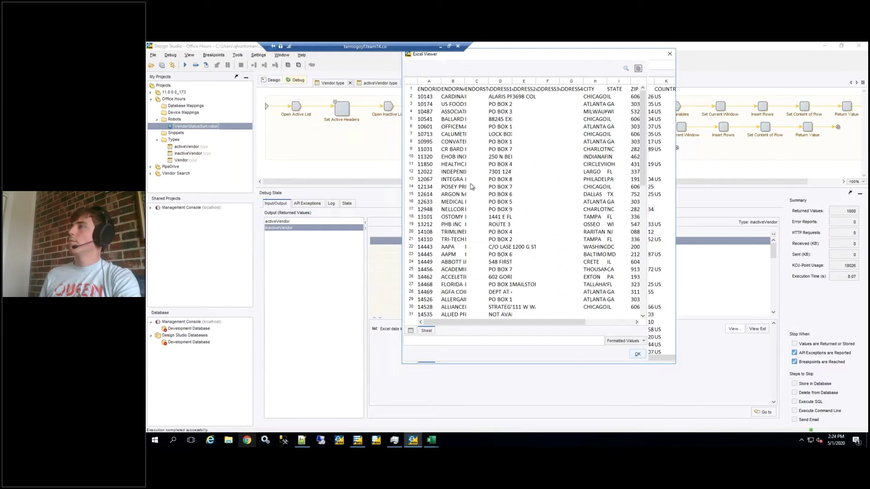
click(472, 90)
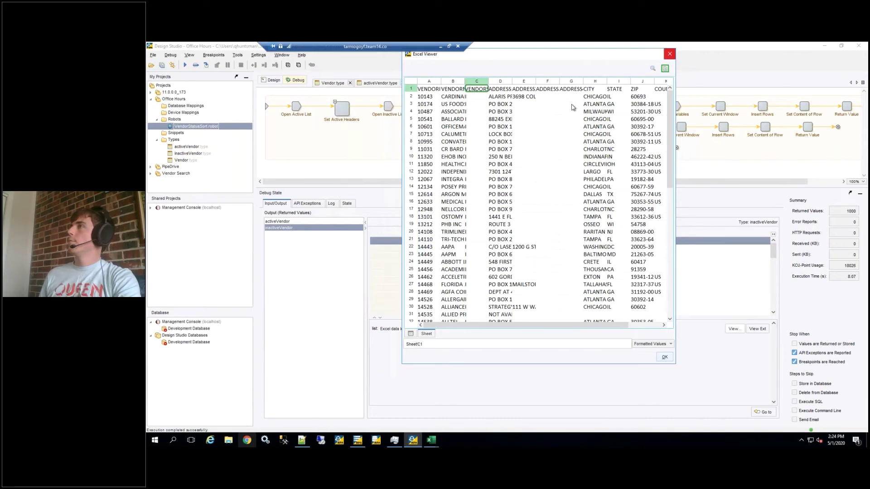
key(Return)
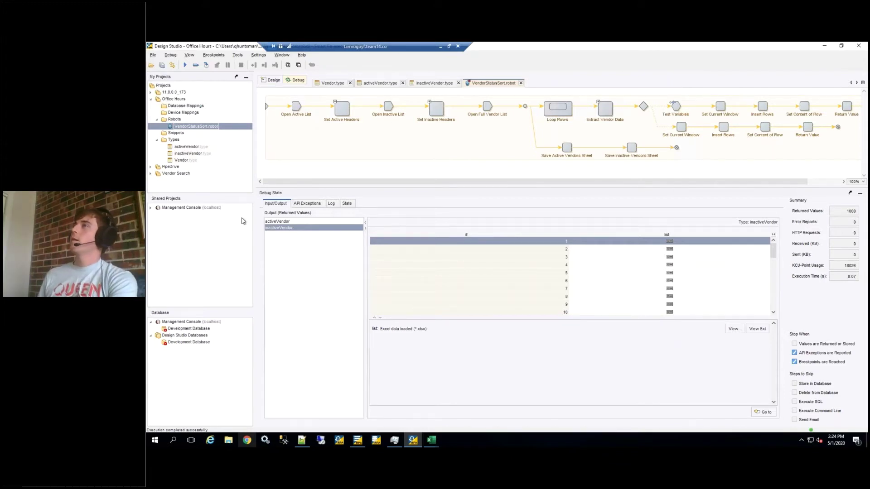
Return the VendorStatusSort robot to design mode, then close it and the inactiveVendor, activeVendor and Vendor types.
key(ctrl+d)
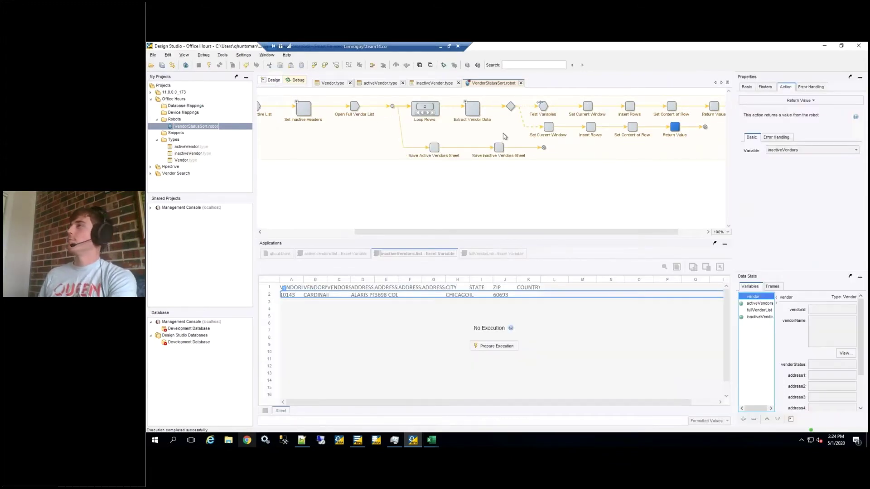
click(521, 83)
click(458, 83)
click(403, 83)
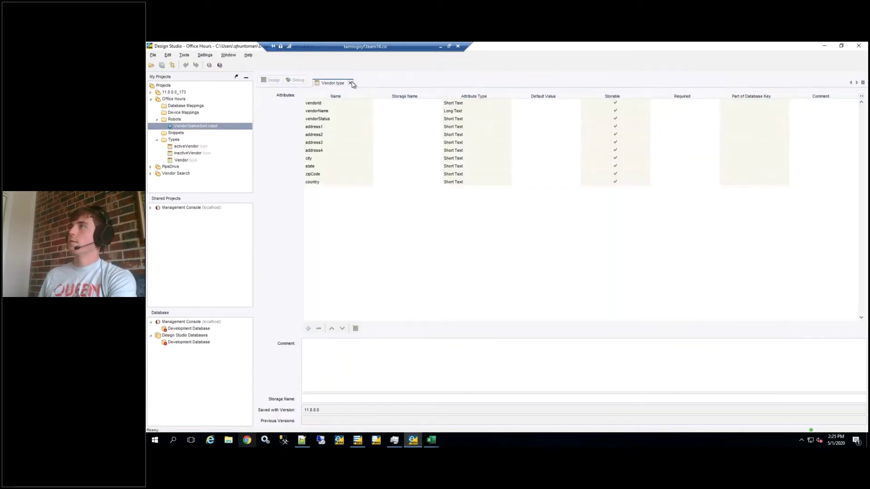
click(351, 84)
click(171, 120)
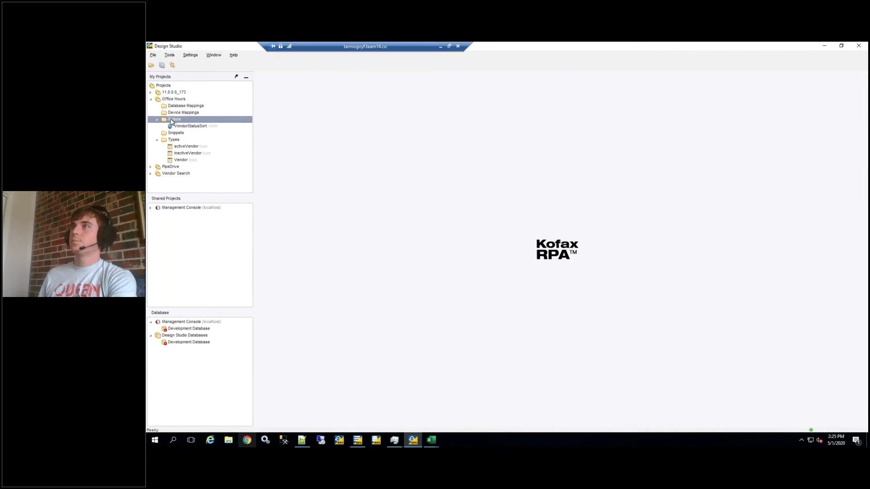
right_click(171, 121)
mouse_move(199, 125)
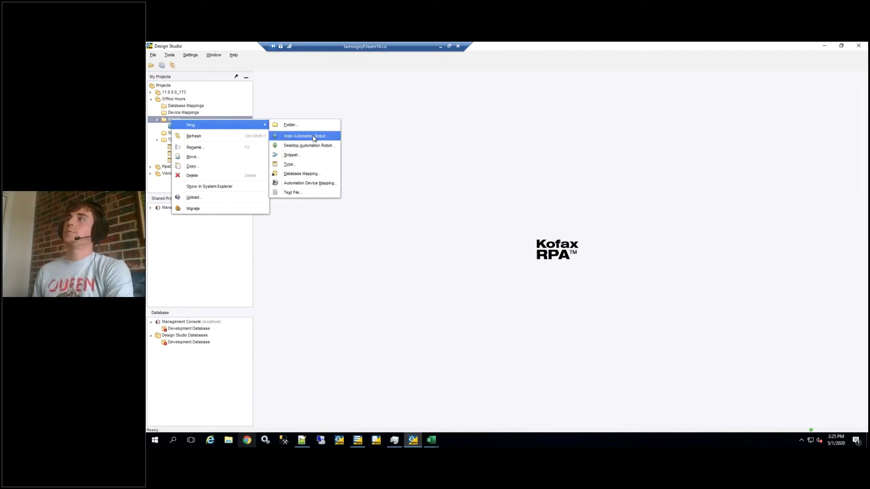
click(321, 103)
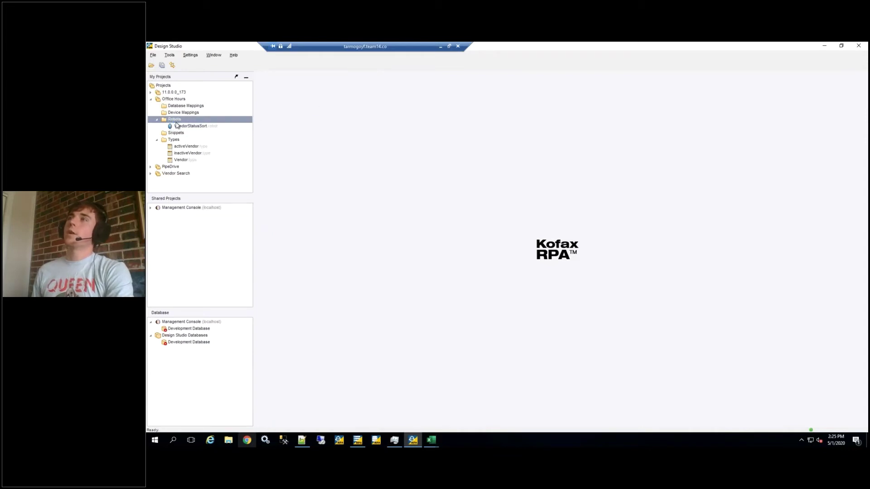
Create a web automation robot named RPAExcel.robot in the Office Hours Robots folder, with a blank start URL and the default engine and execution mode.
right_click(172, 121)
mouse_move(256, 128)
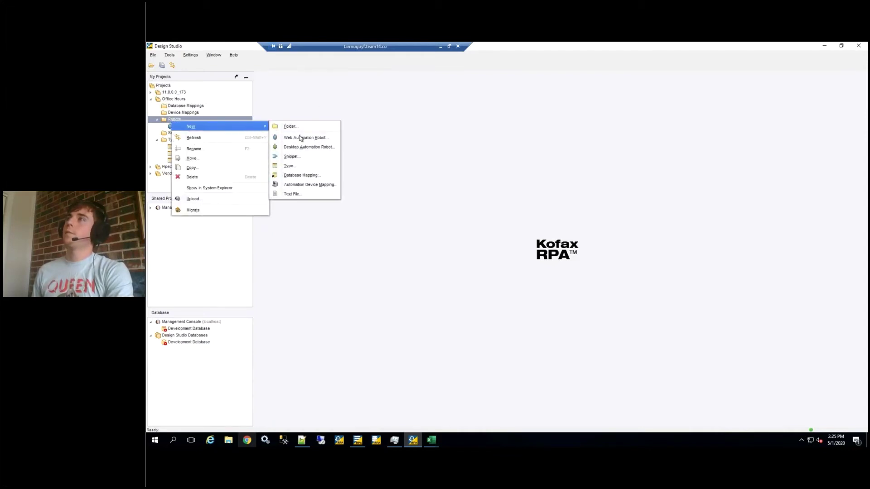
click(309, 137)
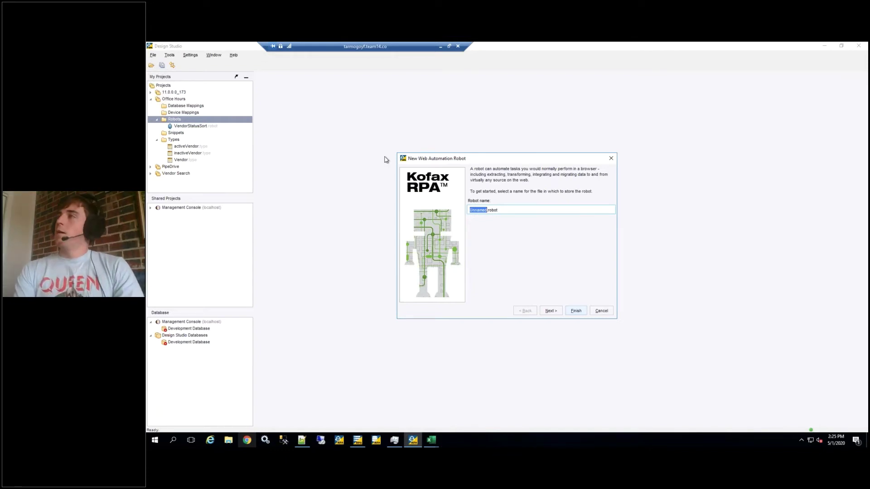
text(RPA)
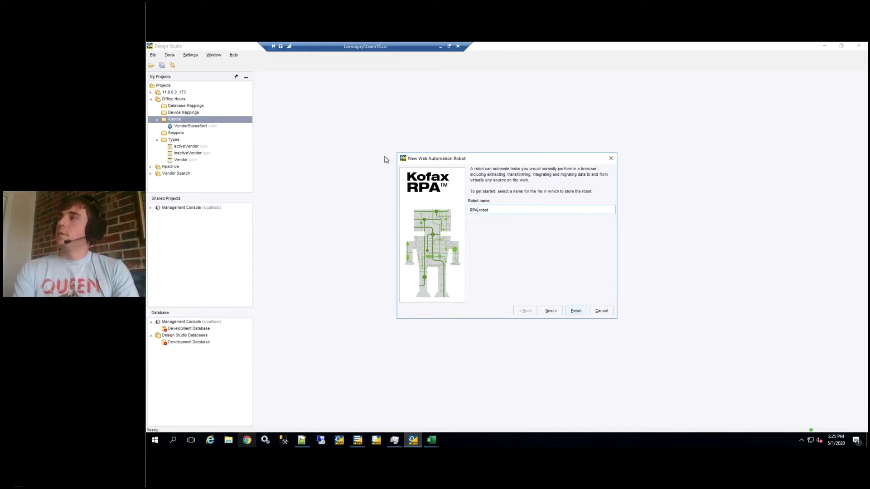
text(Excel)
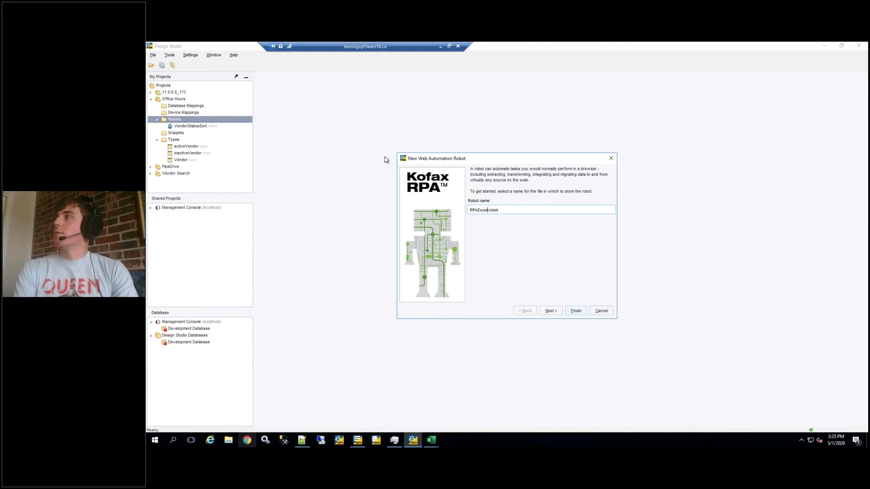
key(Left)
key(Left)
key(Left)
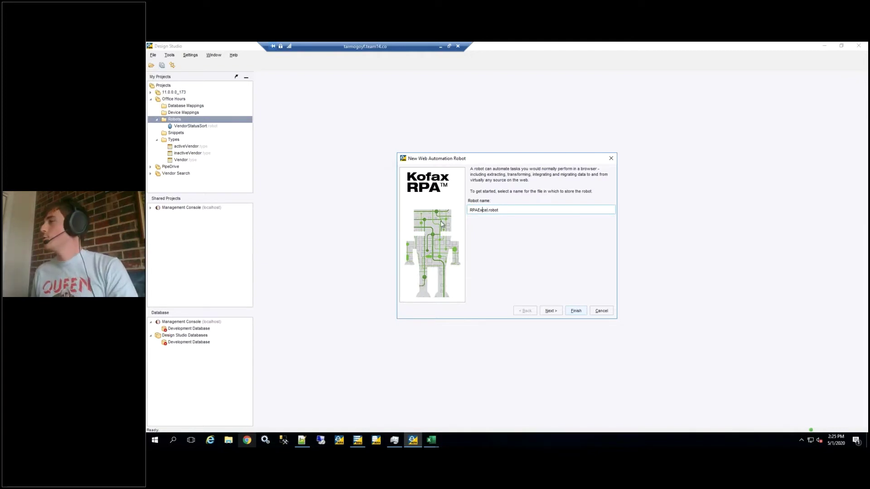
click(561, 311)
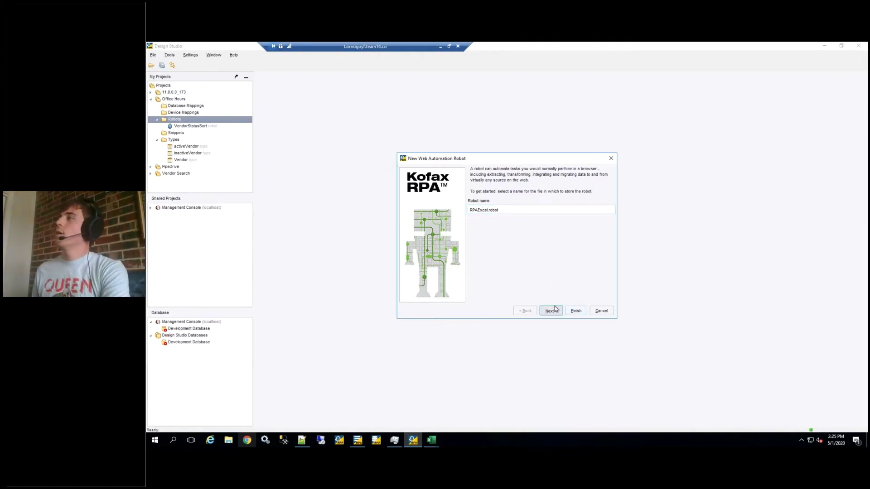
drag(532, 161, 480, 113)
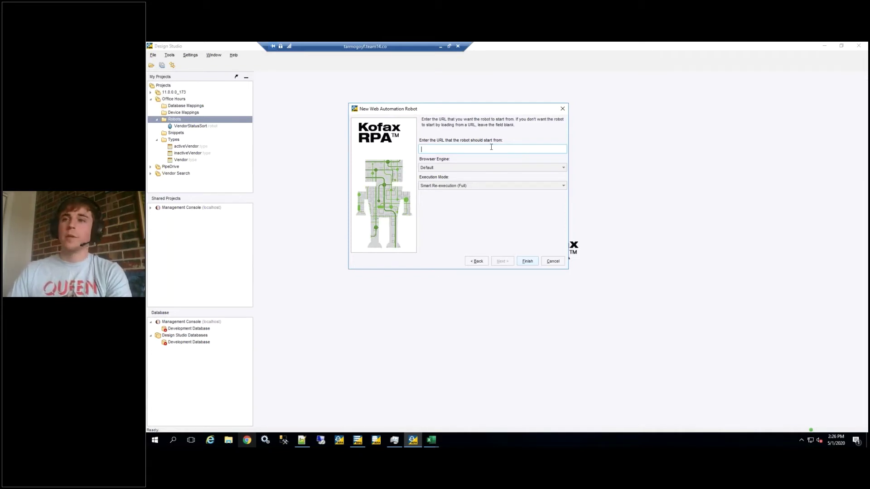
click(429, 148)
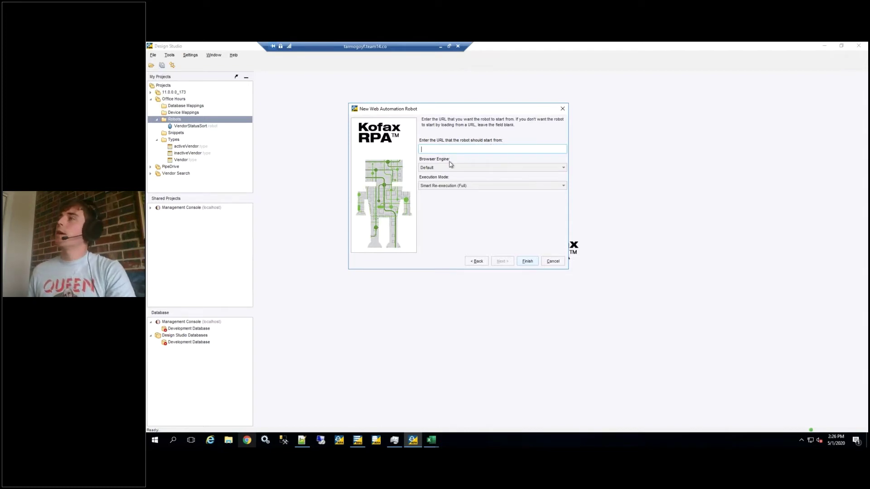
click(527, 262)
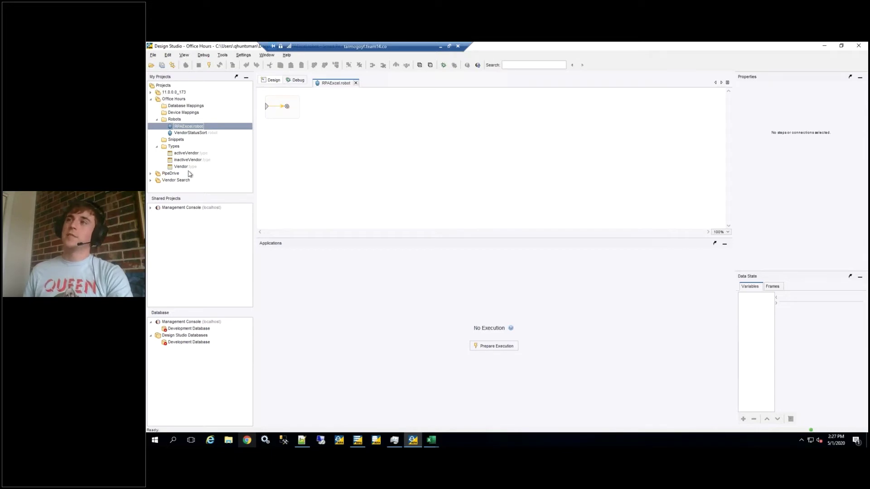
Create a new type named newVendor in the Types folder of the Office Hours project.
right_click(174, 146)
mouse_move(216, 156)
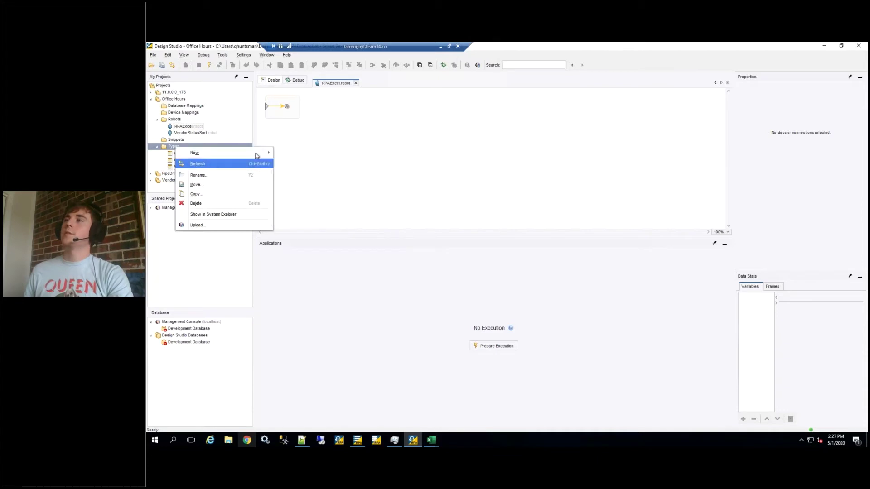
mouse_move(257, 156)
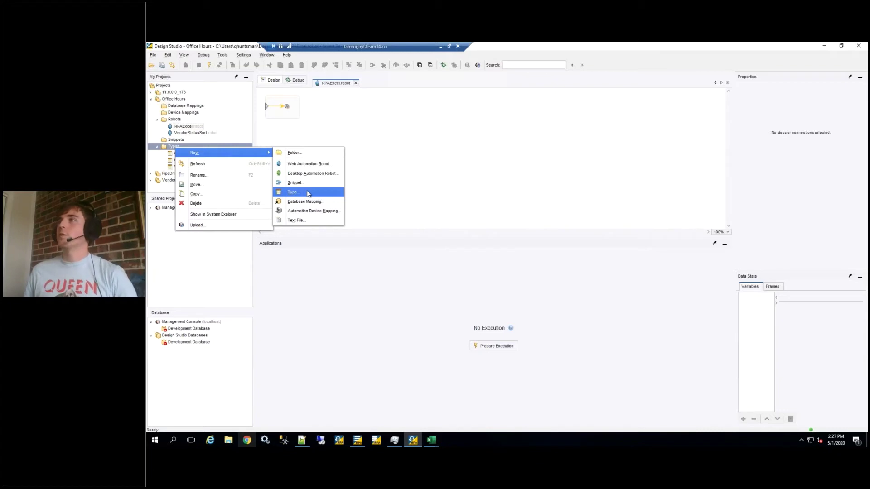
click(309, 193)
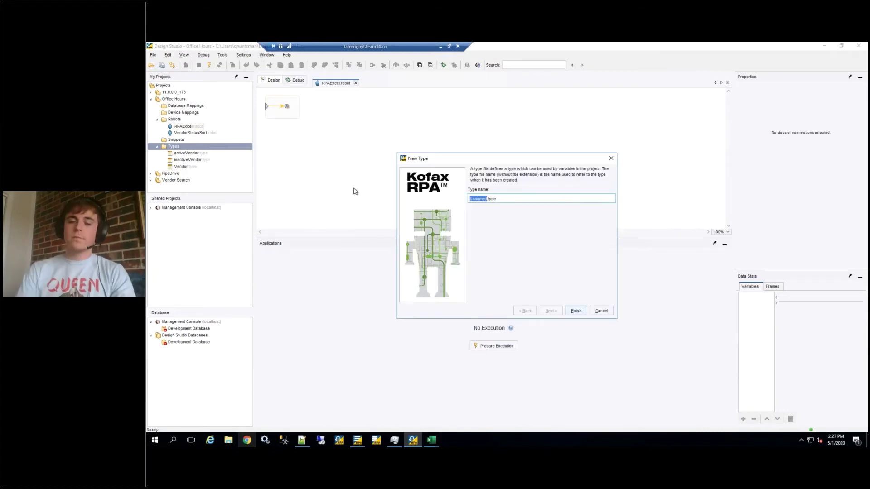
text(new)
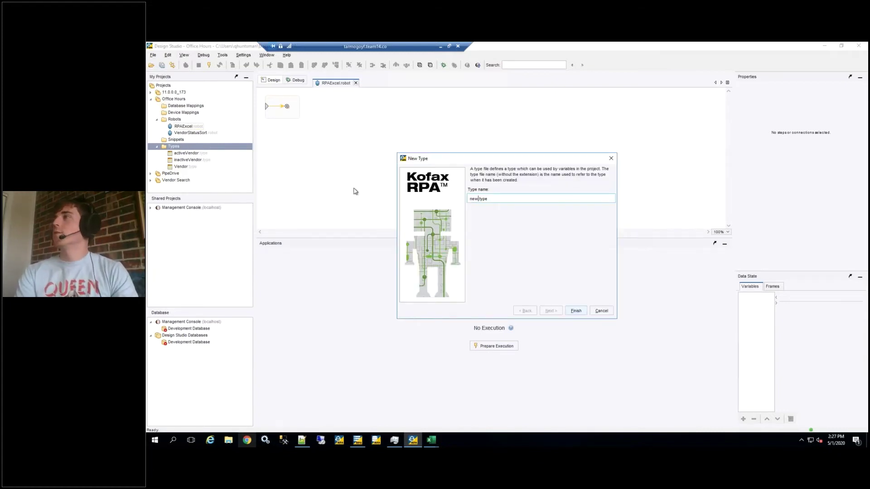
key(BackSpace)
text(Vendor)
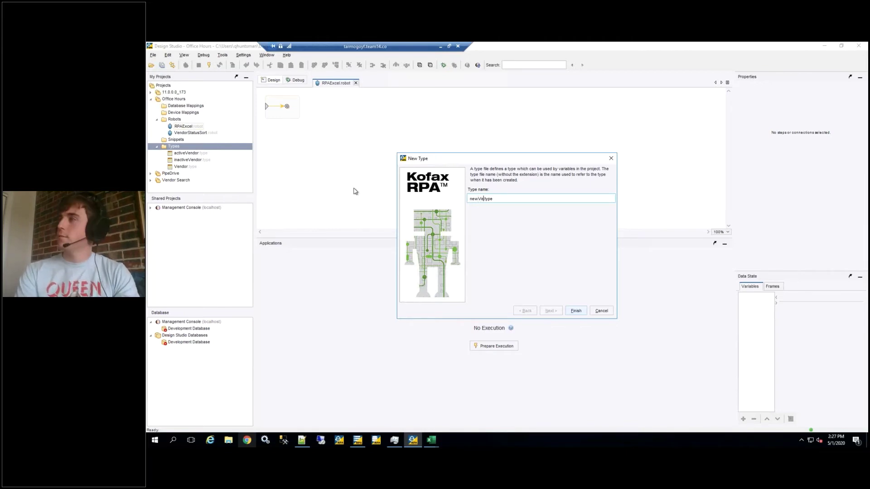
click(576, 311)
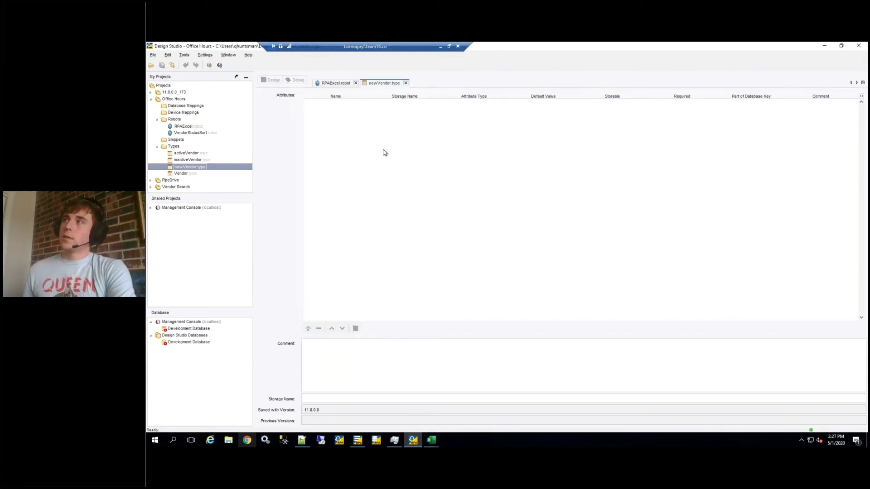
Add an attribute named vendorId with the Short Text type to the newVendor type.
click(308, 329)
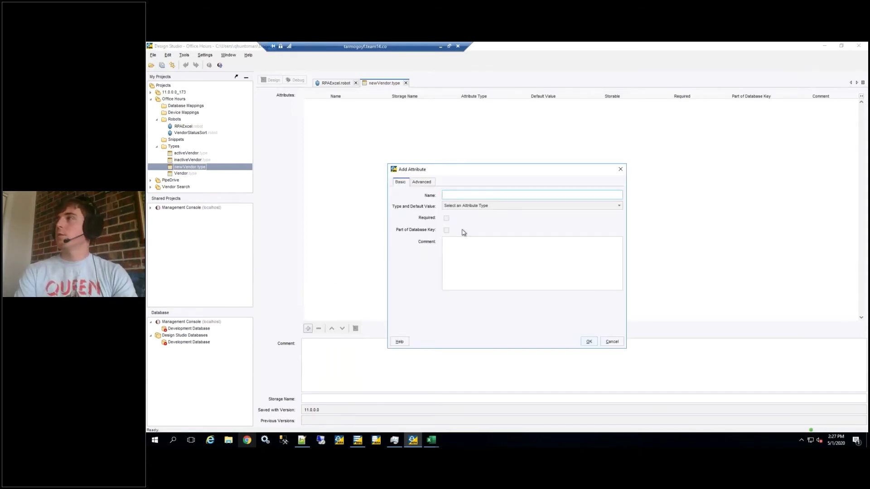
text(vendor)
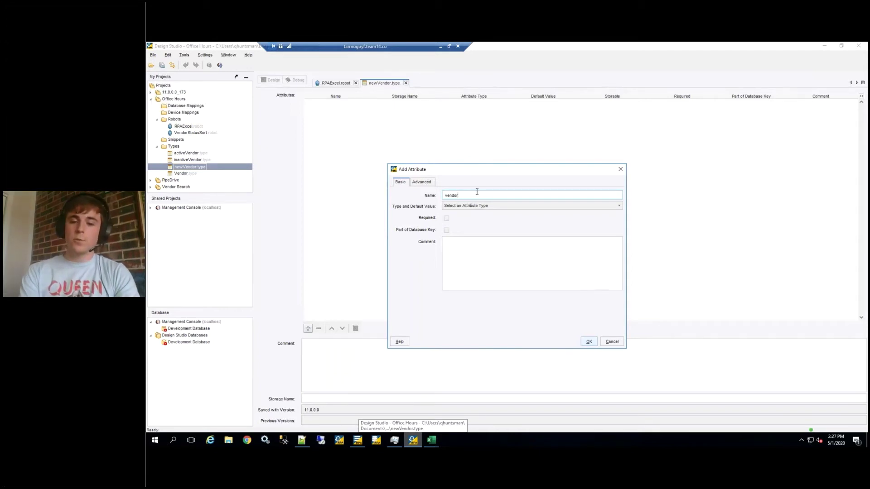
text(Id)
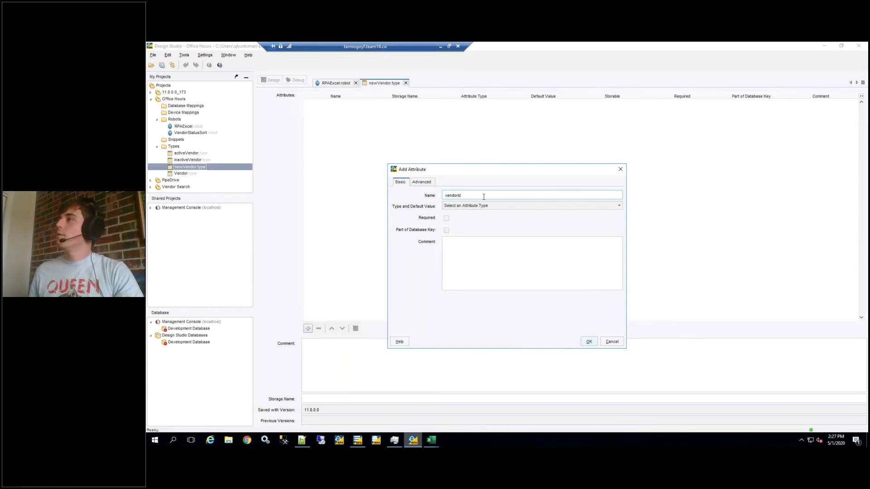
click(467, 206)
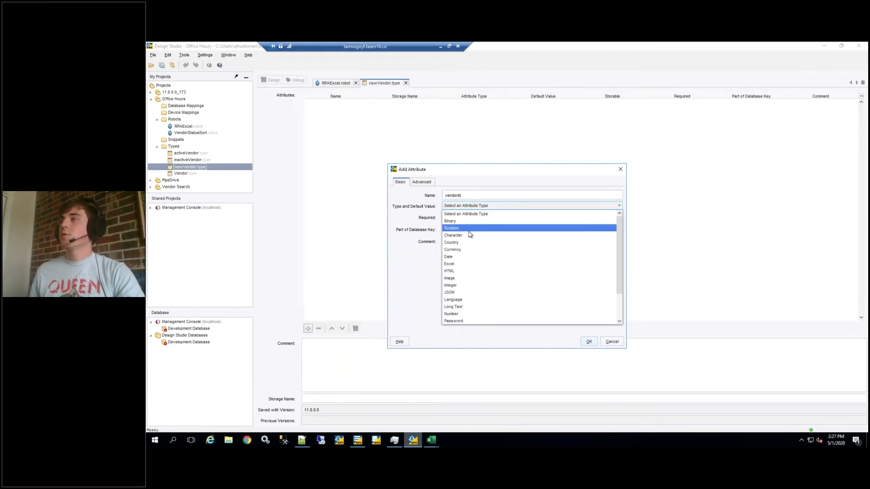
scroll(470, 234, down, 1)
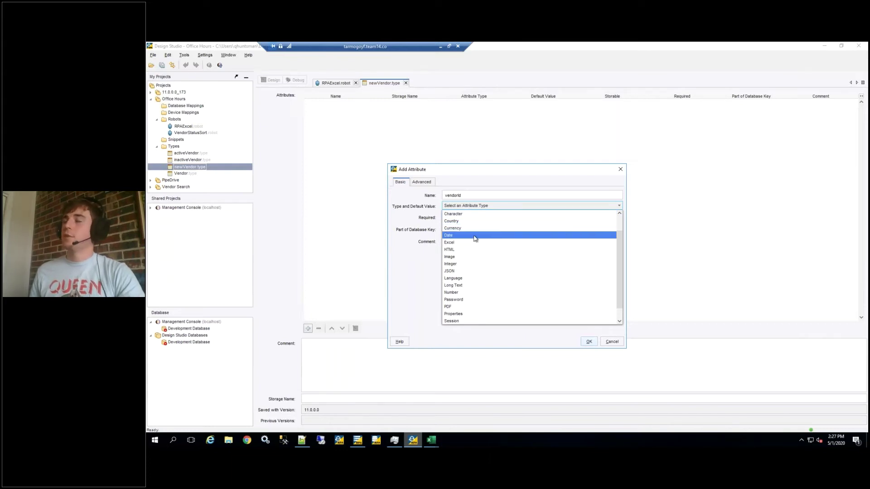
scroll(475, 240, down, 1)
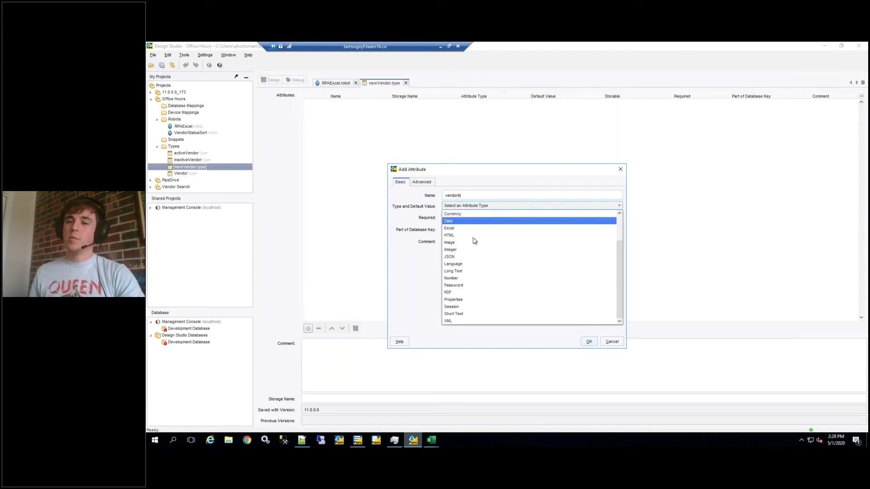
click(465, 314)
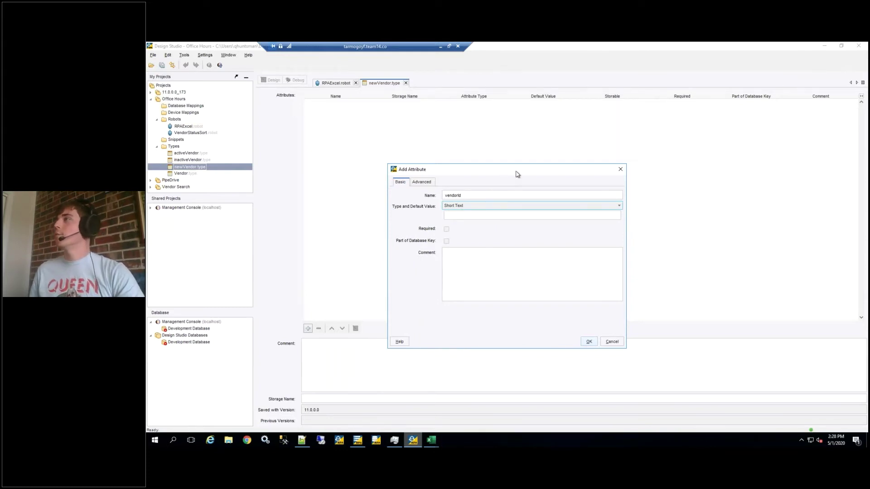
drag(530, 166, 522, 139)
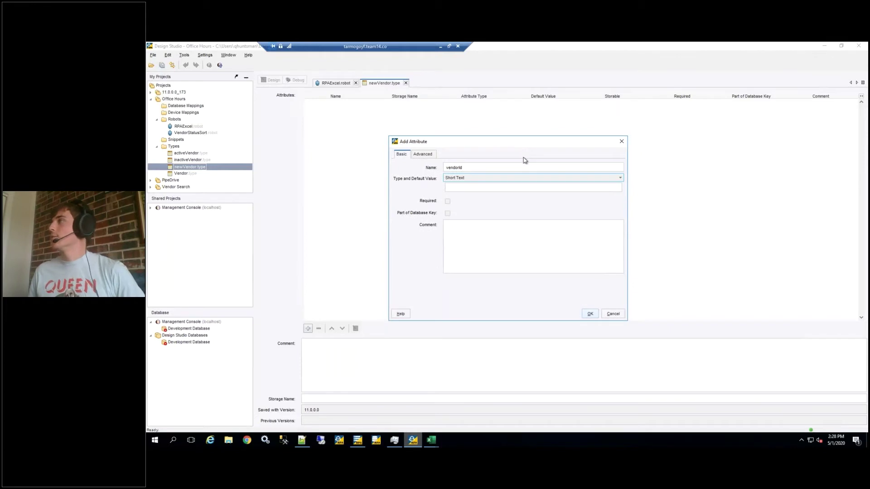
double_click(471, 167)
click(590, 314)
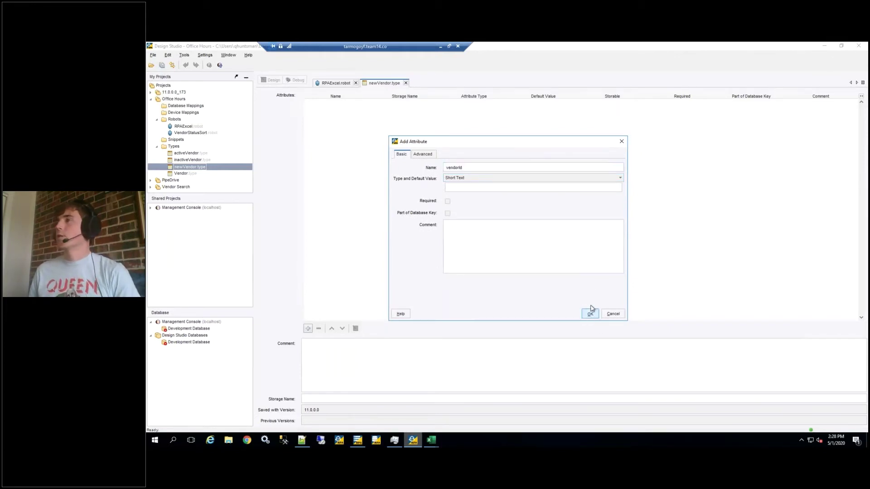
Add an attribute named vendorName with the Long Text type to the newVendor type.
click(308, 329)
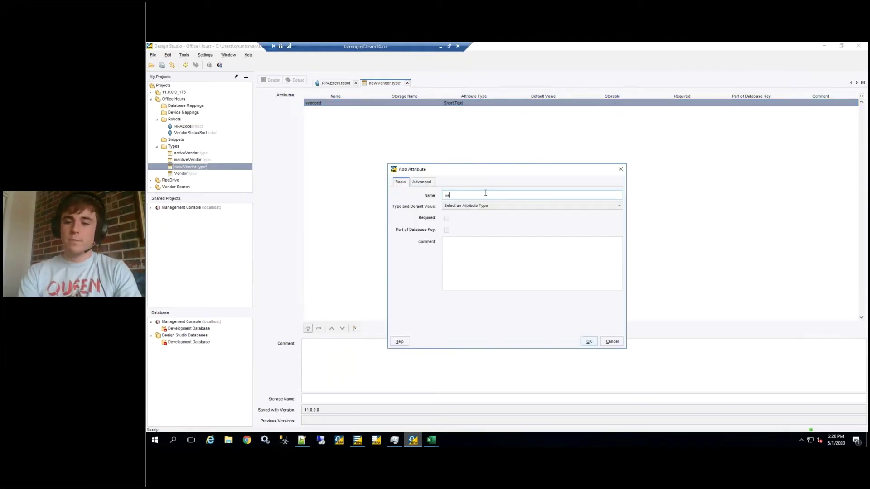
text(vendorName)
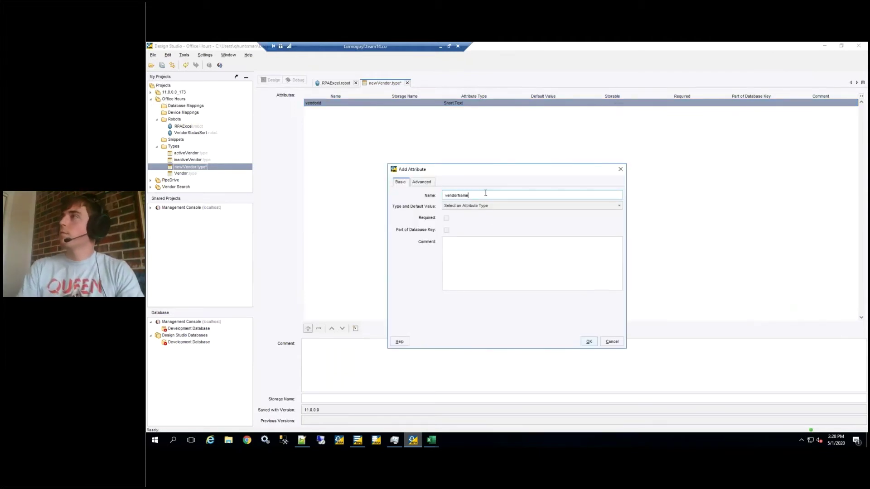
click(477, 206)
scroll(502, 259, down, 2)
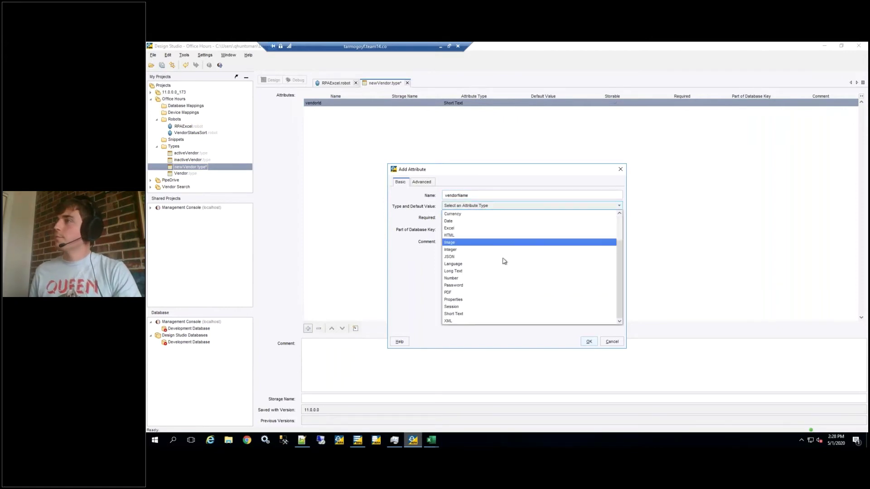
click(462, 272)
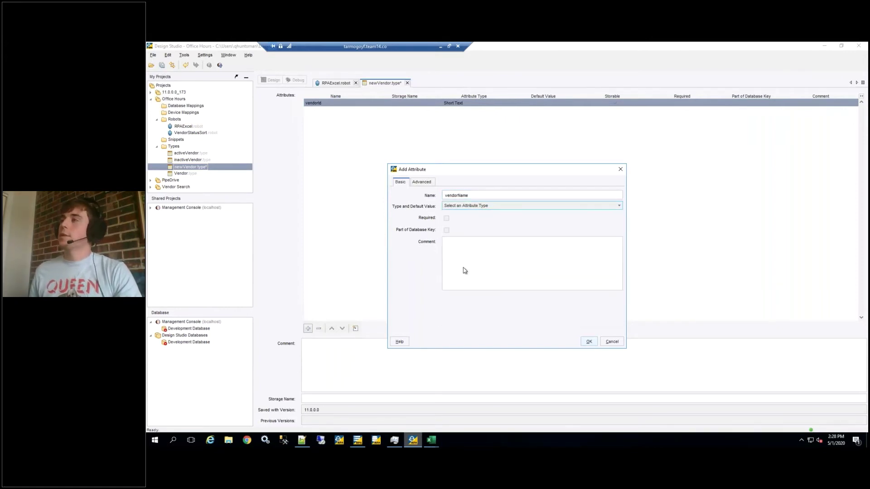
click(589, 342)
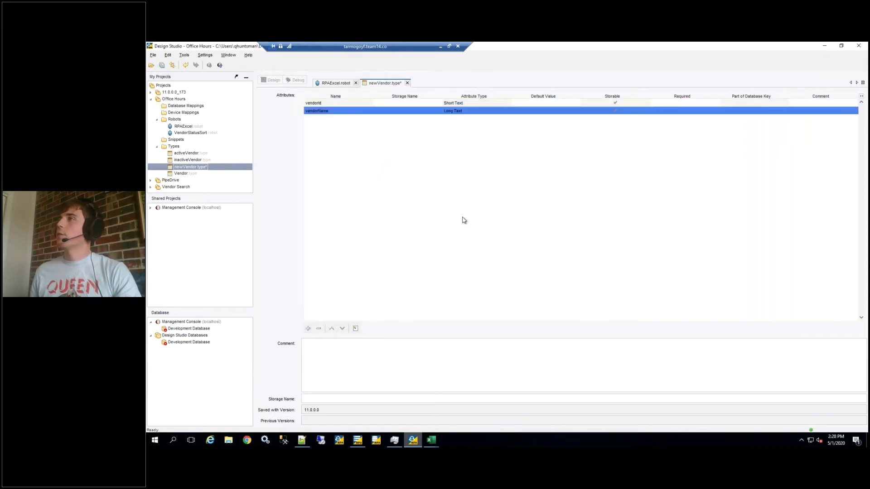
Add an attribute named vendorStatus with the Short Text type to the newVendor type.
click(308, 328)
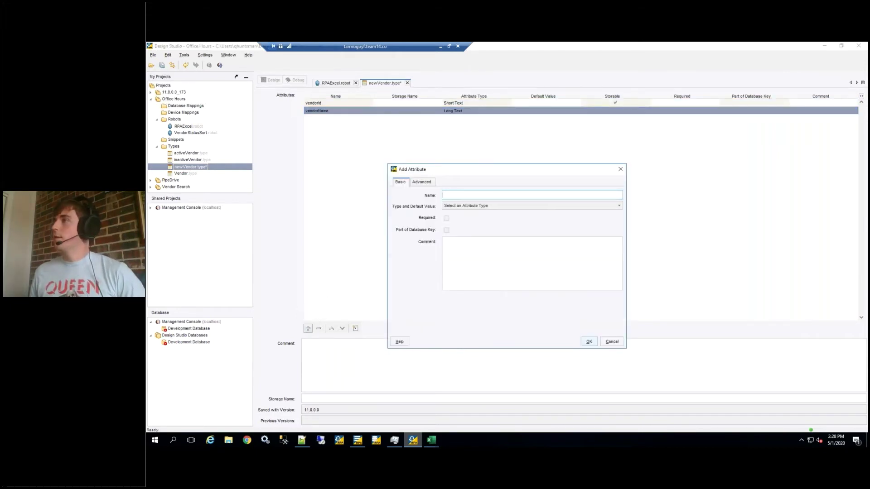
text(vendo)
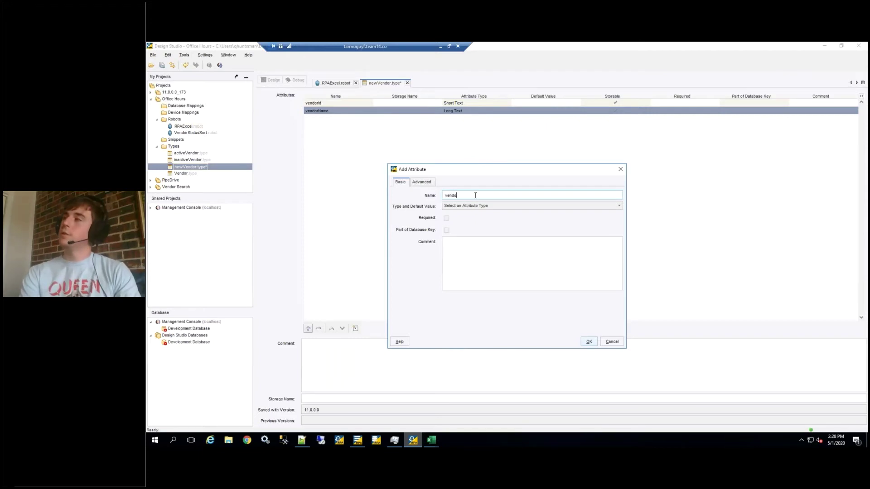
text(rStatus)
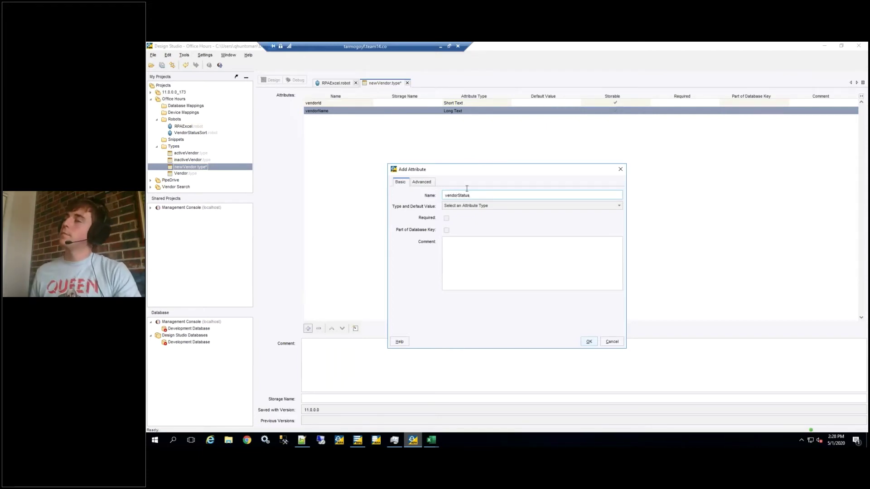
click(449, 206)
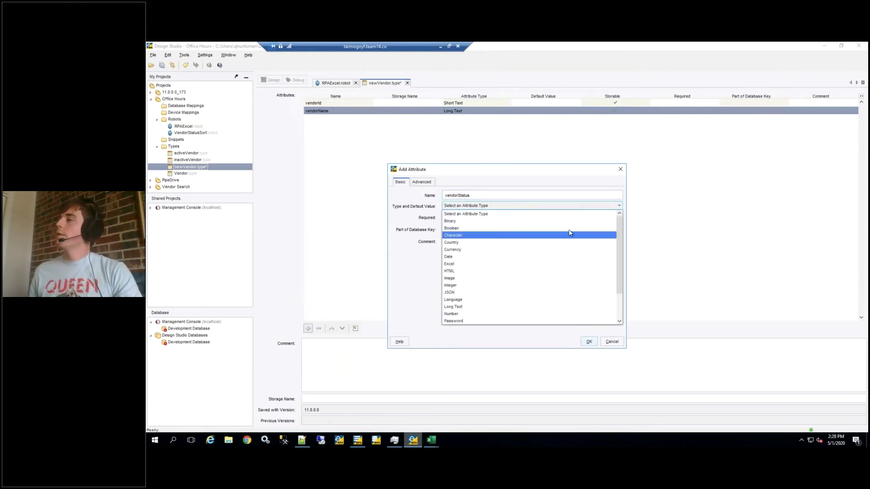
scroll(529, 268, down, 2)
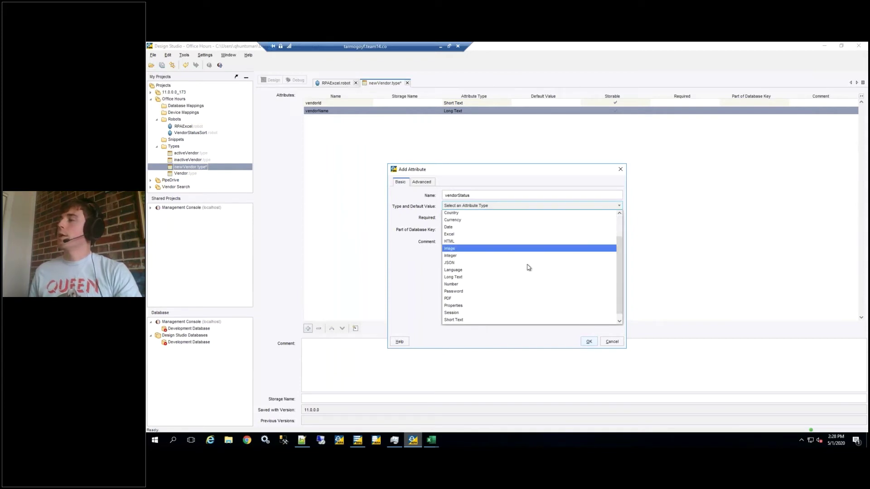
scroll(494, 262, up, 2)
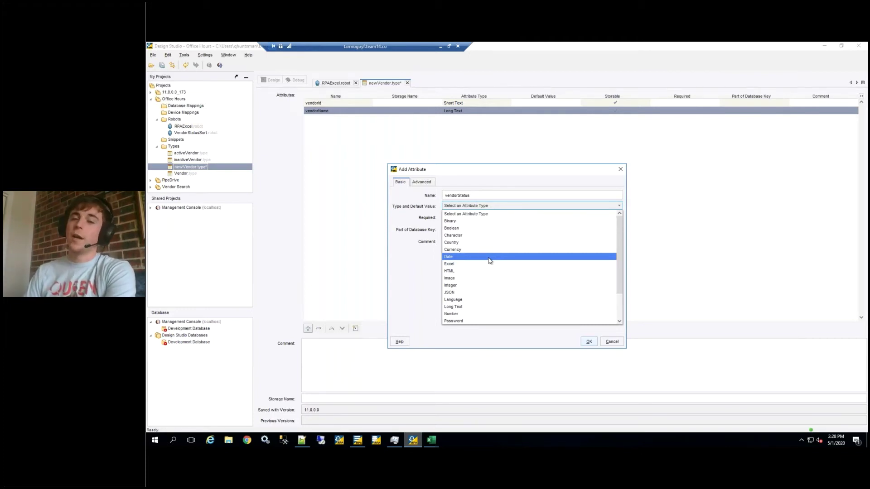
scroll(473, 296, down, 2)
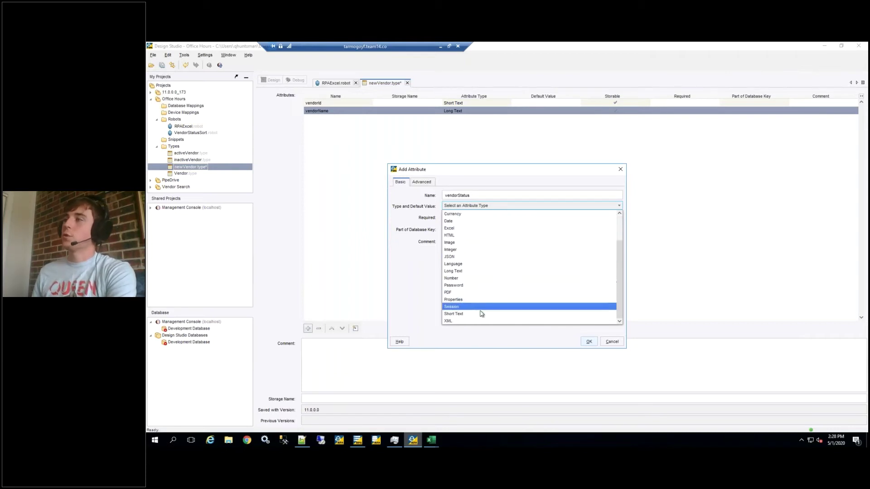
click(471, 314)
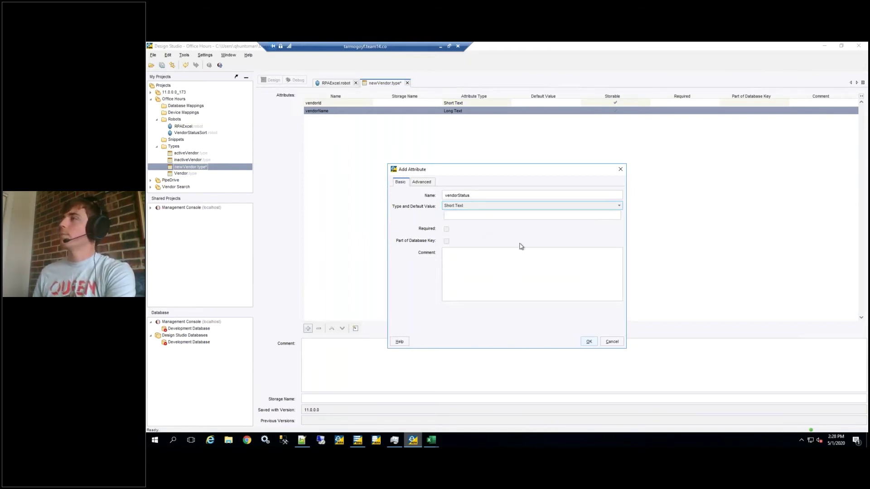
click(588, 342)
Add an attribute named address1 with the Short Text type to the newVendor type.
click(308, 328)
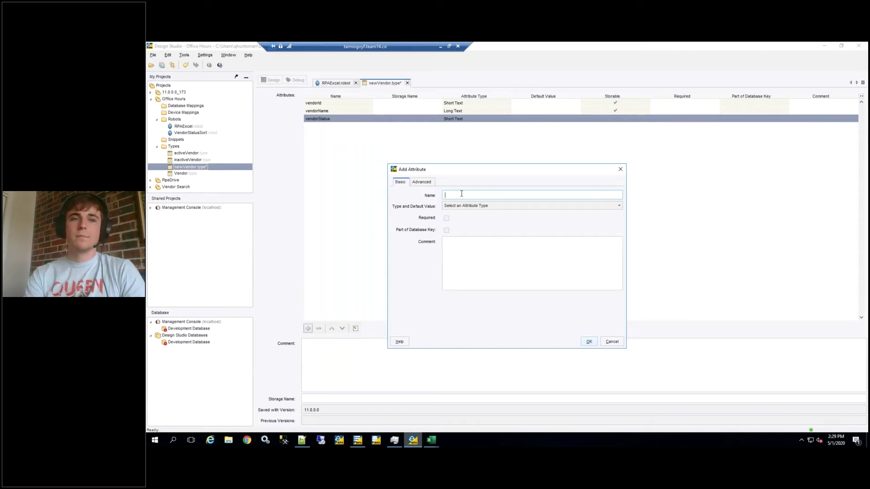
text(add)
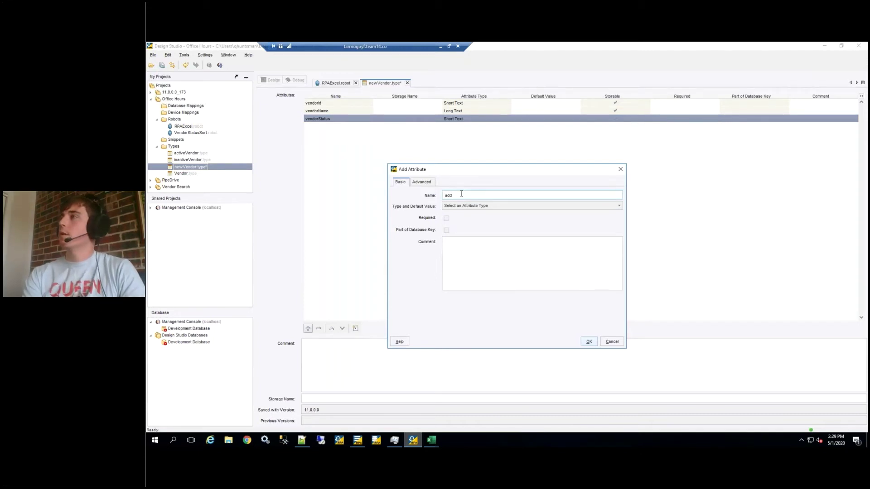
text(ress1)
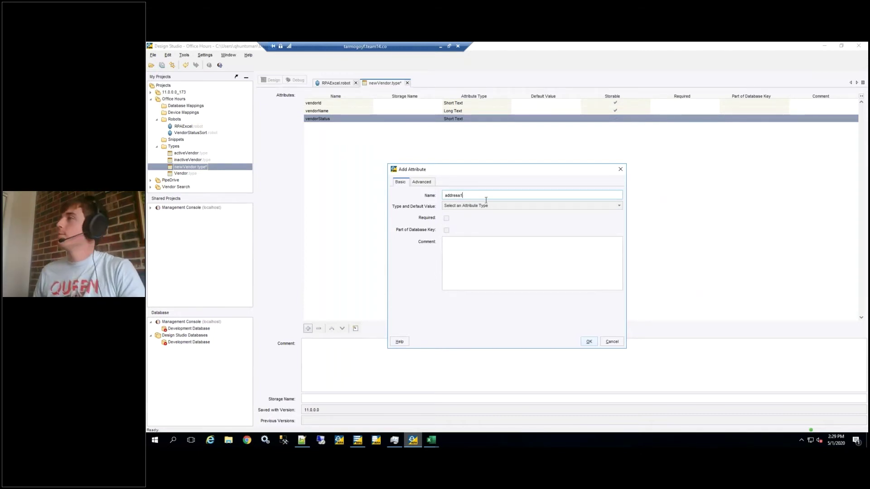
click(474, 207)
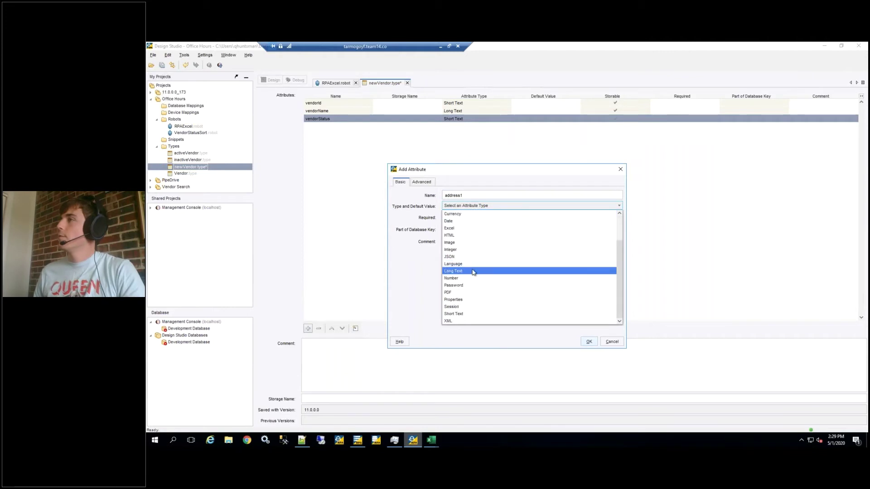
click(465, 314)
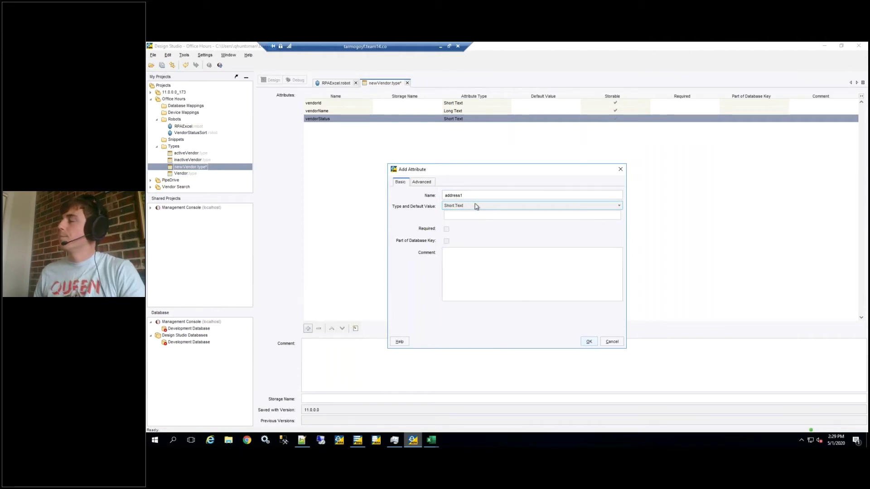
drag(515, 169, 505, 160)
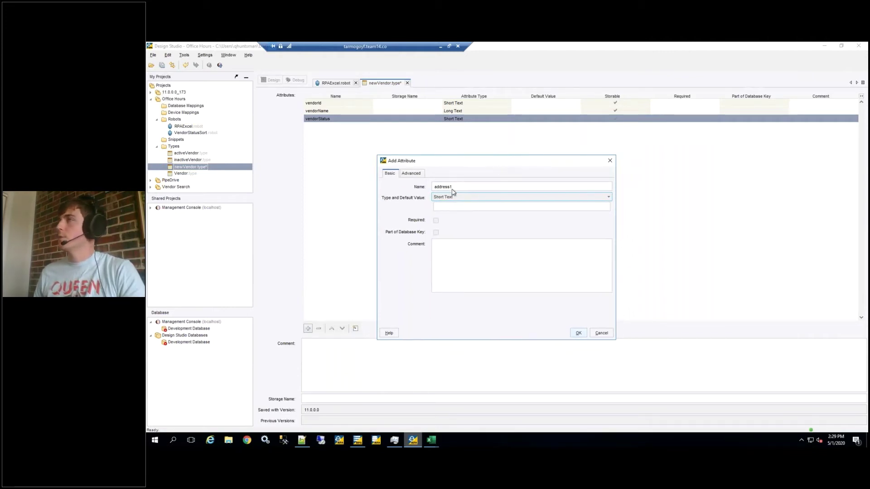
click(579, 335)
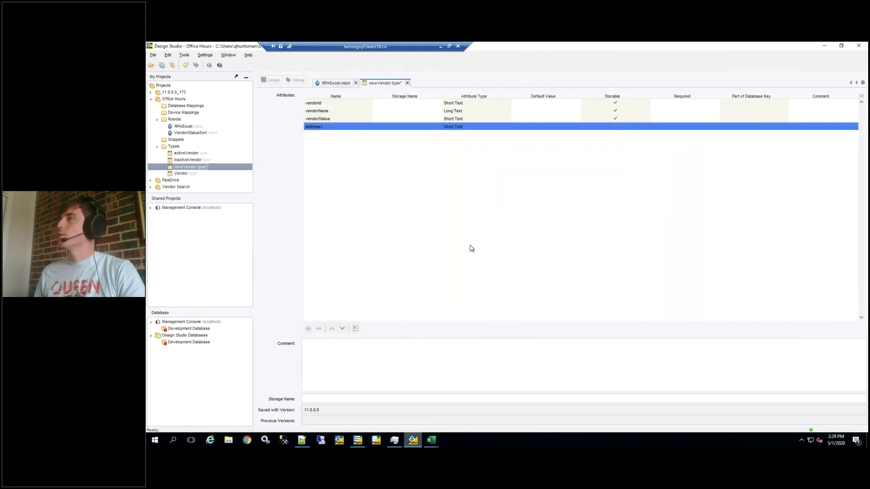
Add an attribute named address2 with the Short Text type to the newVendor type.
click(309, 329)
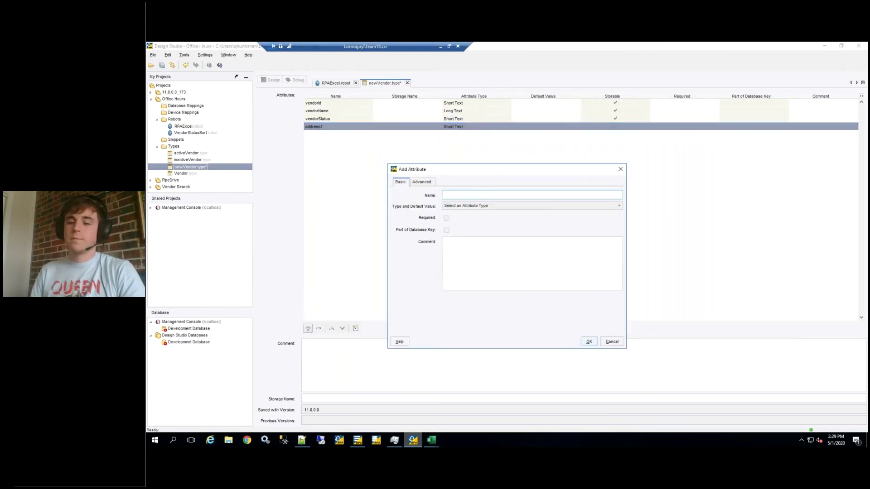
text(add)
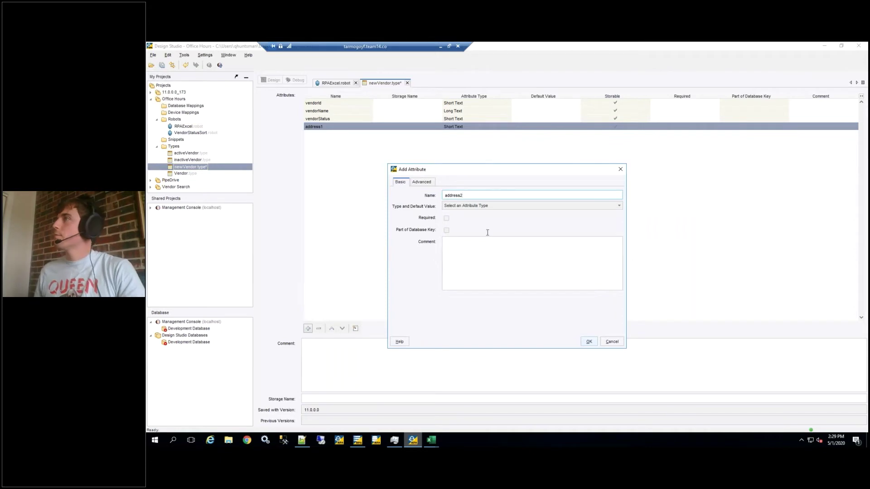
text(ress2)
click(497, 207)
scroll(463, 309, down, 1)
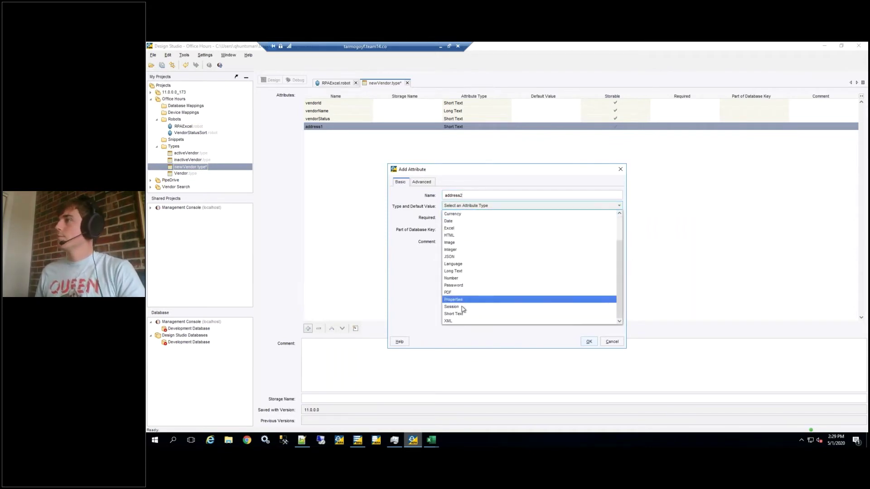
click(460, 314)
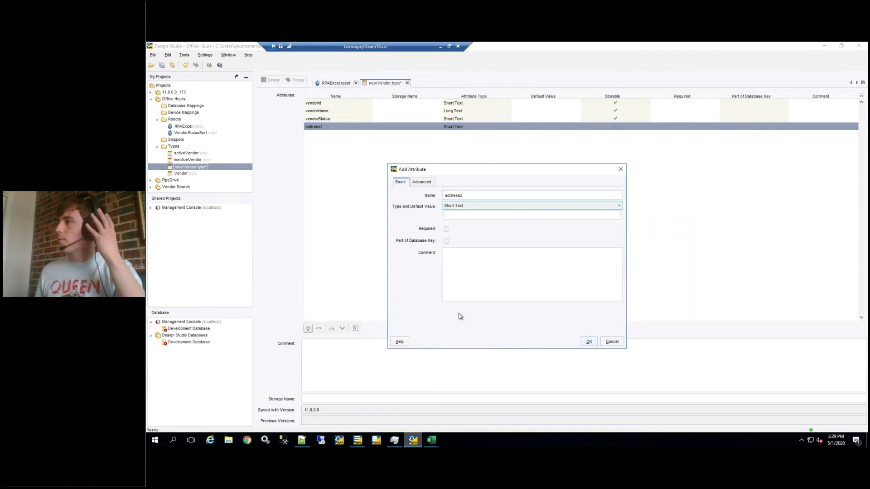
click(589, 342)
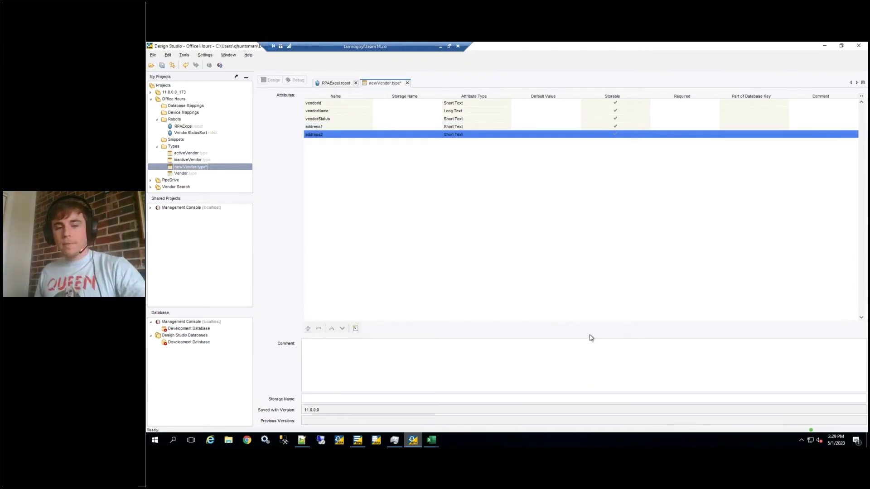
Add an attribute named address3 with the Short Text type to the newVendor type.
click(308, 328)
text(addres)
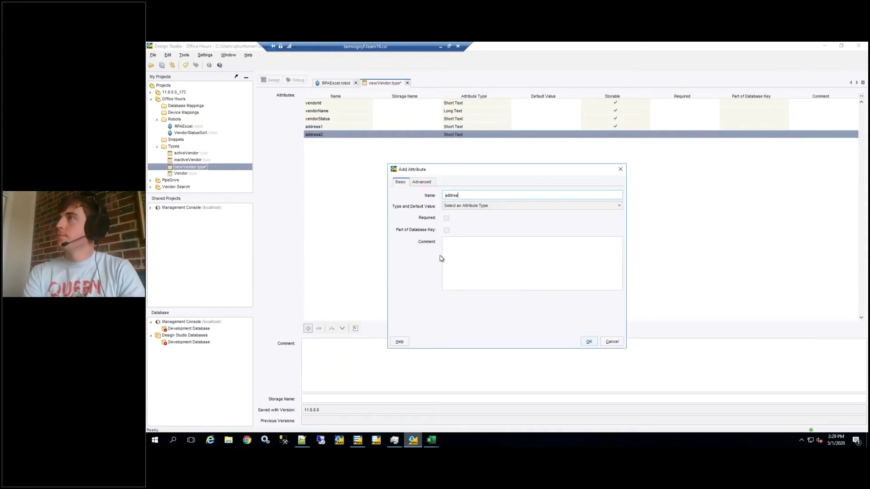
text(s3)
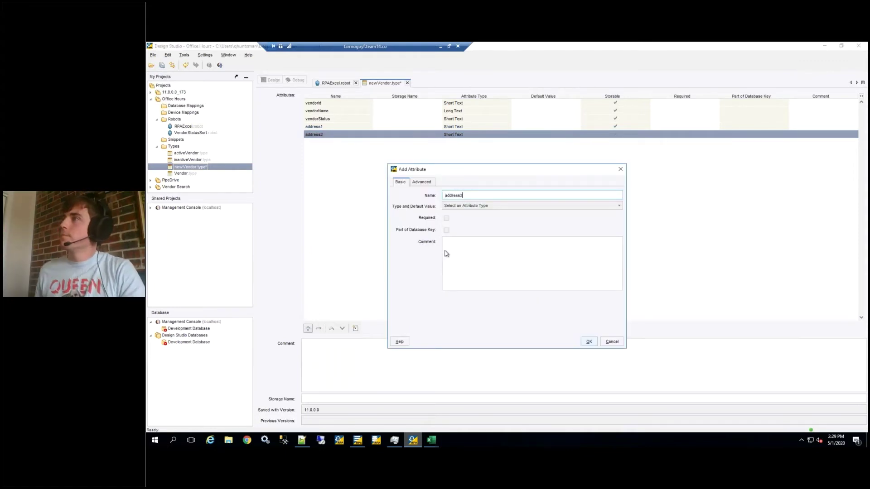
click(478, 207)
scroll(468, 287, down, 2)
click(469, 313)
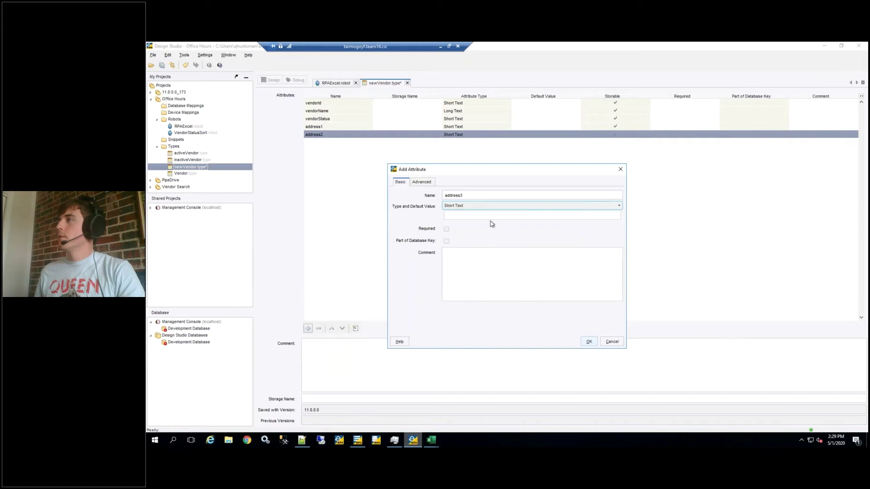
click(590, 341)
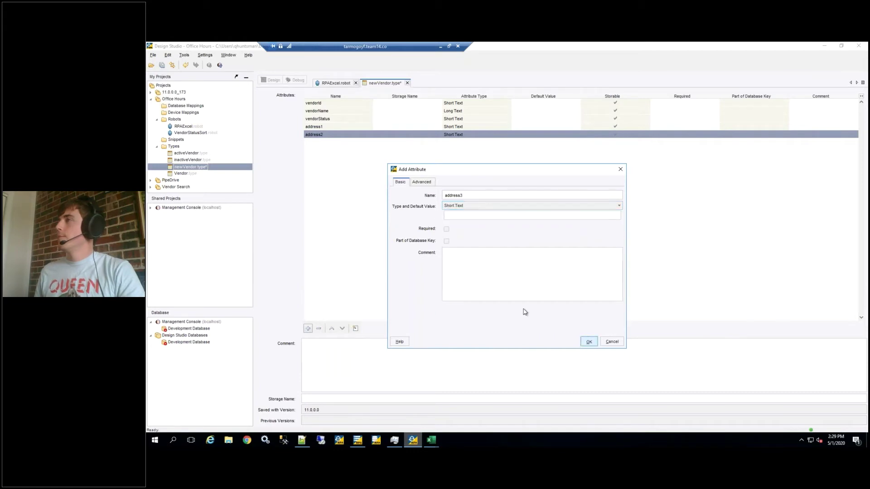
Add an attribute named address4 with the Short Text type to the newVendor type.
click(308, 329)
text(addr)
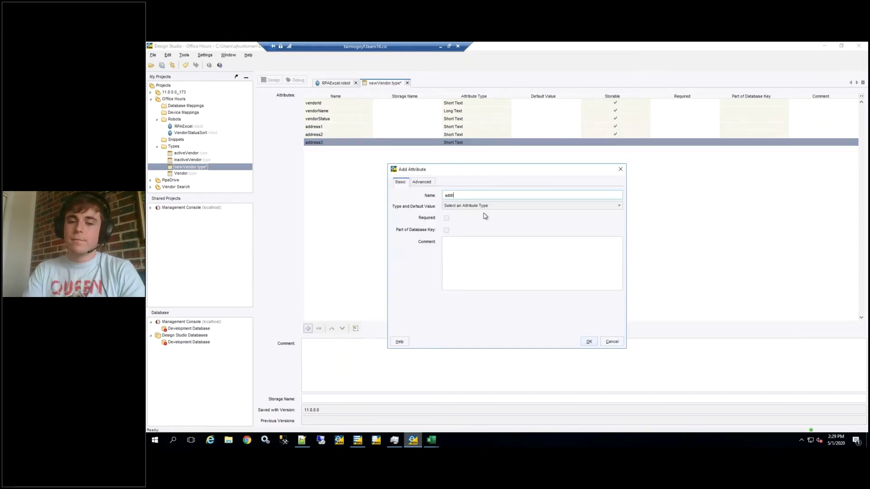
text(ess4)
click(464, 207)
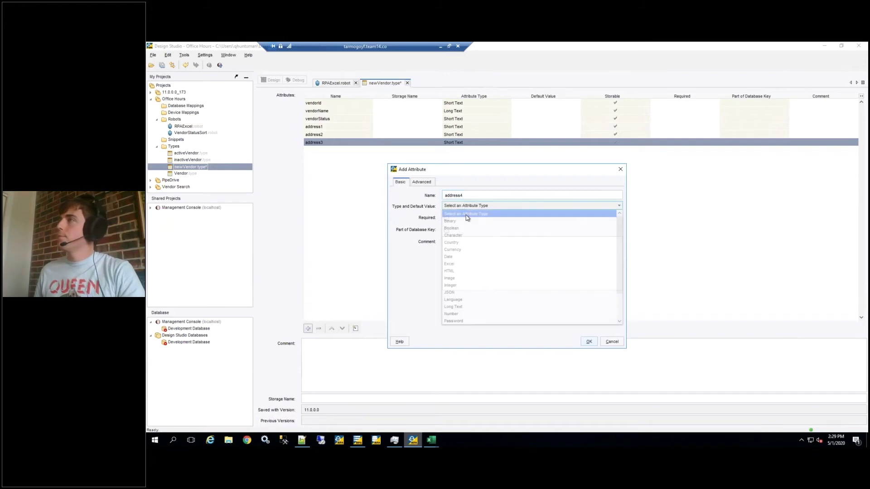
scroll(459, 281, down, 2)
click(454, 314)
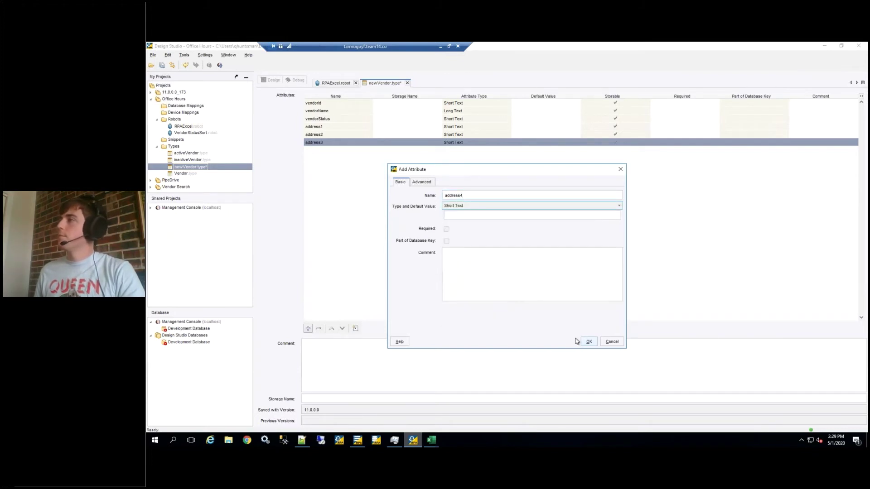
click(589, 342)
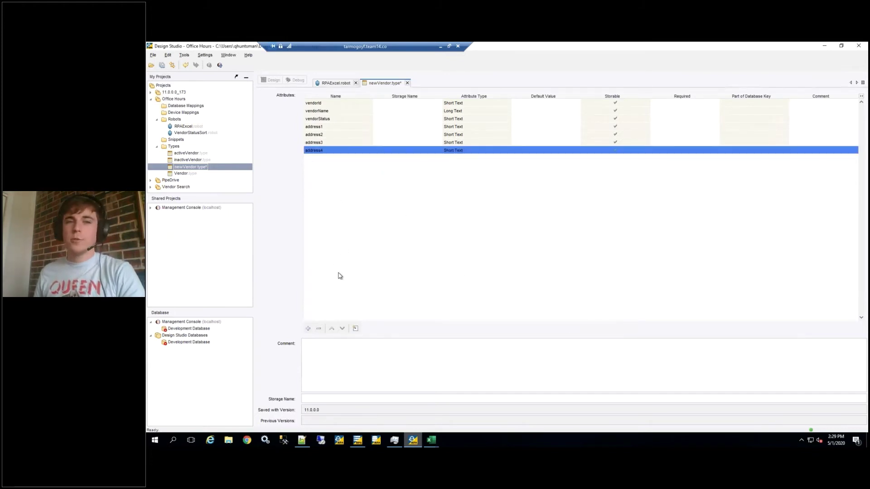
Add an attribute named city with the Short Text type to the newVendor type.
click(309, 328)
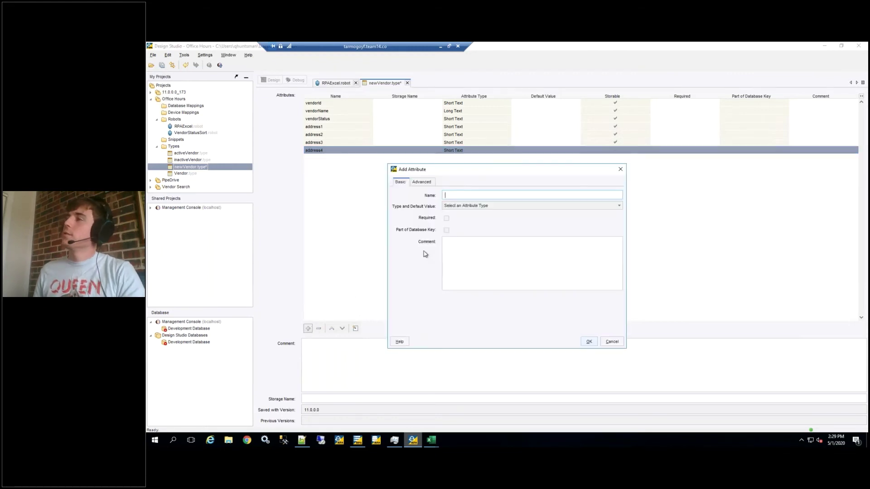
text(city)
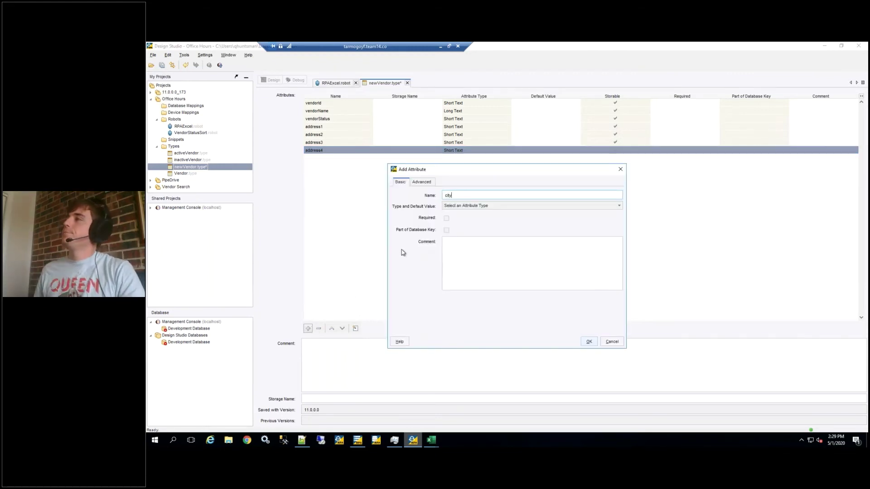
click(491, 207)
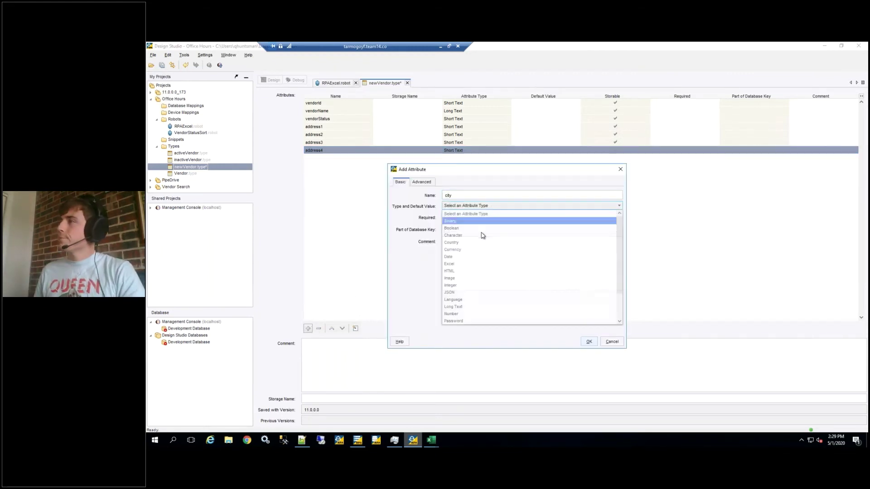
scroll(461, 313, down, 2)
click(464, 314)
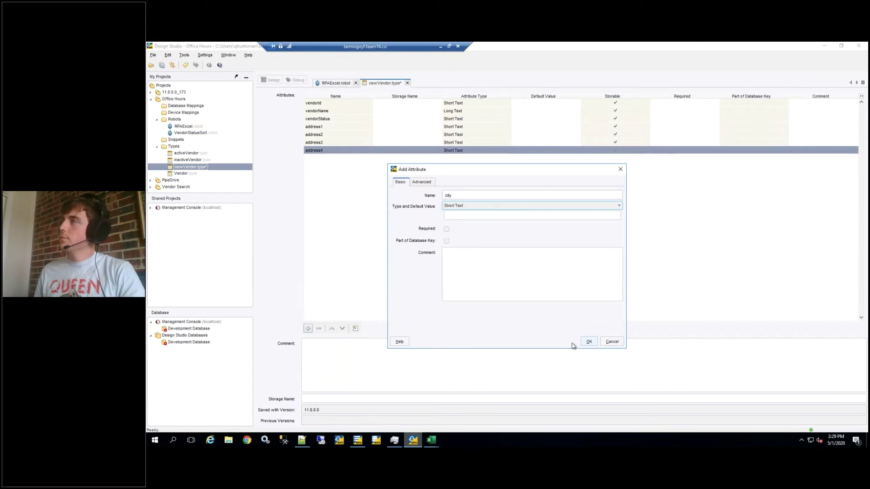
click(587, 343)
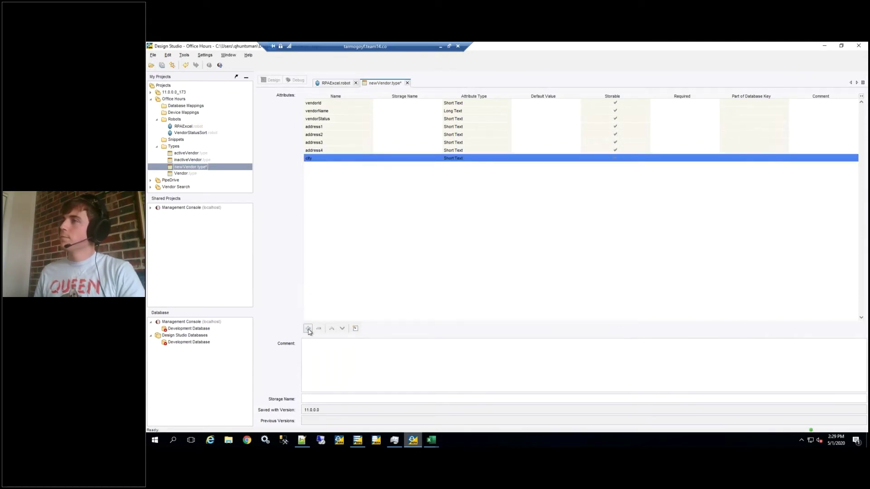
Add an attribute named state with the Short Text type to the newVendor type.
click(308, 328)
text(state)
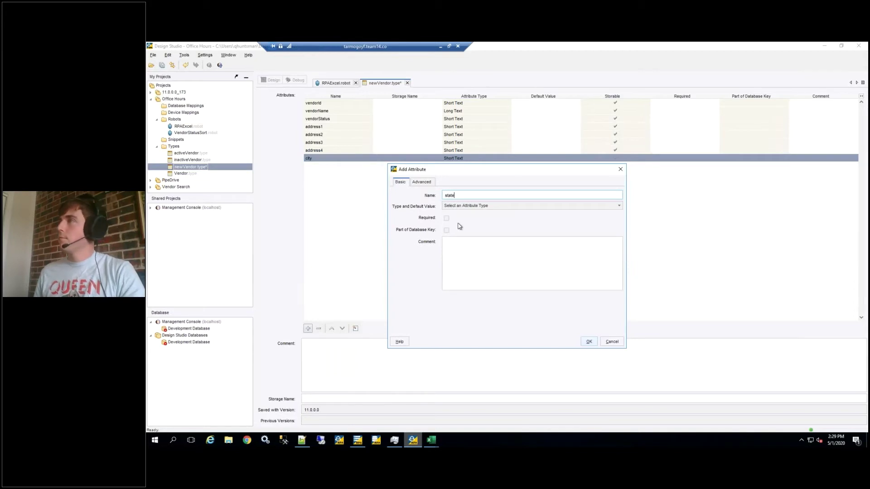
click(469, 206)
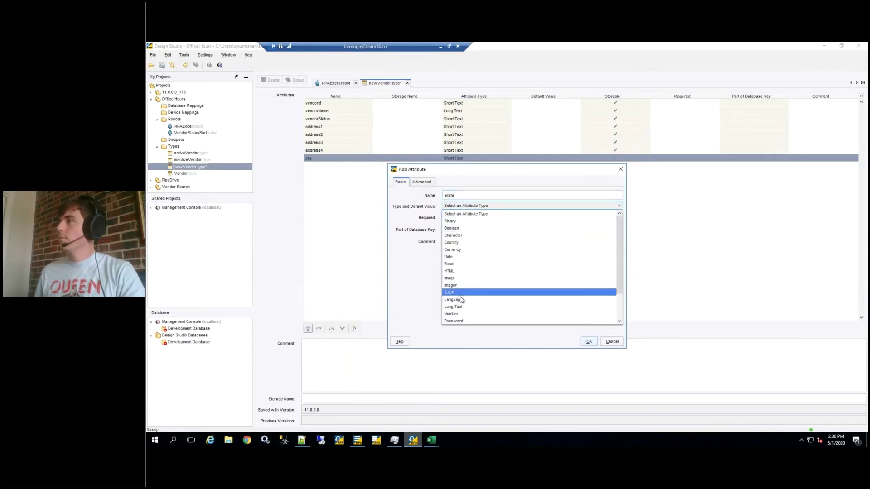
scroll(460, 299, down, 2)
click(468, 317)
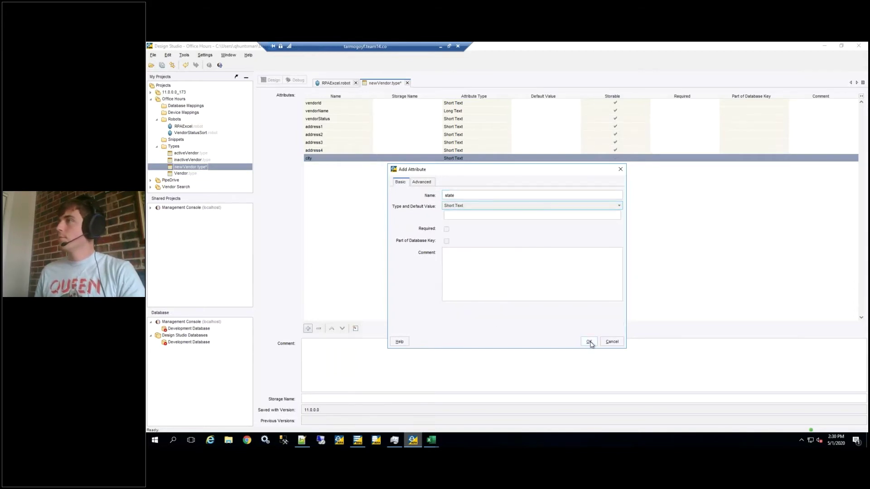
click(587, 342)
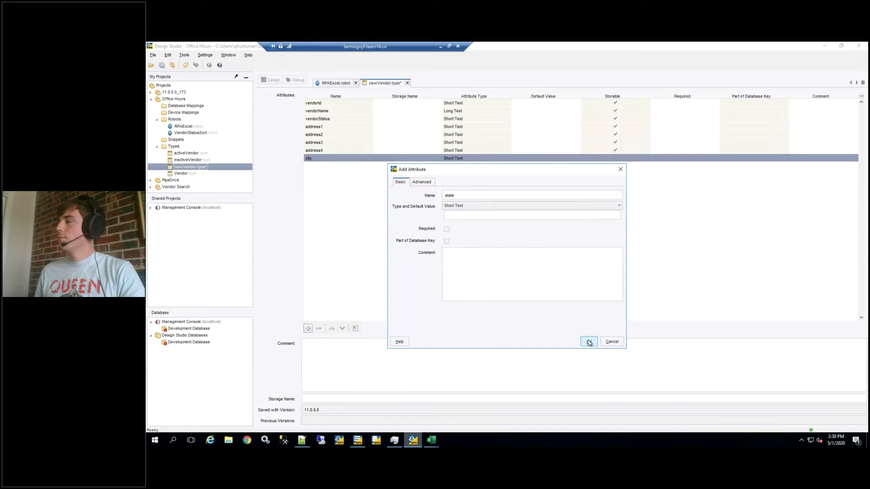
Add an attribute named zip with the Short Text type to the newVendor type.
click(307, 328)
text(zip)
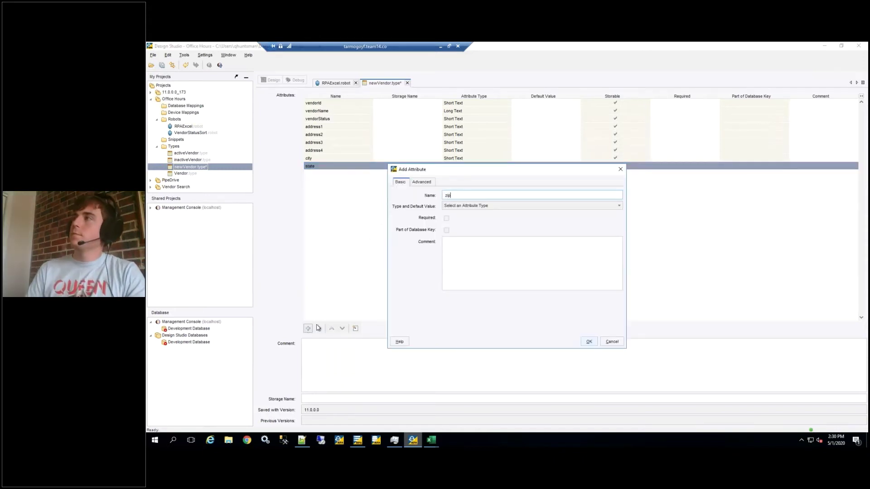
click(479, 207)
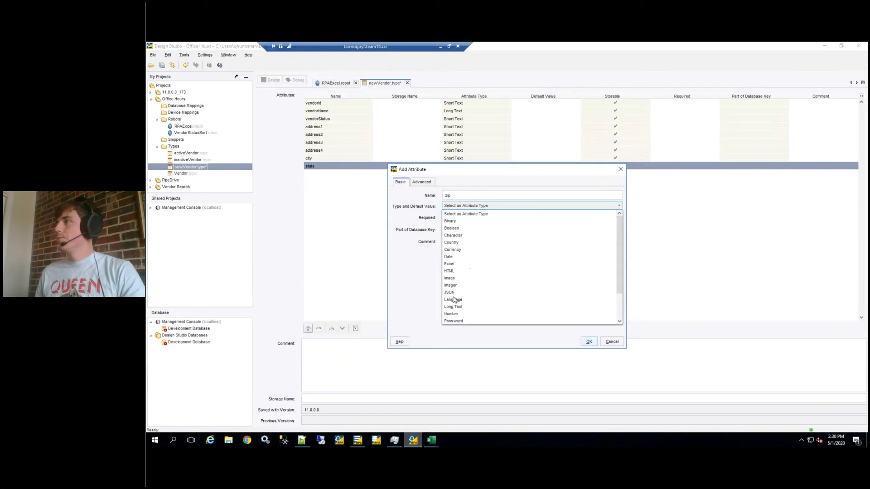
scroll(455, 308, down, 1)
click(459, 315)
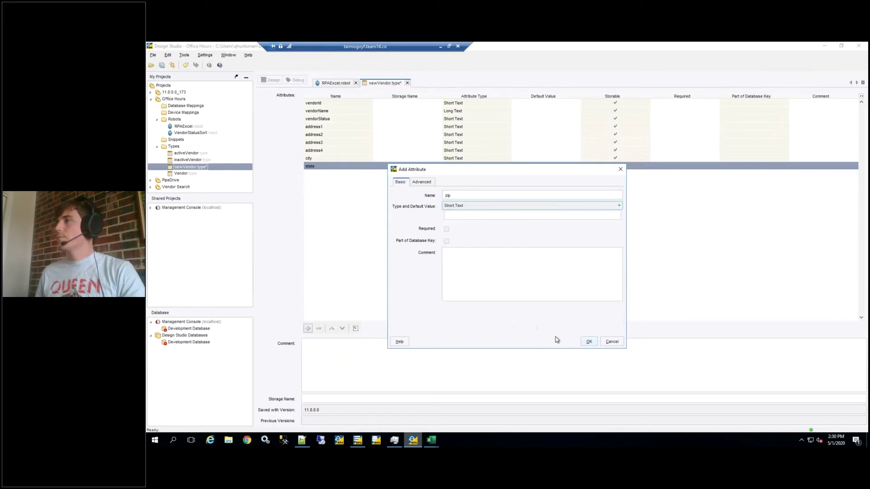
key(Return)
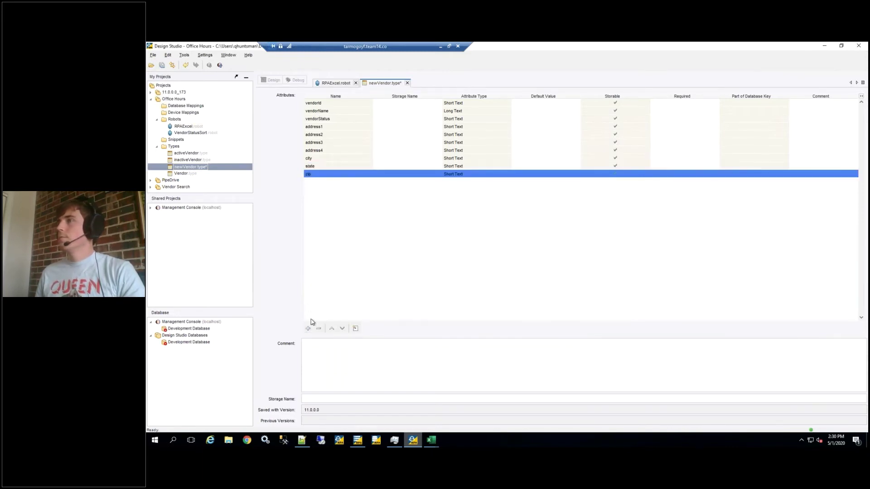
Add an attribute named country with the Short Text type to the newVendor type.
click(308, 328)
text(country)
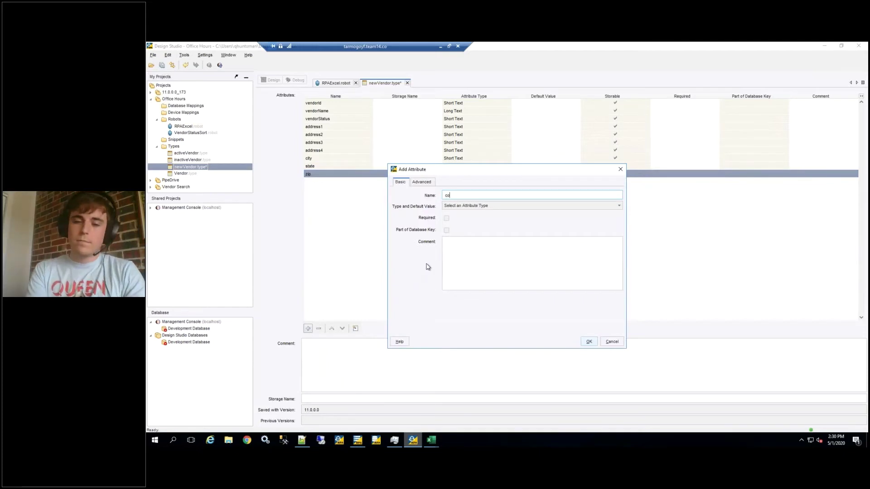
click(485, 205)
scroll(469, 303, down, 1)
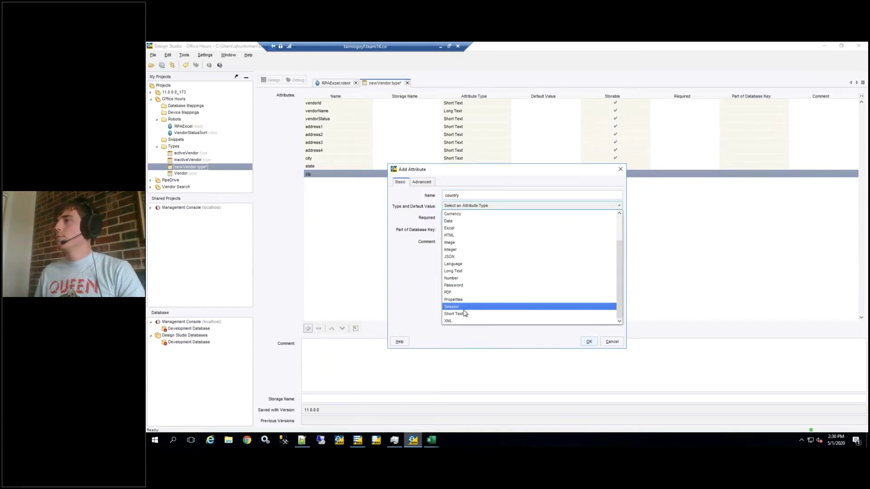
click(461, 314)
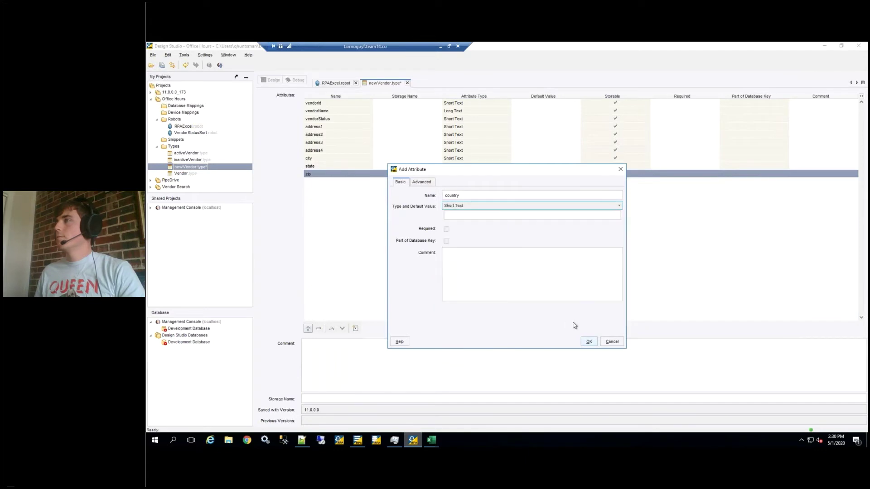
click(589, 342)
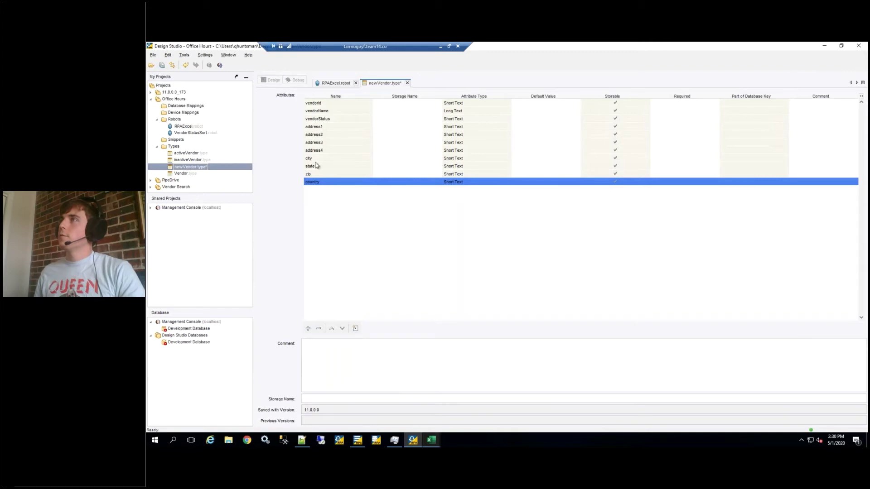
Check the column headers of VendorData.xlsx in Excel against the newVendor attributes and return to Design Studio.
click(431, 441)
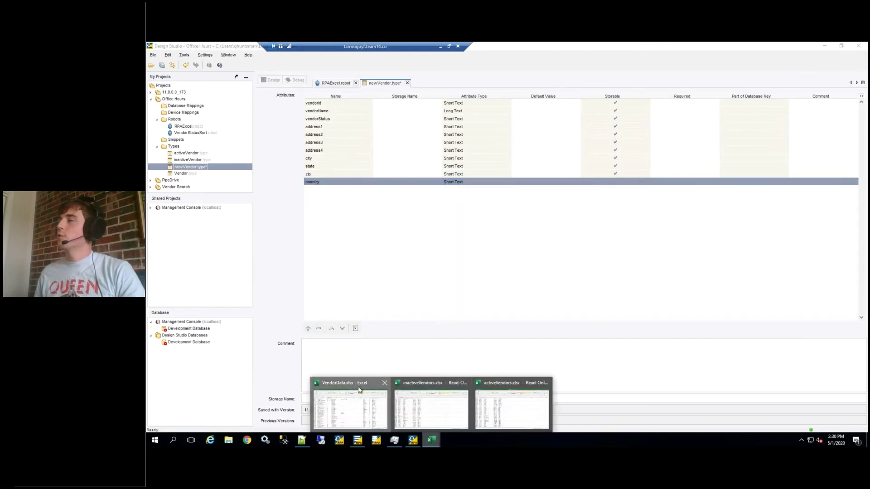
click(362, 409)
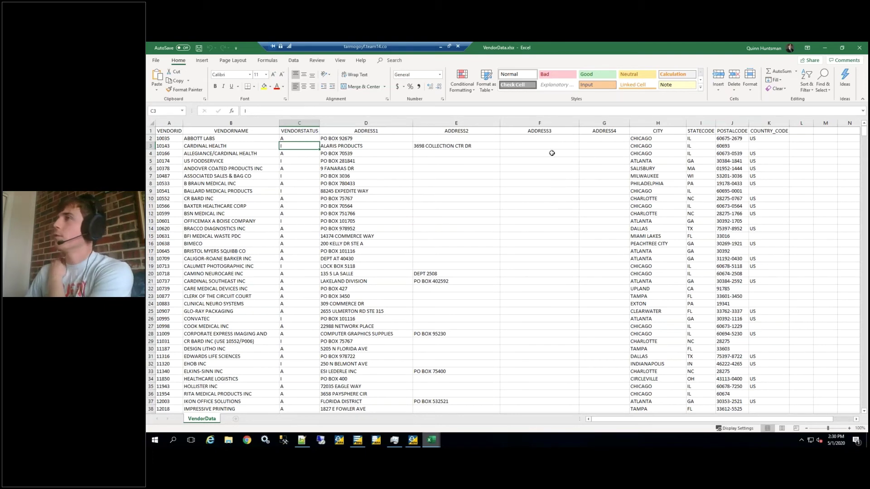
click(825, 47)
click(383, 224)
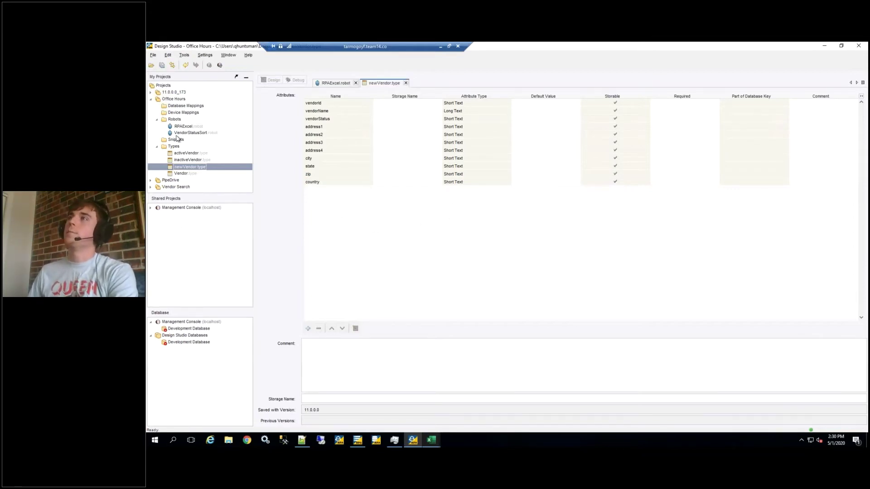
Bring up the RPAExcel robot and prepare its execution.
key(ctrl+Page_Up)
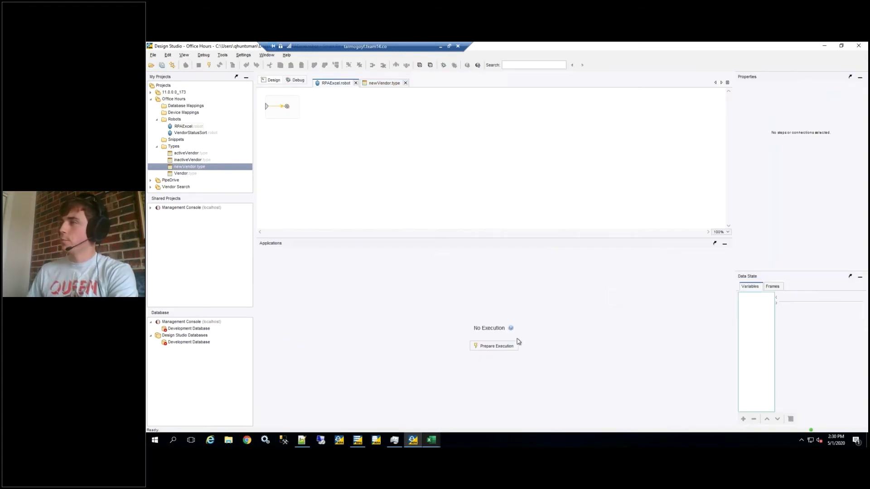
click(497, 347)
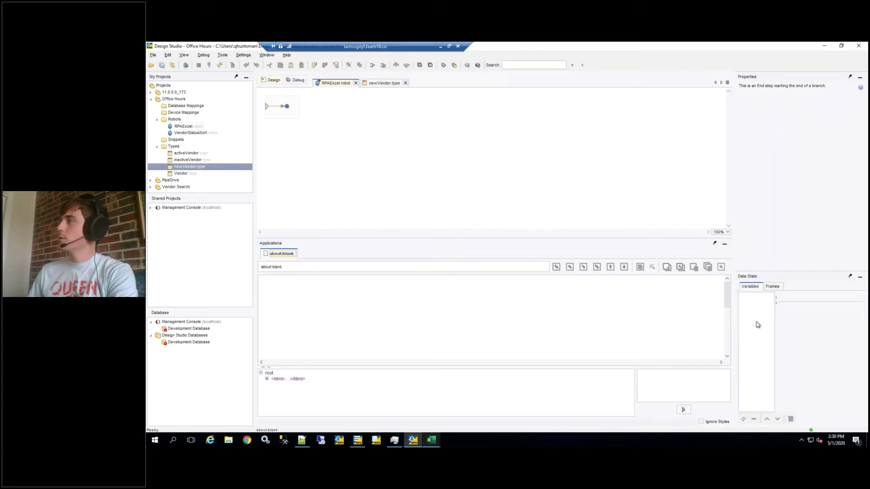
click(756, 316)
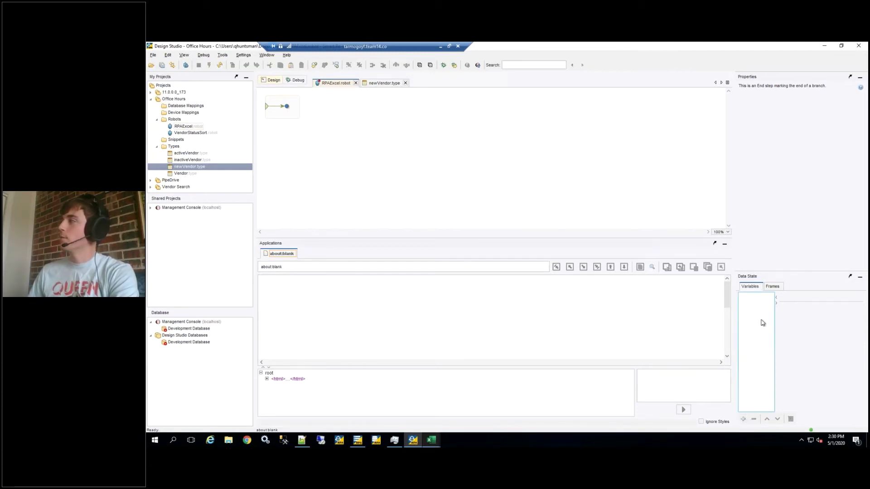
Add a variable of type newVendor to the RPAExcel robot, letting its name be generated from the type name.
click(743, 419)
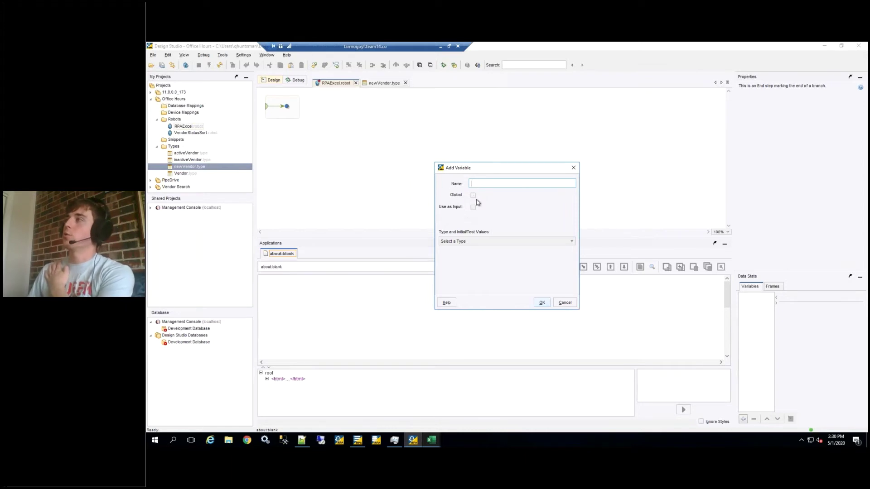
click(477, 244)
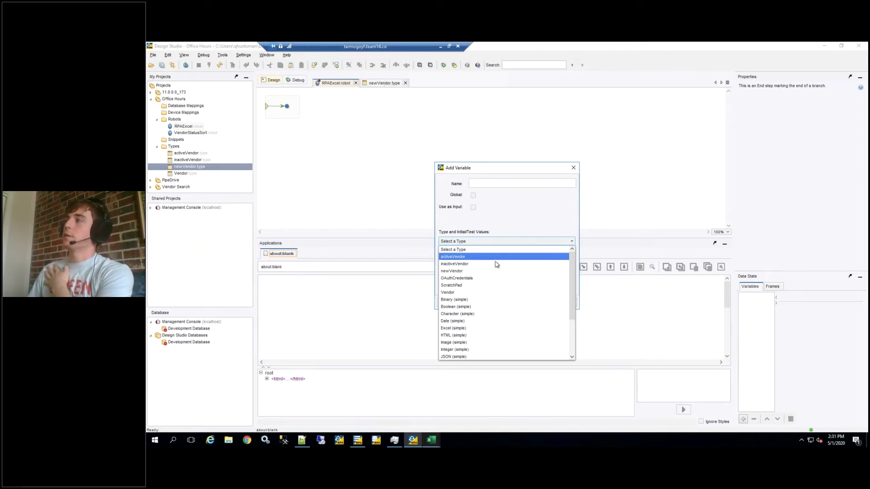
click(458, 274)
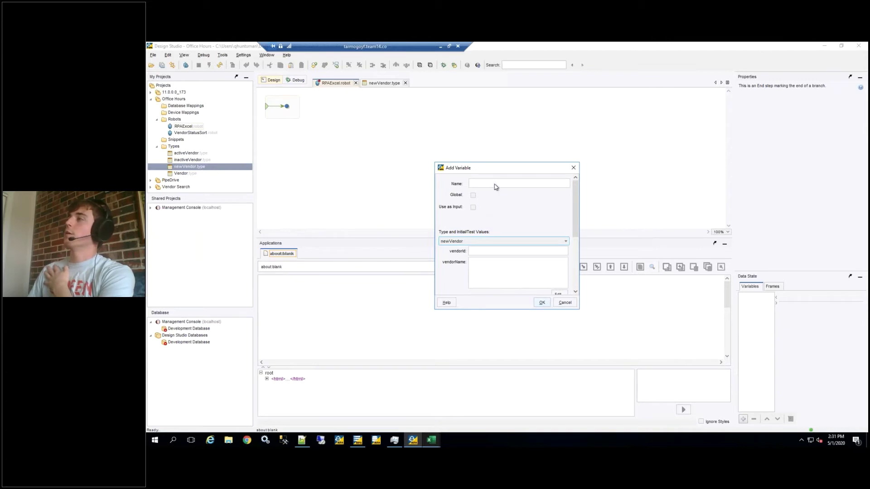
click(542, 304)
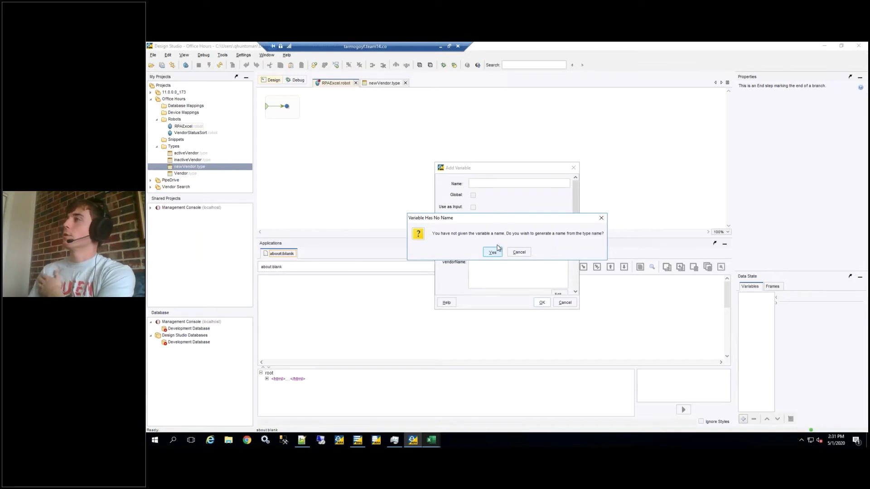
click(493, 252)
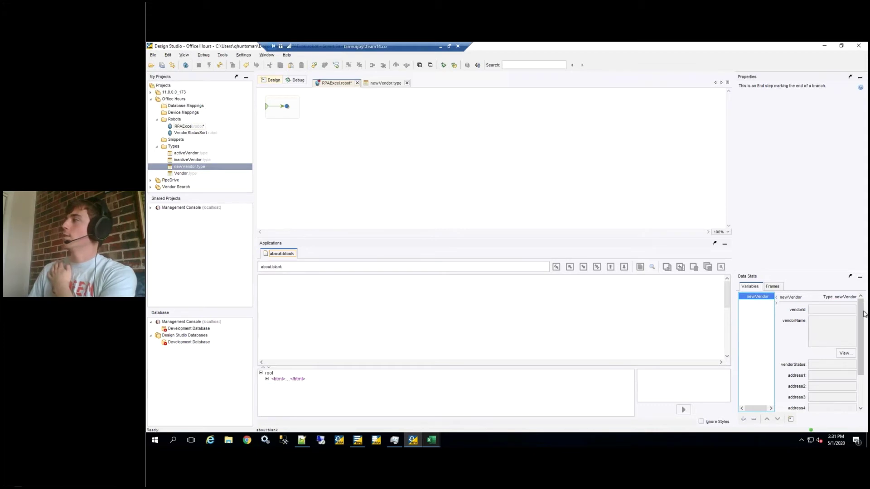
scroll(859, 314, down, 3)
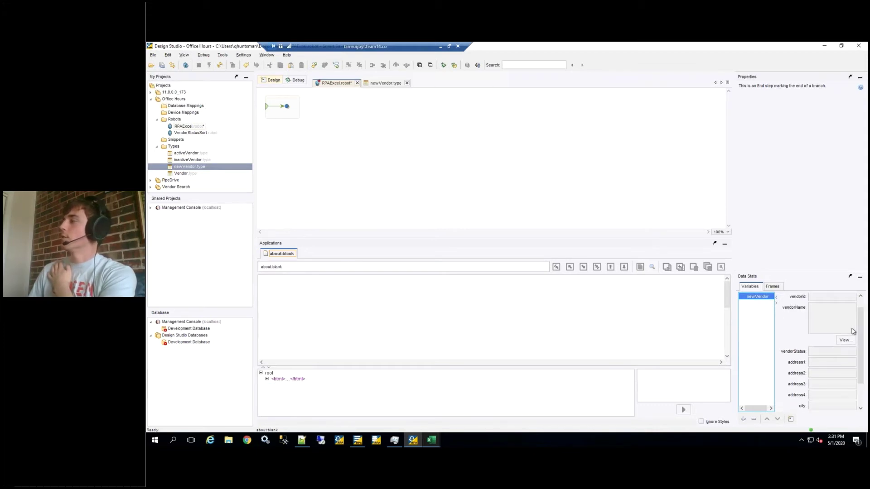
scroll(861, 319, up, 3)
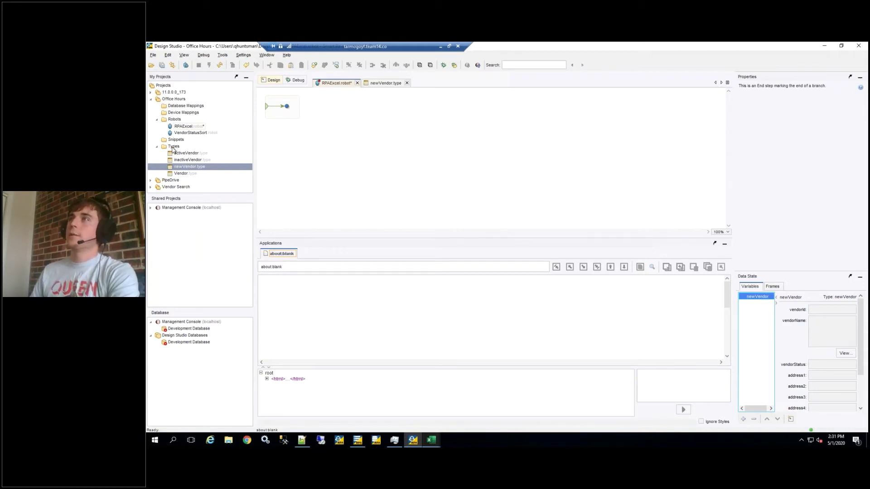
Create a new type named activeSheet in the Types folder of the Office Hours project.
right_click(173, 147)
mouse_move(204, 153)
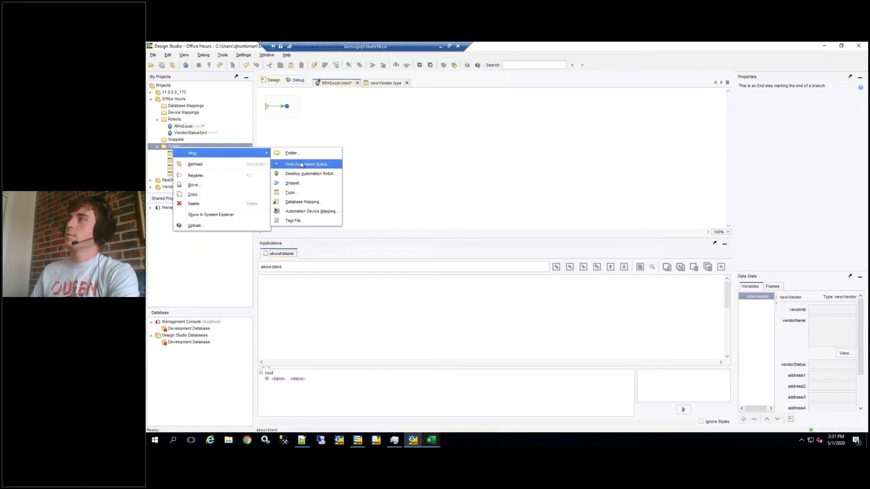
click(296, 192)
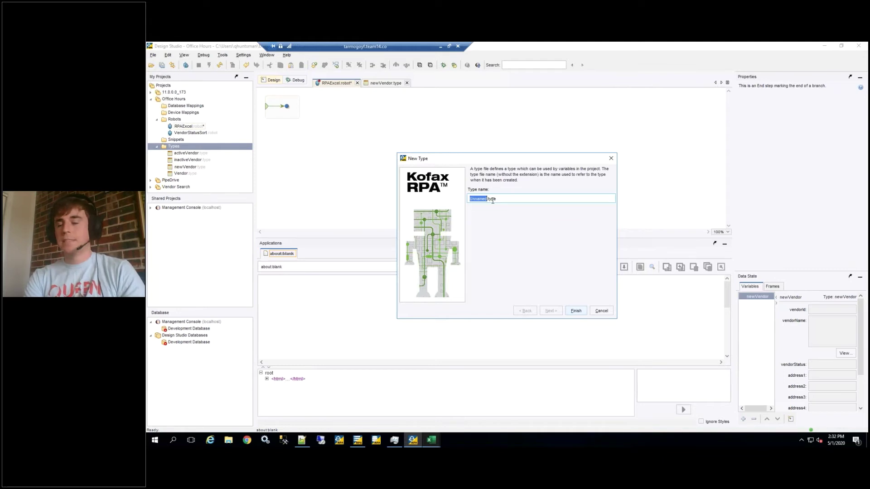
text(activeShe)
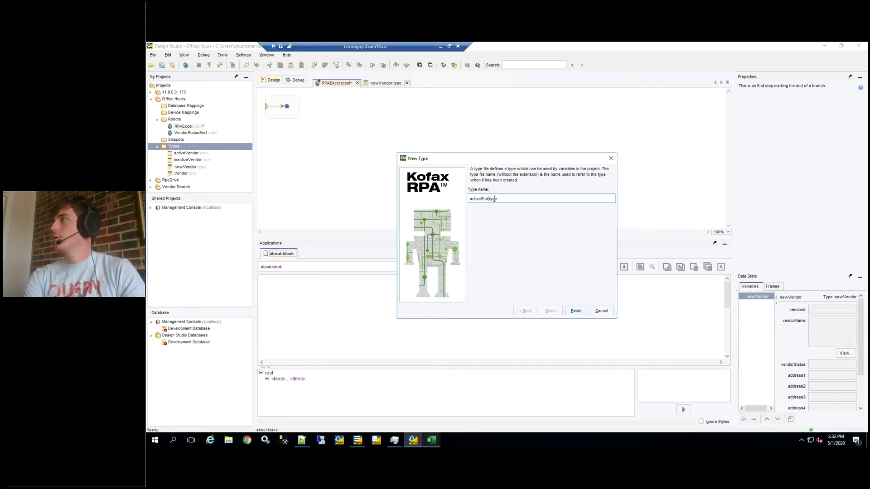
text(et)
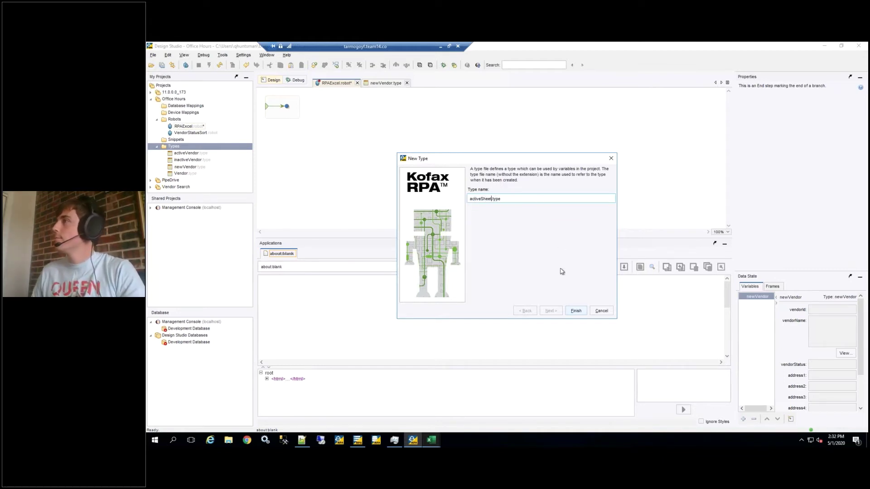
click(579, 311)
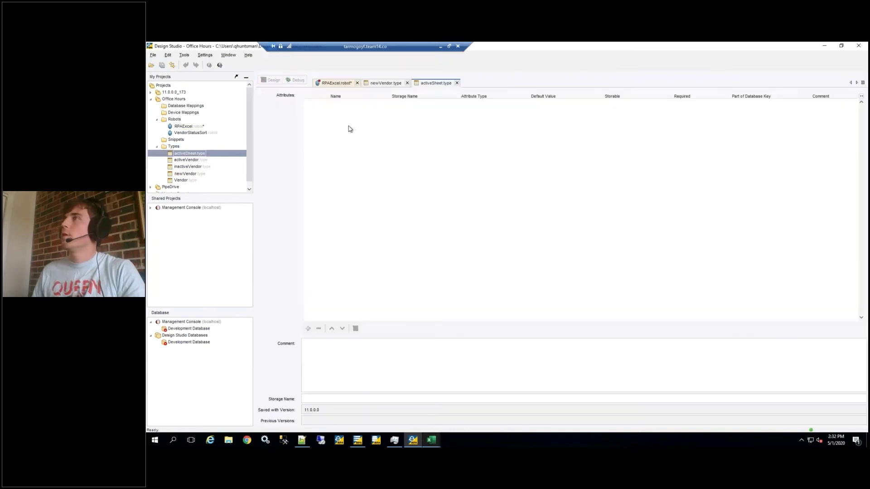
Add an attribute named list with the Excel type to the activeSheet type.
click(309, 329)
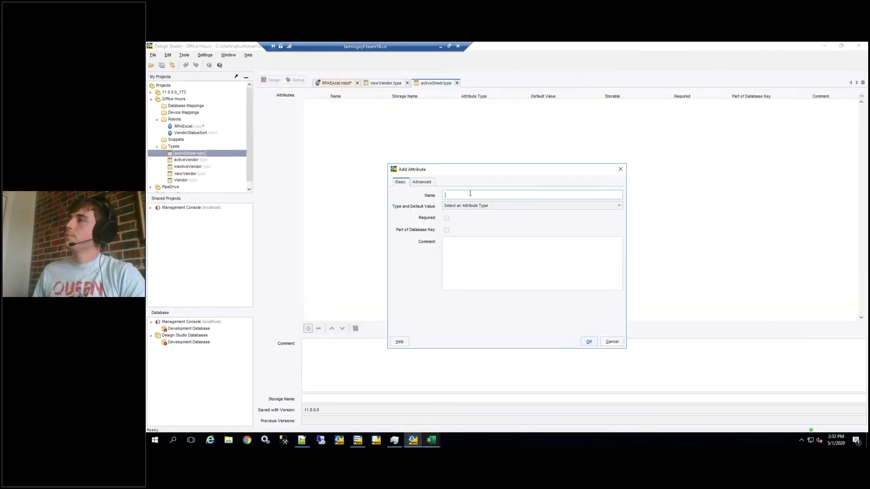
click(489, 208)
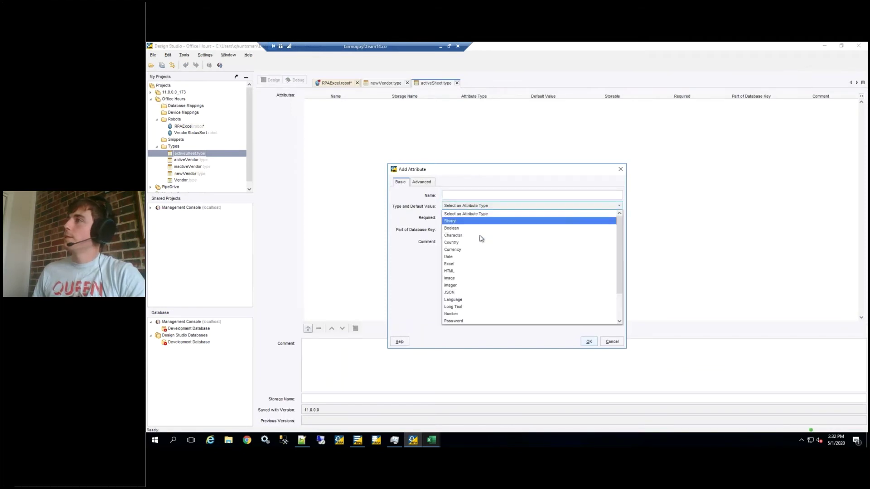
click(454, 265)
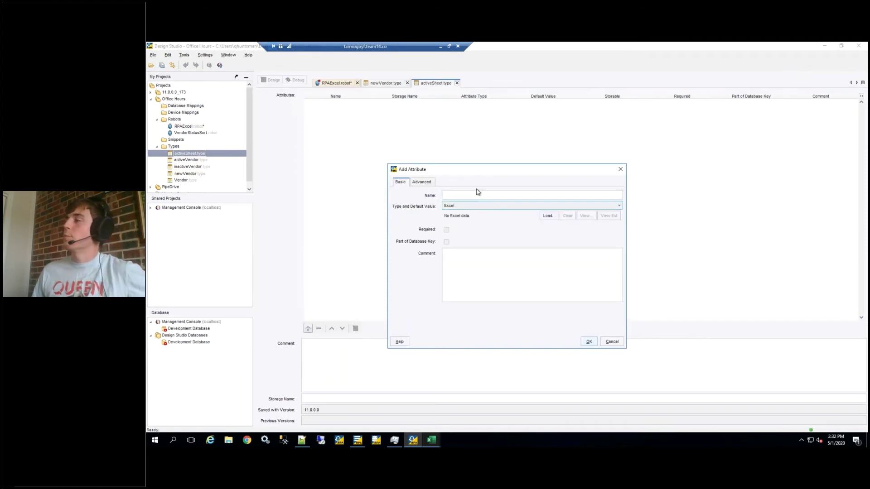
click(468, 191)
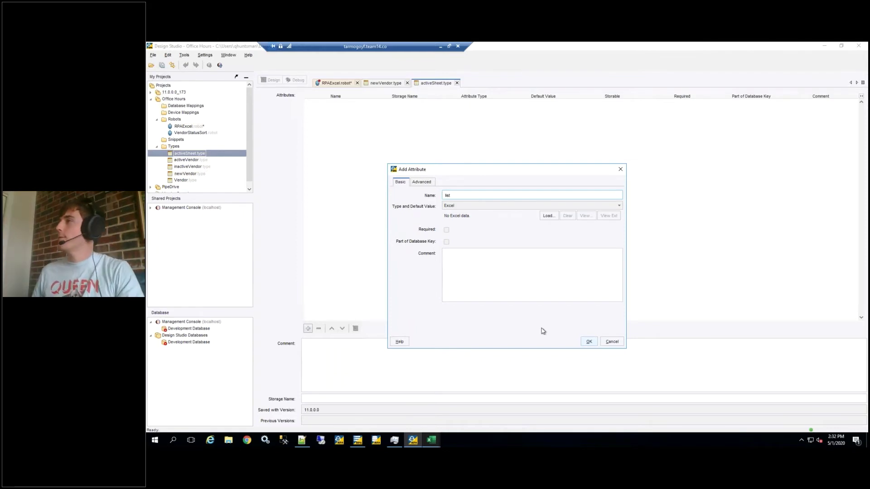
click(589, 342)
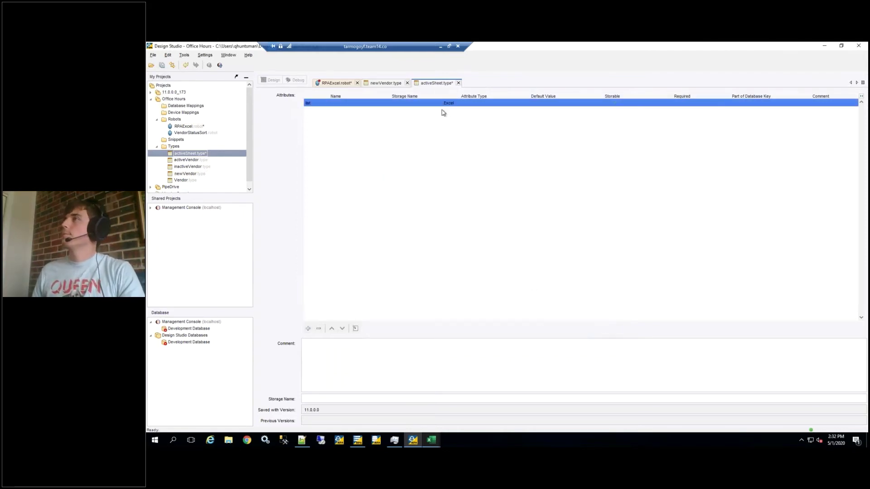
Save the activeSheet type and return to the RPAExcel robot.
click(399, 122)
key(ctrl+s)
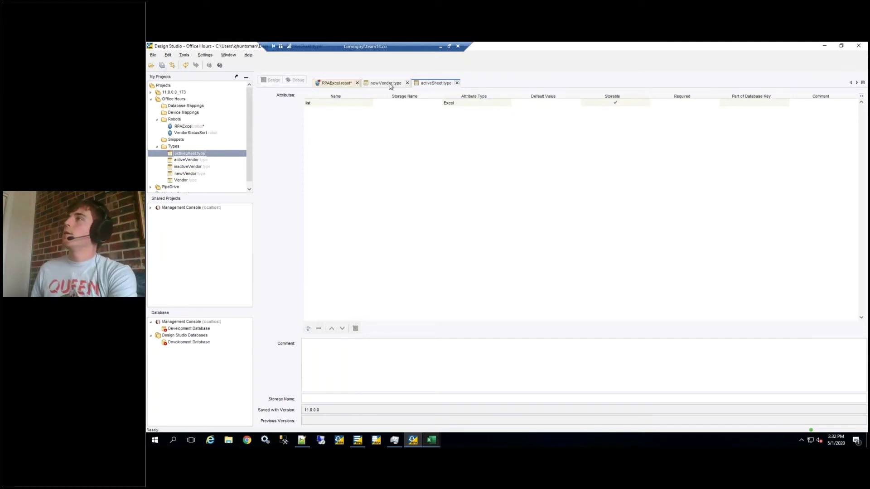
click(327, 83)
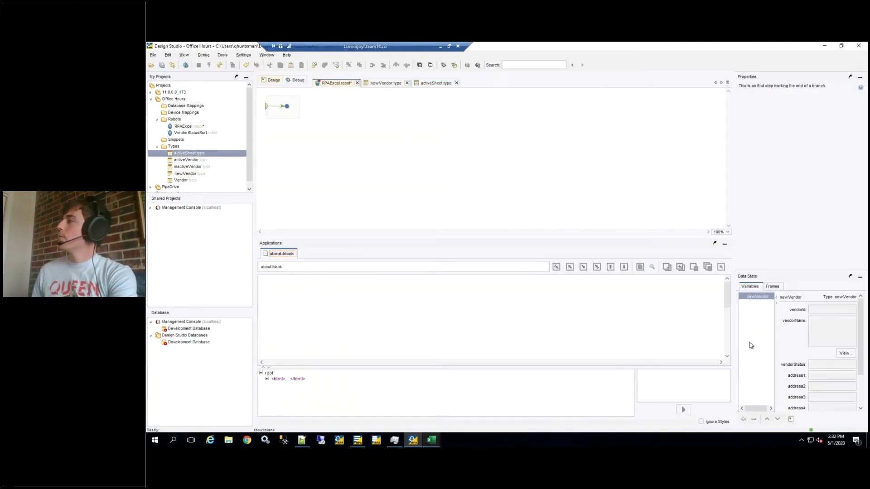
Add a global variable of type activeSheet to the RPAExcel robot, generating its name from the type name.
click(743, 419)
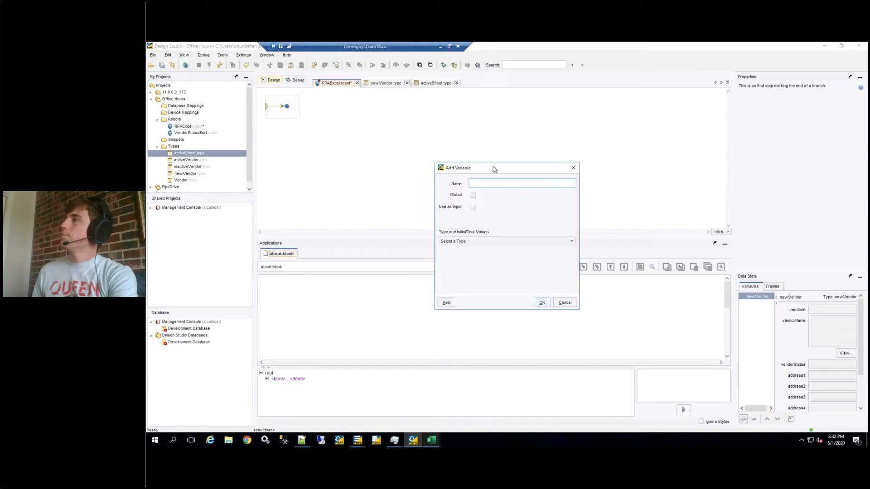
drag(493, 166, 422, 161)
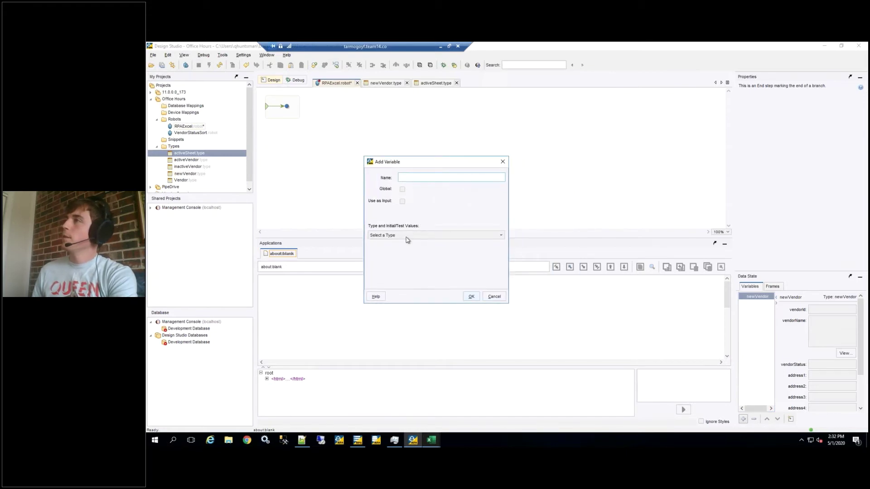
click(392, 237)
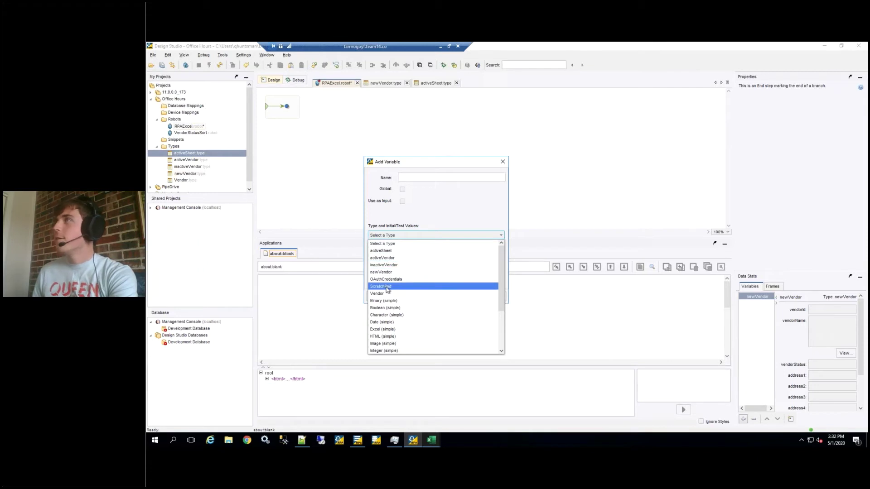
click(388, 250)
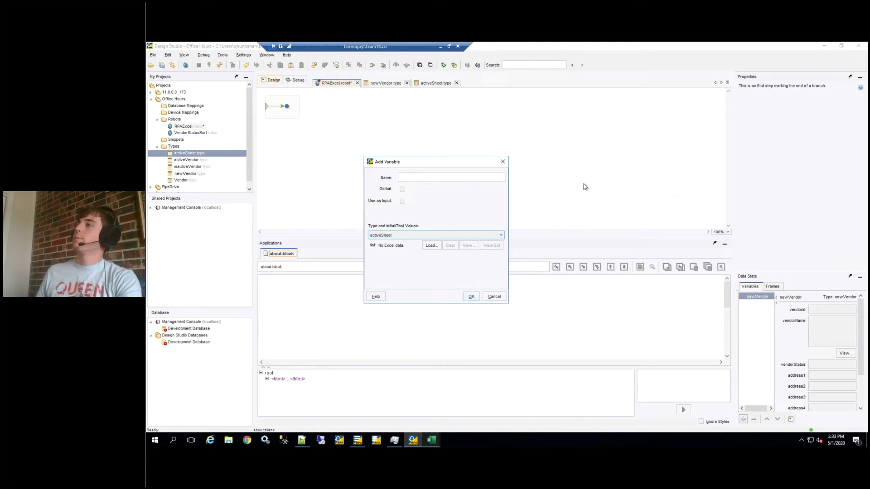
click(403, 191)
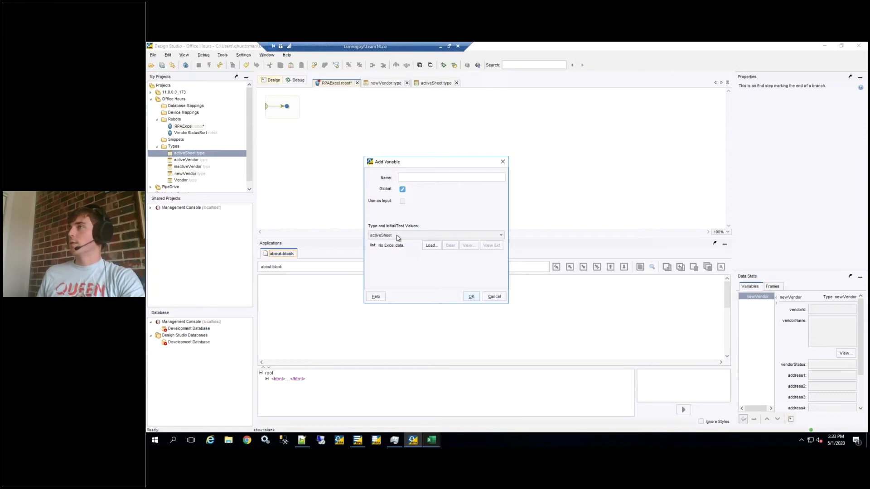
click(472, 298)
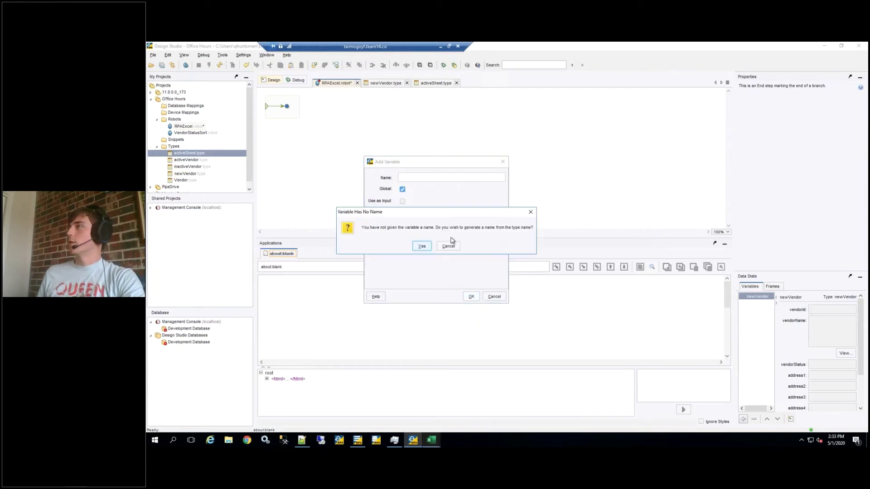
click(421, 247)
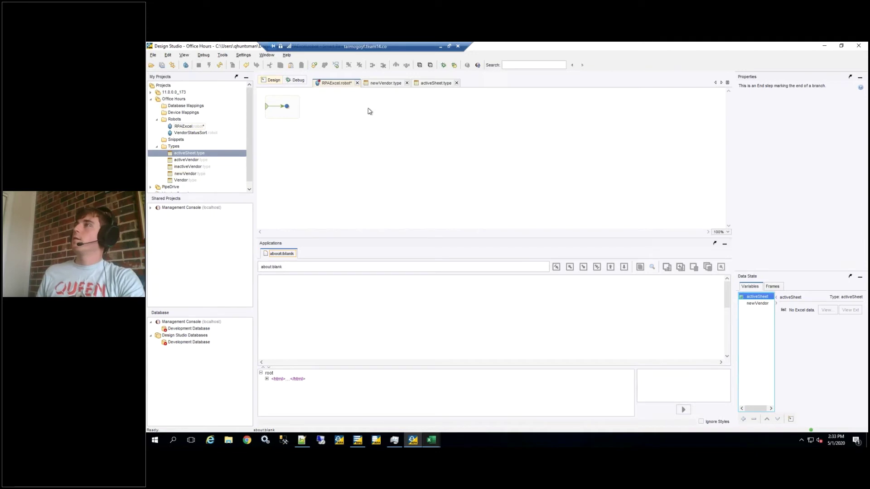
Create a new type named inactiveSheet in the Types folder of the Office Hours project.
right_click(171, 148)
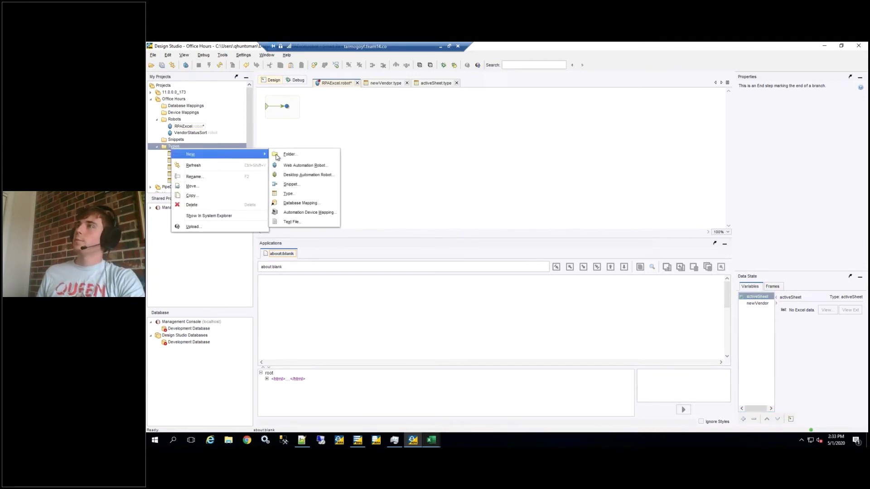
click(302, 193)
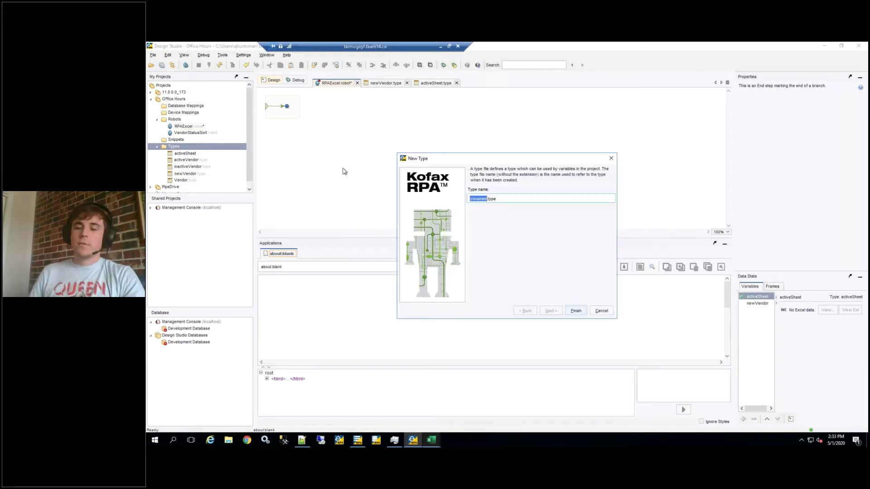
text(in)
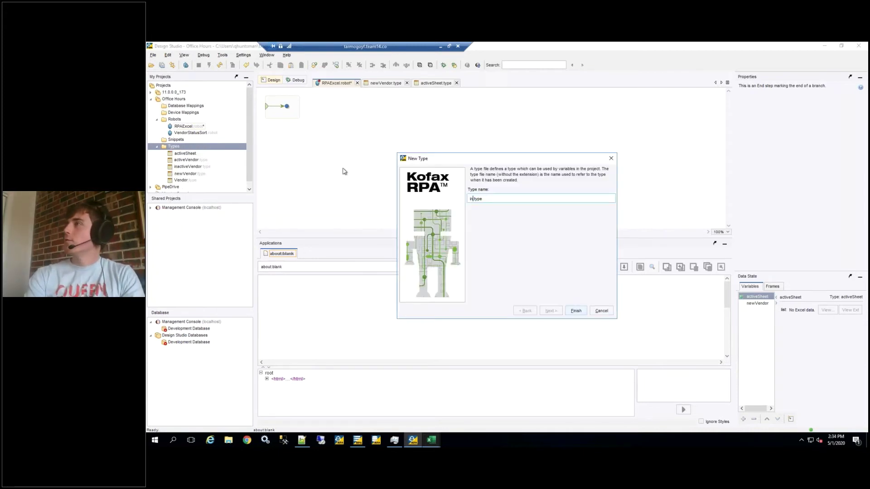
text(activeSheet)
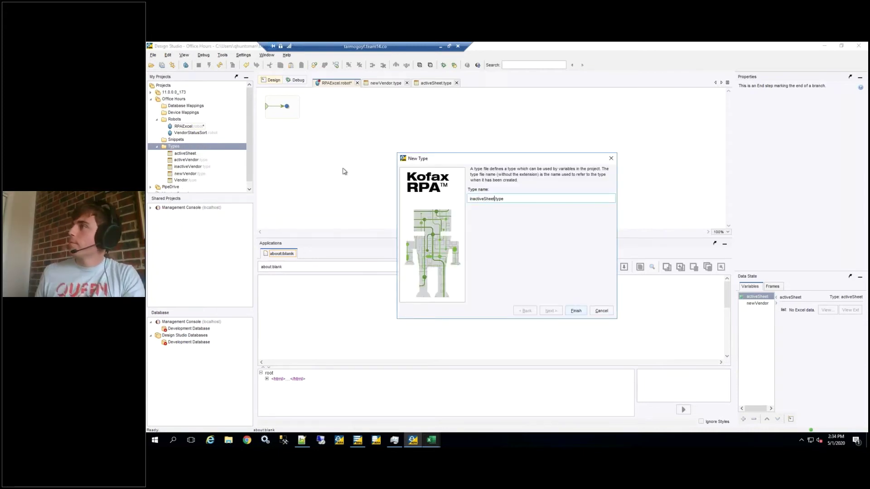
click(576, 311)
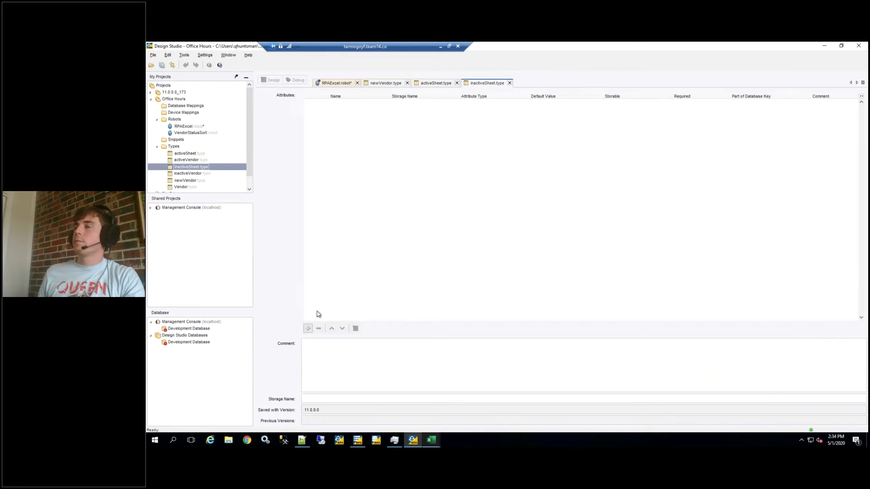
Add an attribute named list with the Excel type to the inactiveSheet type and save the type.
click(309, 329)
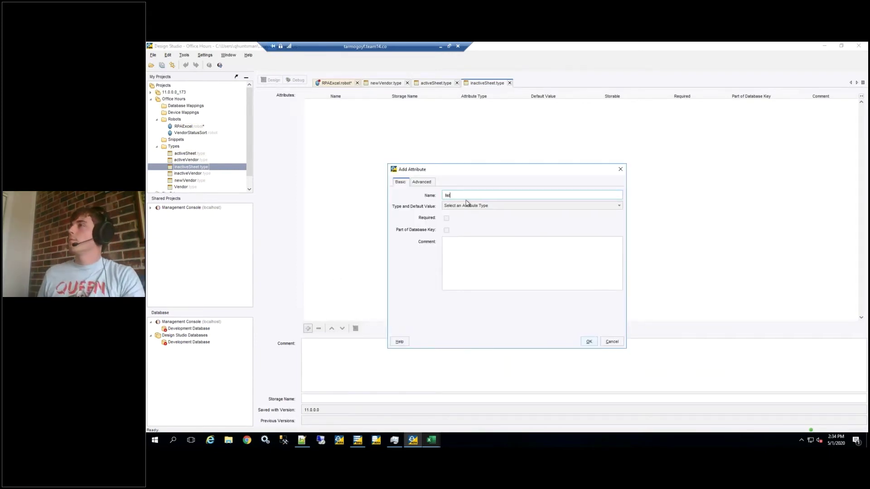
click(464, 206)
click(449, 264)
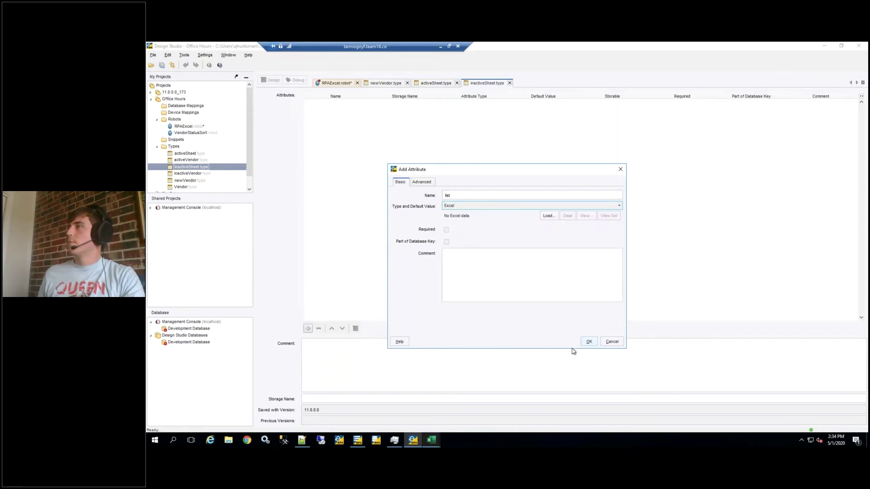
key(shift+Tab)
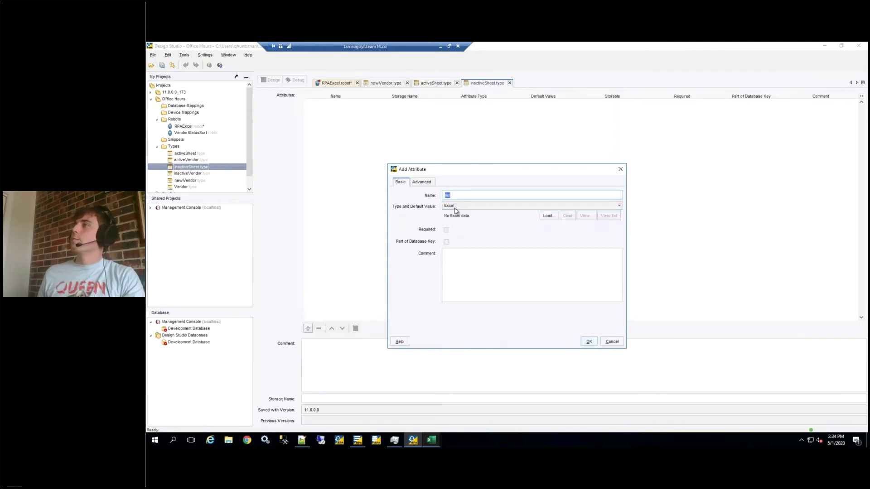
click(588, 343)
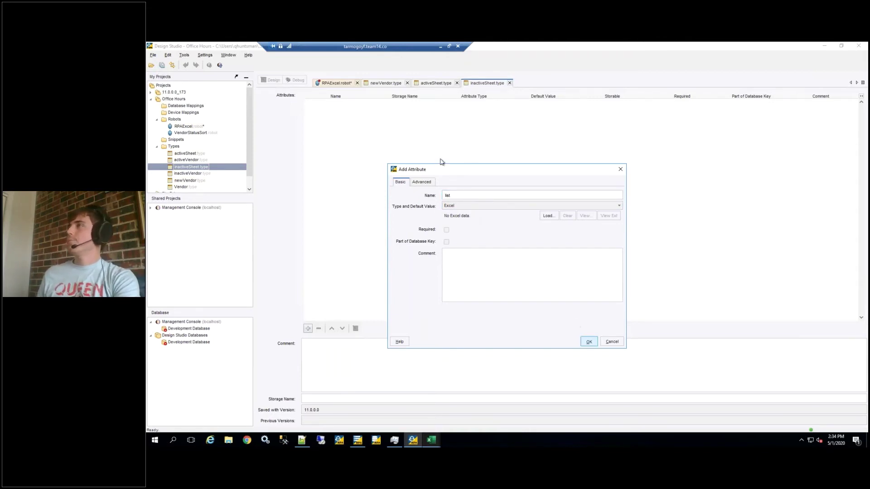
key(ctrl+s)
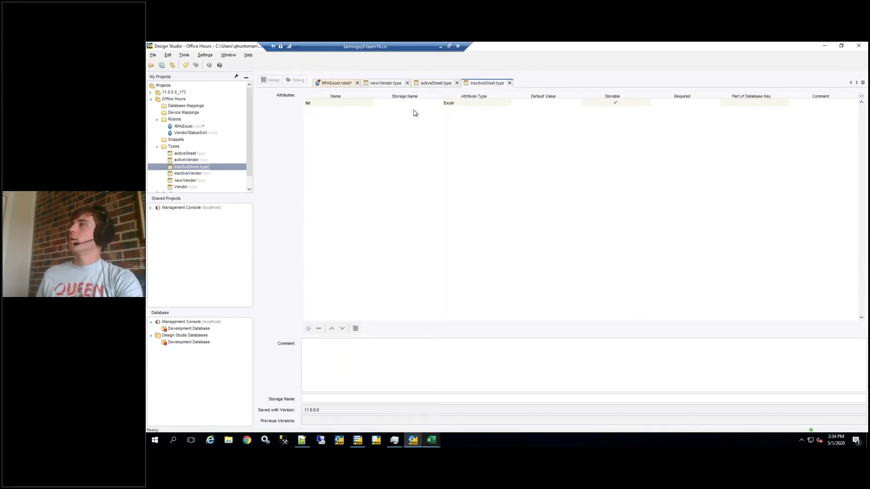
Add a global variable of the complex type inactiveSheet to the RPAExcel robot, keeping the name inactiveSheet.
click(336, 83)
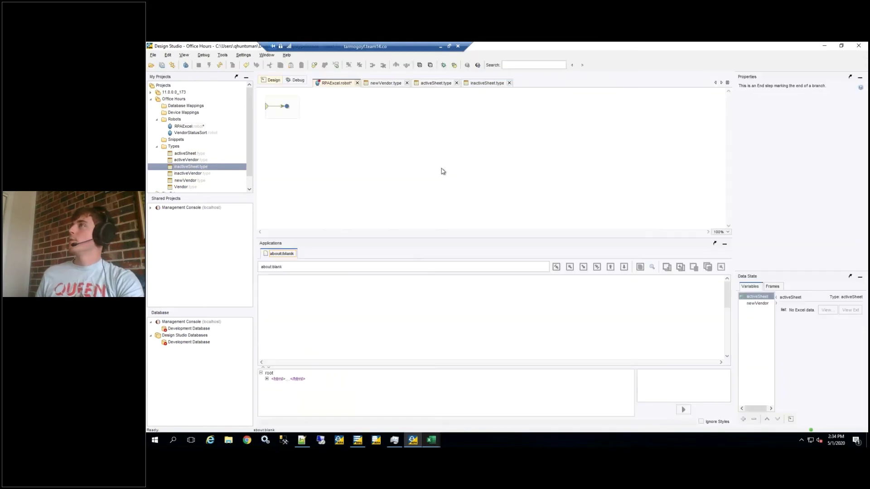
right_click(758, 328)
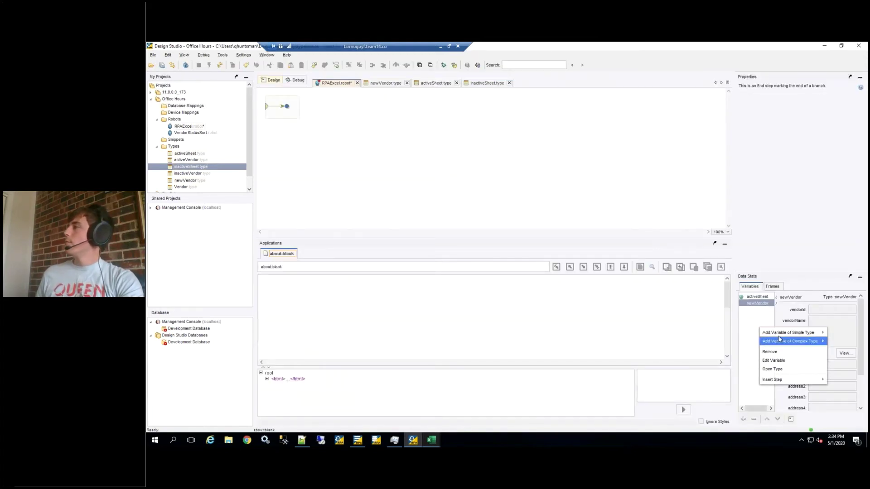
mouse_move(782, 343)
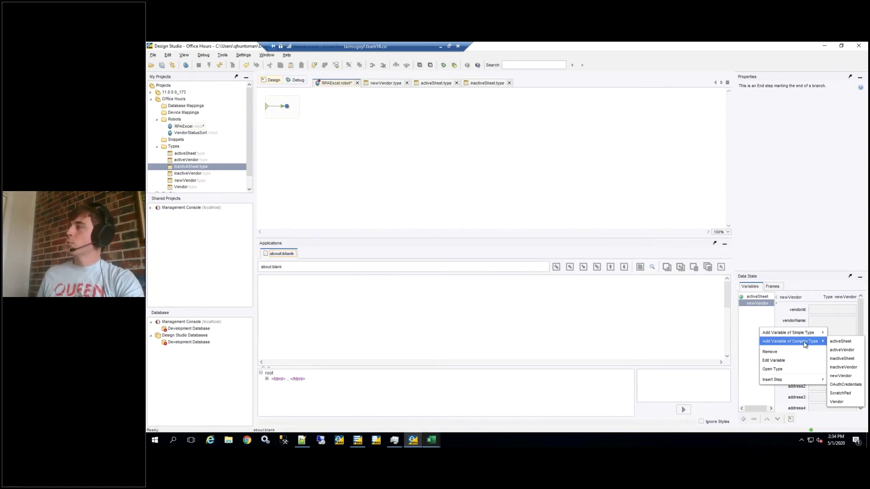
click(582, 171)
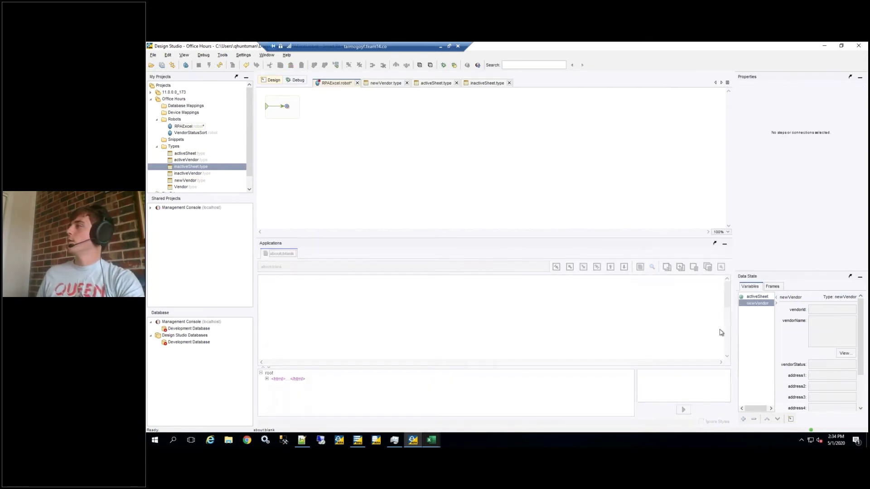
right_click(763, 338)
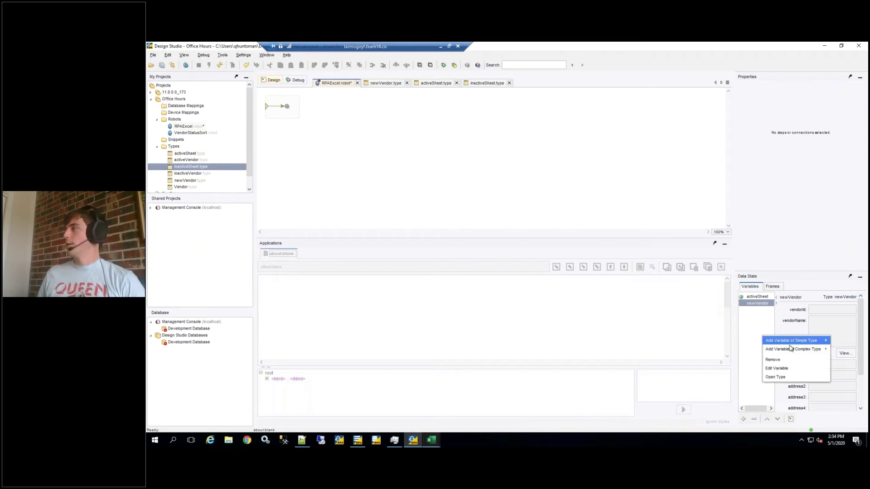
mouse_move(790, 350)
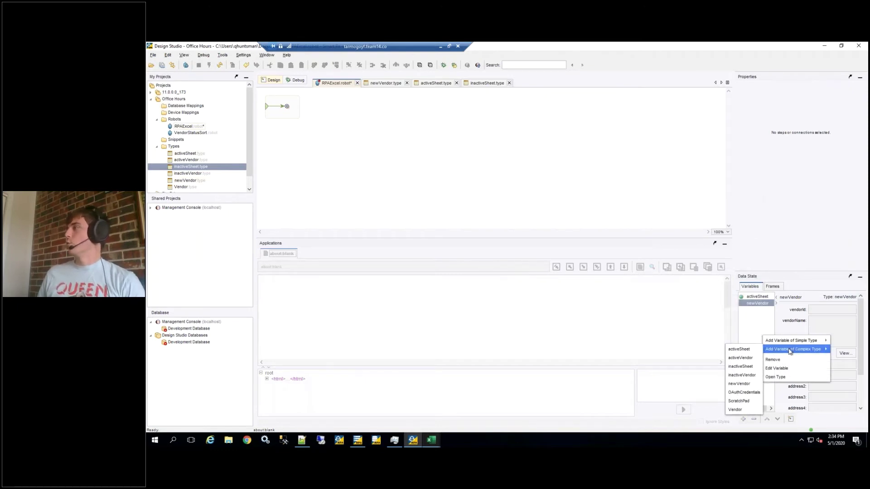
click(746, 367)
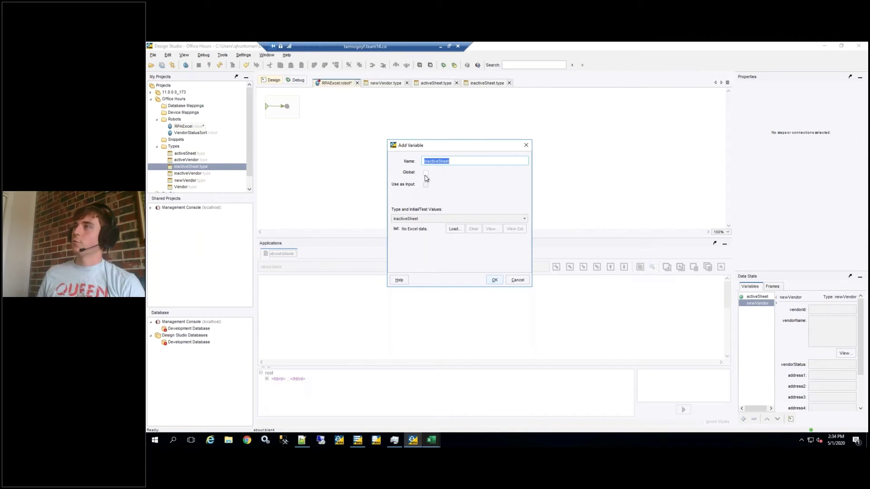
click(426, 173)
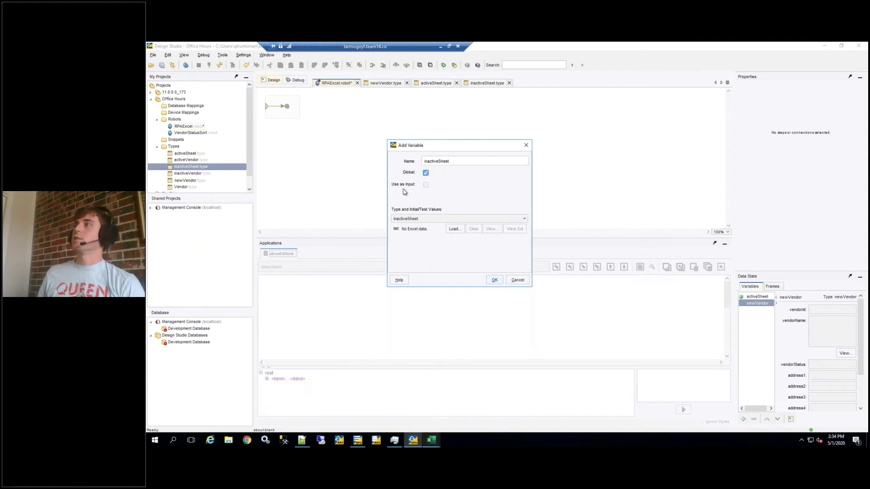
click(495, 281)
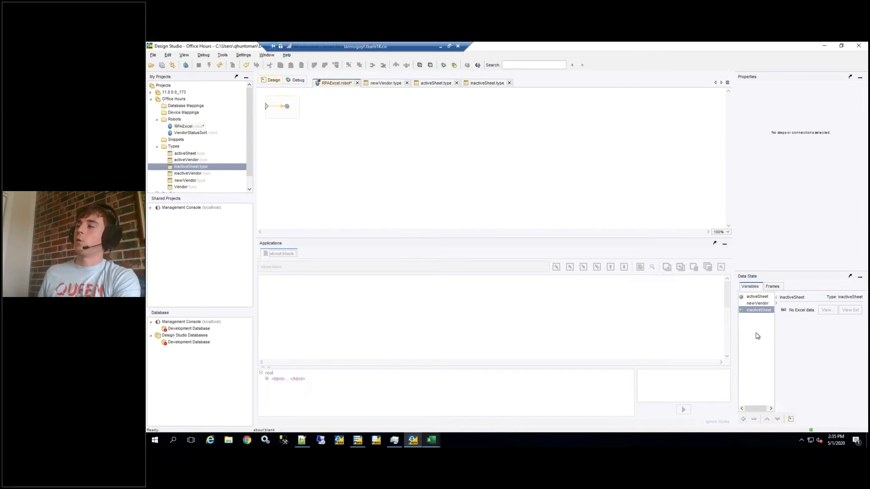
Switch to Excel to view the vendor list in VendorData.xlsx, and return to Design Studio.
mouse_move(429, 437)
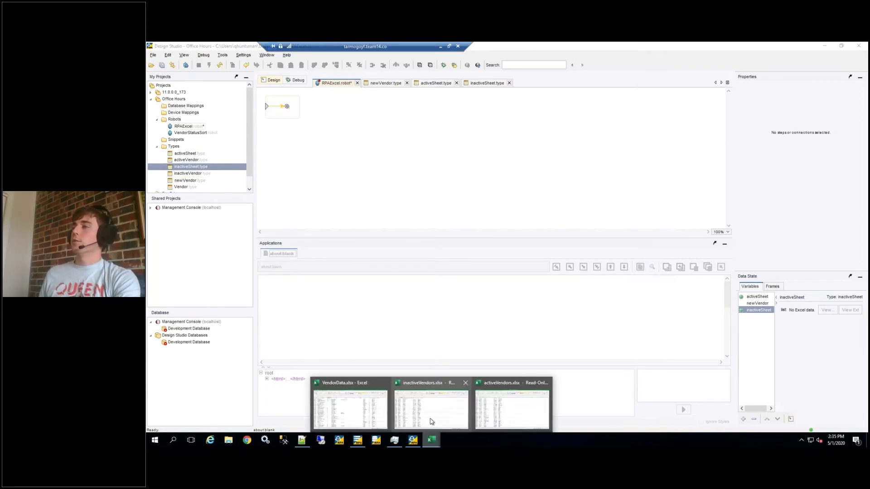
click(344, 402)
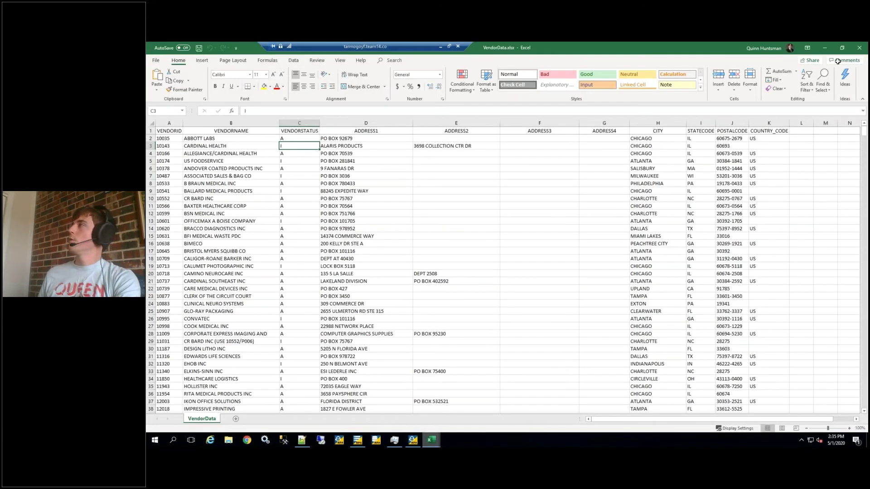
click(824, 47)
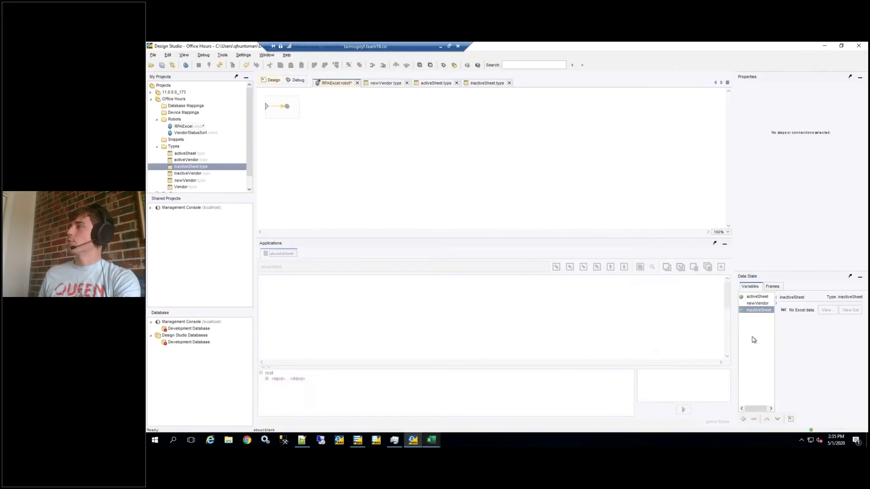
Start a new variable of the simple Excel type for the robot and name it allVendors.
right_click(752, 338)
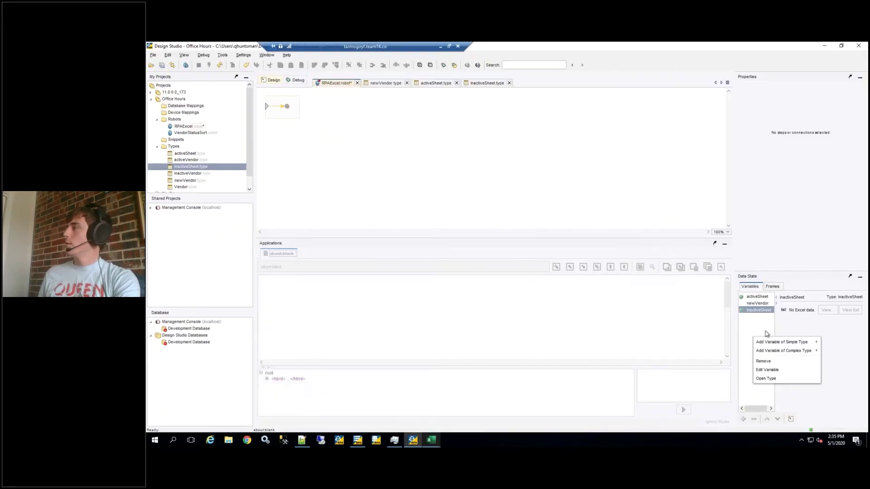
click(766, 334)
click(743, 419)
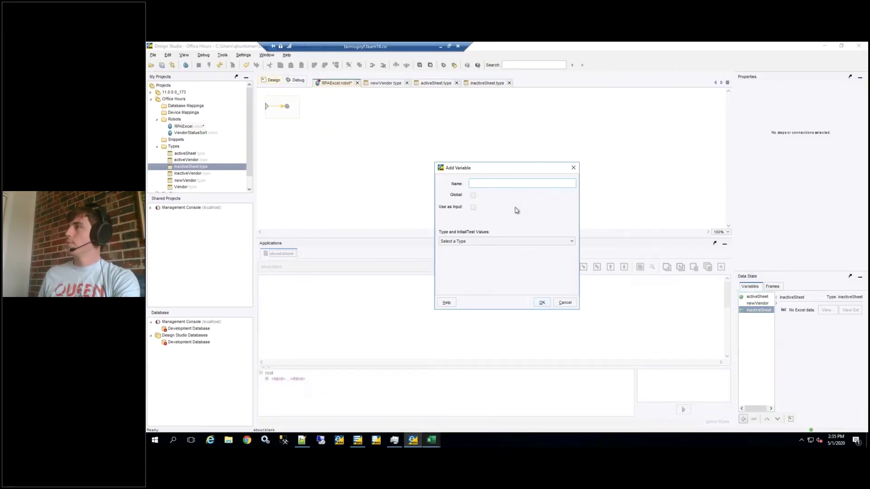
click(486, 243)
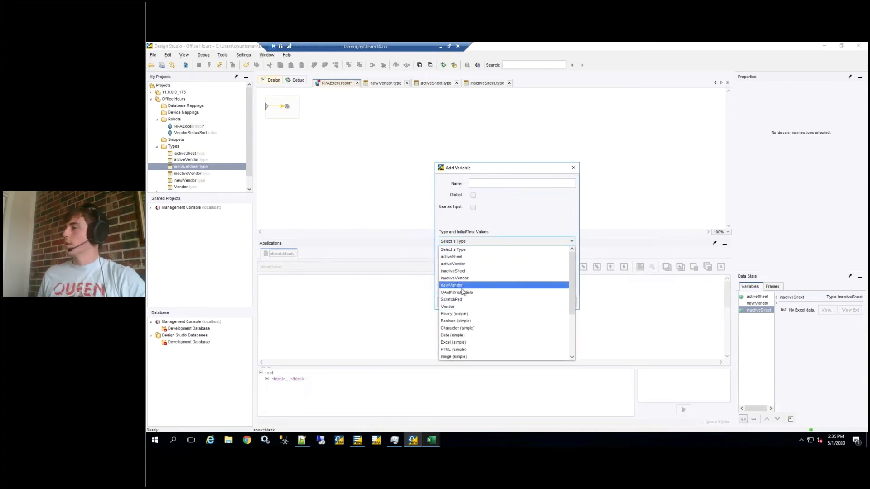
scroll(461, 280, down, 2)
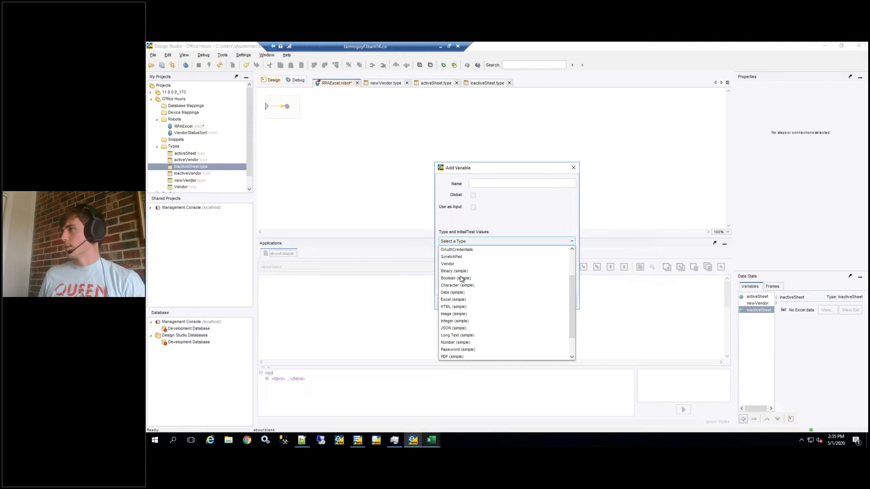
click(457, 300)
click(493, 183)
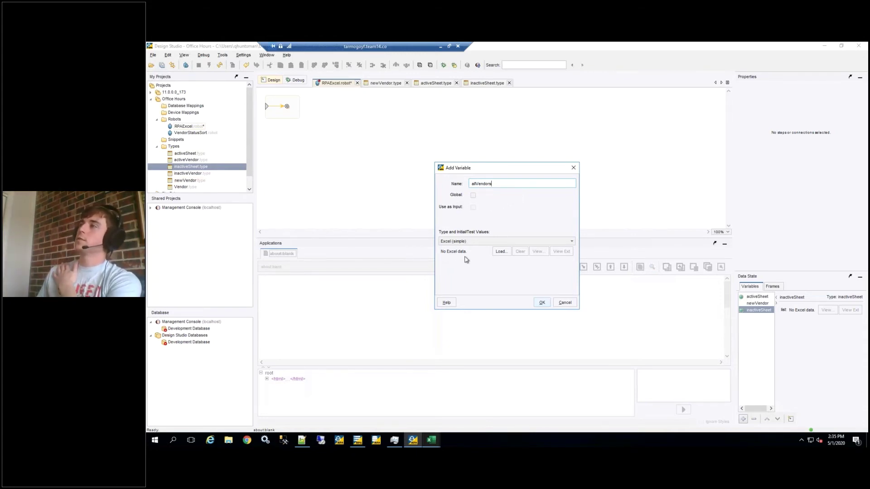
Load VendorData.xlsx from the Office Hours folder as the allVendors variable's test input, and confirm the new variable.
click(500, 252)
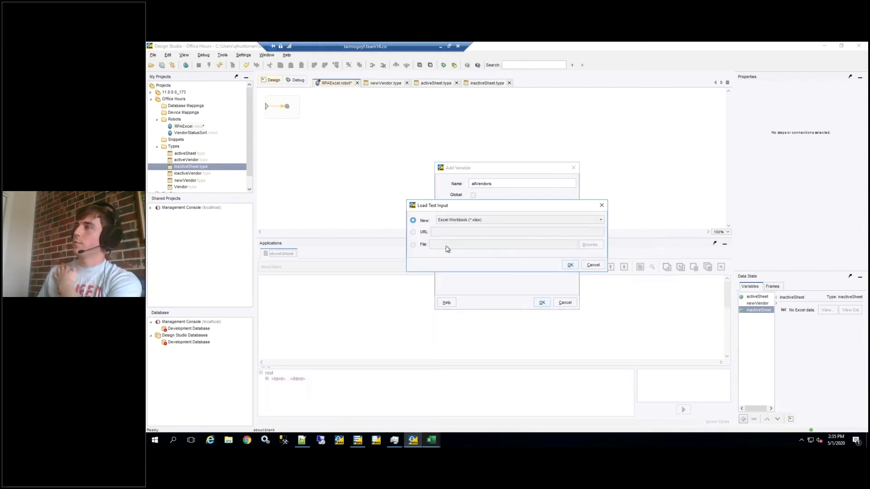
drag(476, 208, 432, 228)
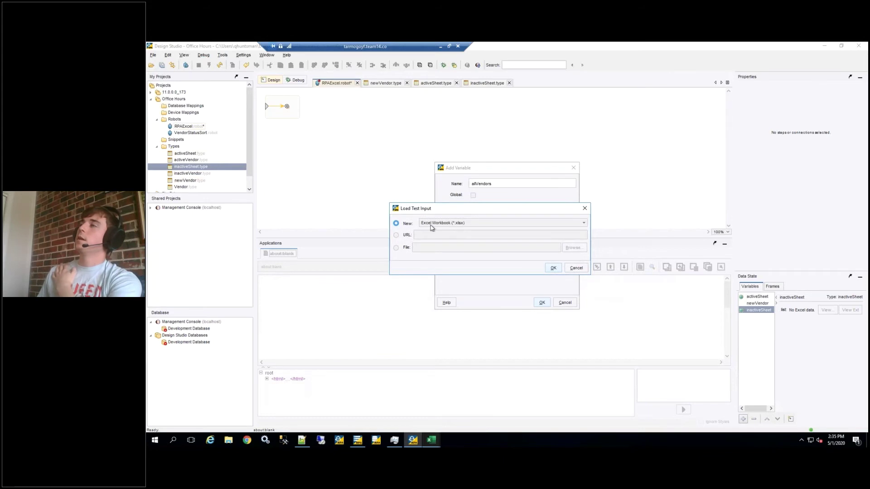
click(401, 249)
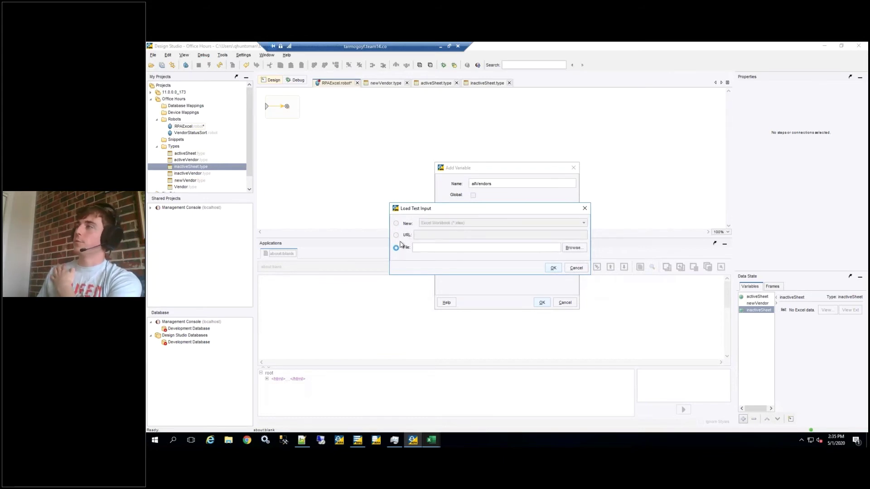
click(574, 248)
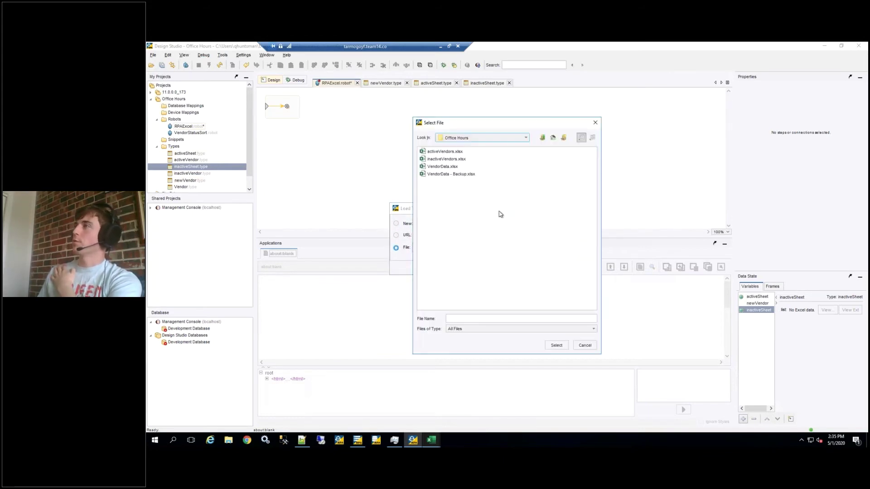
click(444, 169)
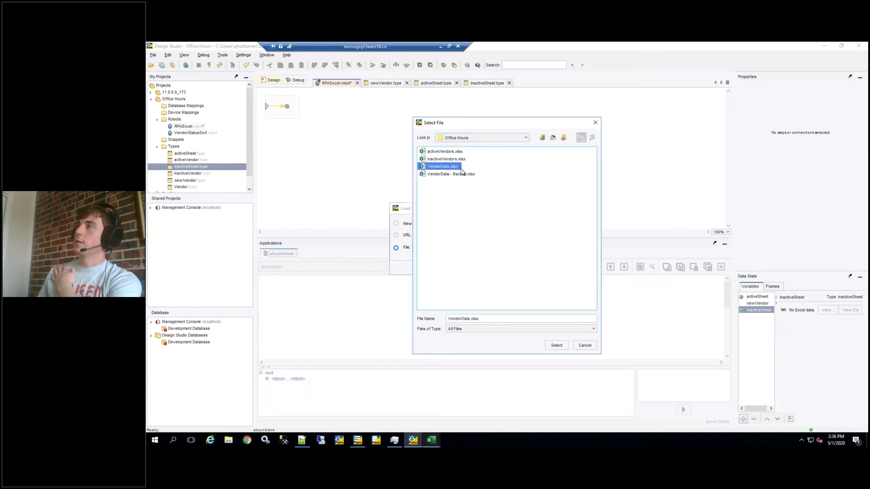
click(558, 347)
key(Return)
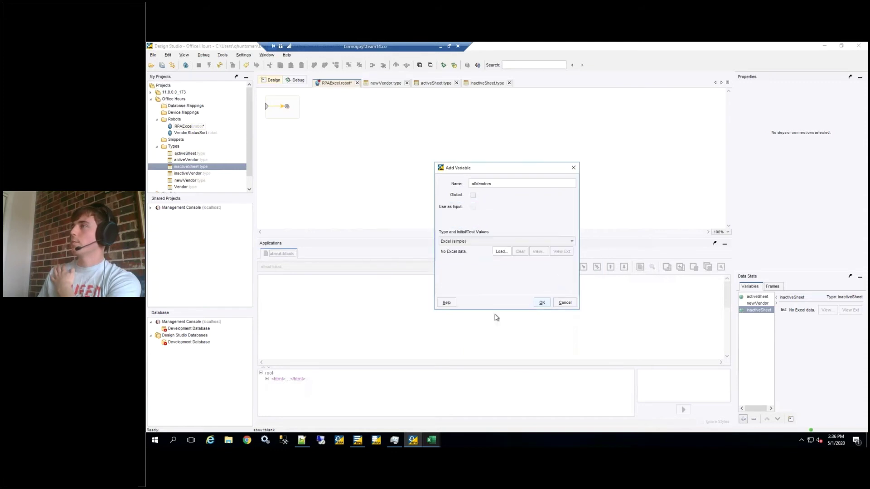
click(542, 303)
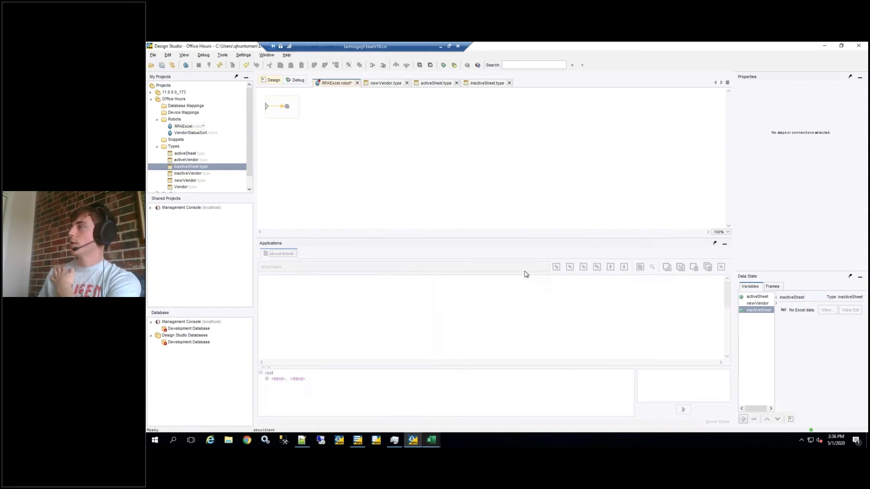
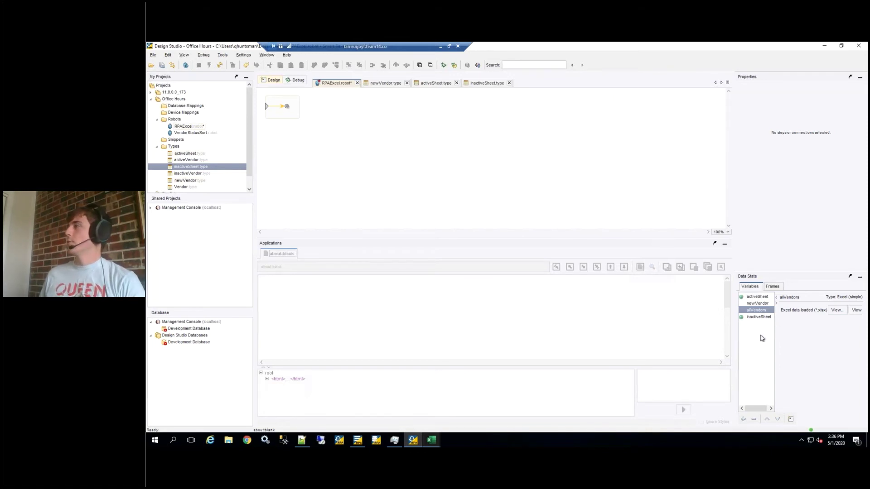
Check the definition of the inactiveSheet type from the robot's variables, and save the RPAExcel robot.
right_click(757, 299)
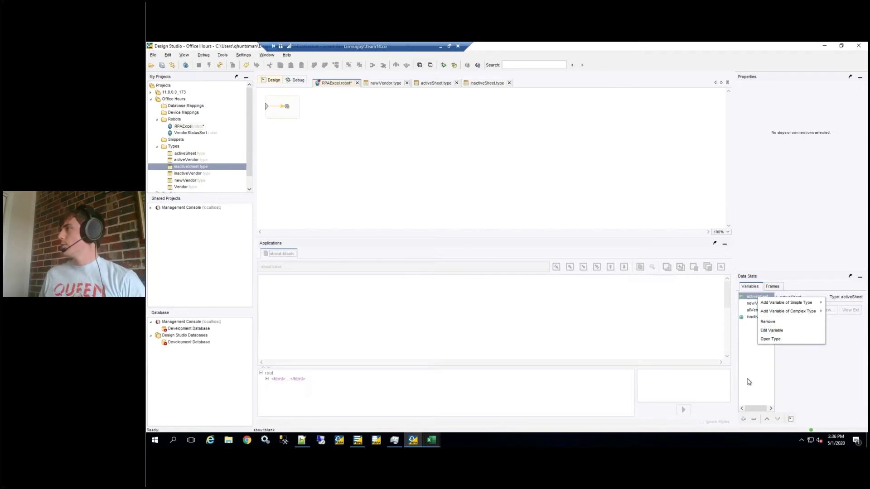
click(753, 340)
right_click(753, 340)
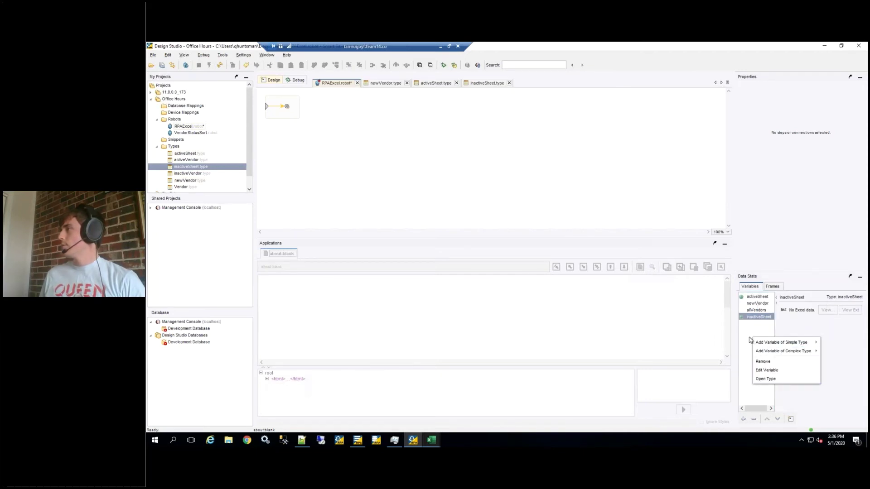
key(Escape)
right_click(756, 319)
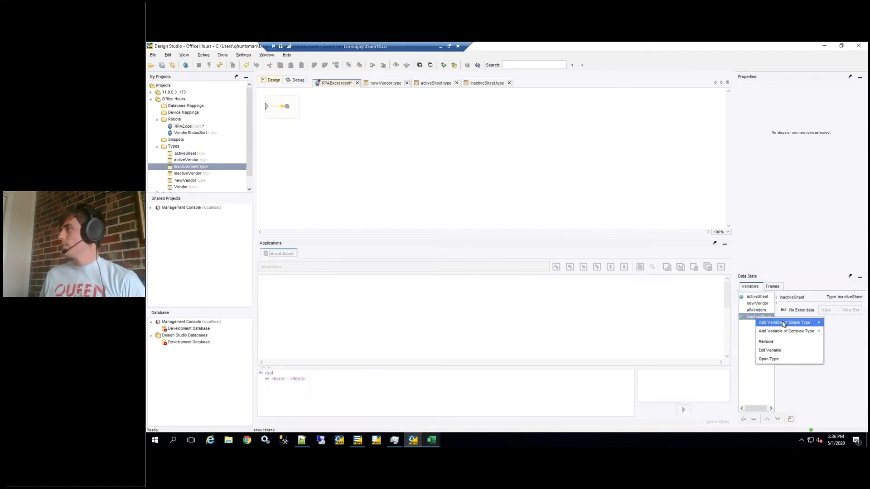
click(769, 359)
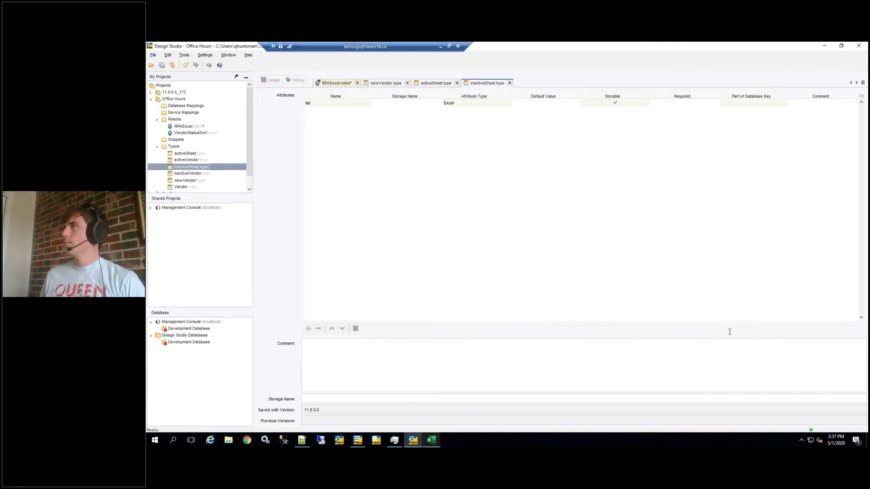
click(335, 83)
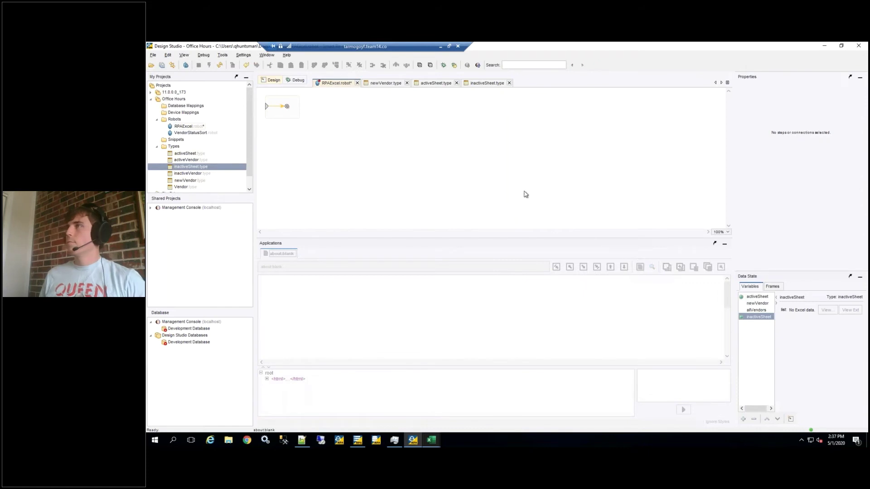
key(ctrl+s)
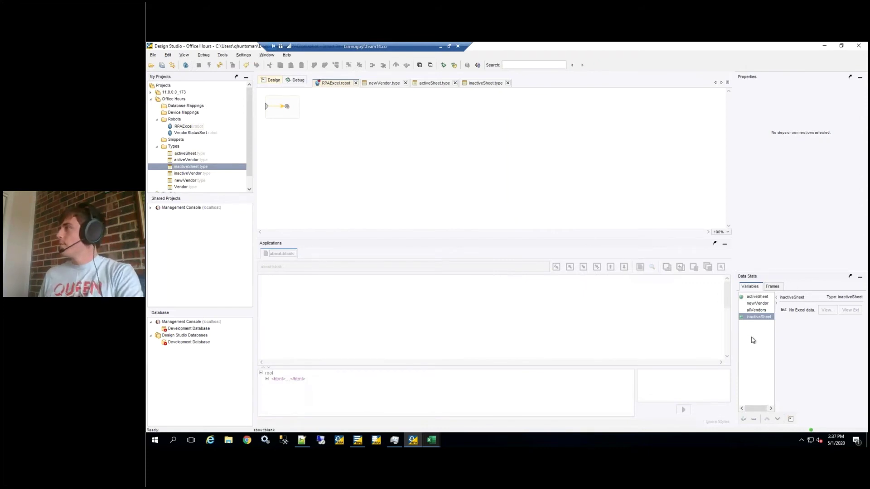
right_click(753, 297)
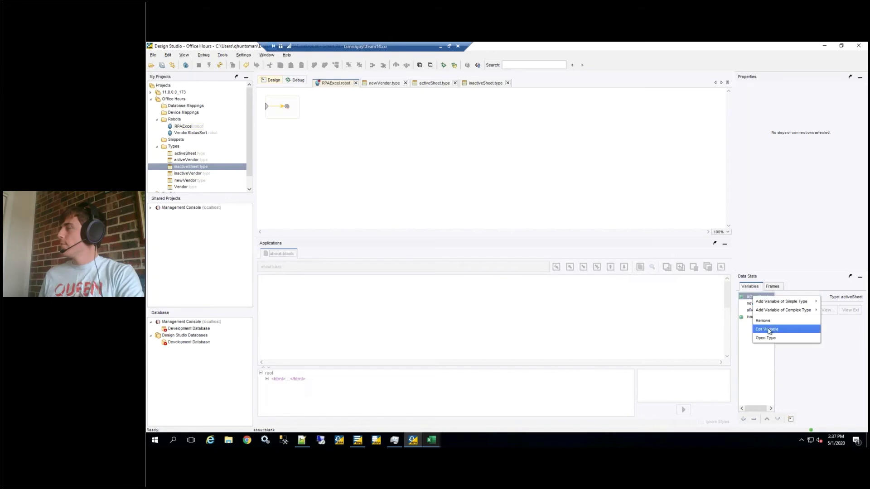
click(448, 174)
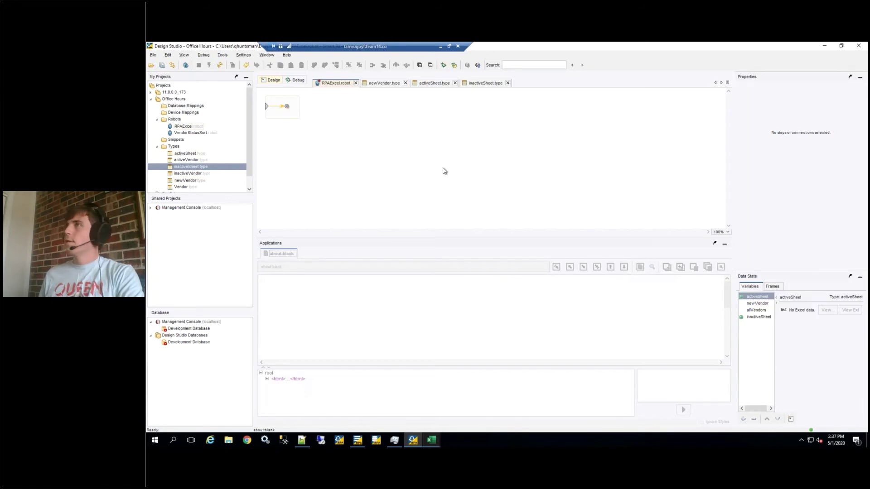
Insert an Open Variable step for activeSheet.list in front of the robot's End step.
right_click(286, 107)
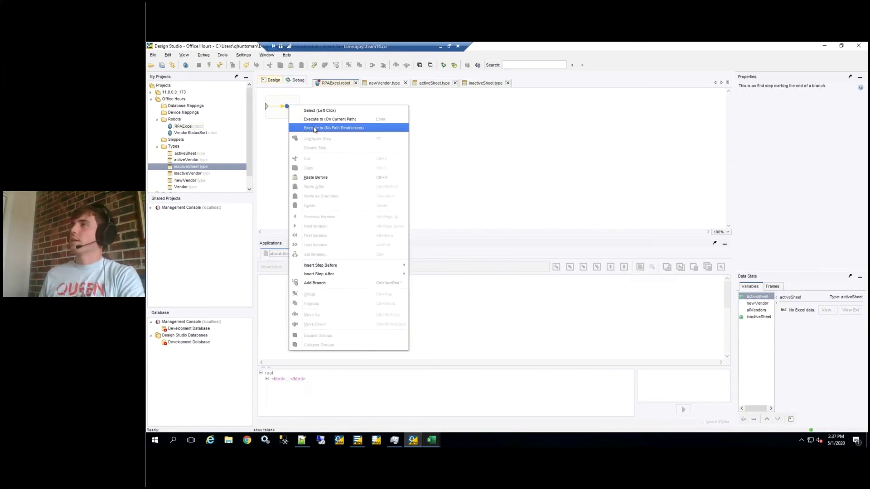
mouse_move(402, 267)
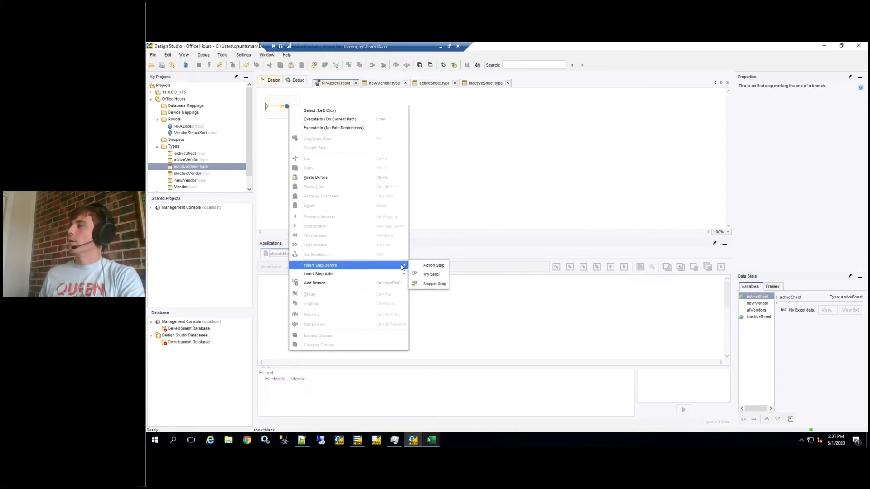
click(760, 326)
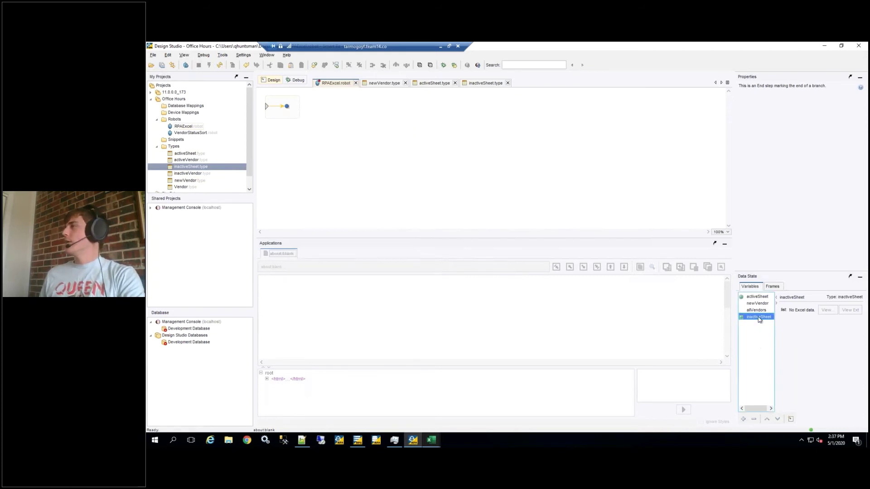
right_click(760, 327)
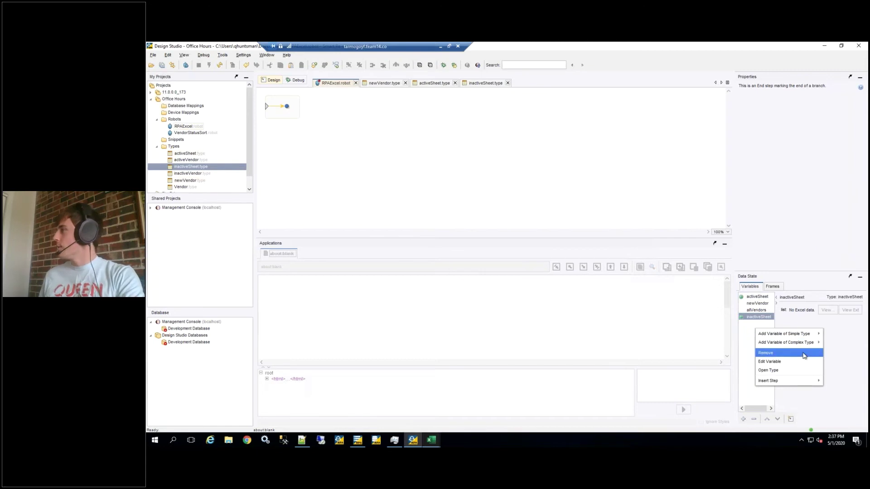
mouse_move(793, 381)
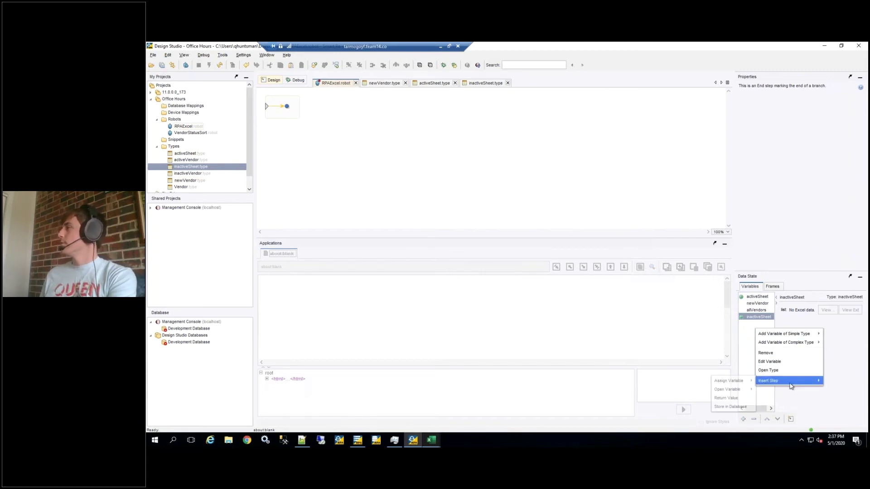
mouse_move(744, 391)
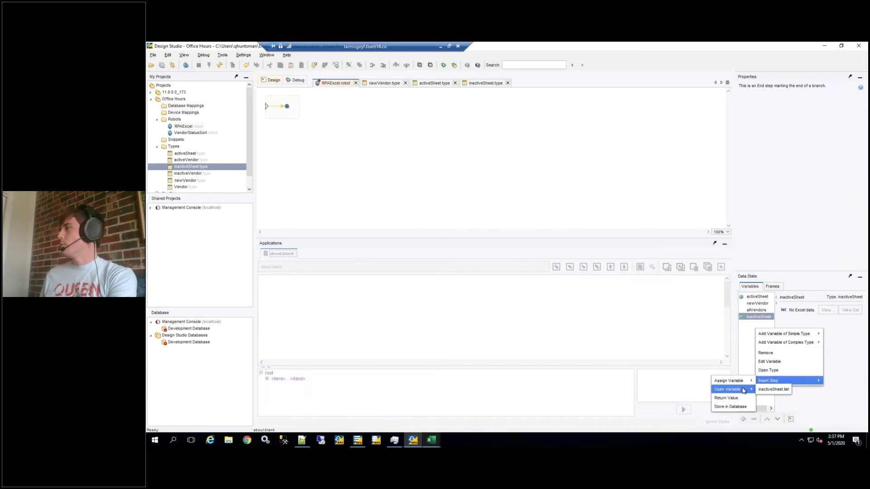
click(756, 297)
right_click(755, 296)
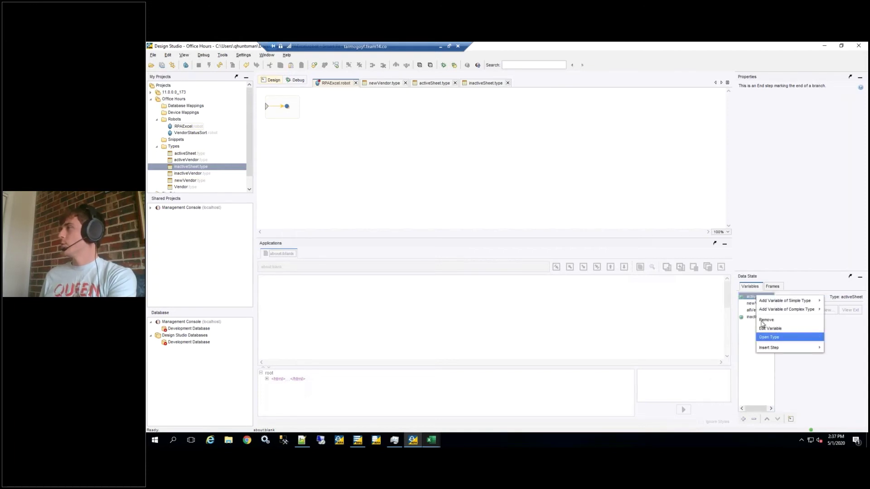
mouse_move(782, 309)
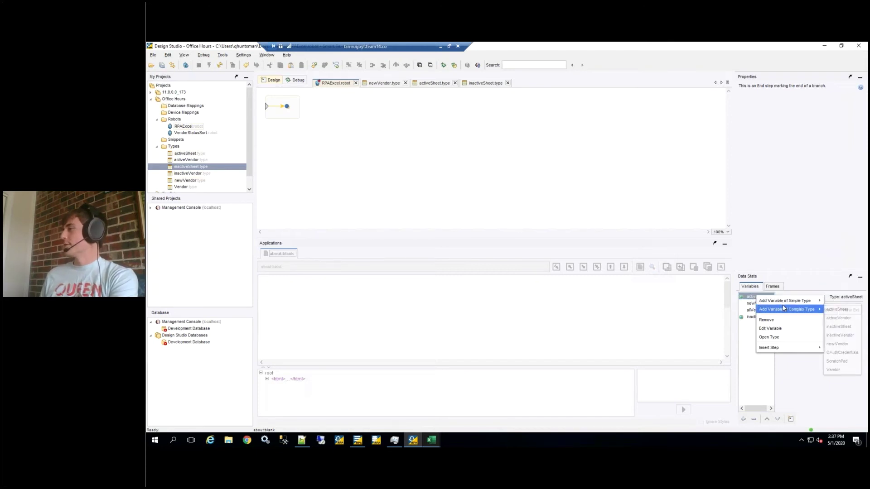
mouse_move(806, 348)
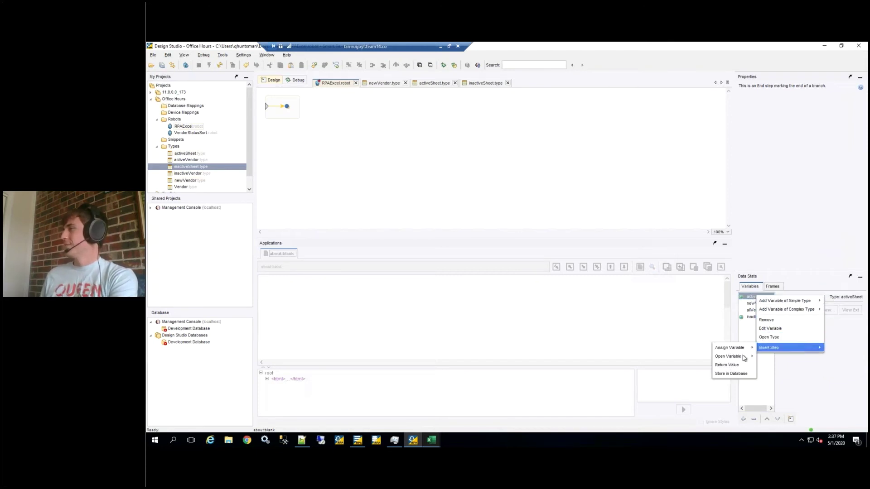
mouse_move(740, 359)
click(772, 358)
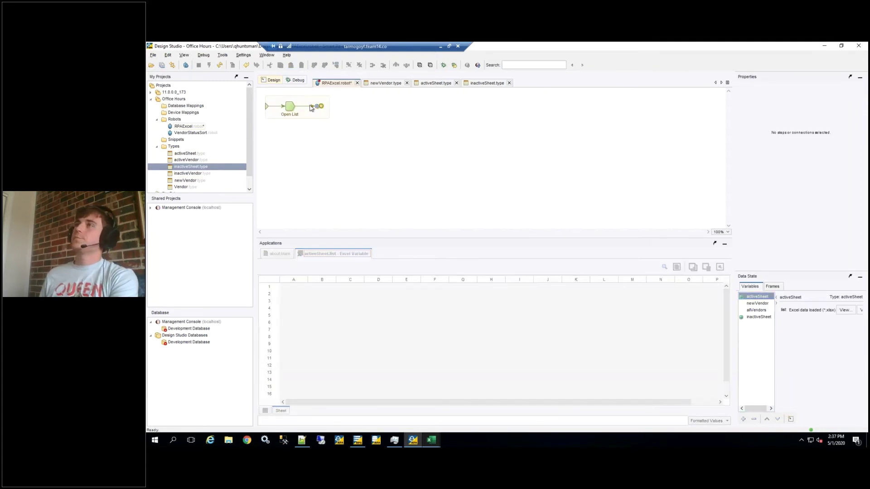
Rename the Open List step to Open Active Excel, keeping activeSheet.list as the variable it opens.
click(290, 107)
right_click(291, 106)
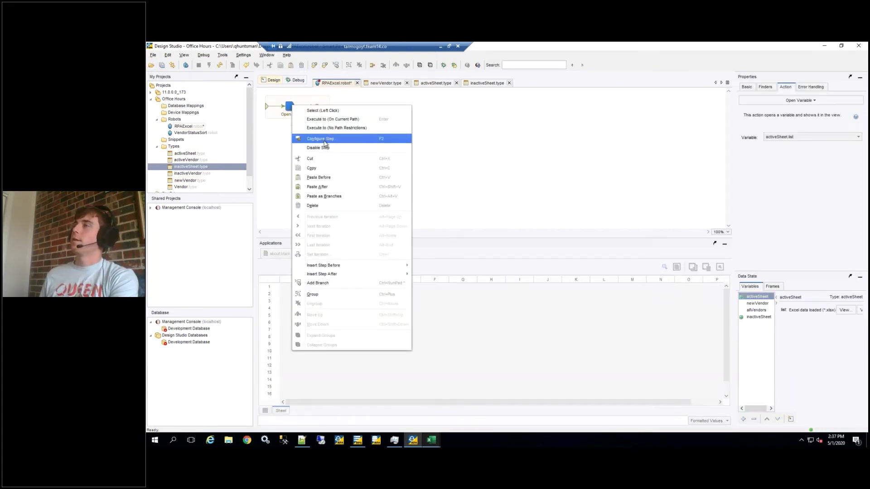
click(322, 141)
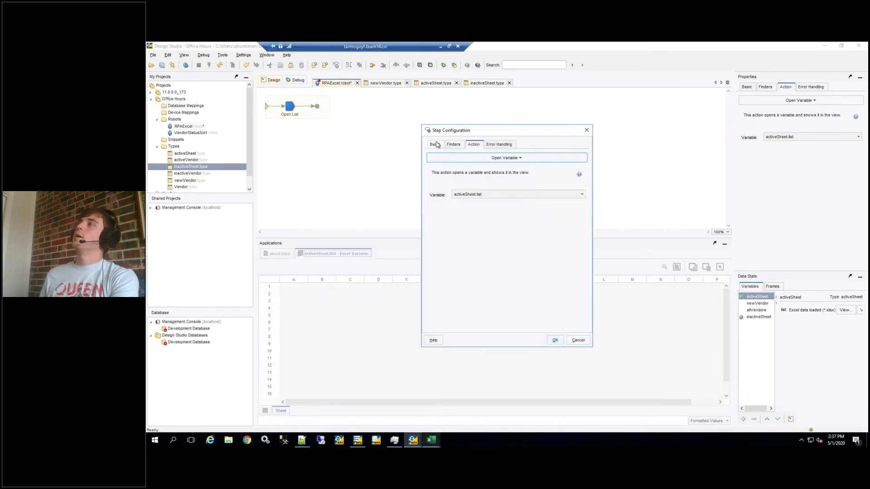
click(435, 144)
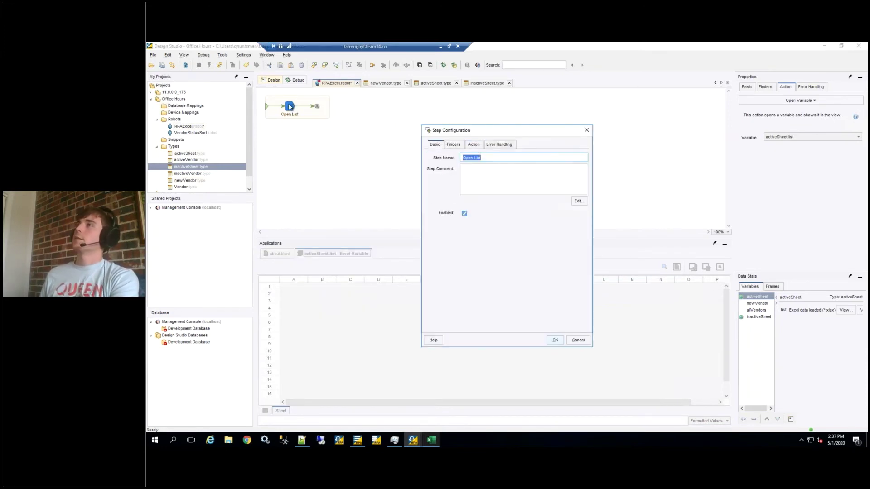
click(478, 160)
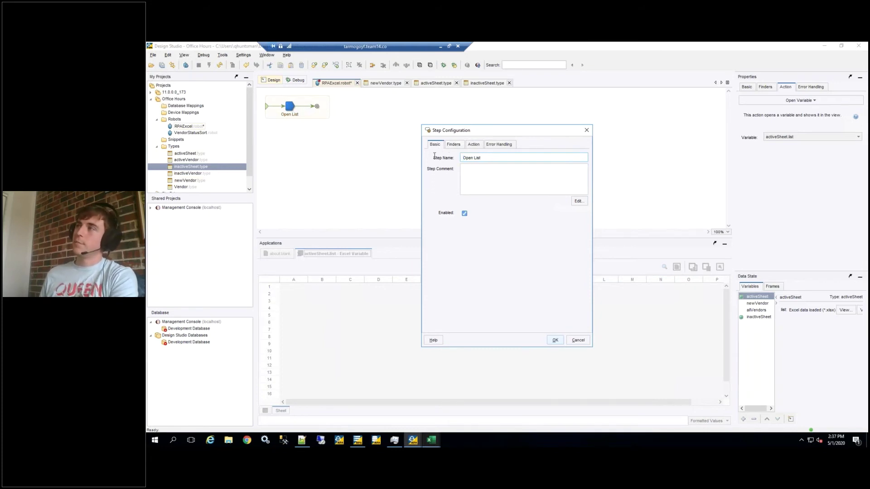
key(ctrl+a)
text(Op)
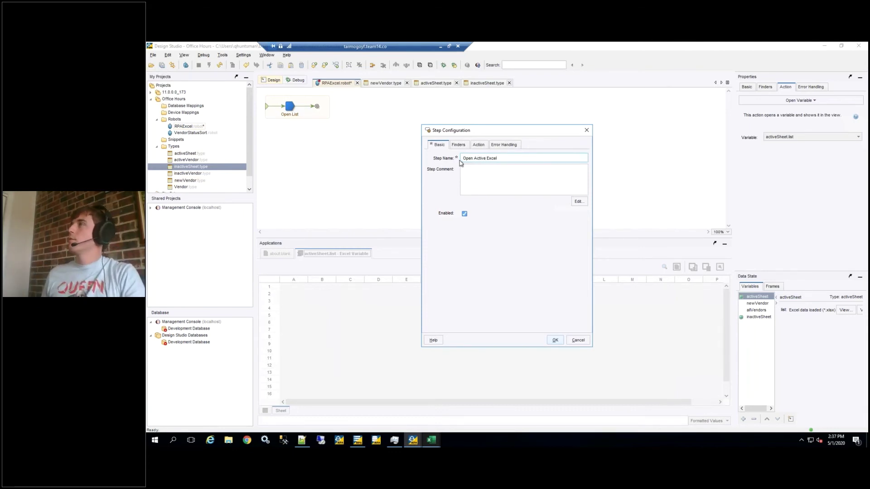
click(478, 146)
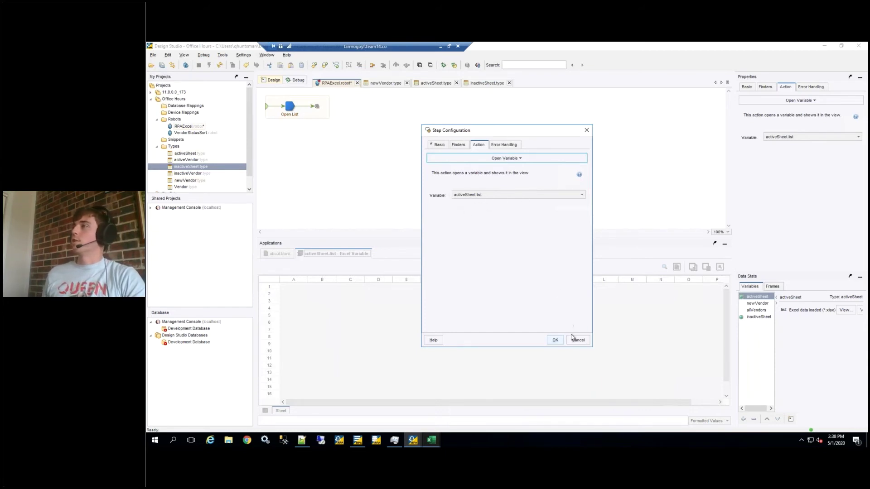
click(555, 339)
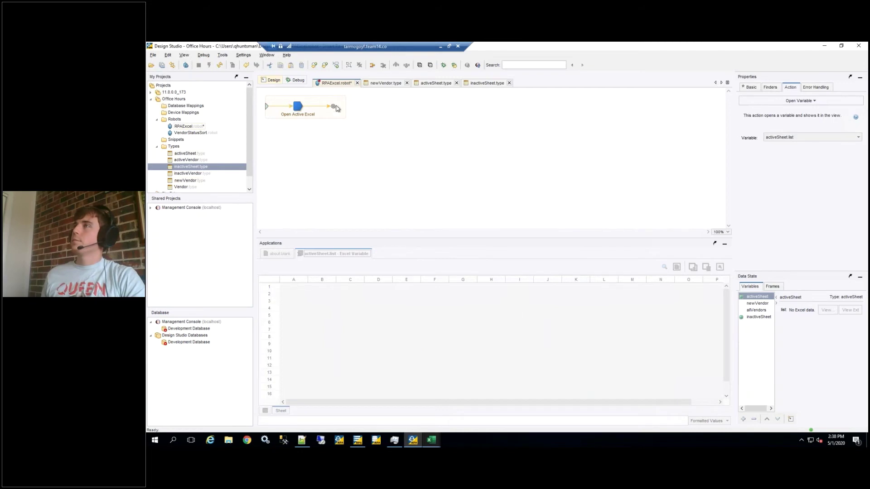
Run the robot up to its End step and add a step that sets cell A1 of activeSheet.list to the text vendorid.
click(333, 106)
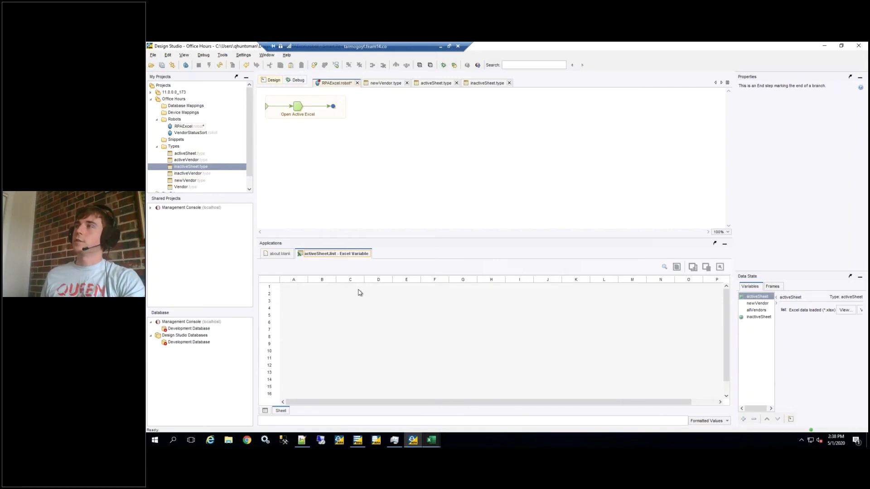
click(295, 290)
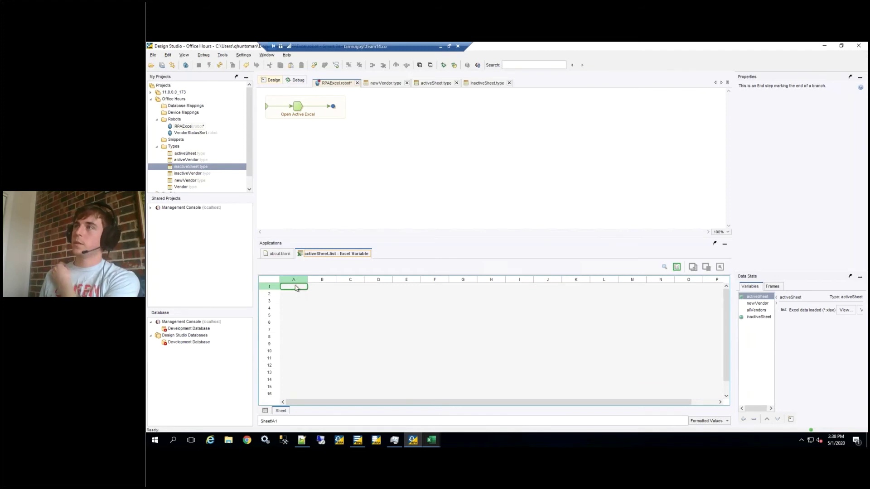
right_click(294, 288)
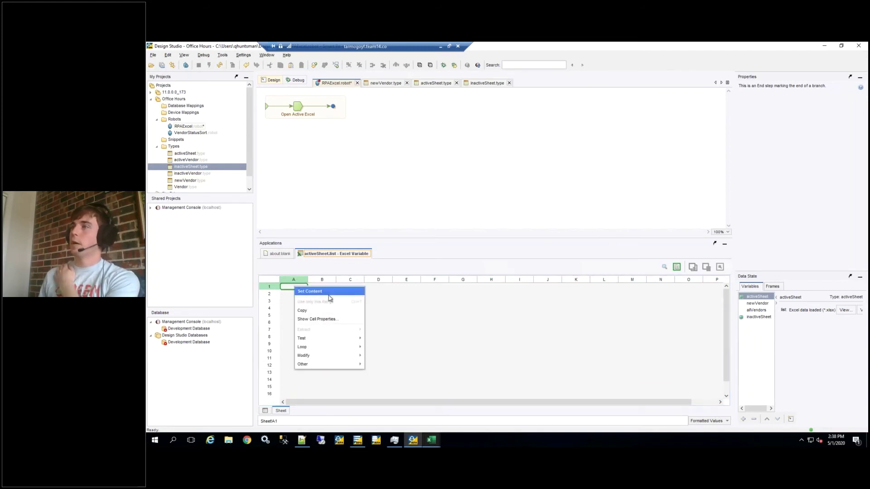
mouse_move(336, 357)
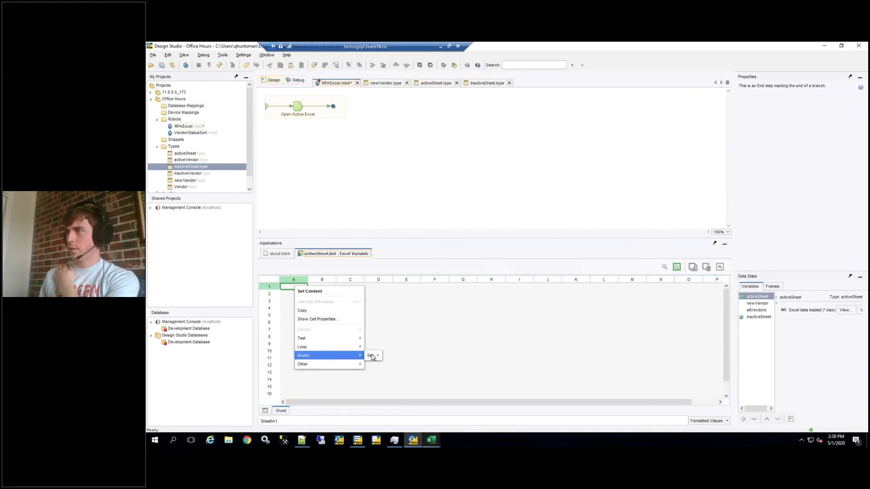
mouse_move(372, 357)
click(400, 304)
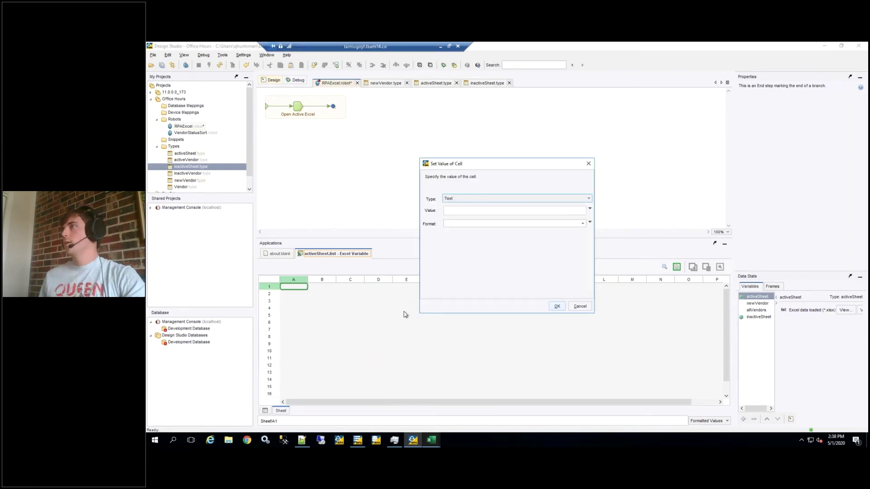
click(462, 209)
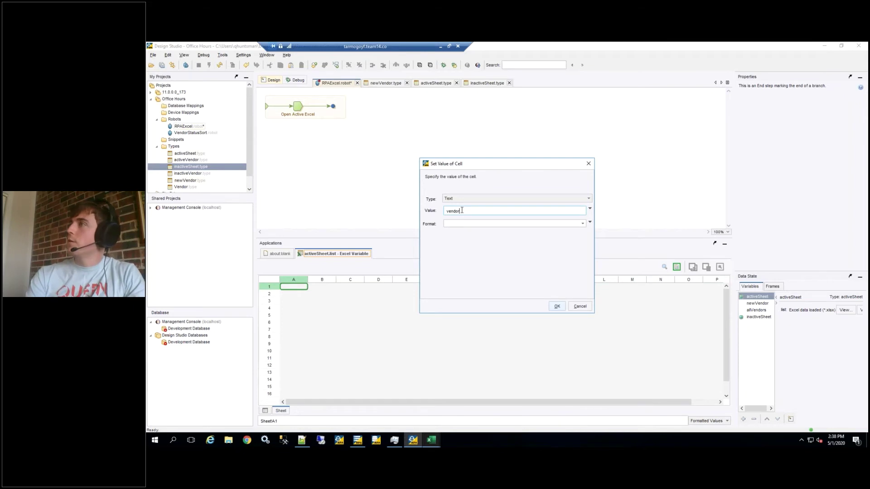
text(vendorid)
click(557, 306)
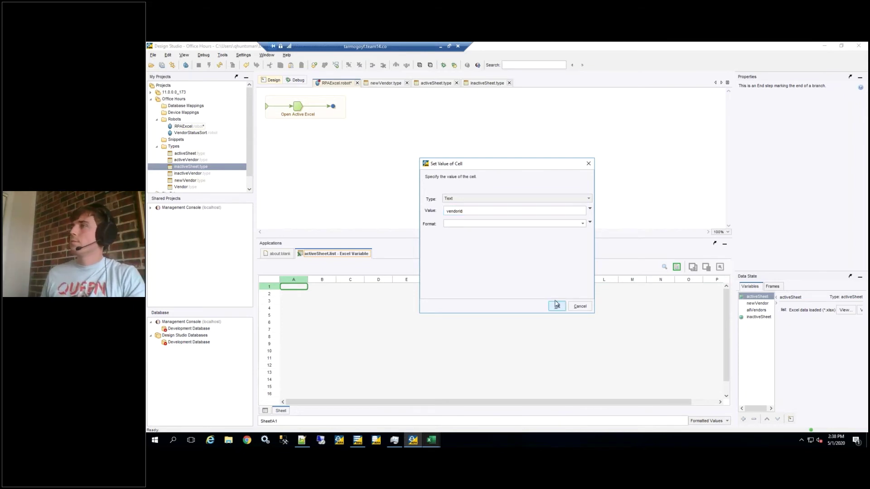
Add a Set Value of Cell step that writes the text vendorname into cell B1 of activeSheet.list.
right_click(318, 287)
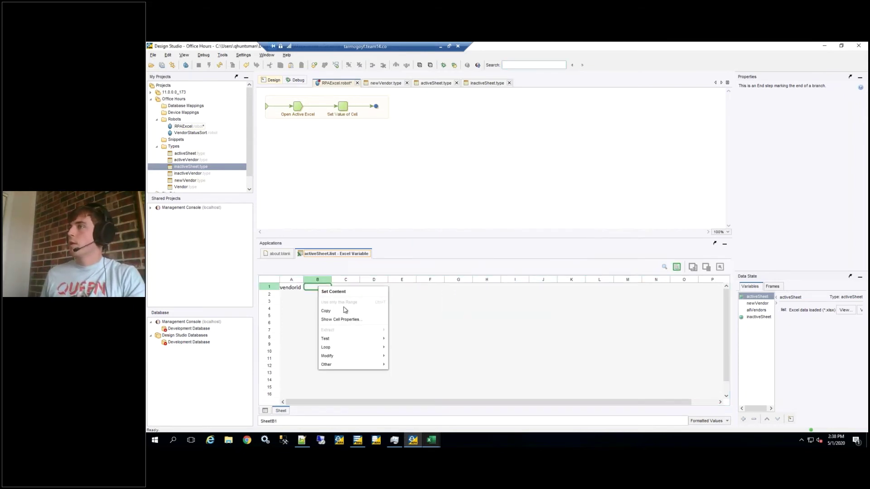
mouse_move(369, 340)
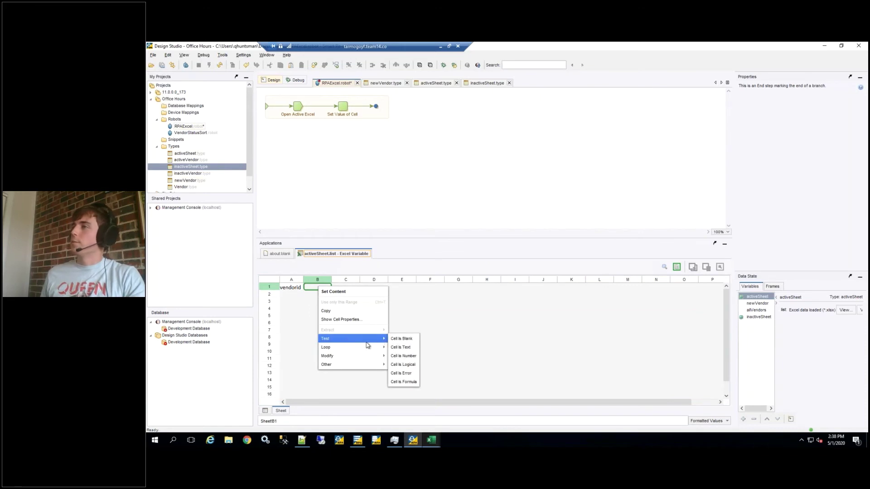
mouse_move(348, 356)
mouse_move(402, 358)
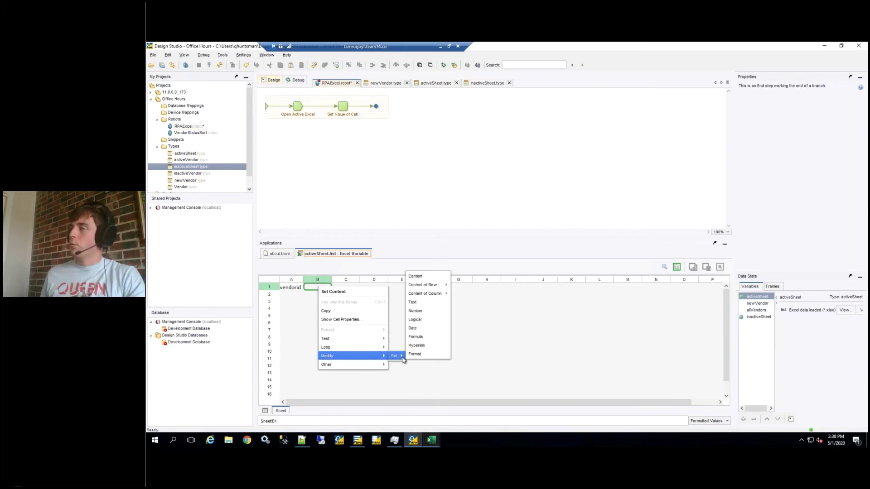
click(421, 306)
click(460, 212)
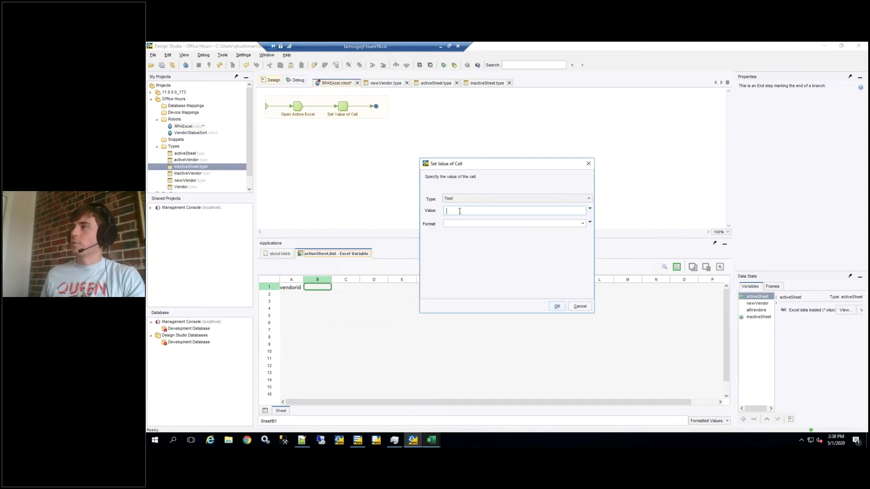
text(vendorname)
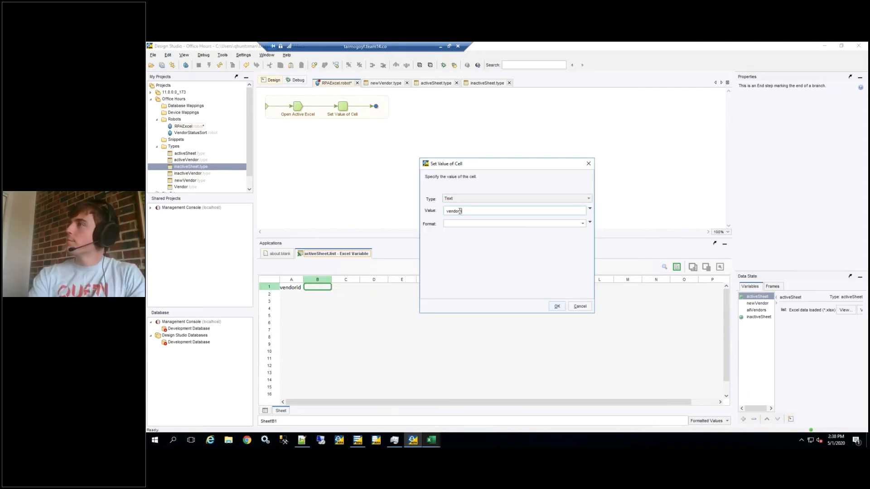
click(559, 307)
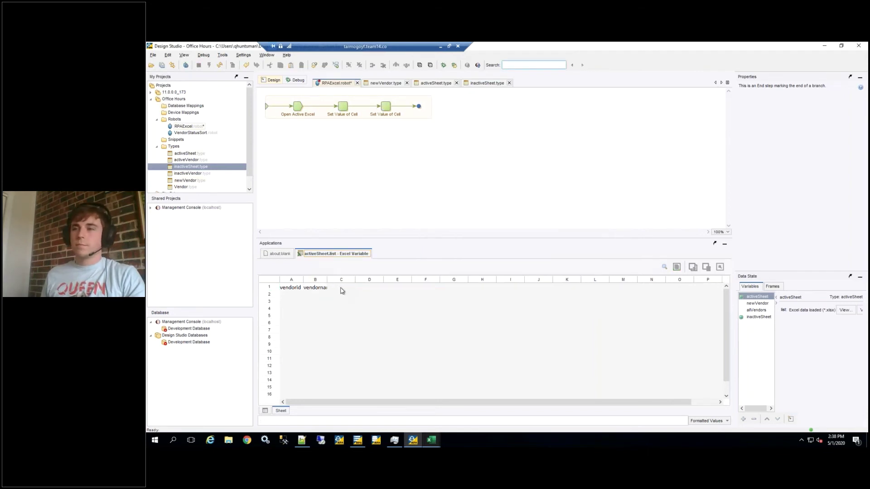
Add a Set Value of Cell step that writes the text vendorstatus into cell C1 of activeSheet.list.
right_click(342, 291)
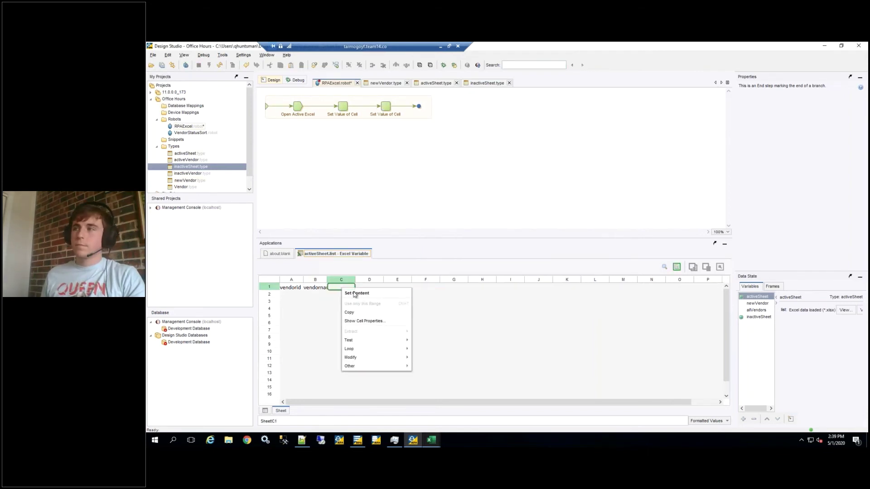
mouse_move(405, 358)
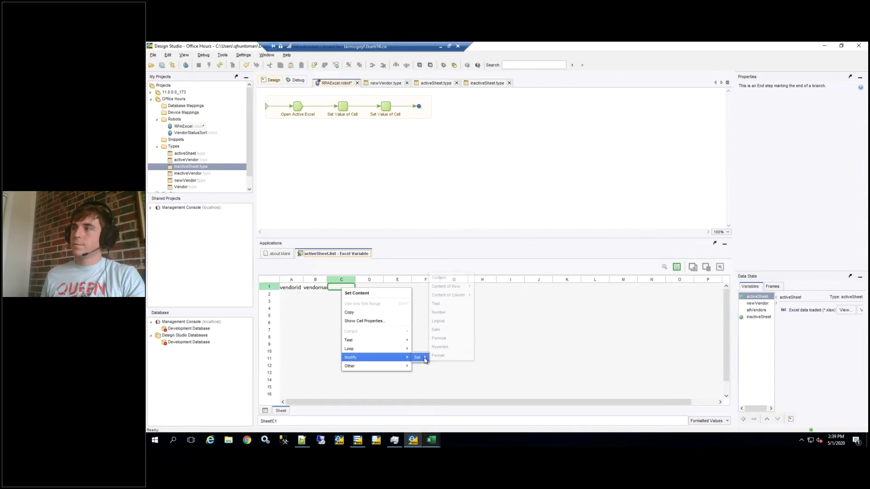
click(443, 305)
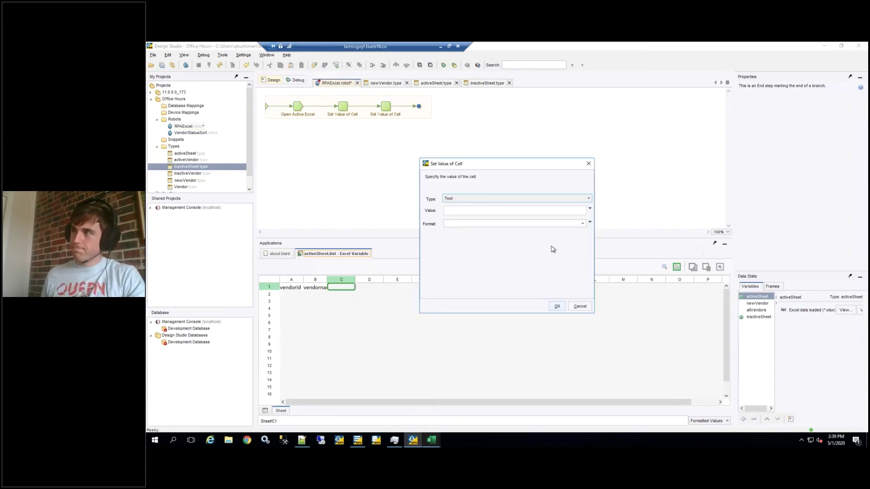
click(489, 208)
text(vendorstatus)
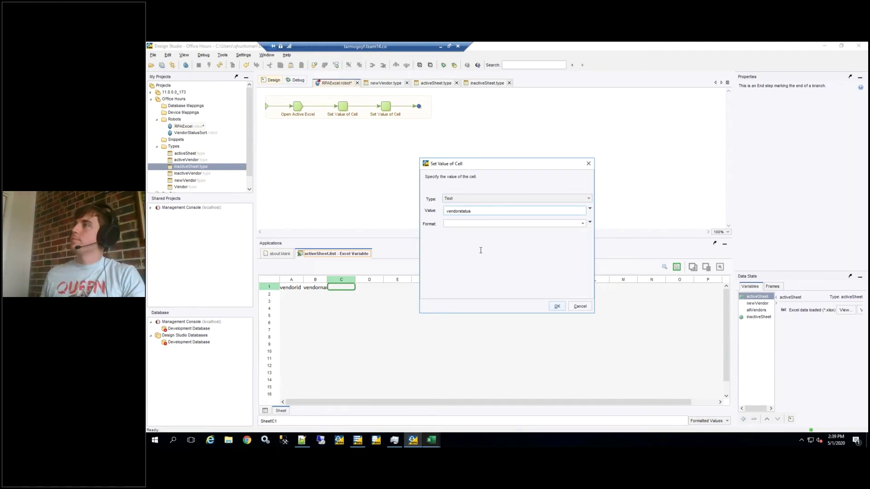
click(556, 306)
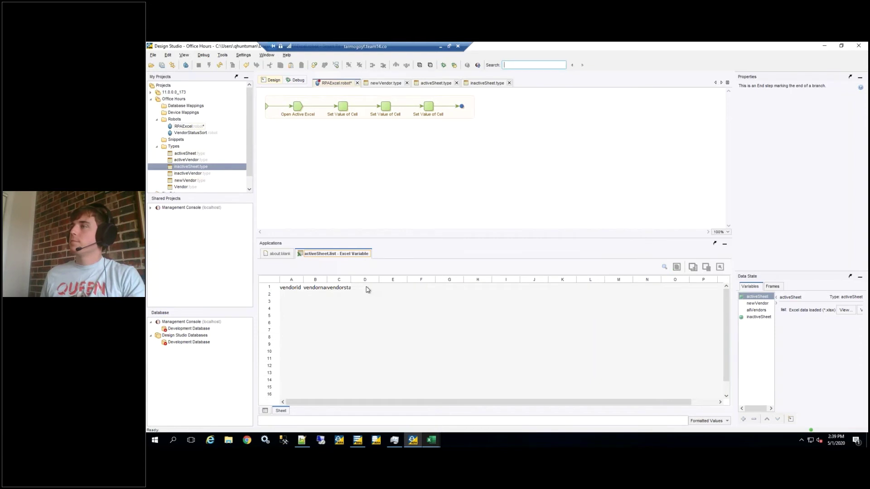
Add a Set Value of Cell step that writes the text address1 into cell D1 of activeSheet.list.
right_click(367, 290)
mouse_move(424, 356)
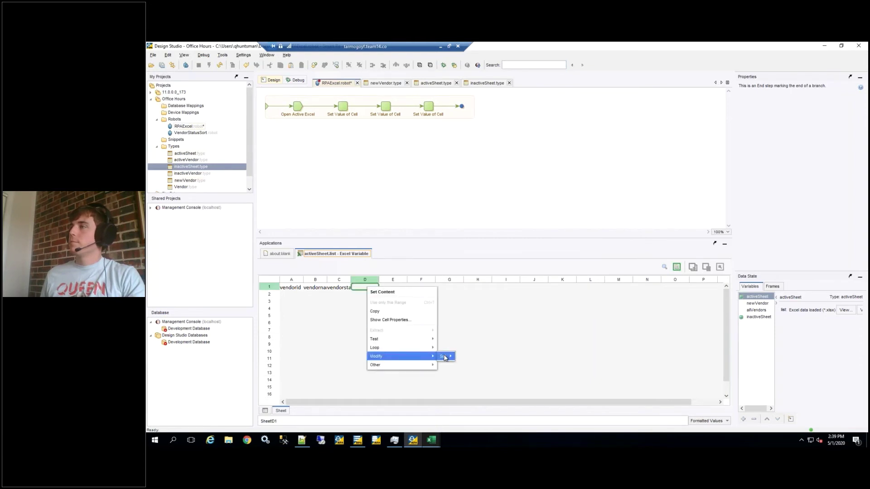
click(471, 303)
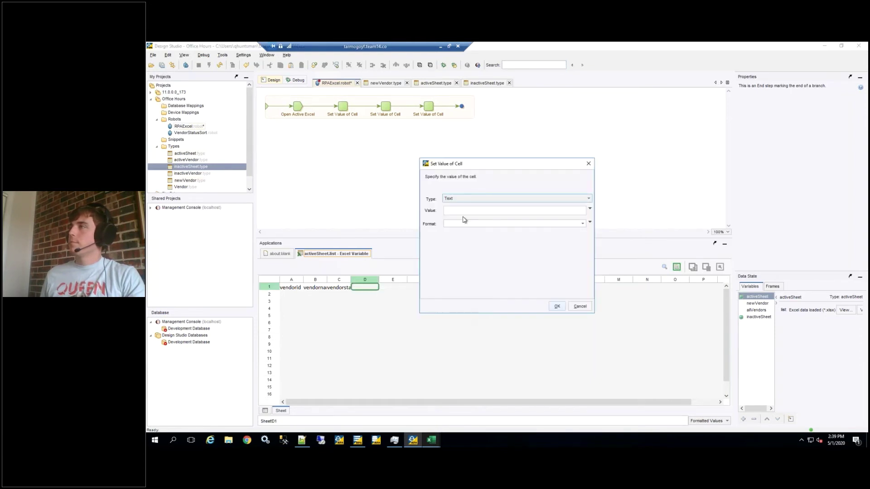
click(464, 210)
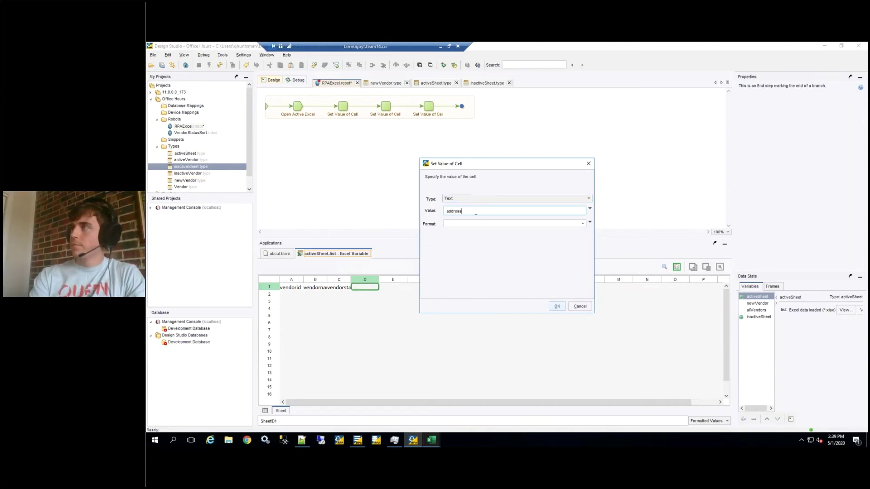
click(557, 307)
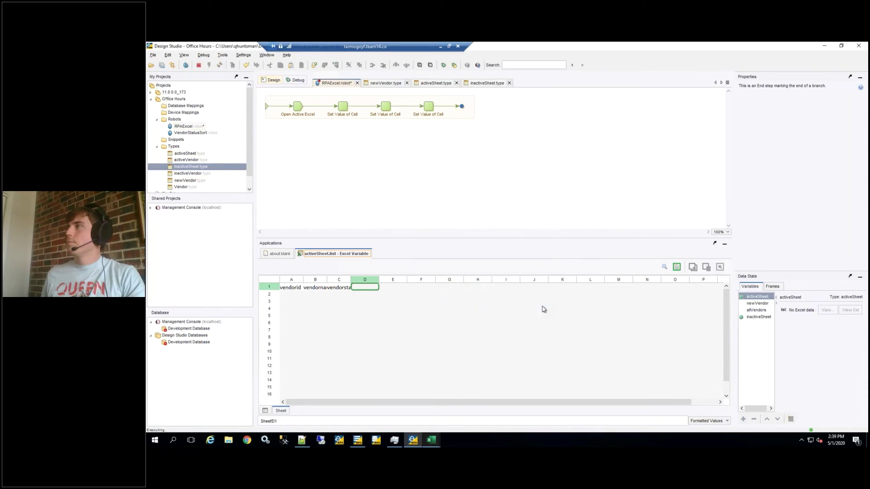
Add a Set Value of Cell step that writes the text address2 into cell E1 of activeSheet.list.
right_click(383, 289)
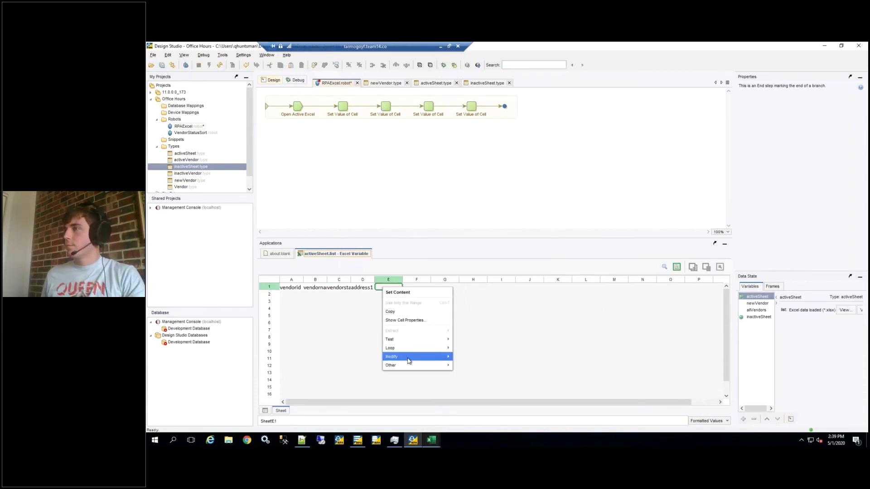
mouse_move(447, 356)
click(489, 302)
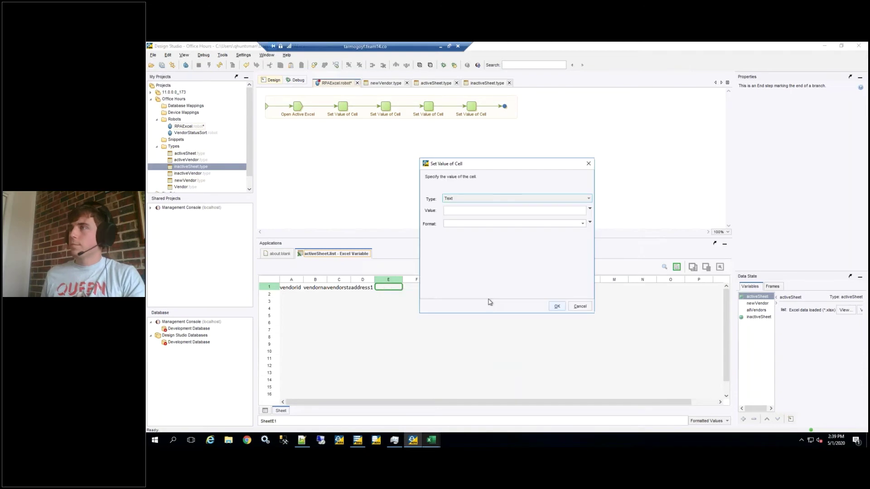
click(455, 210)
text(address2)
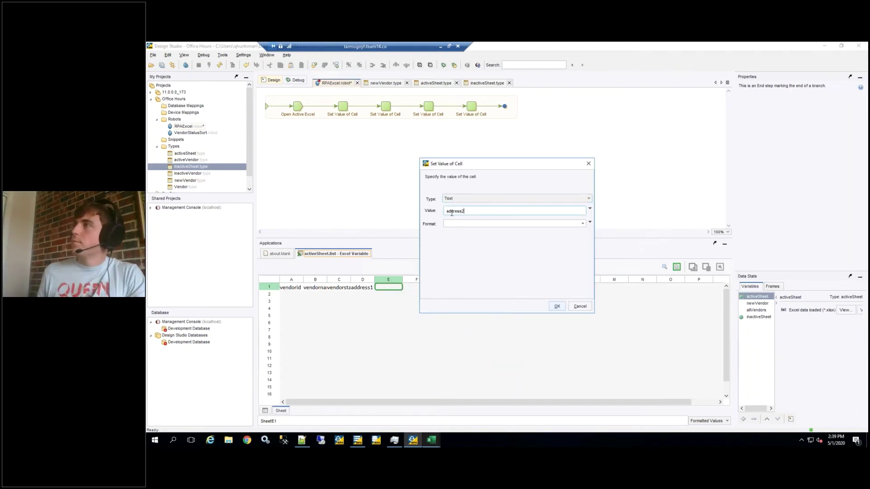
click(558, 307)
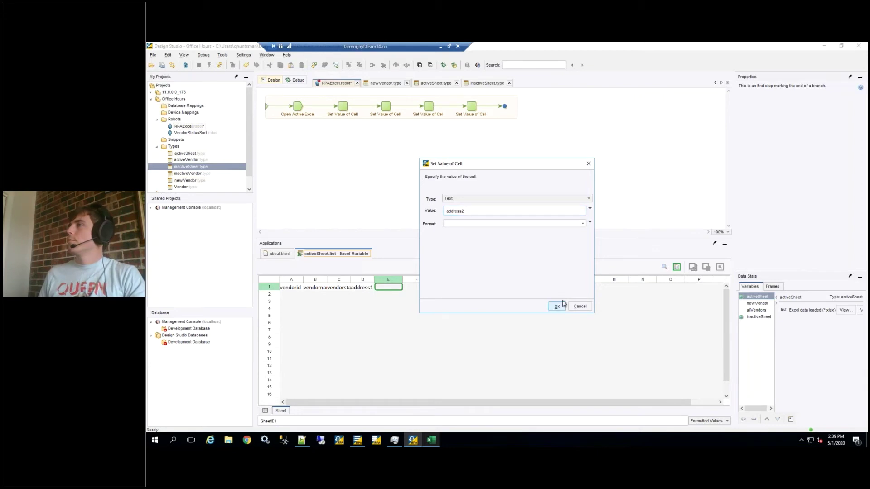
Add a Set Value of Cell step that writes the text address3 into cell F1 of activeSheet.list.
right_click(414, 289)
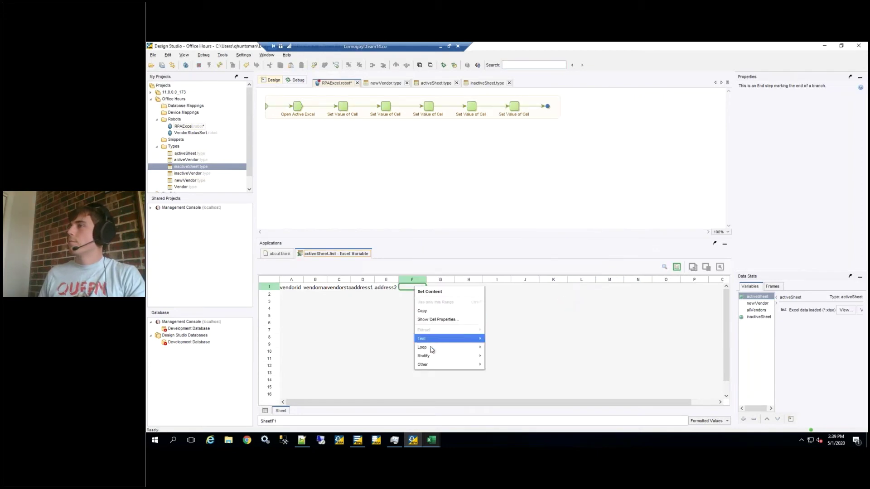
mouse_move(474, 356)
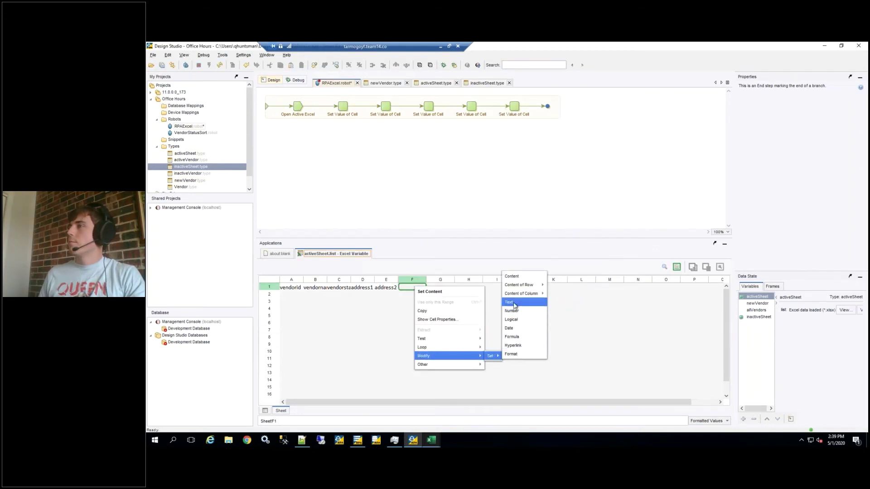
click(519, 304)
click(476, 211)
text(address3)
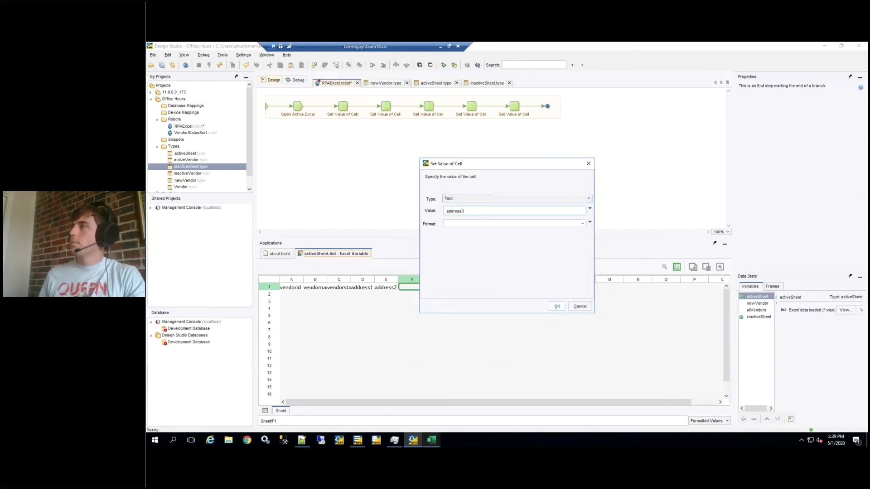
click(557, 307)
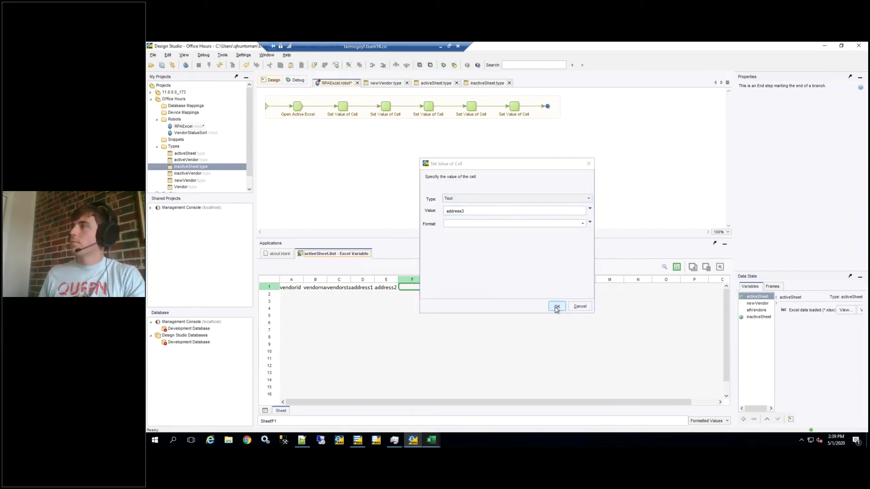
Add a Set Value of Cell step that writes the text address4 into cell G1 of activeSheet.list.
right_click(436, 290)
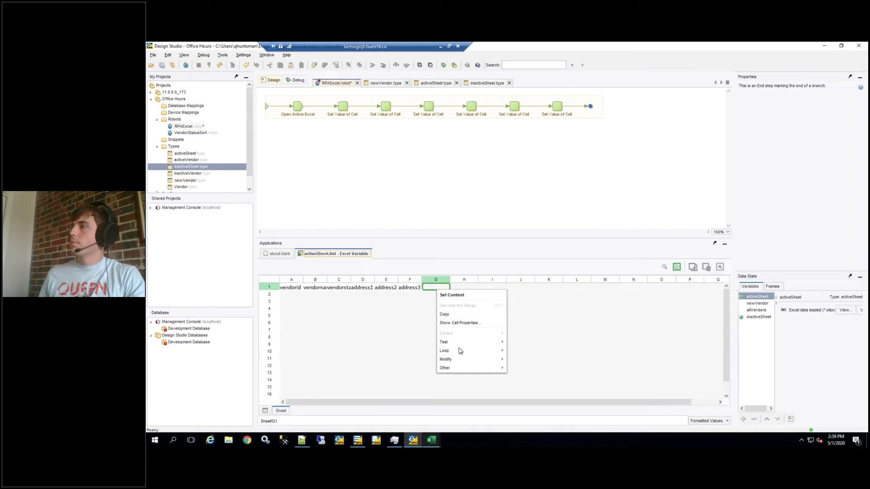
mouse_move(462, 360)
mouse_move(514, 359)
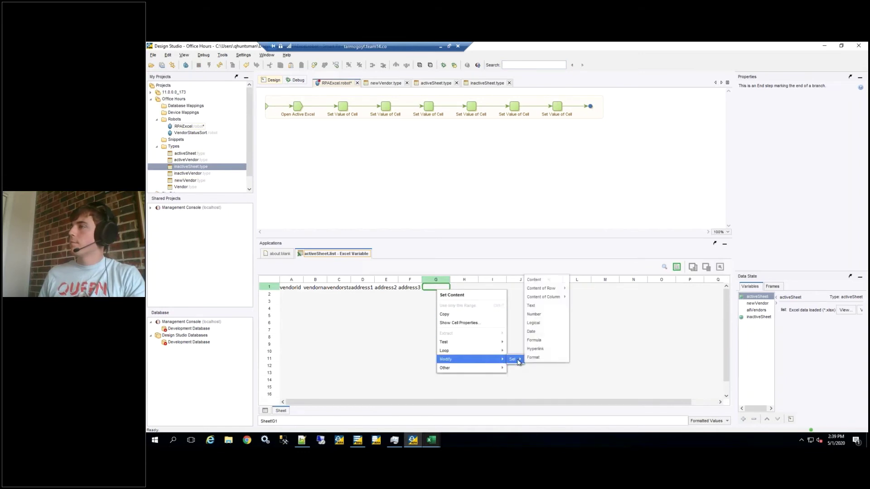
click(536, 307)
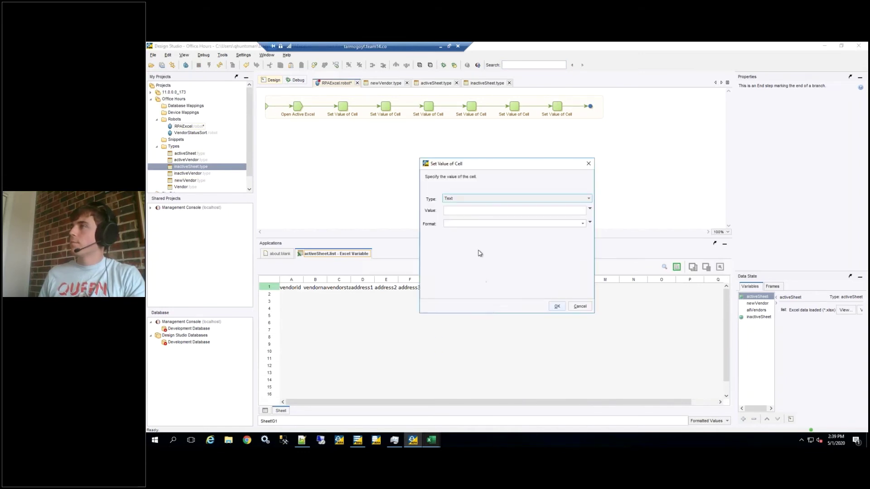
click(465, 212)
text(address)
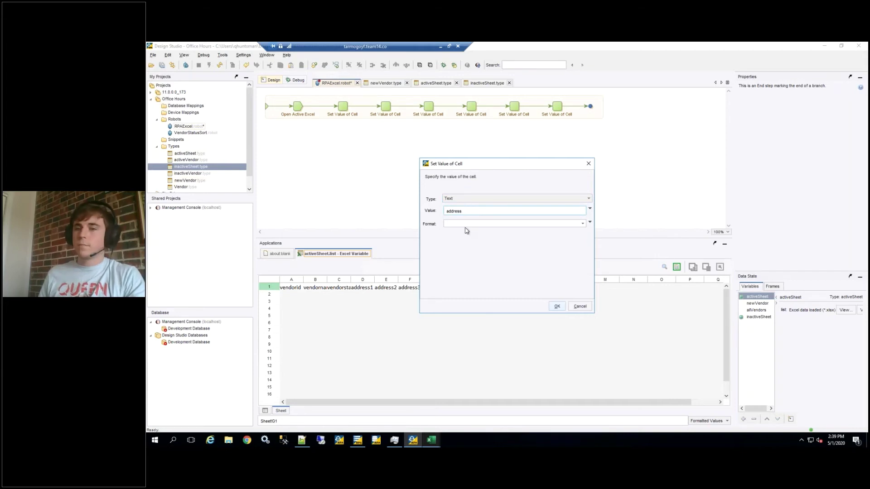
text(4)
click(556, 305)
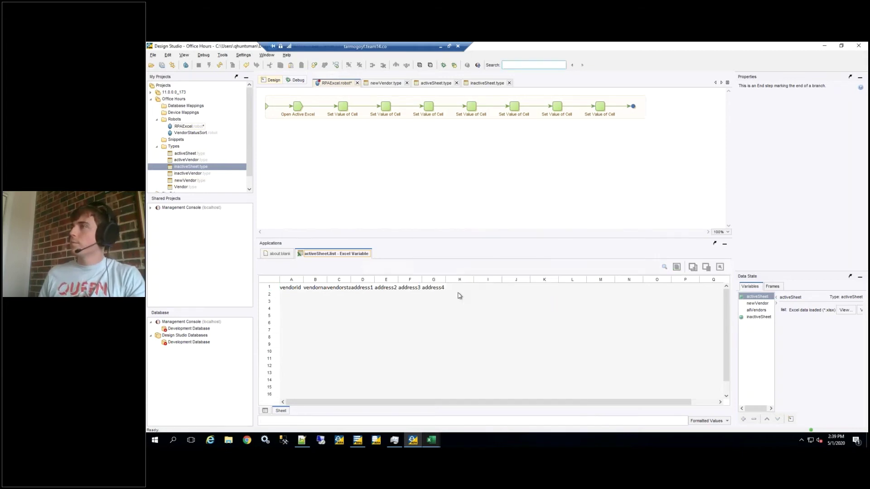
Add a Set Value of Cell step that writes the text city into cell H1 of activeSheet.list.
click(459, 290)
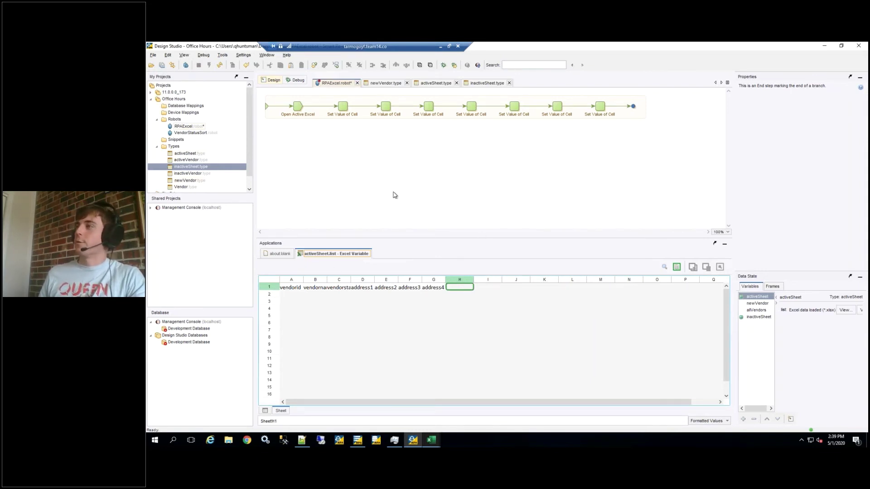
right_click(467, 290)
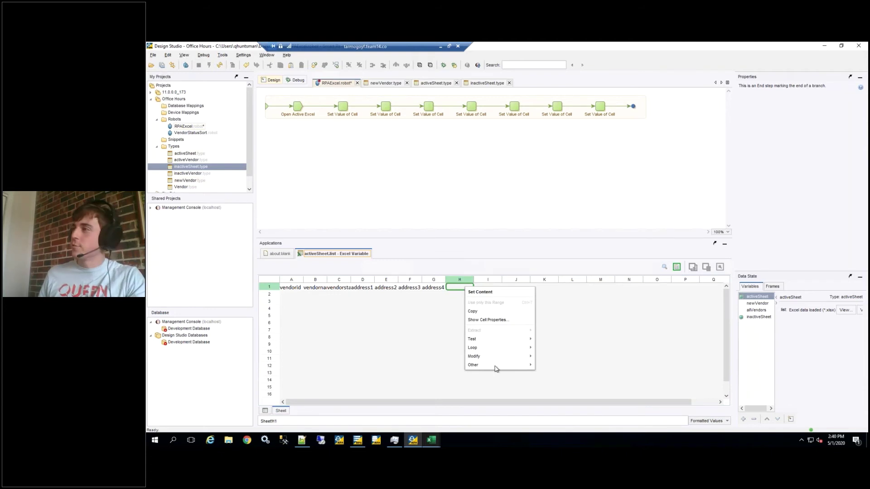
mouse_move(491, 363)
mouse_move(542, 356)
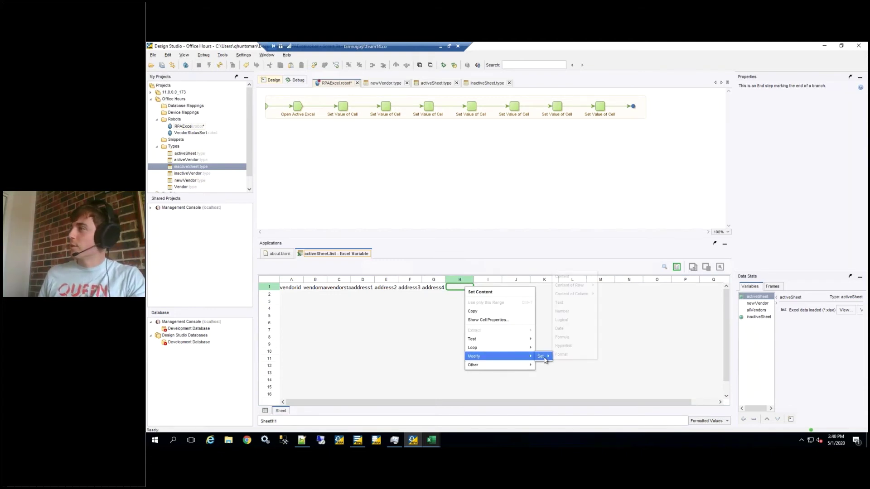
click(561, 304)
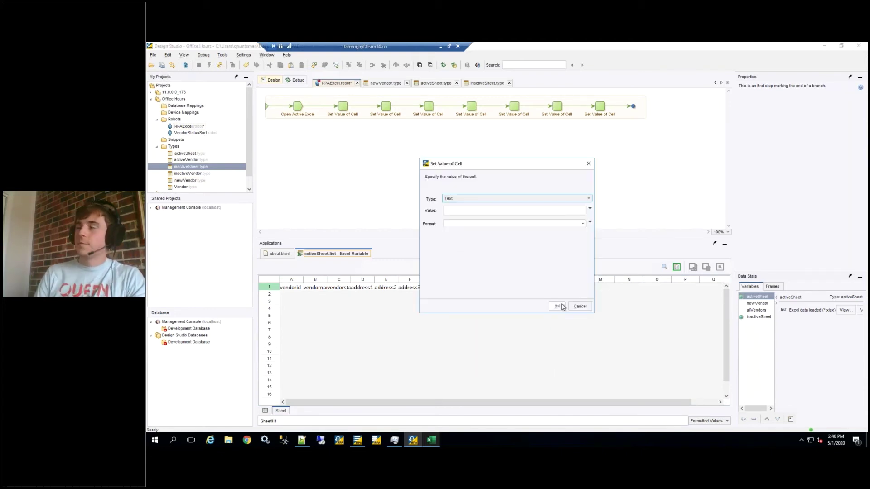
click(476, 211)
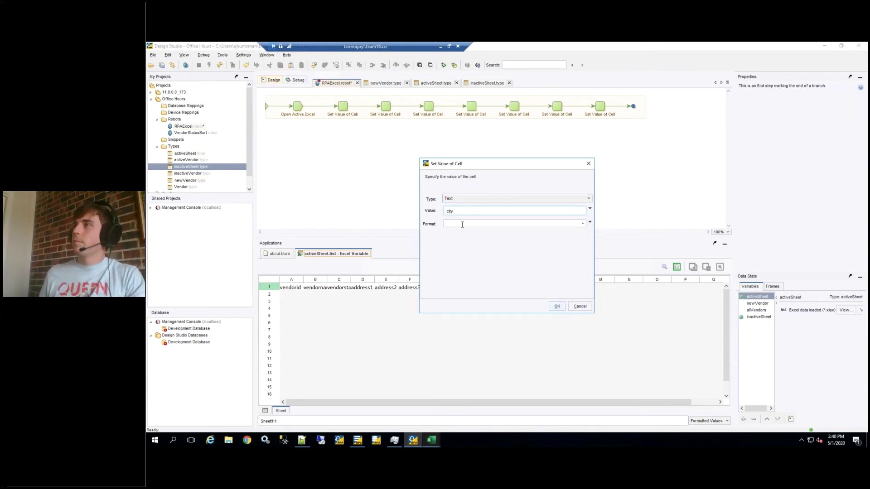
click(557, 307)
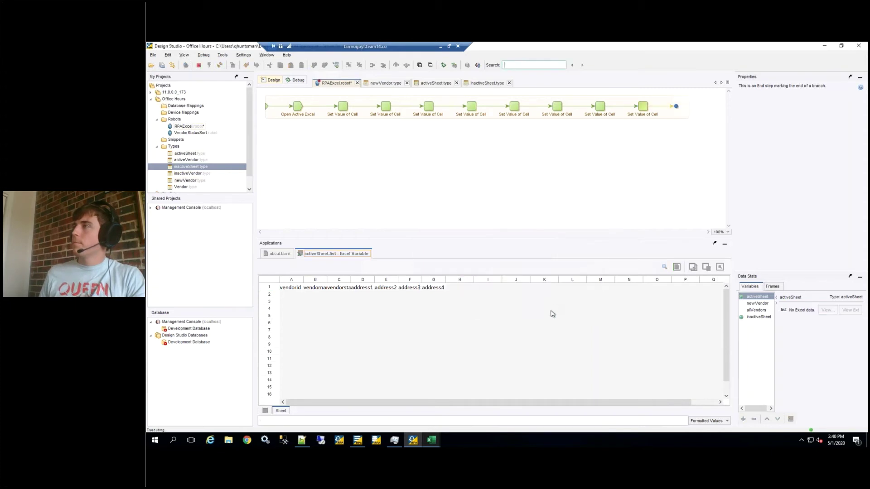
Add a robot step that sets cell I1 of the activeSheet Excel variable to the text "state".
click(478, 290)
right_click(478, 290)
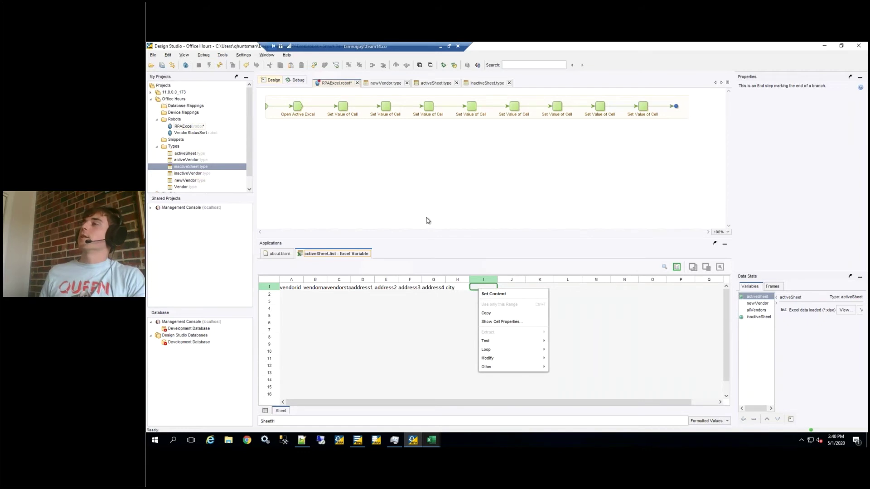
mouse_move(531, 344)
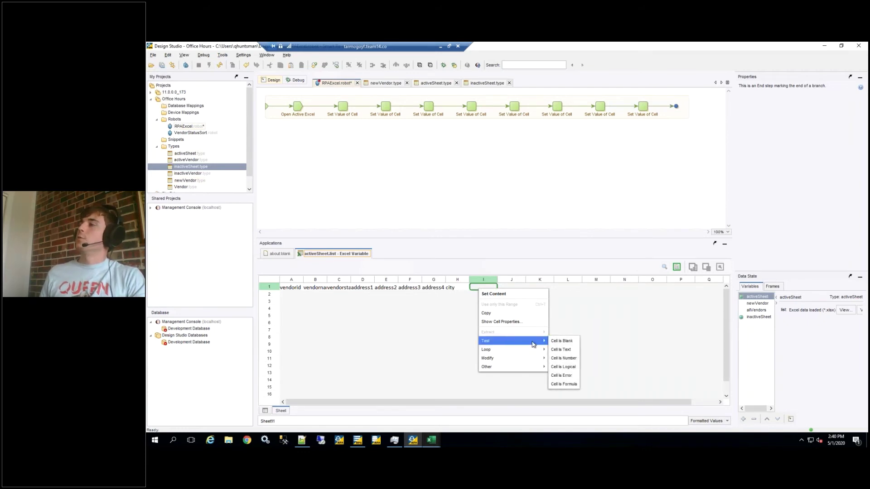
mouse_move(497, 359)
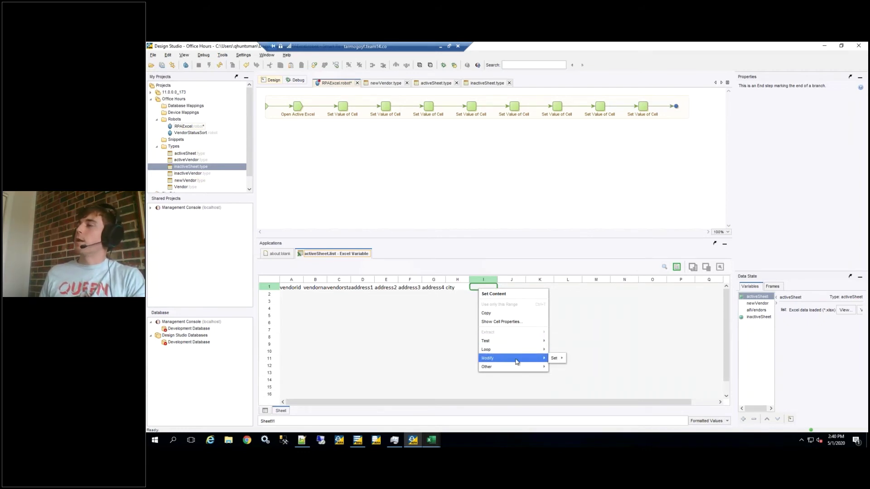
mouse_move(557, 359)
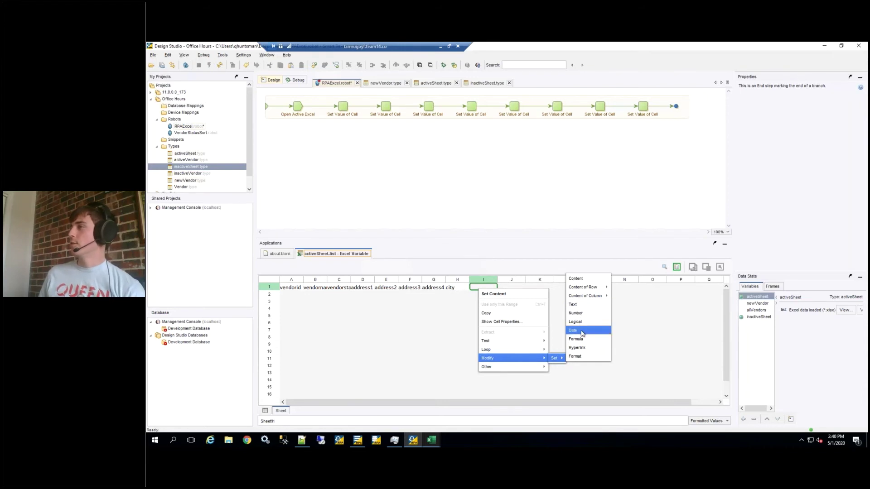
click(582, 304)
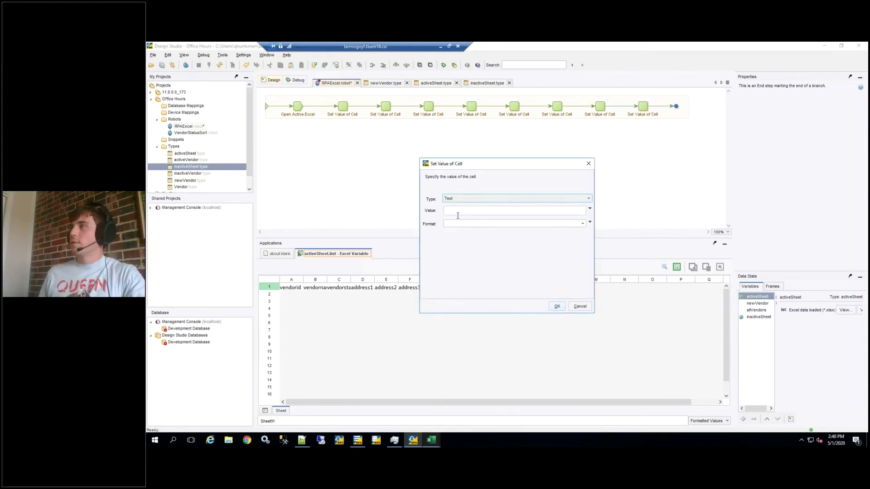
text(state)
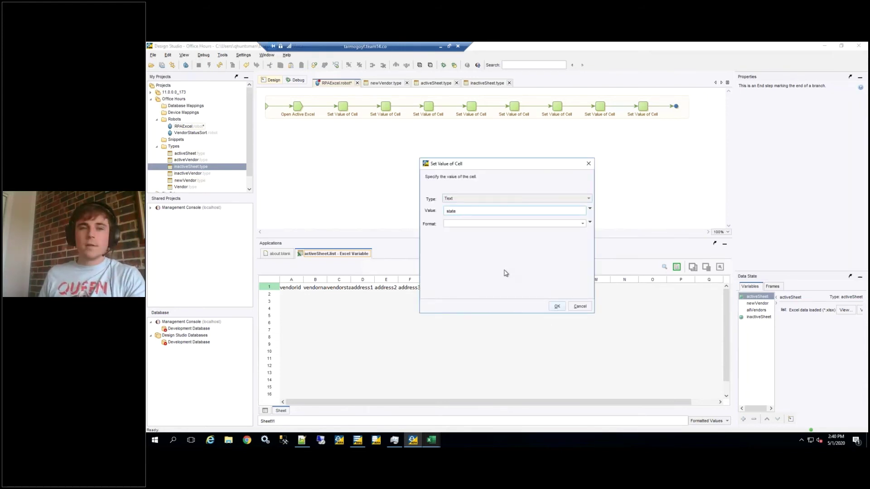
click(557, 307)
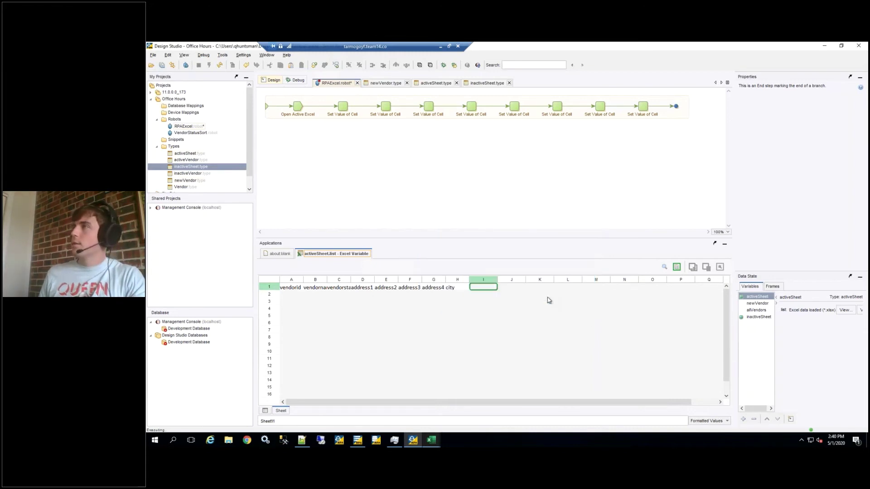
Add a robot step that sets header cell J1 of the active sheet to the text "zip".
right_click(500, 288)
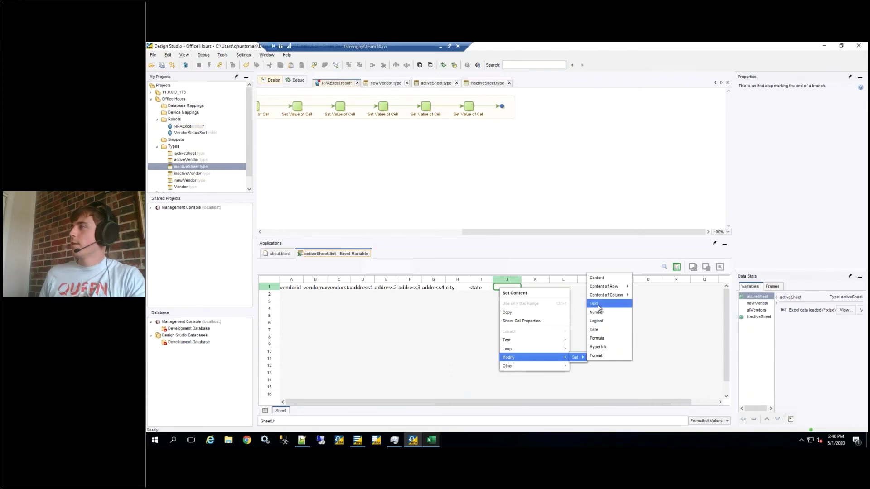
click(597, 304)
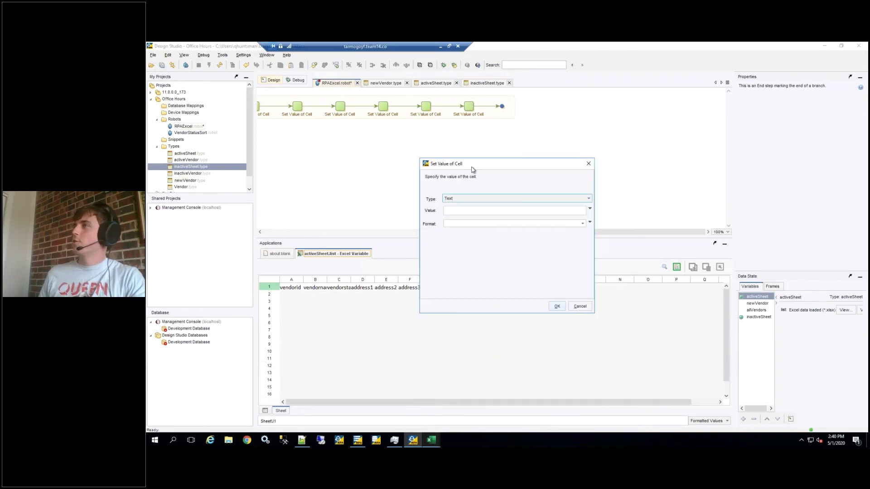
drag(474, 167, 590, 108)
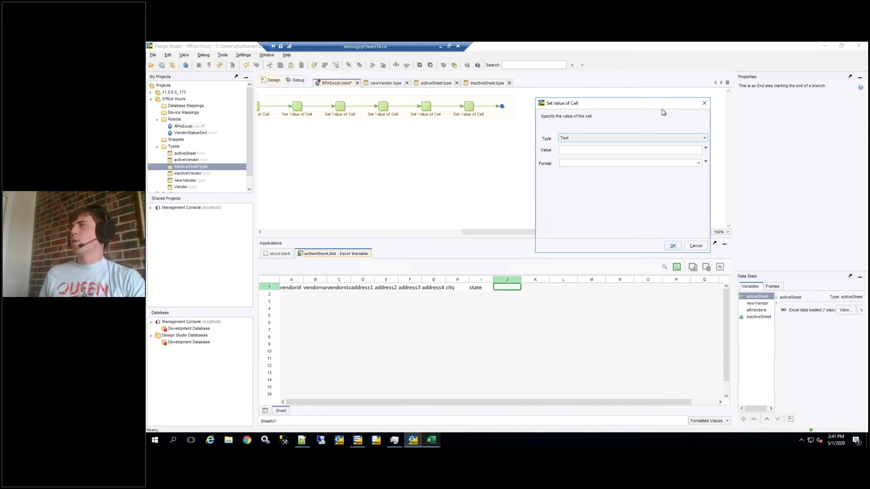
mouse_move(656, 108)
mouse_down()
mouse_move(669, 120)
mouse_move(657, 101)
mouse_move(668, 101)
mouse_up()
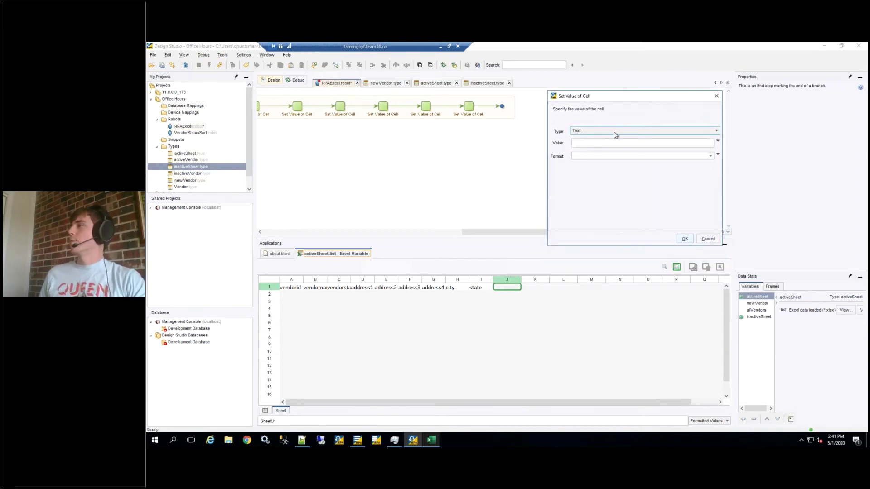
click(599, 143)
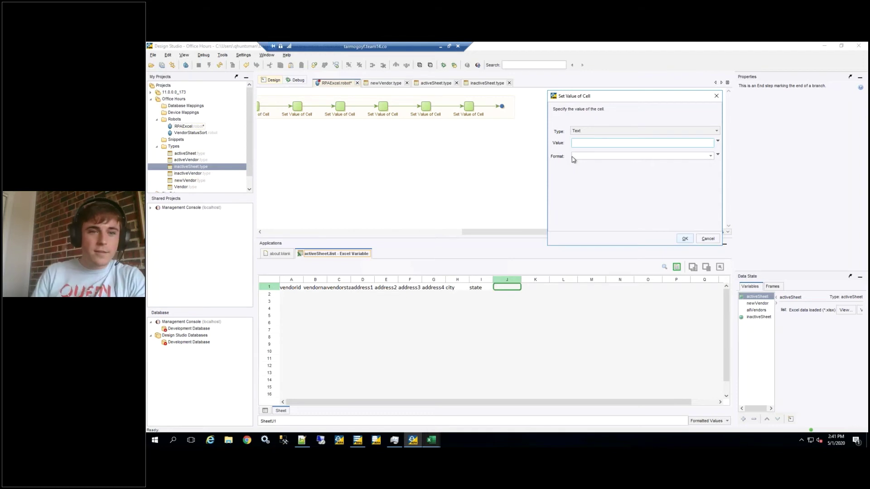
text(ip)
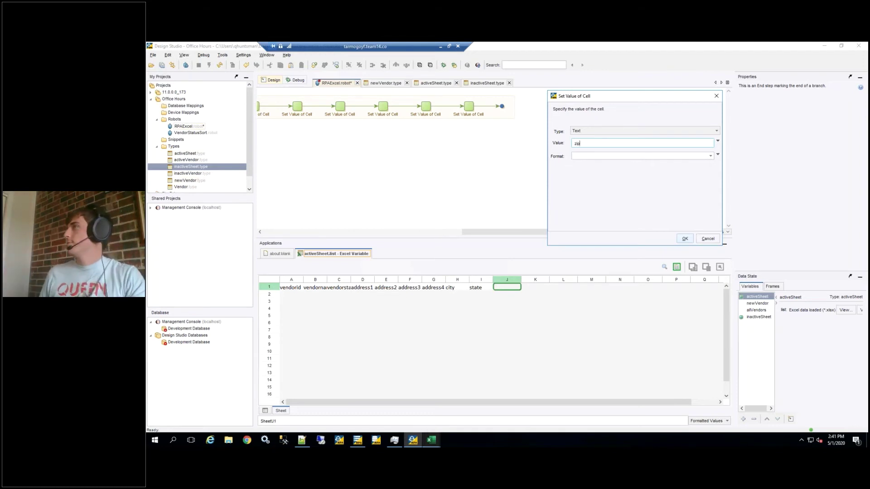
click(684, 236)
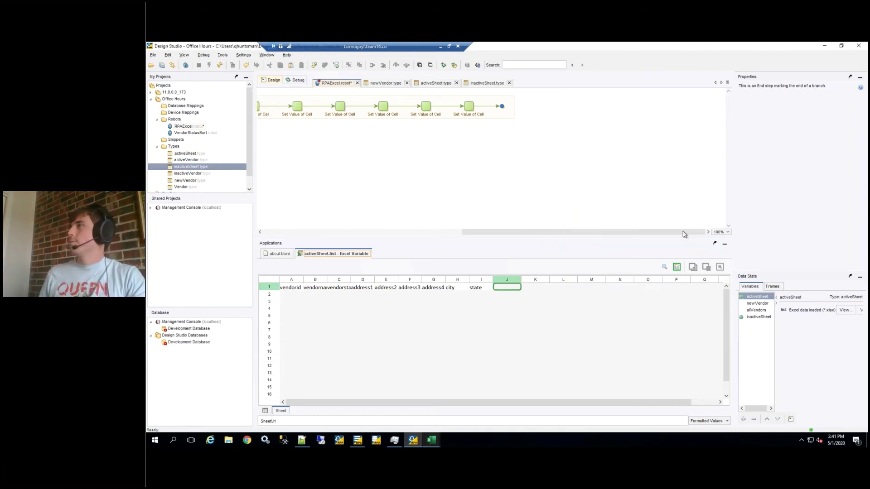
Add a robot step that sets header cell K1 of the active sheet to the text "country".
right_click(521, 288)
mouse_move(548, 359)
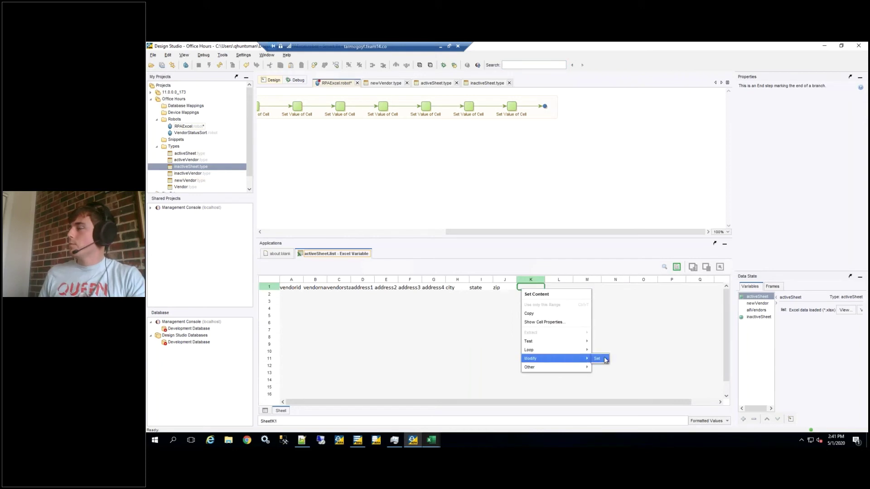
mouse_move(598, 358)
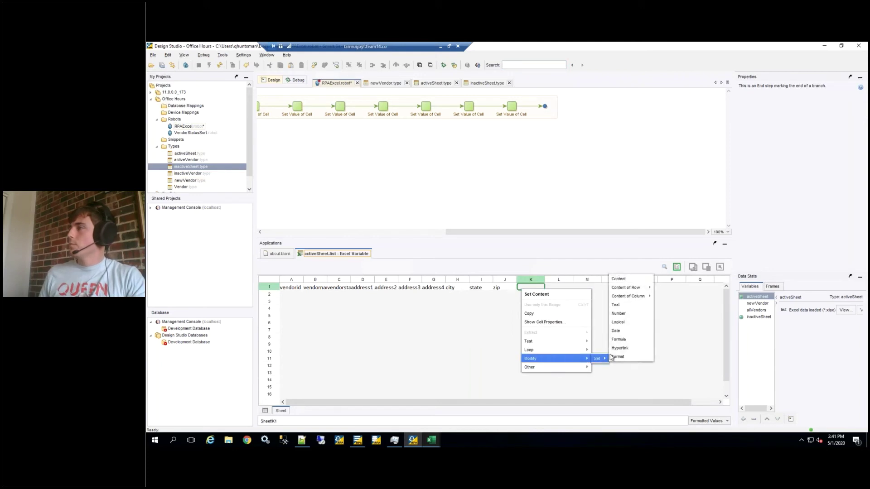
click(617, 307)
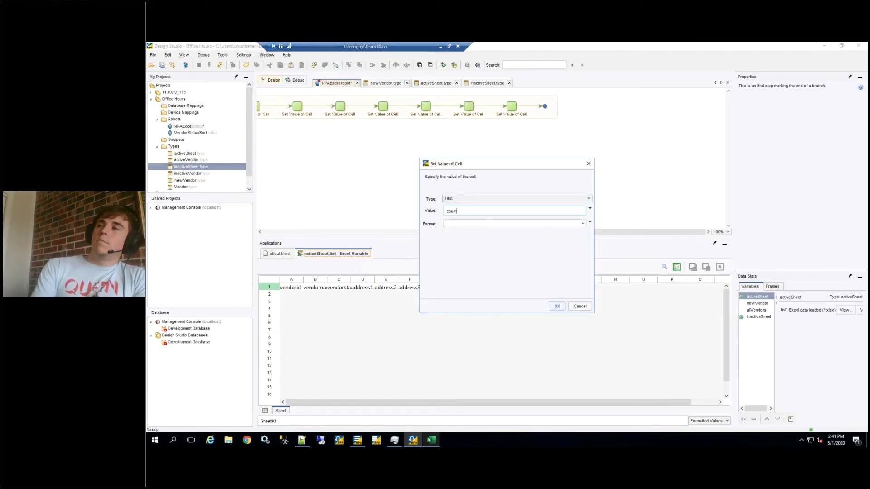
click(556, 307)
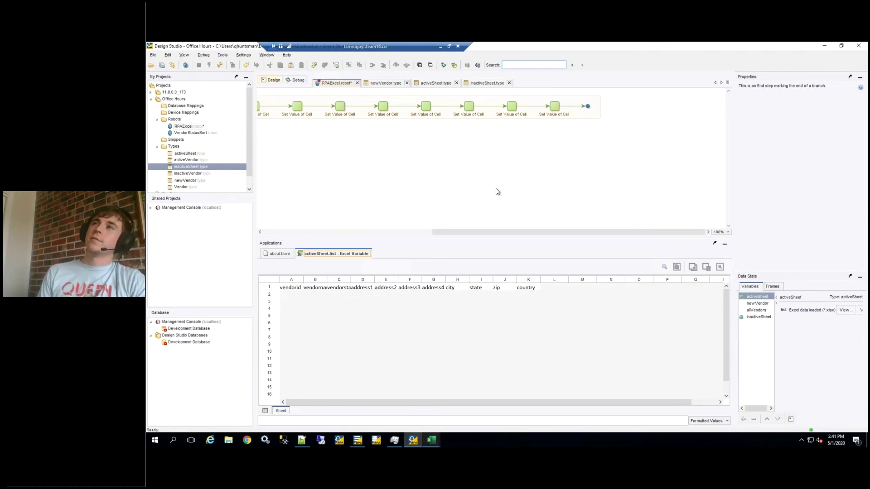
Switch to Excel to check the column headers in VendorData.xlsx, and return to Design Studio.
click(433, 441)
click(334, 406)
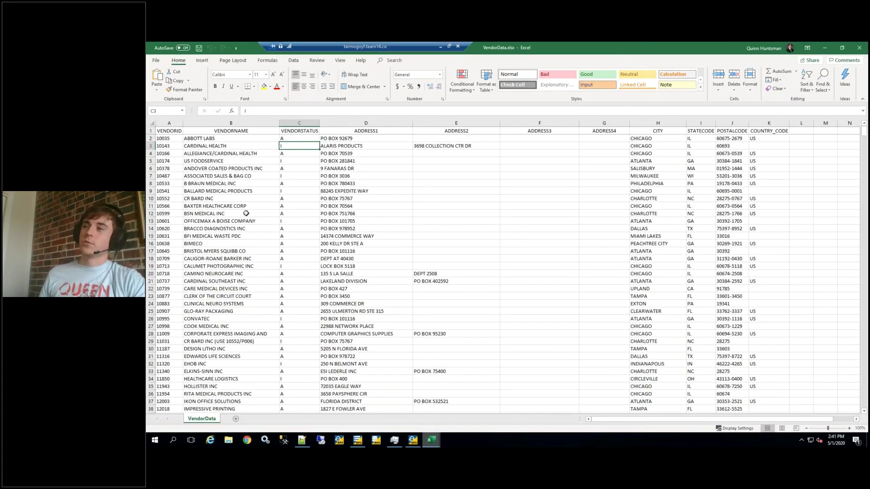
click(823, 47)
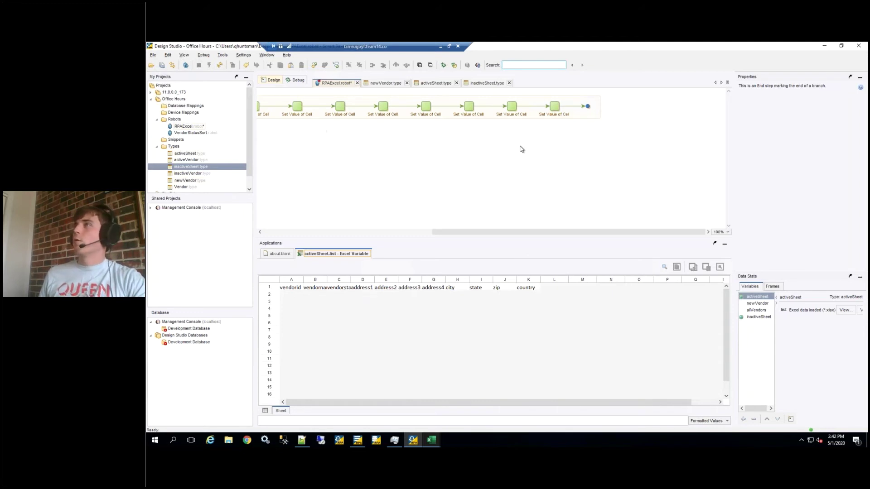
Group all the Set Value of Cell steps that follow Open Active Excel.
drag(563, 234, 466, 217)
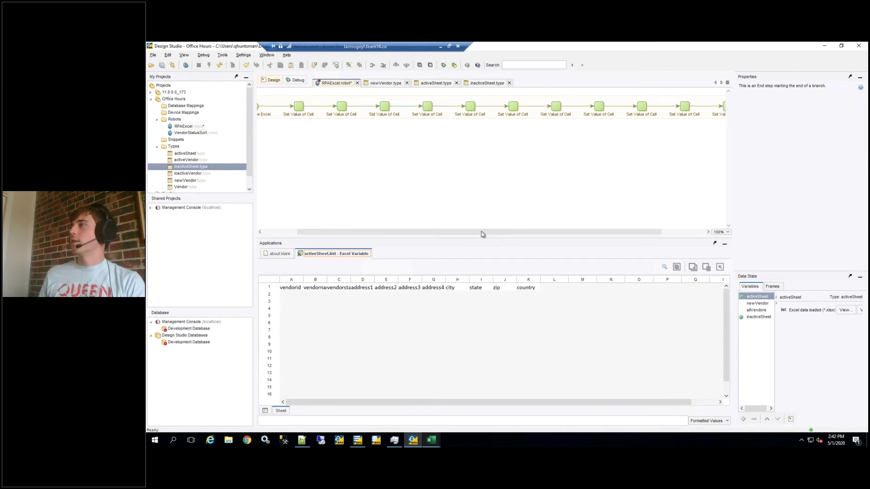
drag(483, 233, 514, 228)
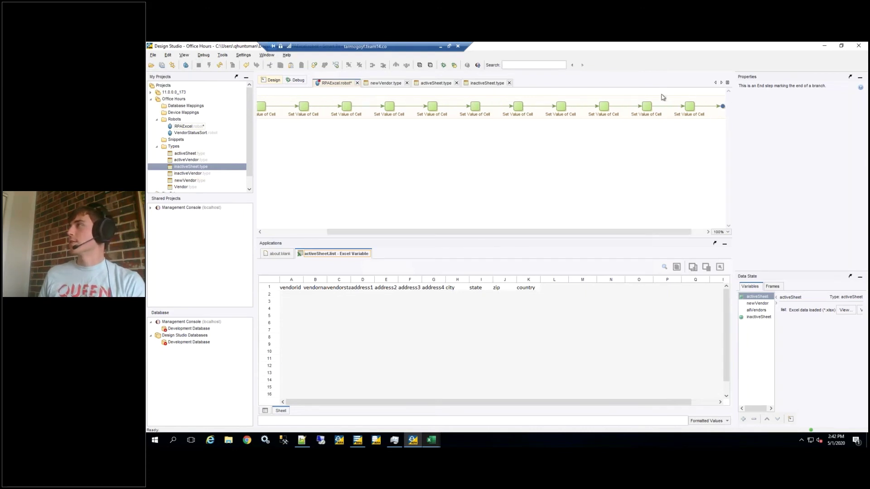
drag(702, 94, 324, 121)
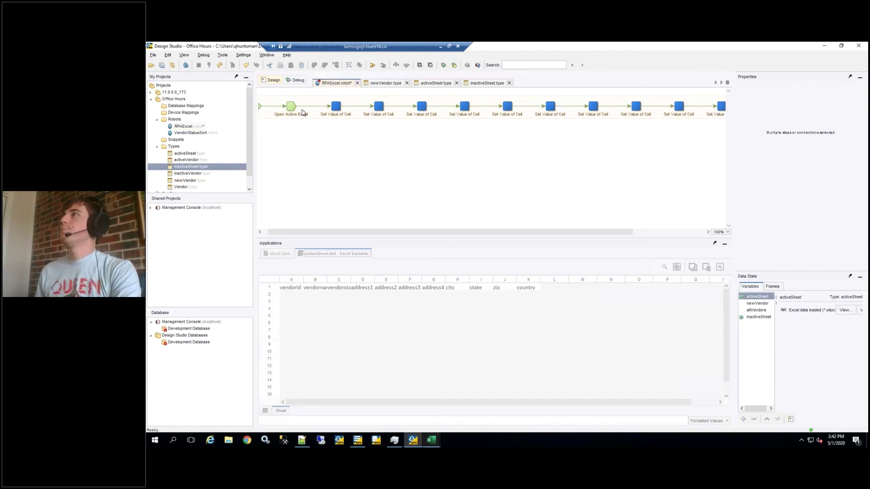
click(349, 65)
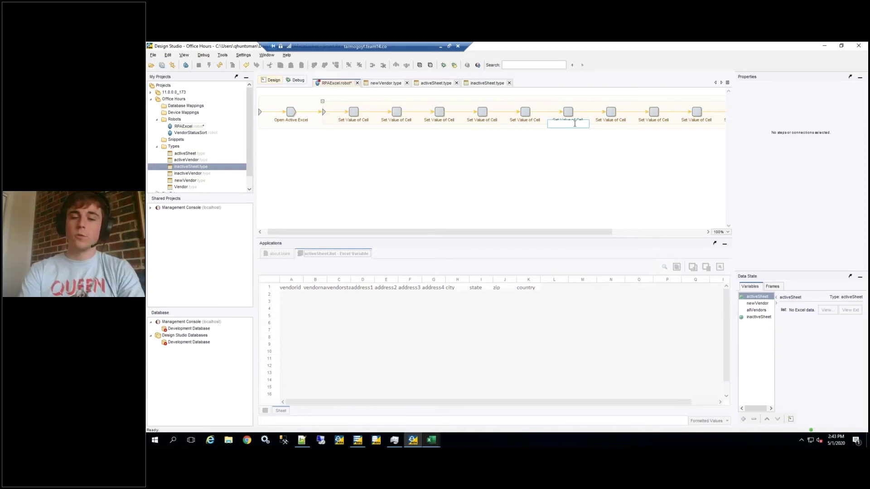
Name the group of cell steps "Set active excel headers" and collapse it.
text(Set a)
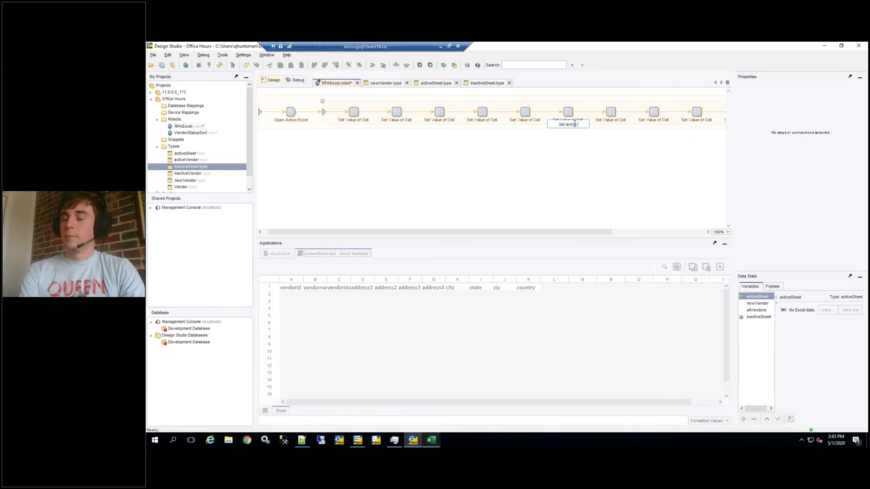
text(ctive excel headers)
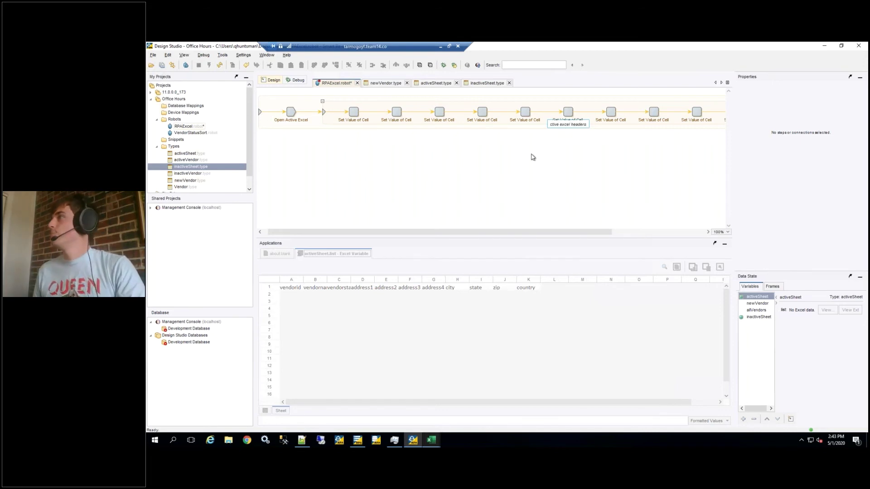
key(Return)
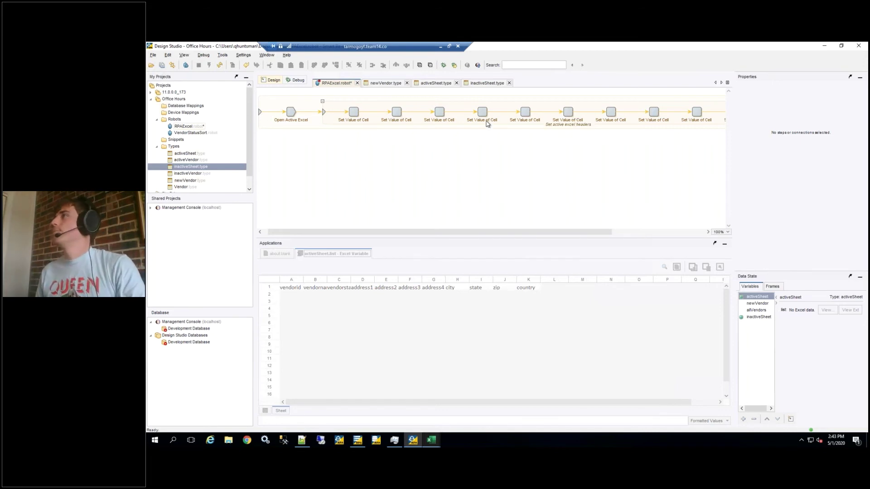
click(322, 102)
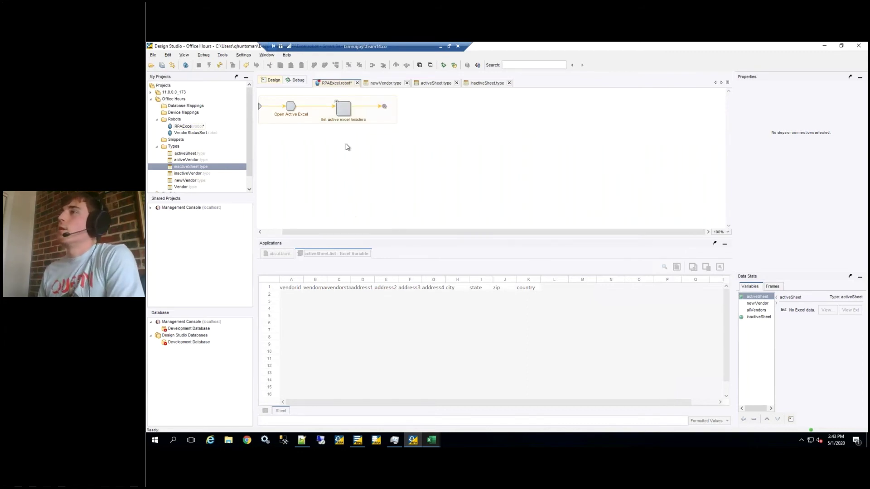
Insert an Open Variable step for inactiveSheet.list at the end of the robot, after the headers group.
click(385, 108)
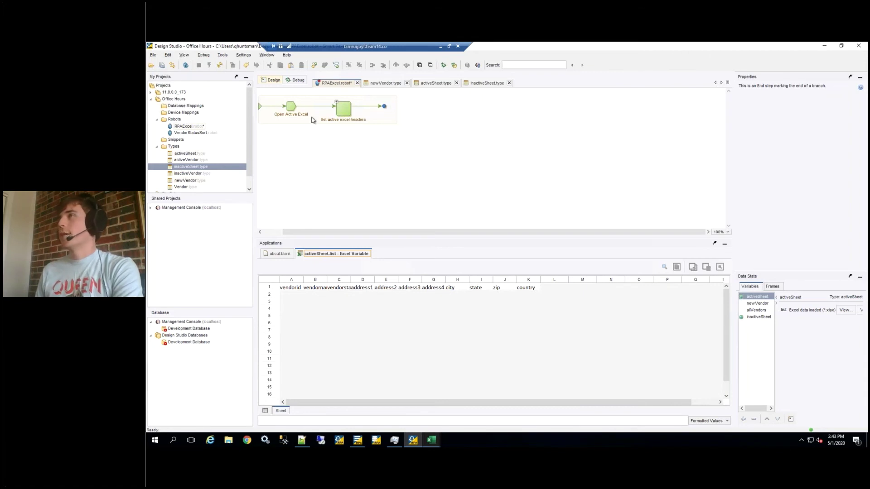
right_click(763, 319)
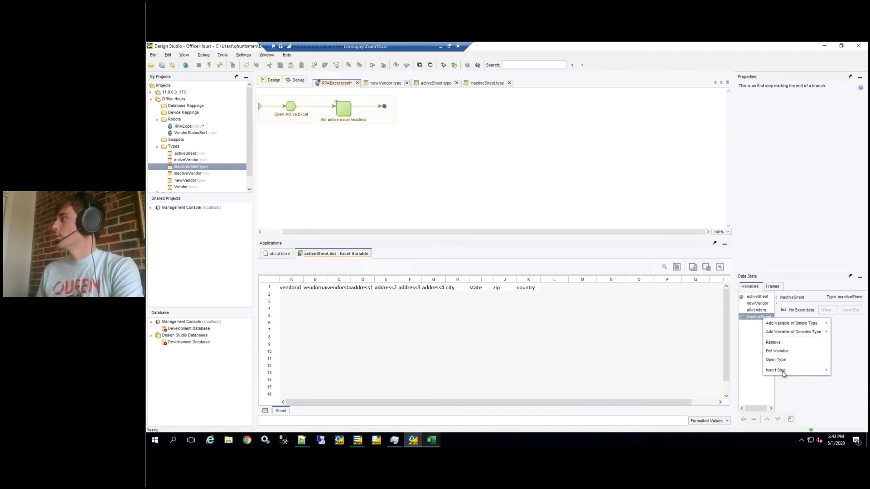
mouse_move(784, 374)
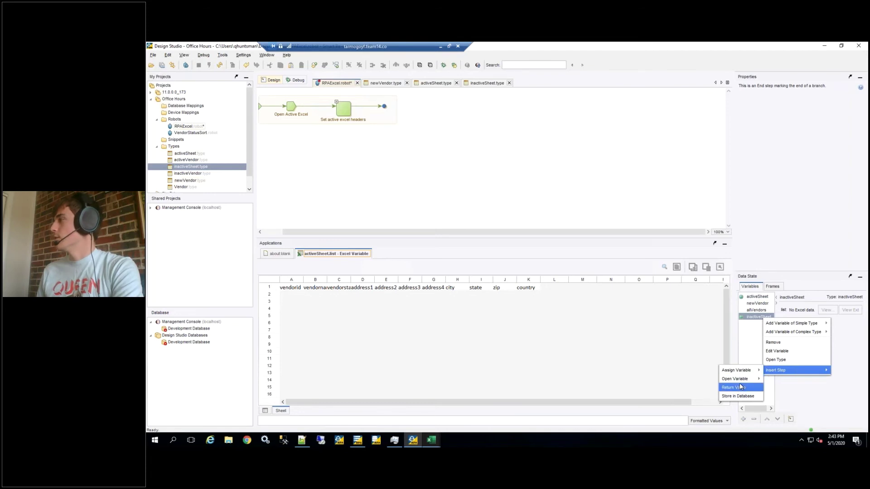
mouse_move(742, 381)
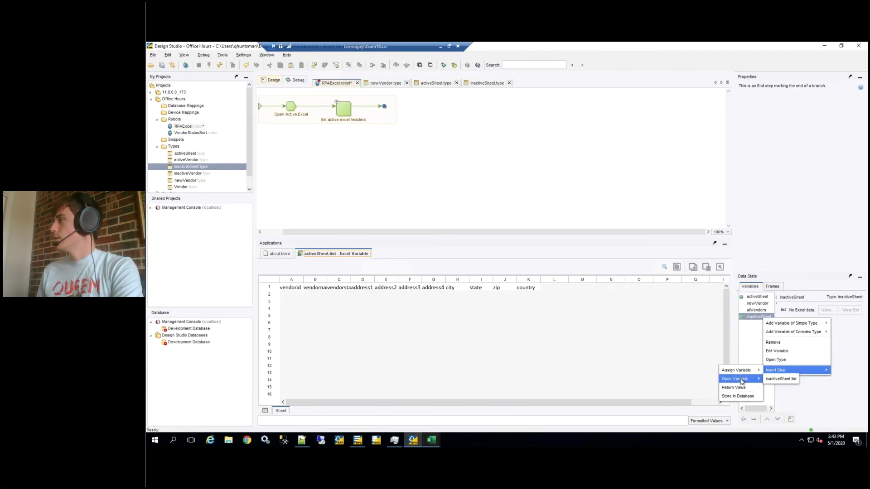
click(781, 380)
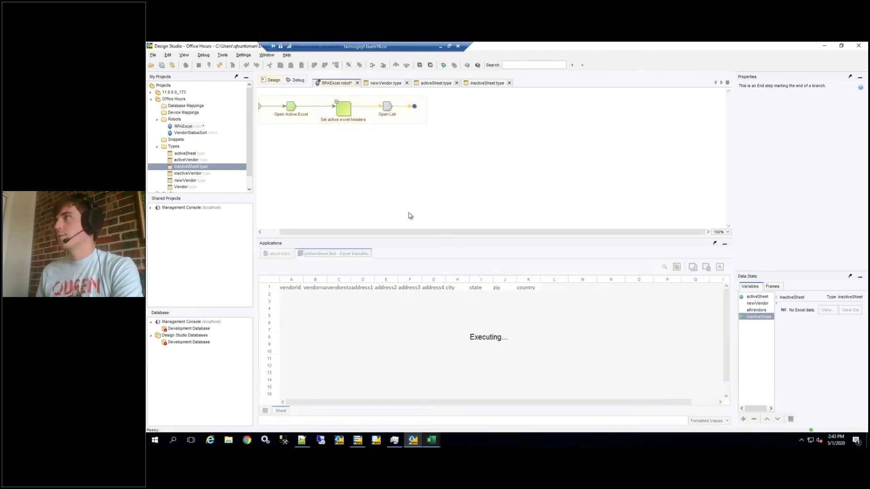
Rename the Open List step at the end of the robot to "Open Inactive Excel".
right_click(389, 108)
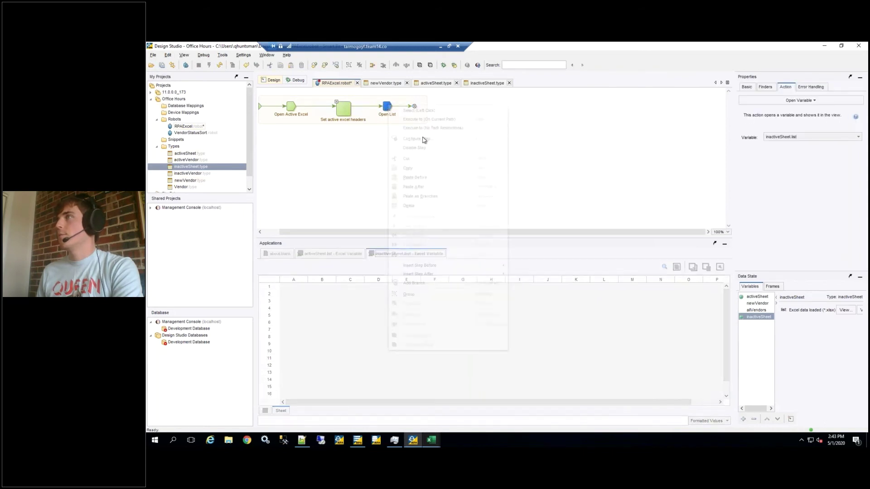
click(423, 139)
click(437, 145)
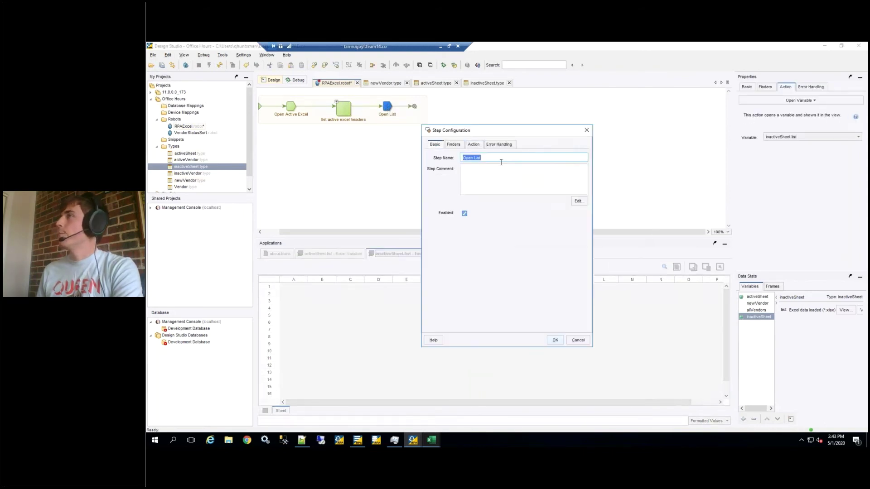
text(Ope)
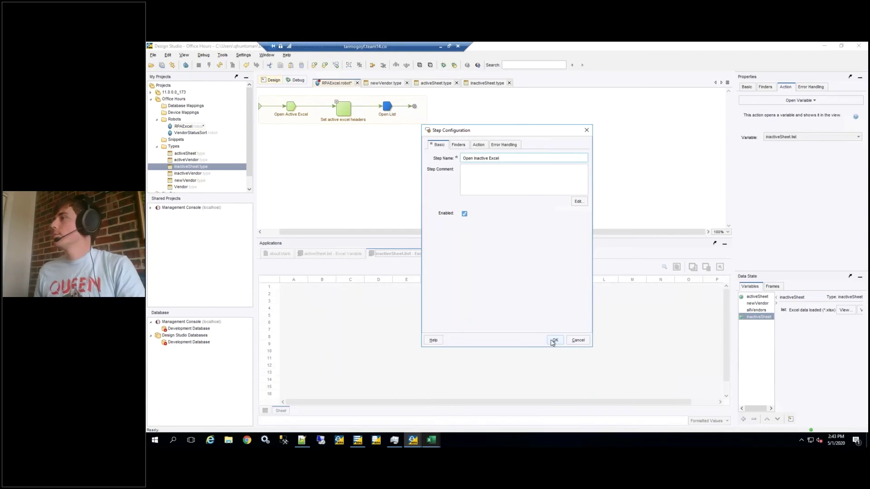
Review the step's finders, Open Variable action and error handling settings, and apply the step configuration.
click(479, 145)
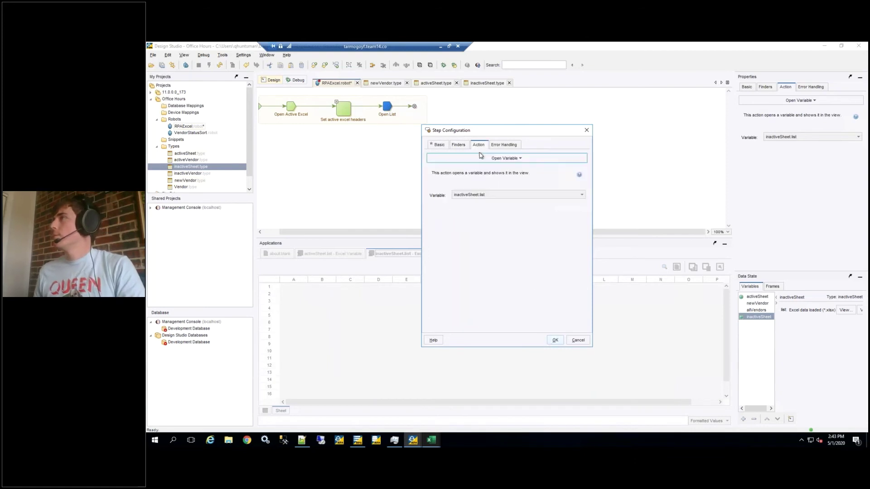
click(438, 145)
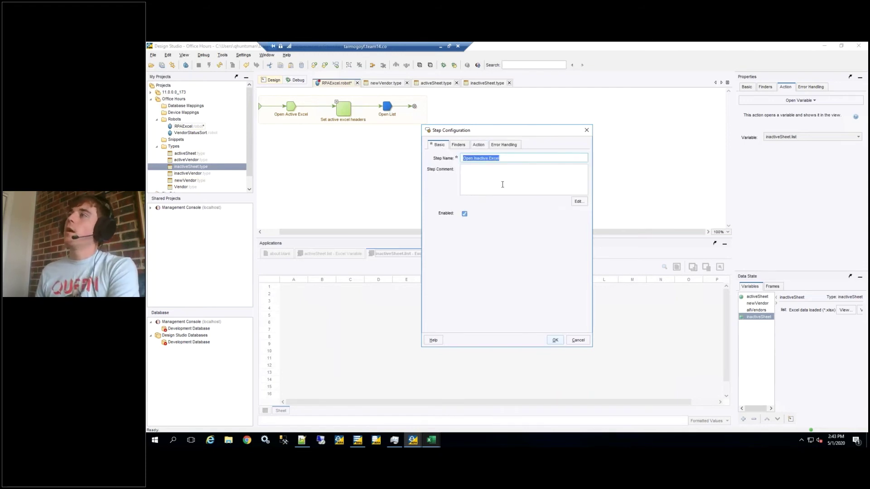
click(476, 173)
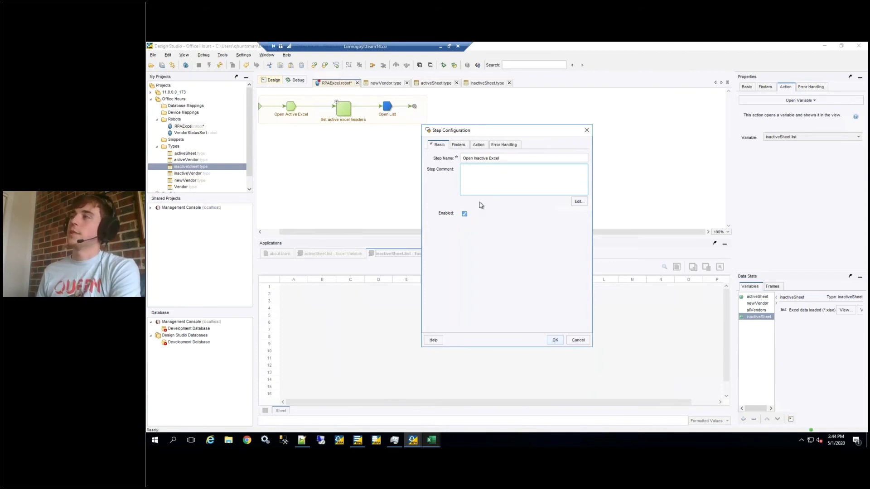
click(464, 145)
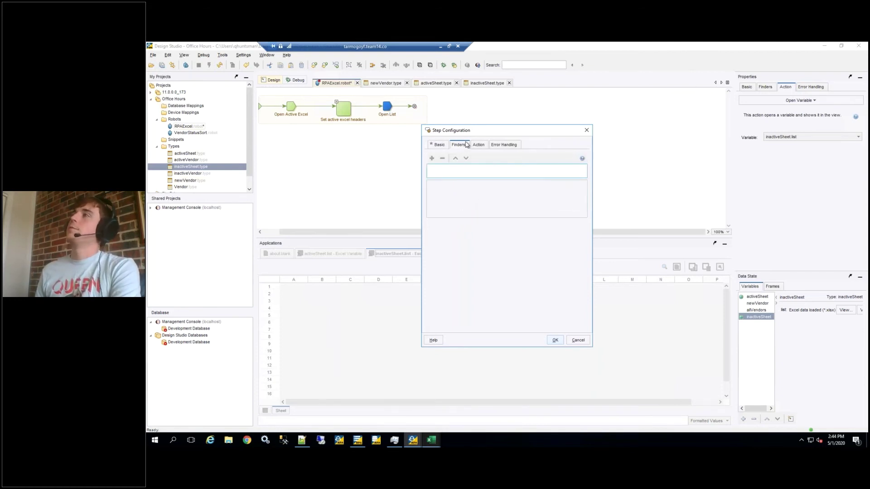
drag(546, 130, 587, 137)
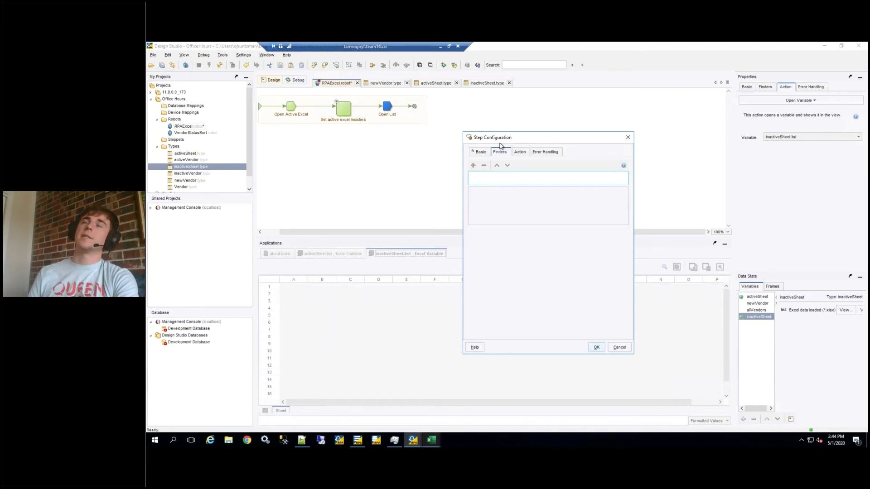
click(521, 151)
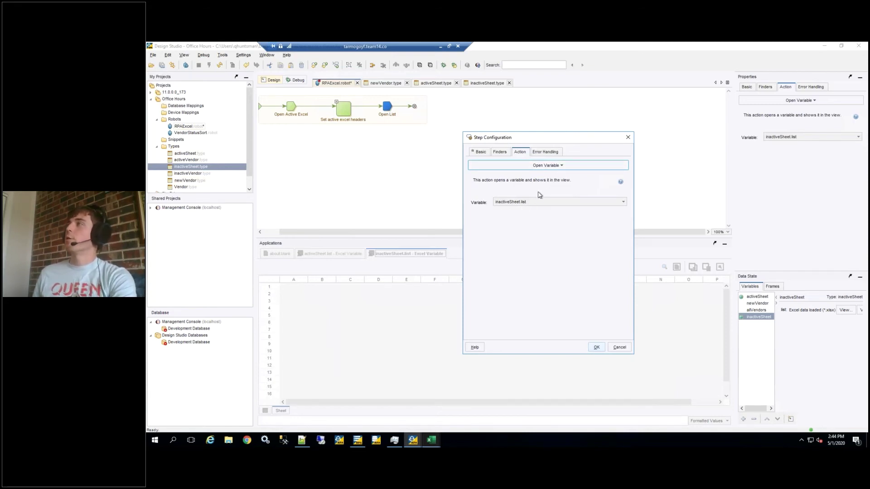
click(546, 153)
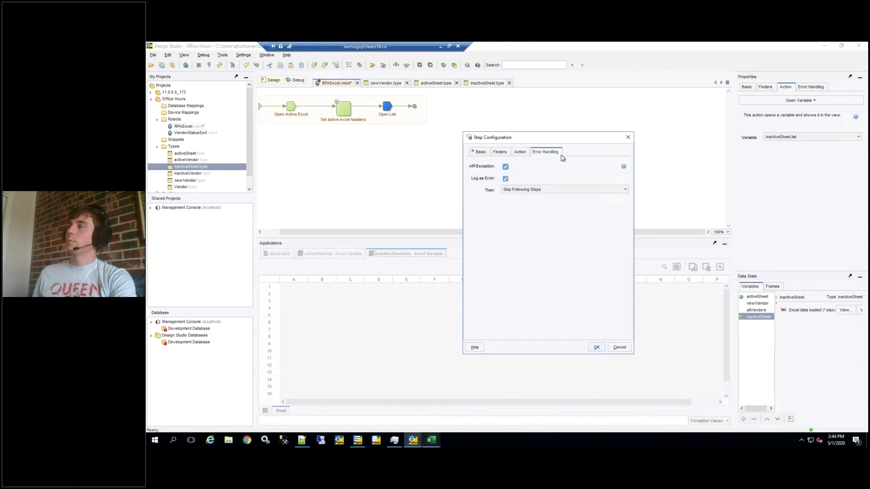
click(522, 155)
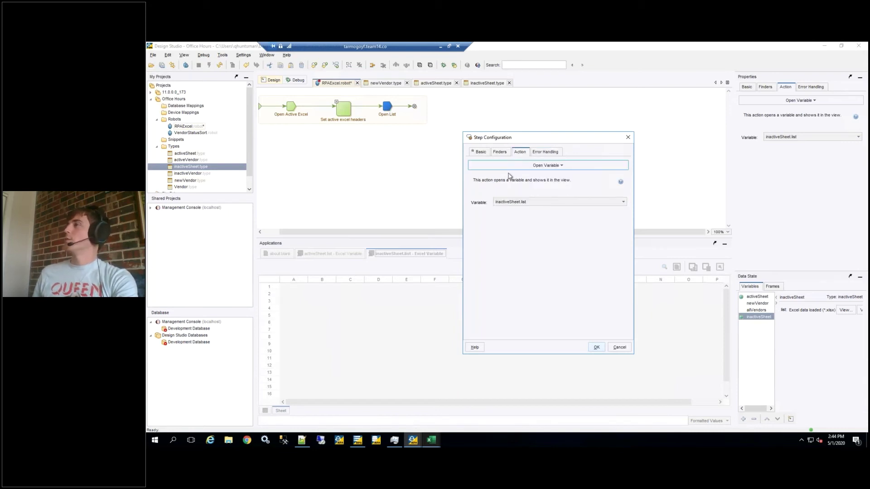
click(597, 347)
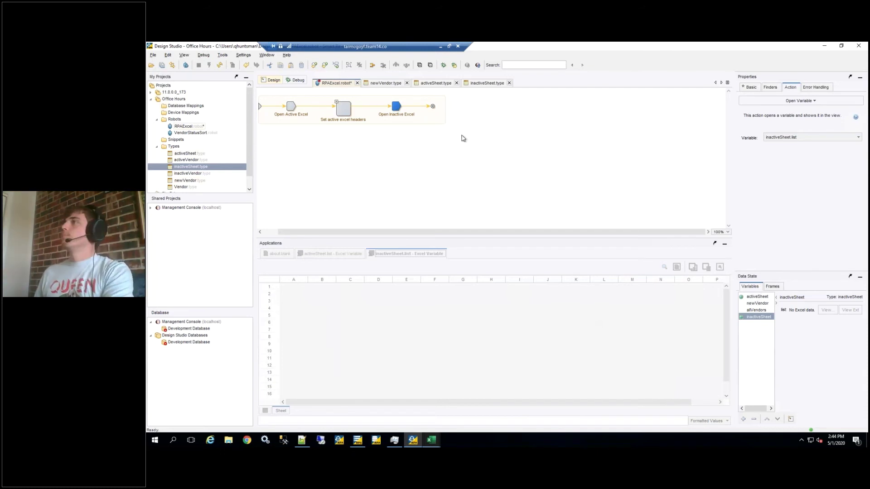
After Open Inactive Excel, add a step that sets cell A1 of inactiveSheet.list to the text "vendorid".
click(433, 107)
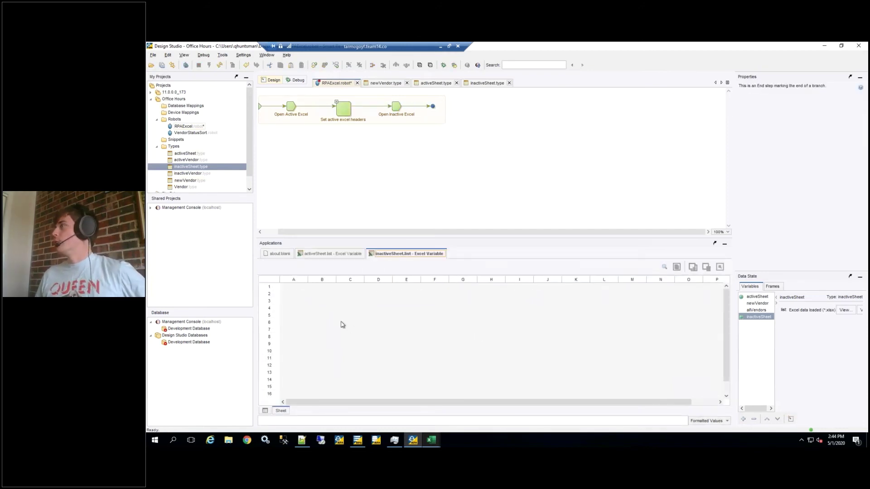
click(294, 287)
right_click(293, 290)
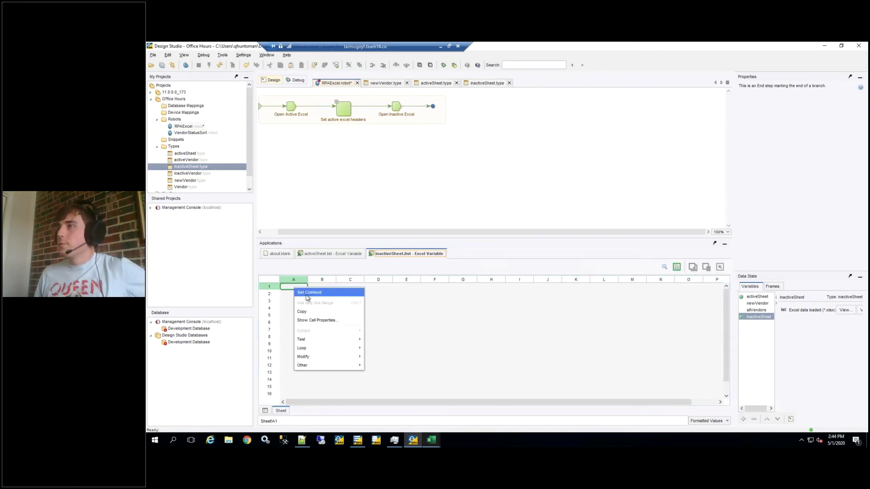
mouse_move(316, 357)
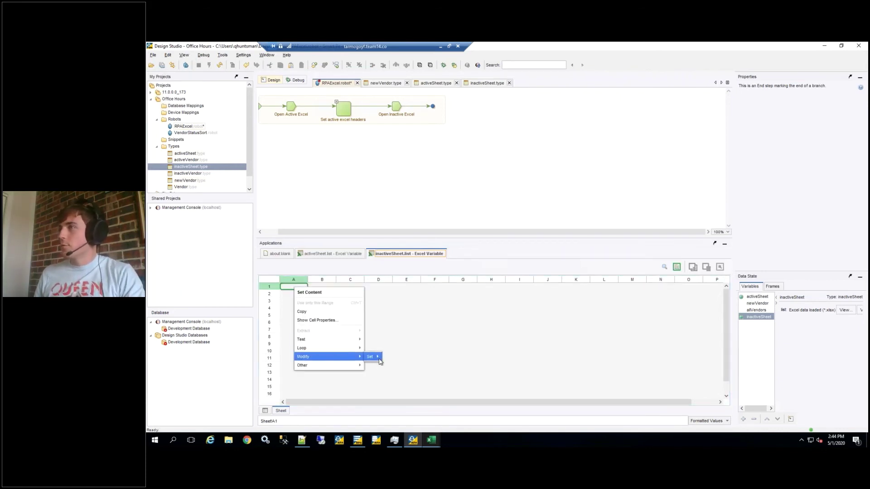
mouse_move(377, 358)
click(389, 303)
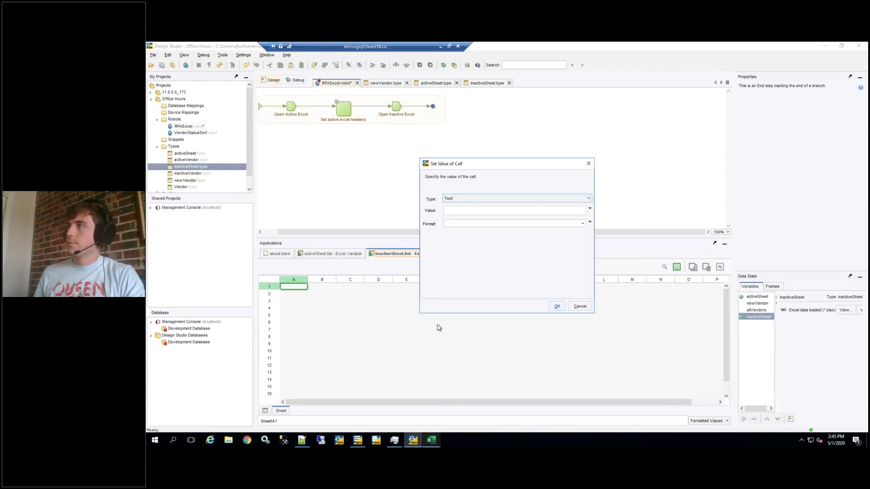
click(477, 211)
text(vendorid)
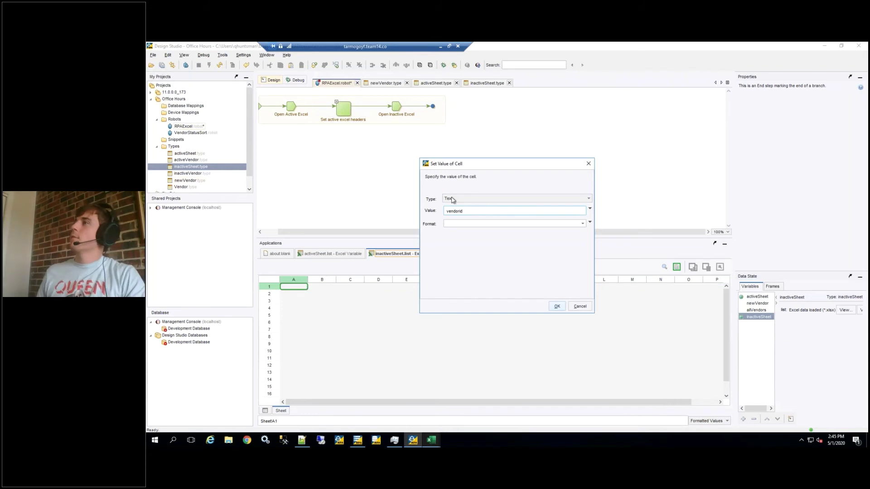
drag(483, 166, 511, 166)
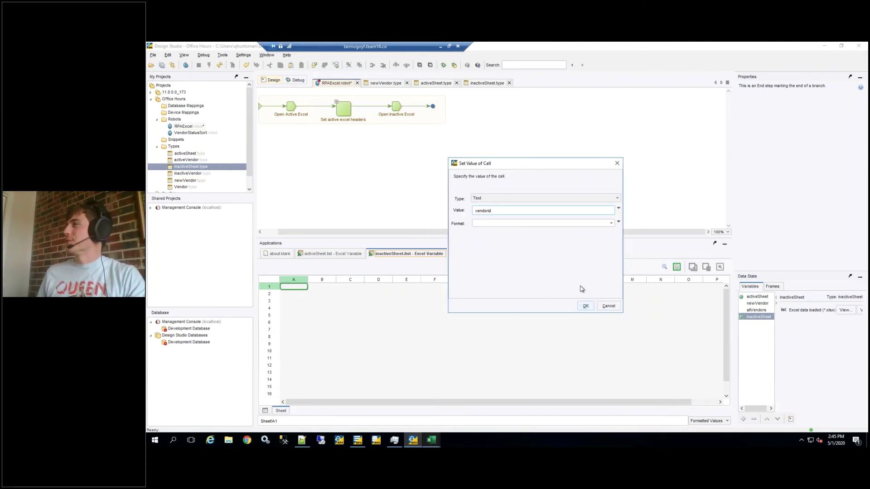
click(585, 305)
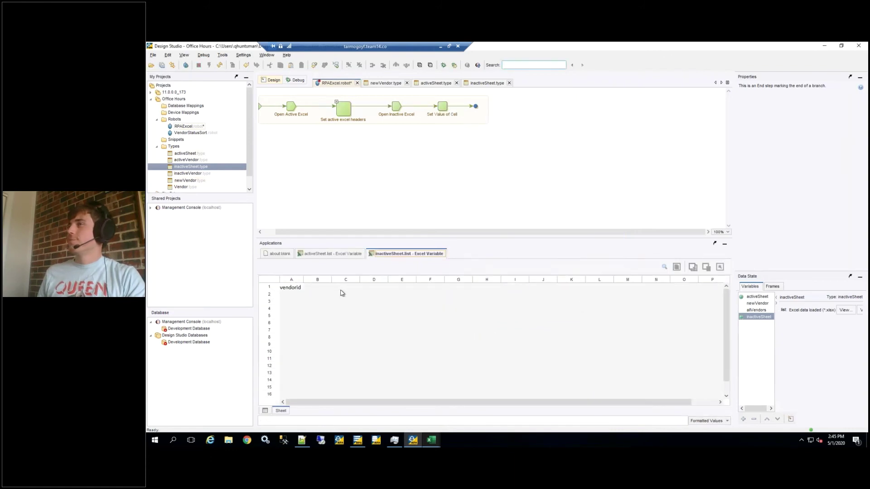
Add a step that sets cell B1 of inactiveSheet.list to the text "vendorname".
click(316, 287)
right_click(316, 287)
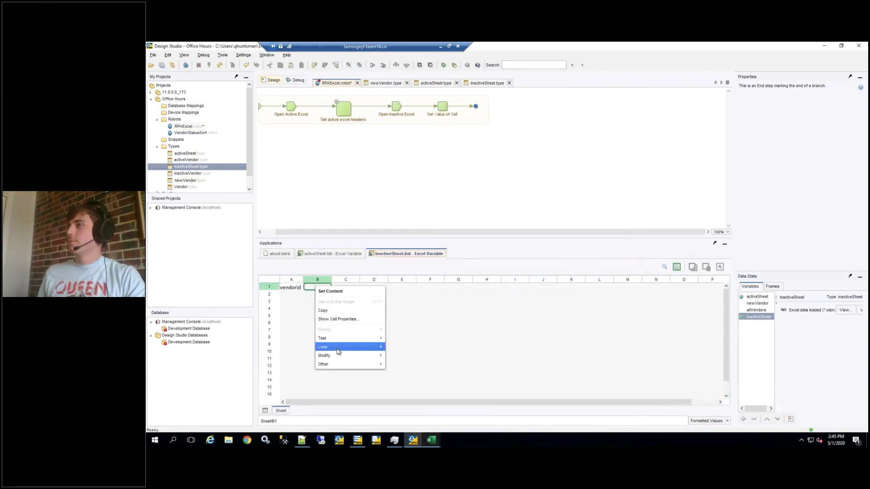
mouse_move(339, 356)
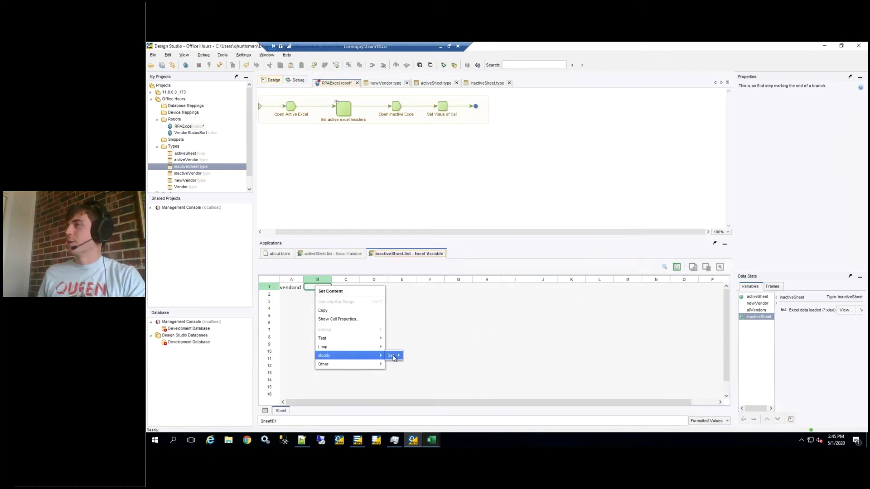
mouse_move(393, 357)
click(417, 302)
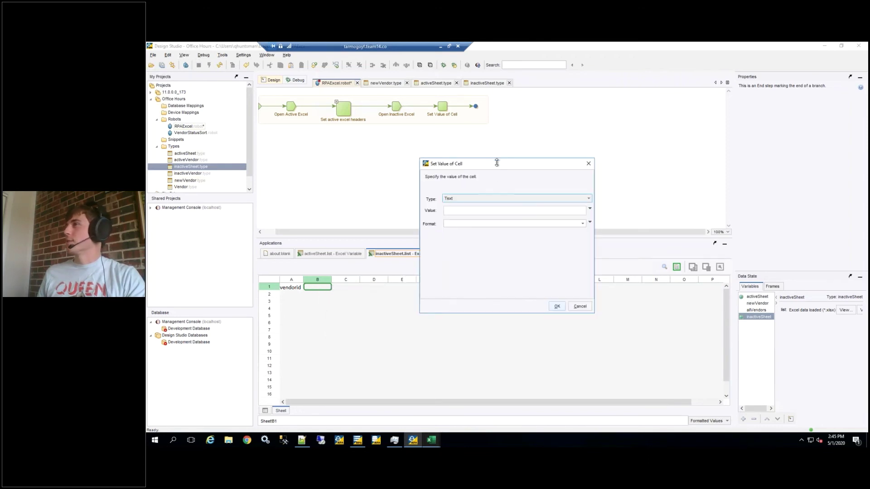
drag(498, 161, 573, 153)
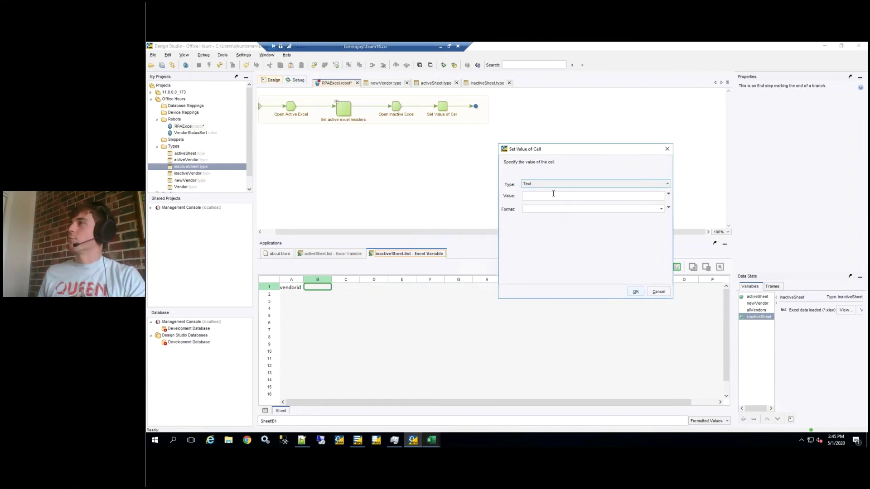
click(553, 193)
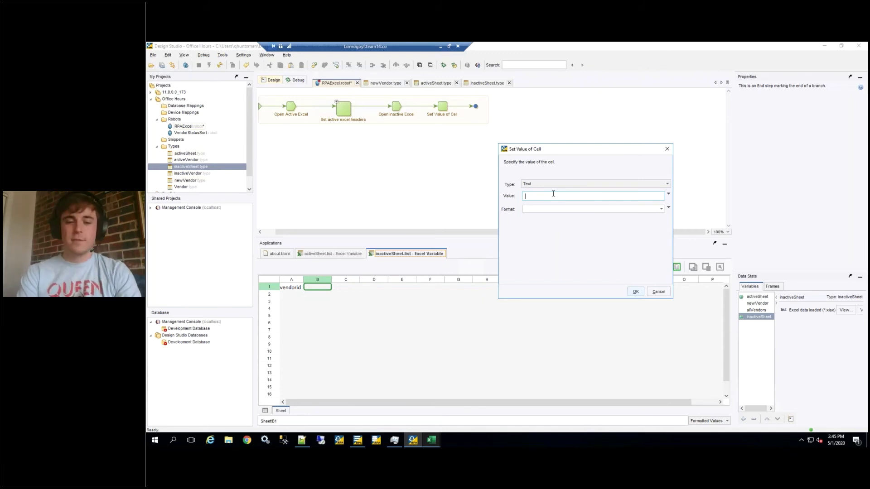
text(vendorname)
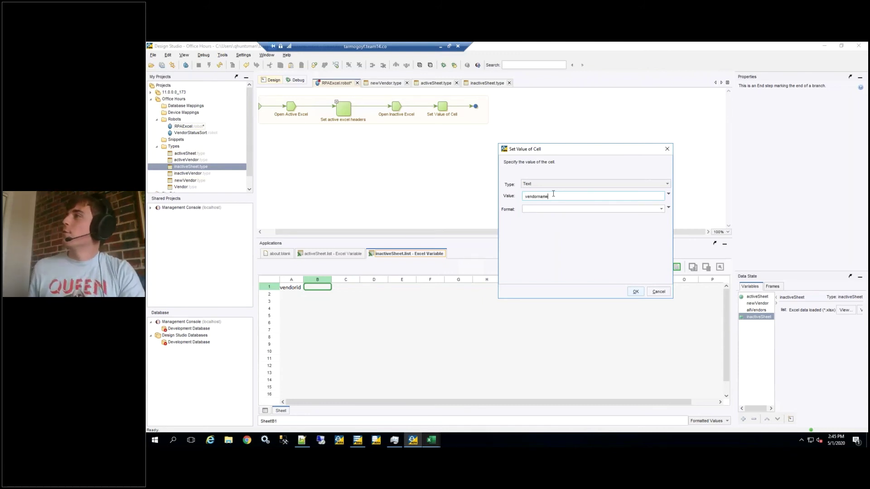
click(636, 292)
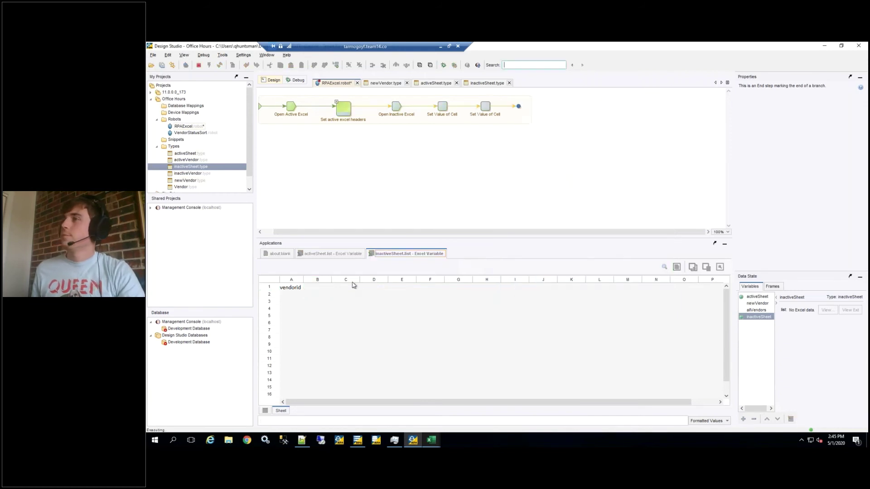
Add a step that sets cell C1 of inactiveSheet.list to the text "vendorstatus".
click(346, 288)
right_click(347, 291)
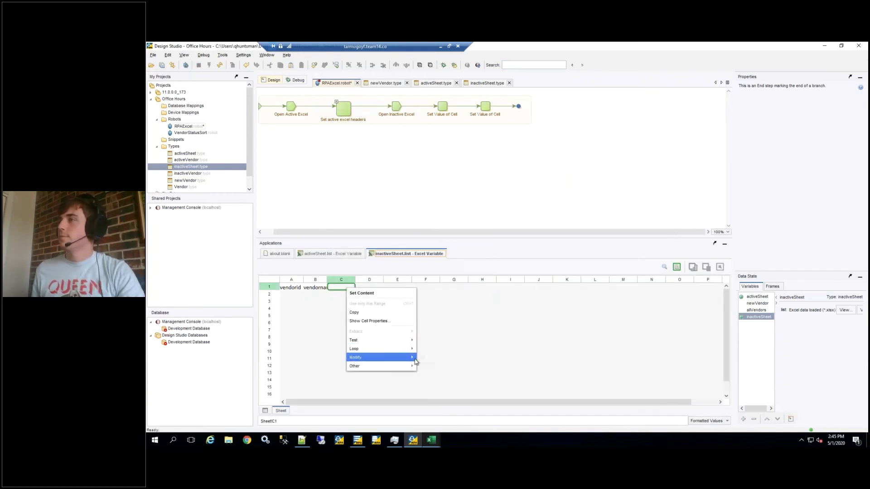
mouse_move(385, 358)
mouse_move(422, 357)
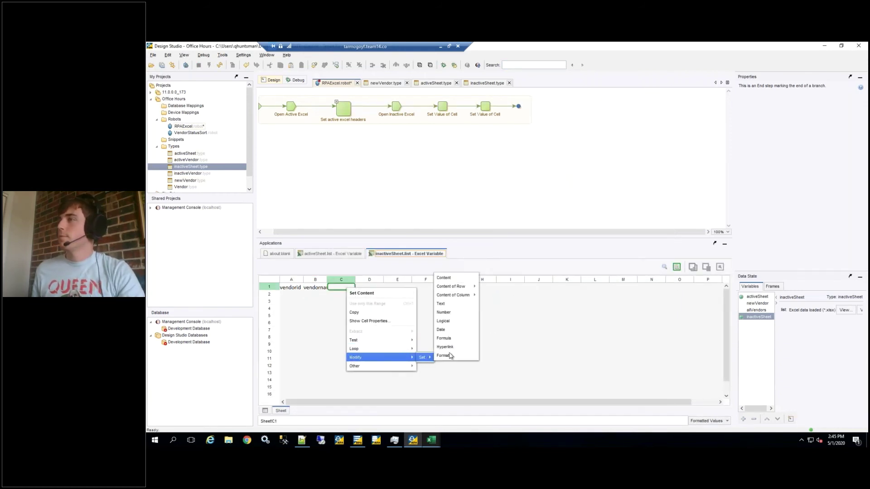
click(442, 304)
click(470, 213)
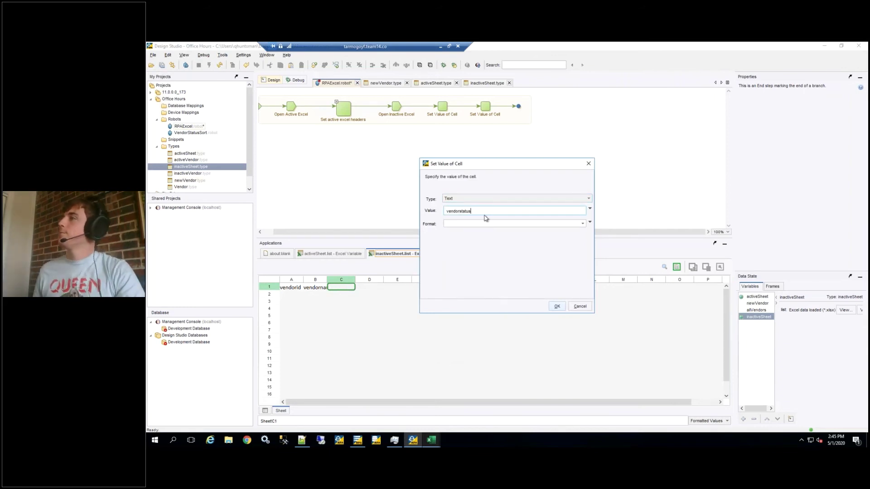
click(557, 306)
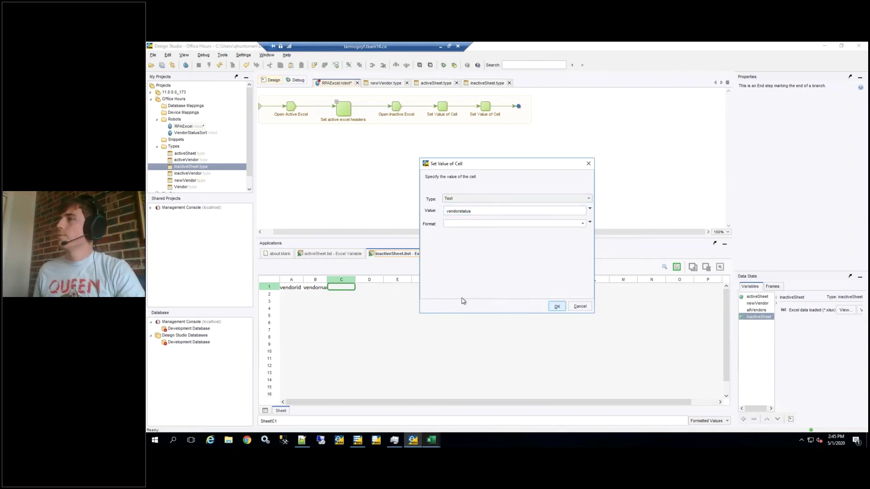
Add a step that sets cell D1 of inactiveSheet.list to the text "address1".
right_click(372, 289)
mouse_move(406, 356)
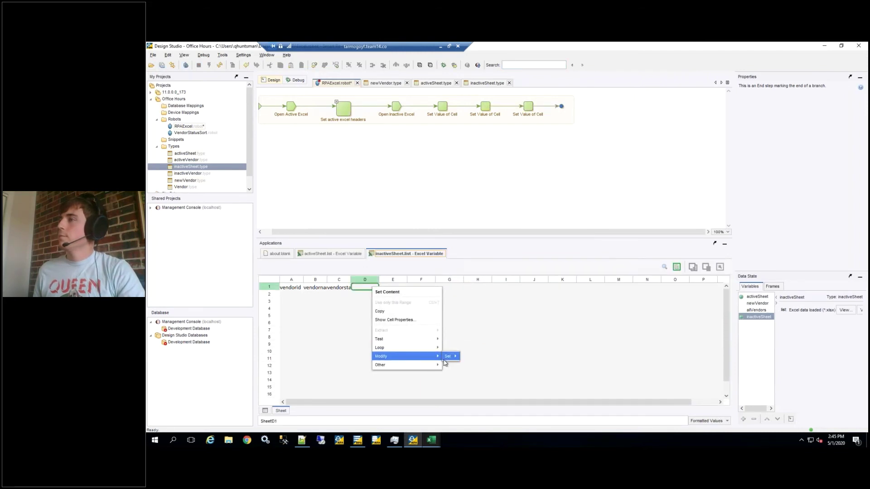
mouse_move(461, 359)
click(472, 302)
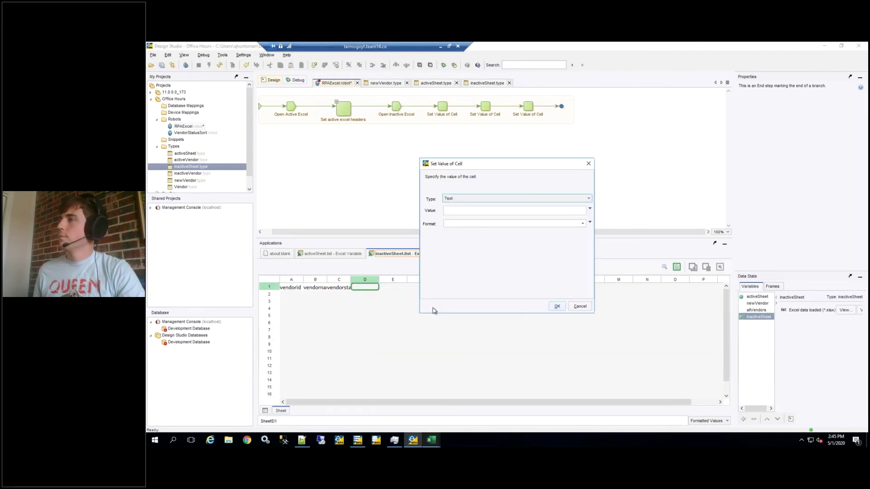
click(464, 209)
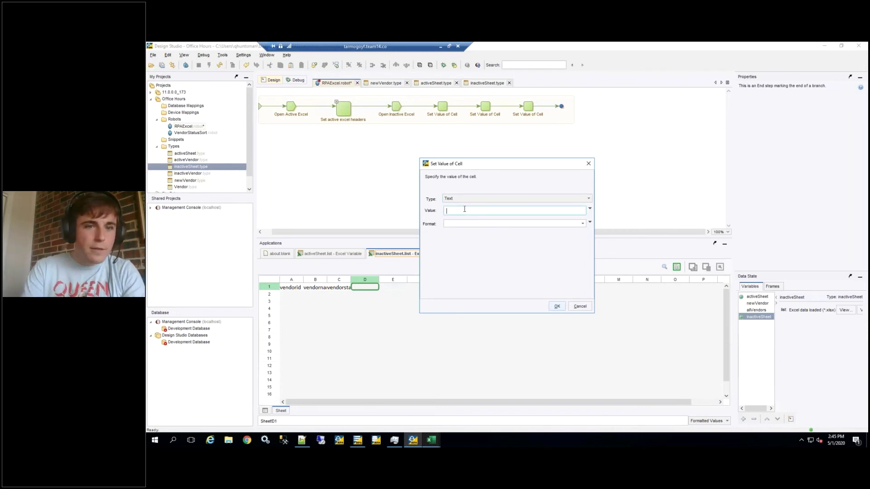
text(address)
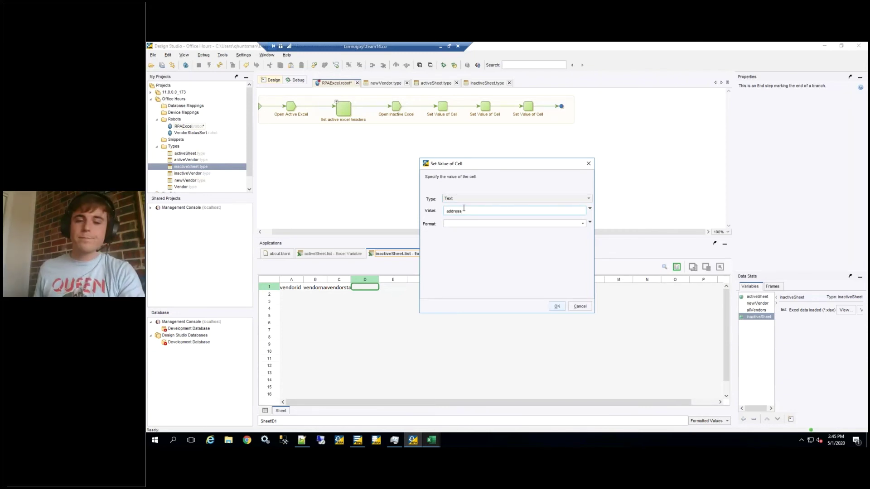
text(1)
click(557, 306)
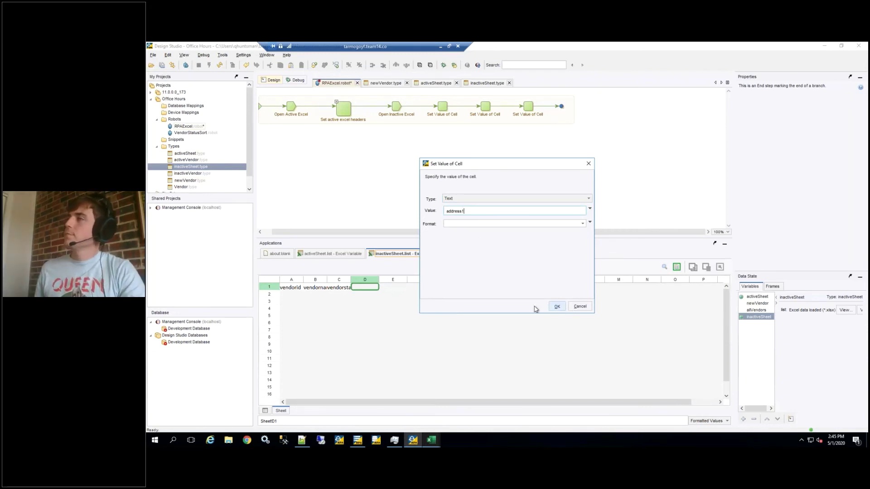
Add a step that sets cell E1 of inactiveSheet.list to the text "address2".
right_click(392, 290)
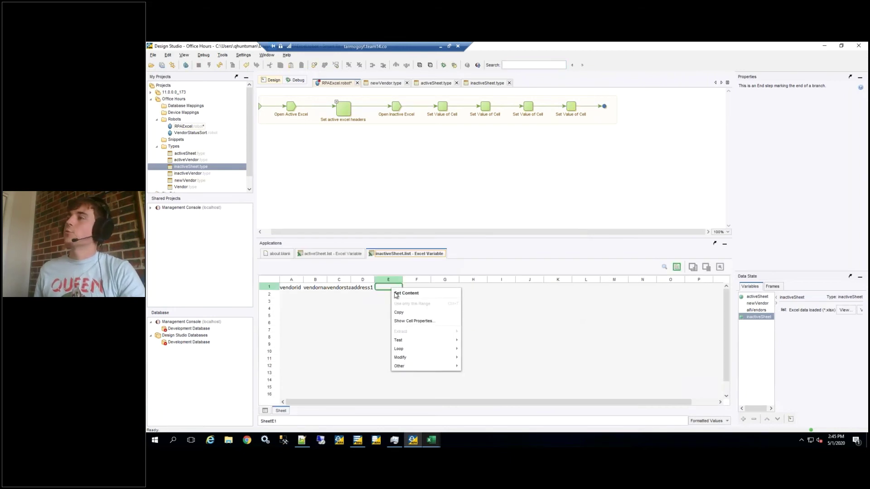
mouse_move(401, 361)
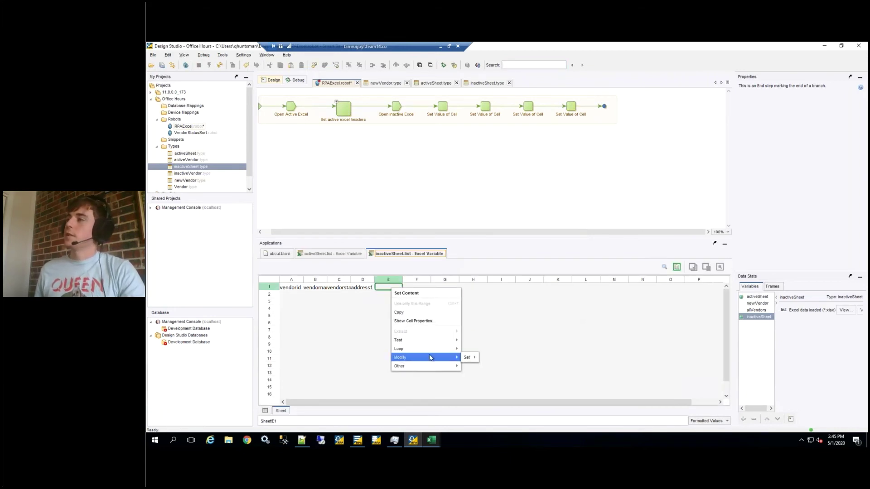
mouse_move(467, 357)
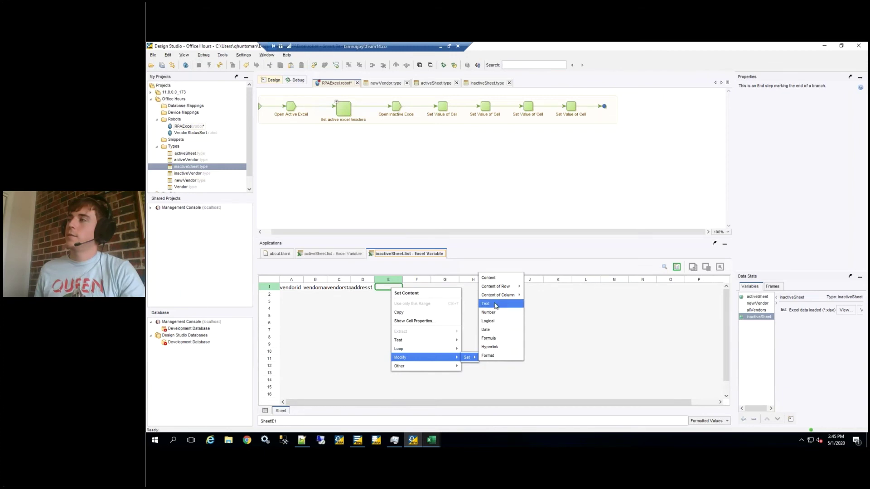
click(496, 305)
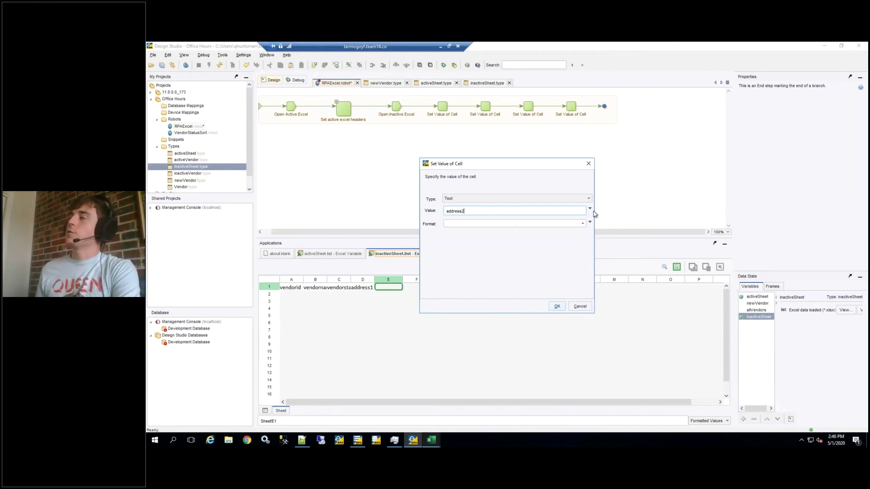
click(590, 210)
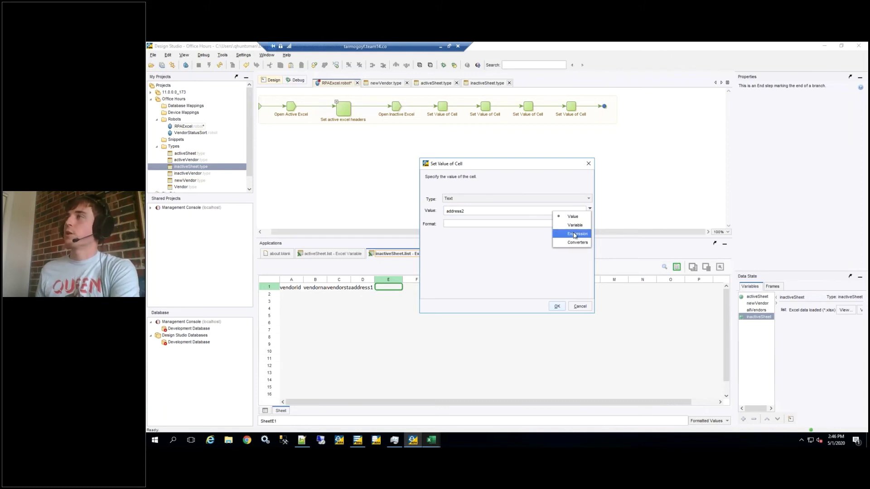
click(487, 255)
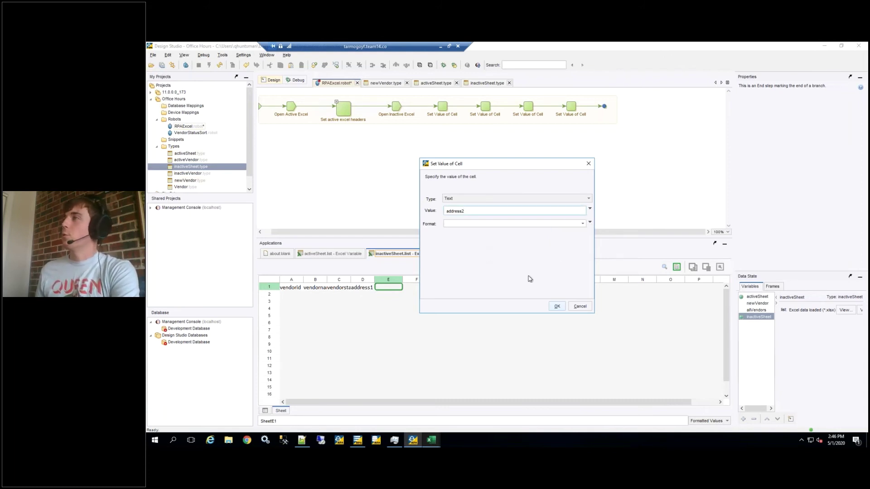
click(557, 306)
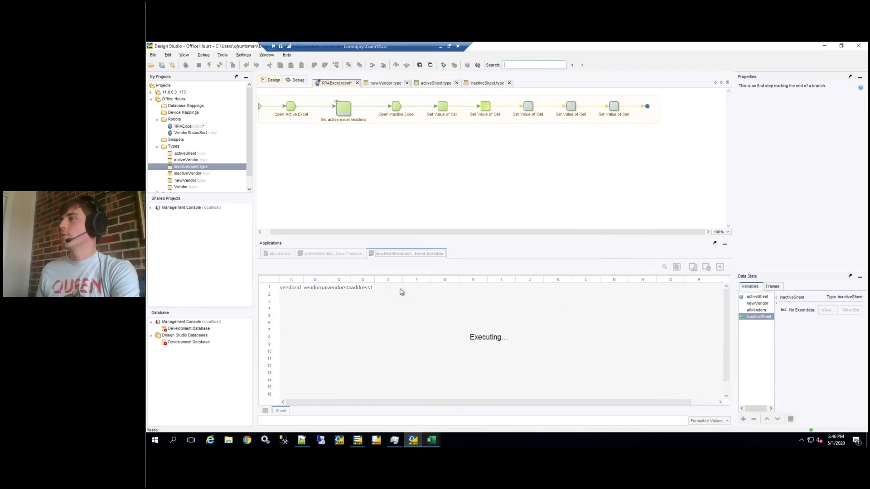
Add a step that sets cell F1 of inactiveSheet.list to the text "address3".
right_click(409, 290)
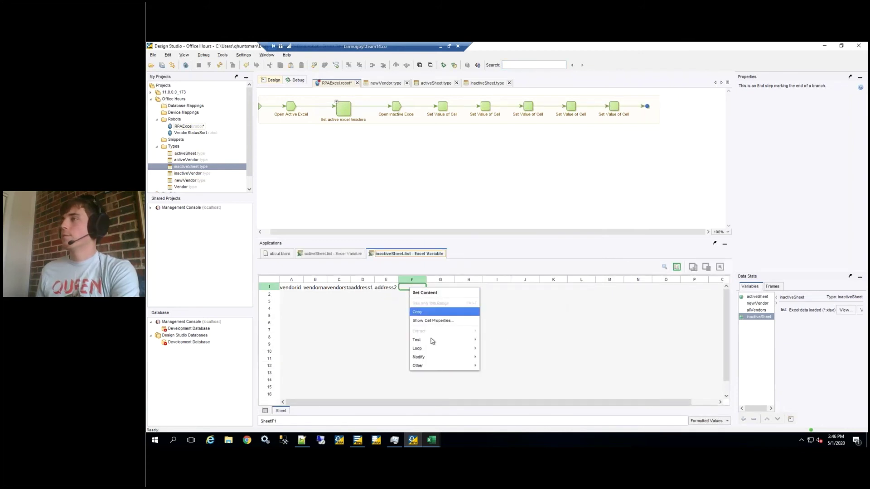
mouse_move(457, 358)
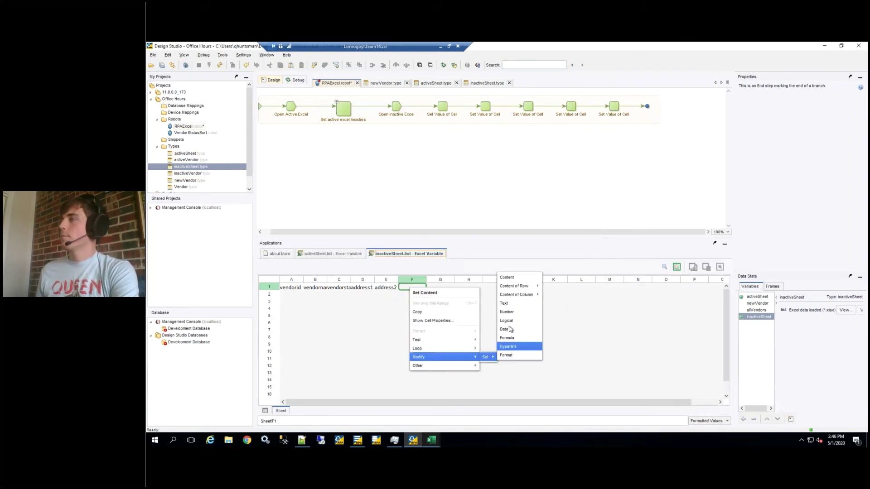
click(512, 304)
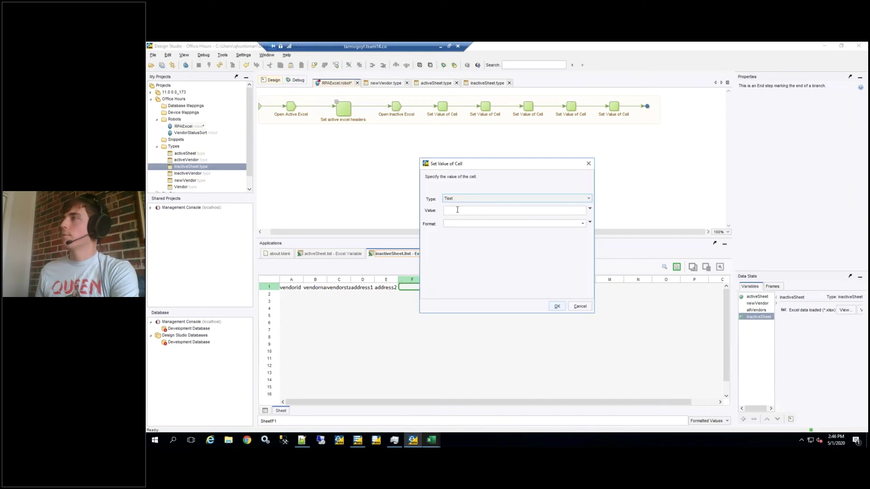
click(460, 210)
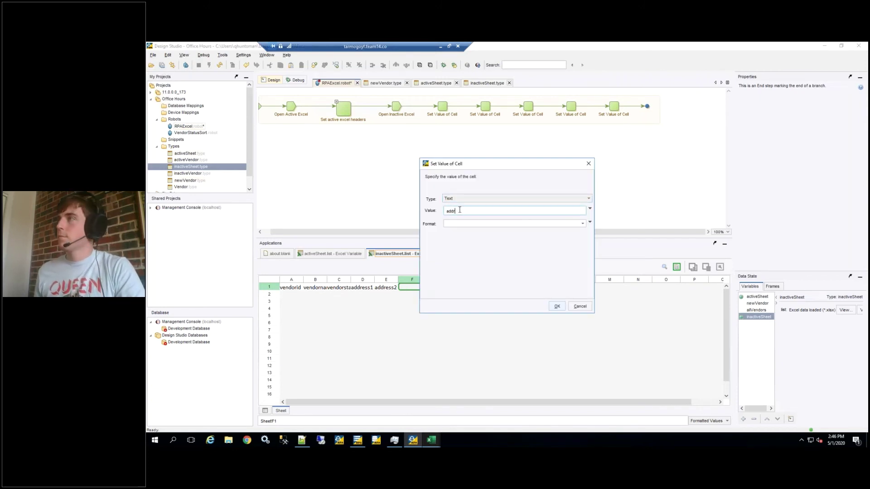
click(557, 306)
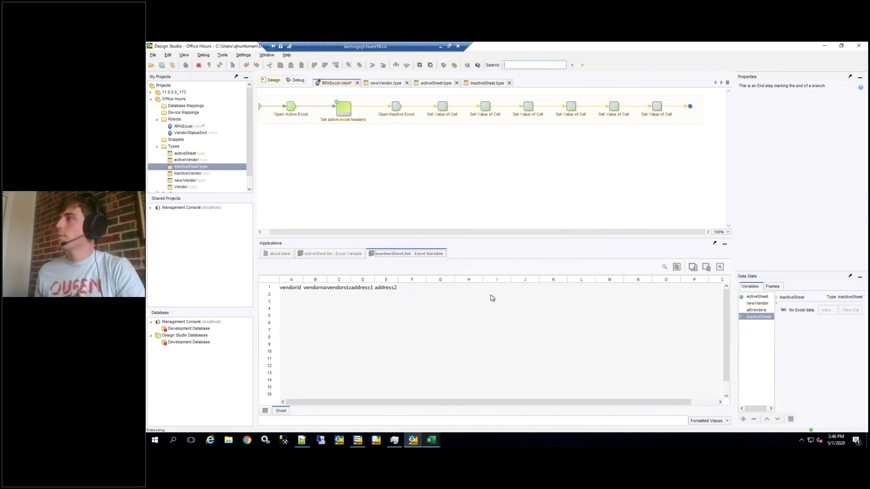
Add a step that sets cell G1 of inactiveSheet.list to the text "address4".
click(436, 287)
right_click(436, 287)
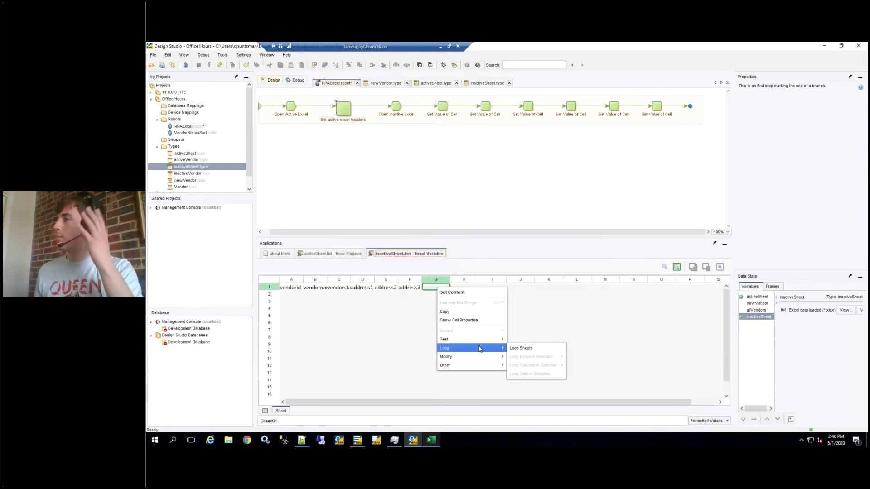
mouse_move(502, 356)
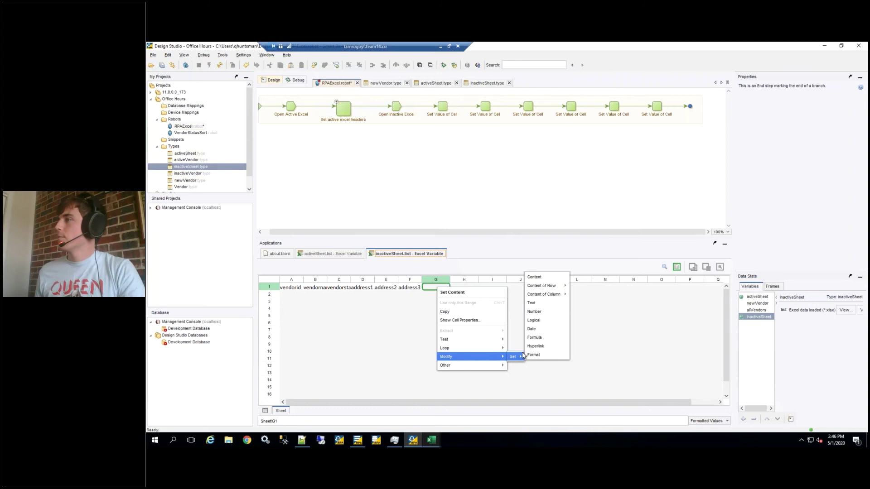
click(540, 304)
click(453, 211)
text(address4)
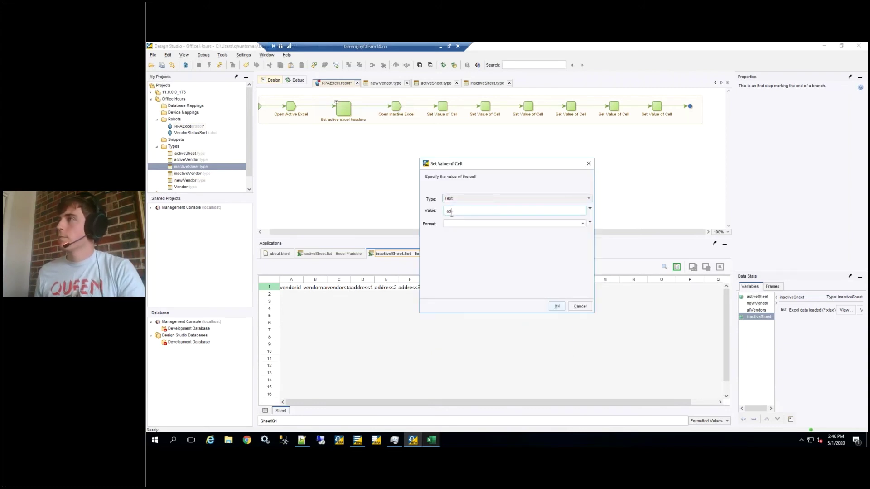
click(554, 307)
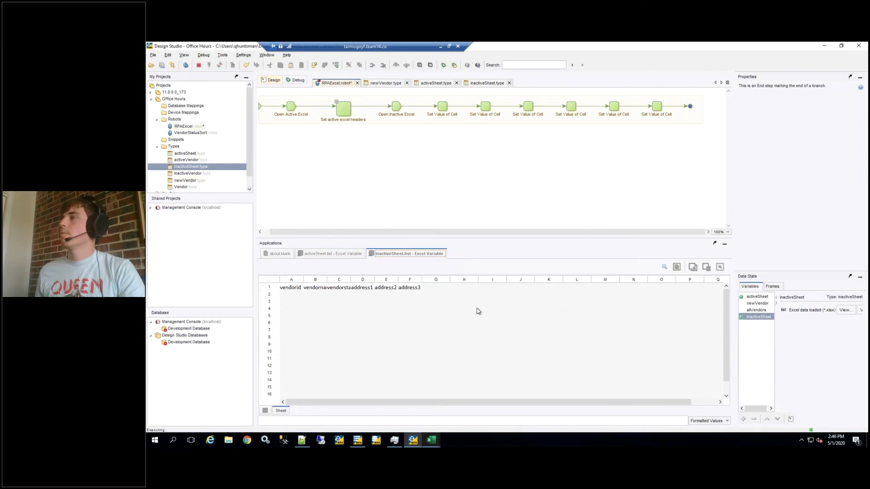
Add a step that sets cell H1 of inactiveSheet.list to the text "city".
right_click(461, 288)
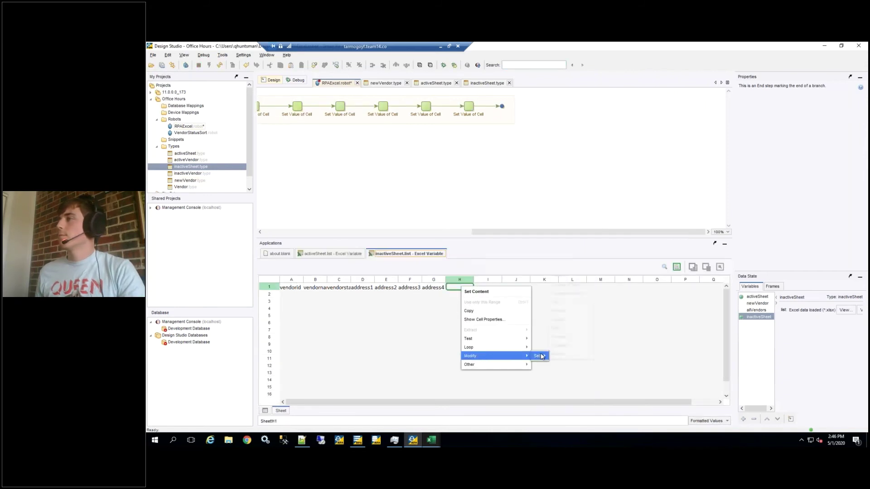
mouse_move(538, 356)
click(558, 307)
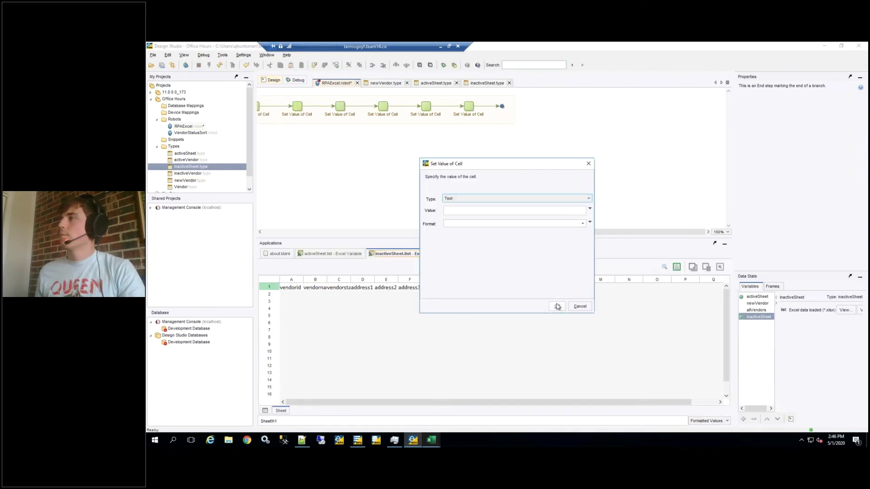
click(472, 211)
text(city)
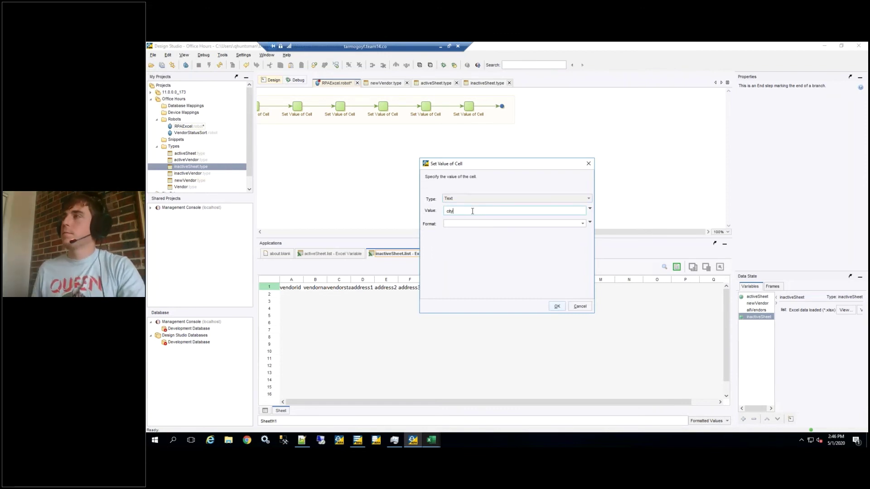
click(557, 307)
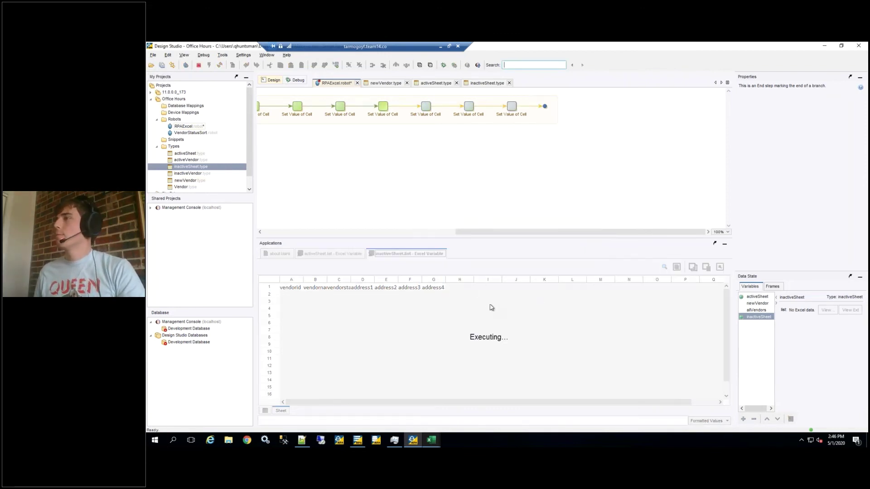
Add a step that sets cell I1 of inactiveSheet.list to the text "state".
right_click(484, 289)
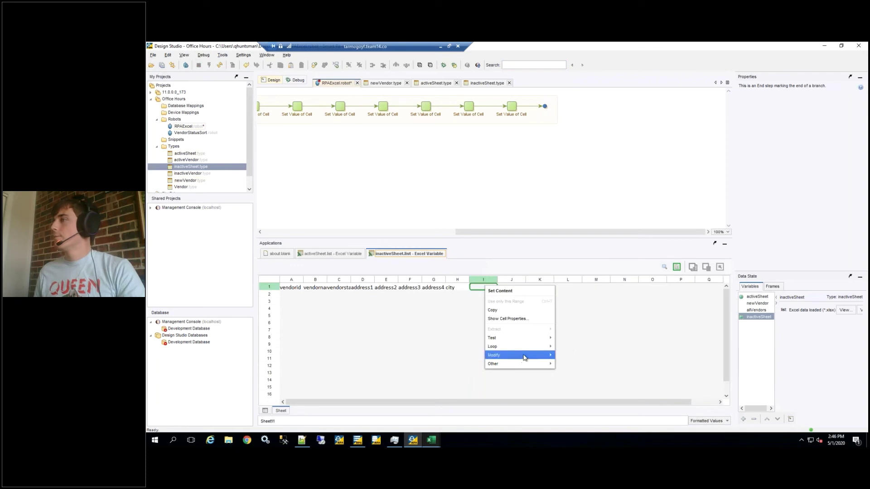
mouse_move(543, 355)
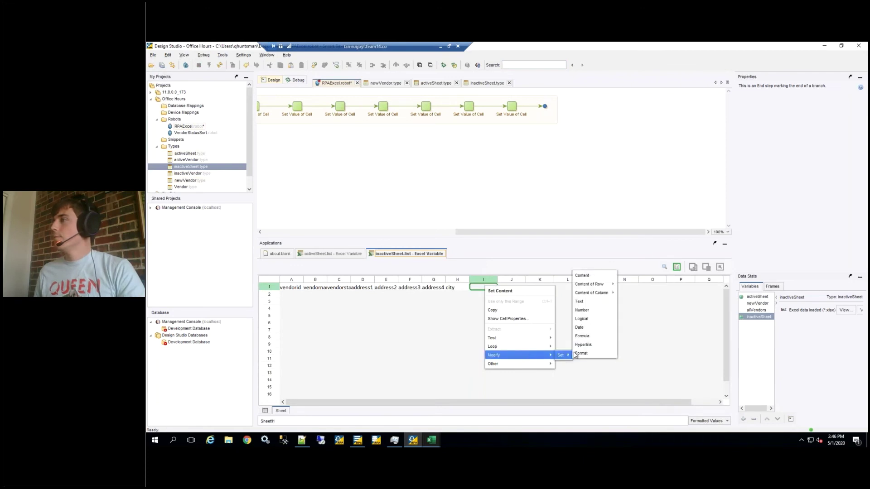
click(581, 303)
click(470, 208)
text(s)
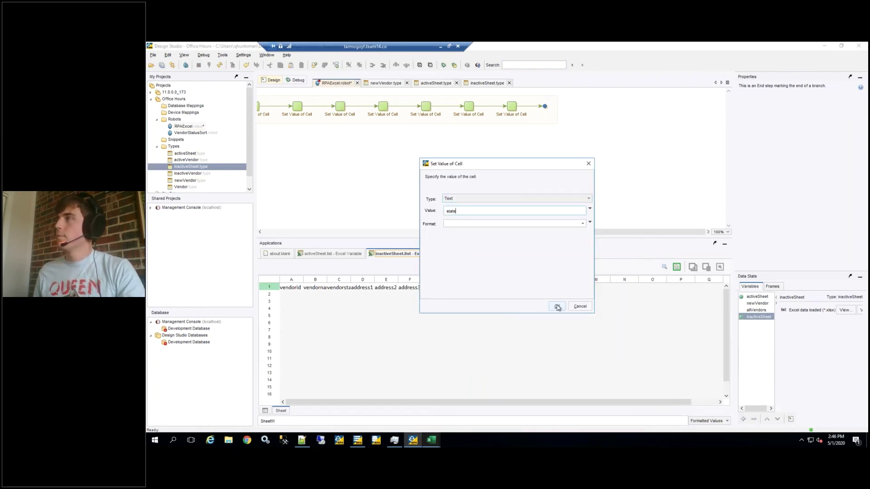
text(tate)
click(557, 307)
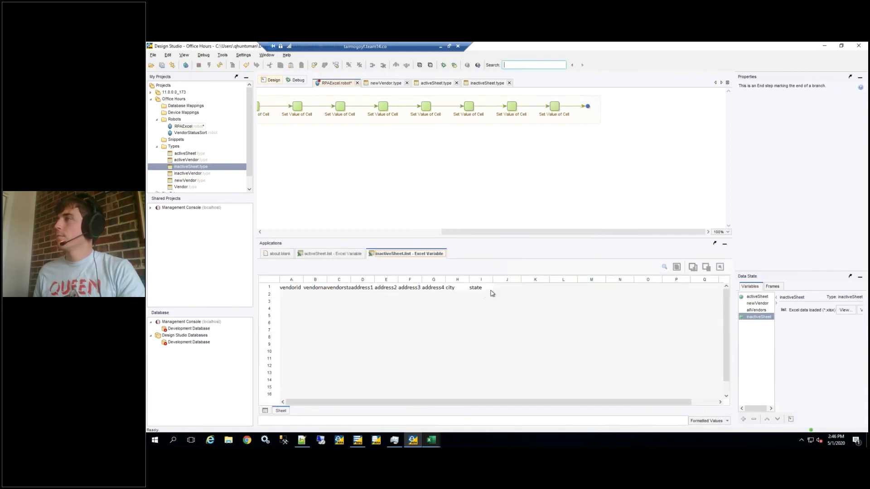
Add a step that sets cell J1 of inactiveSheet.list to the text "zip".
right_click(506, 288)
mouse_move(521, 359)
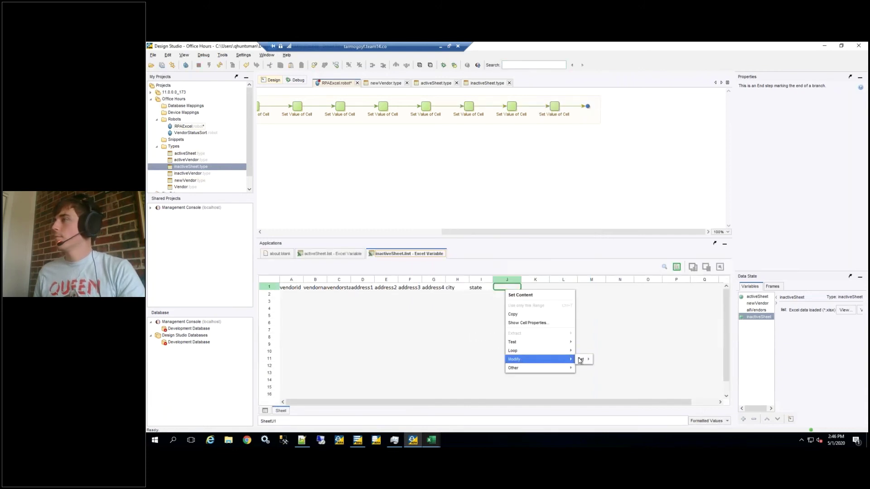
mouse_move(580, 360)
click(598, 312)
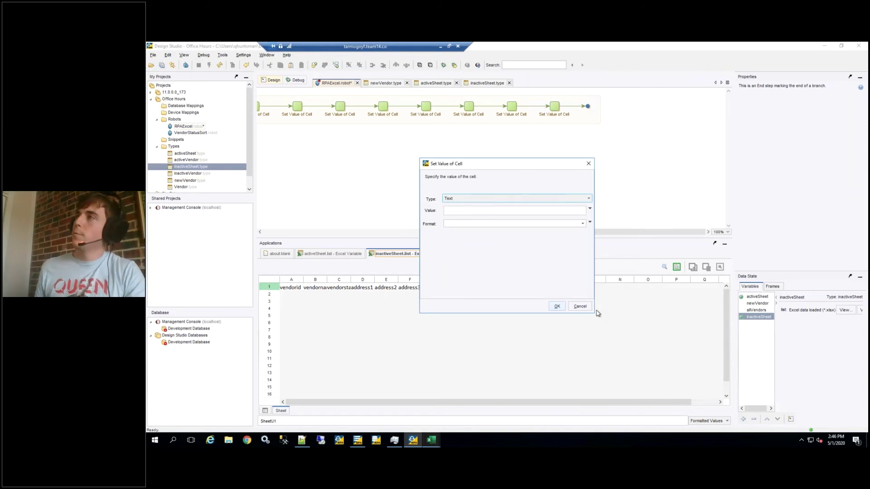
click(476, 211)
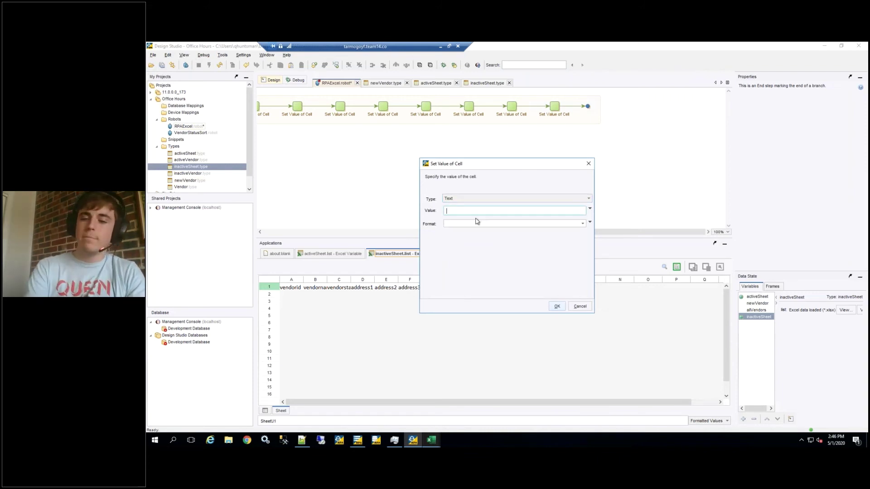
text(zip)
click(558, 306)
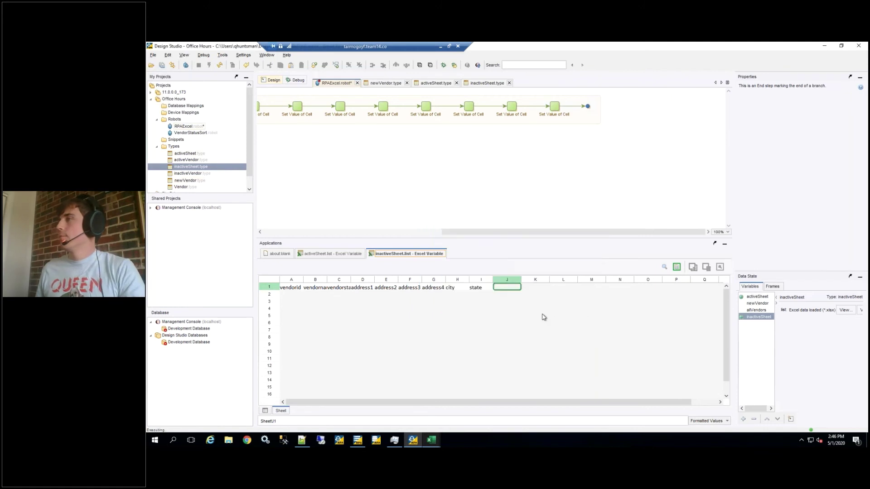
Add a step that sets cell K1 of inactiveSheet.list to the text "country".
right_click(530, 287)
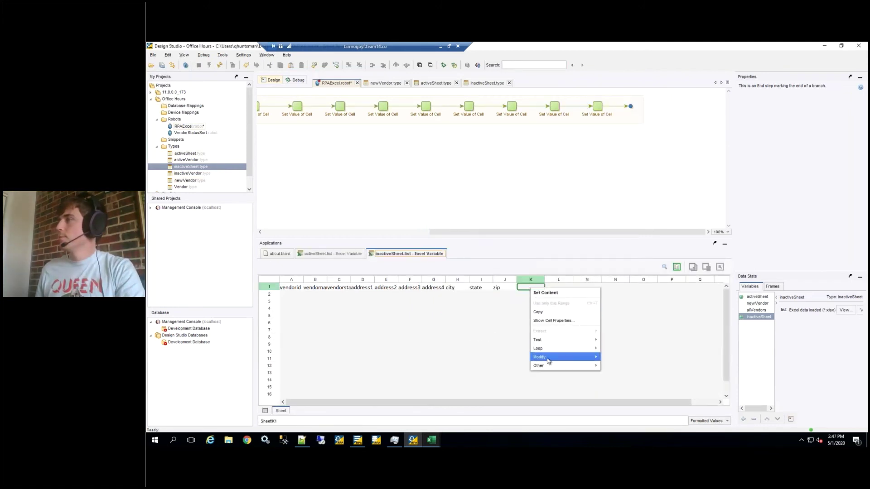
mouse_move(571, 357)
mouse_move(607, 358)
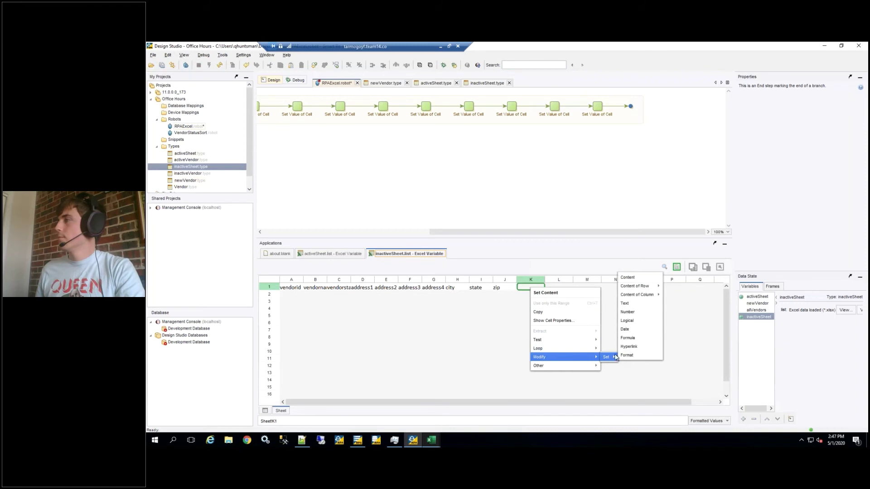
click(627, 306)
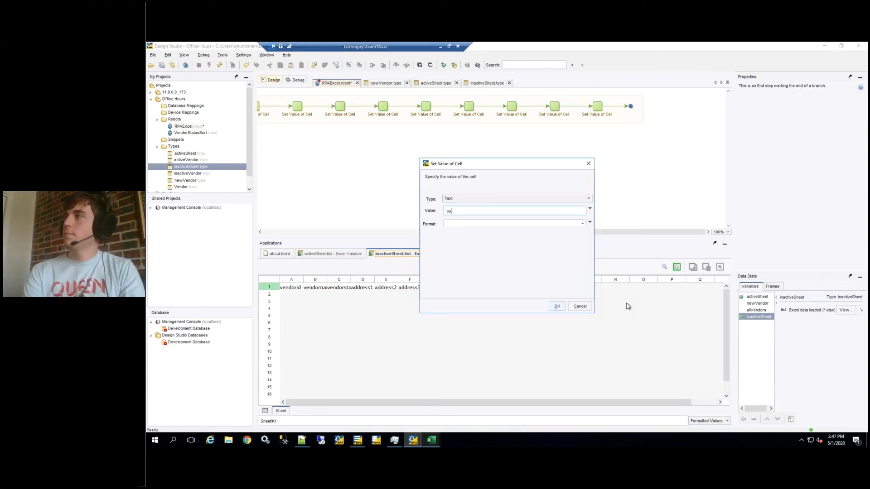
text(cou)
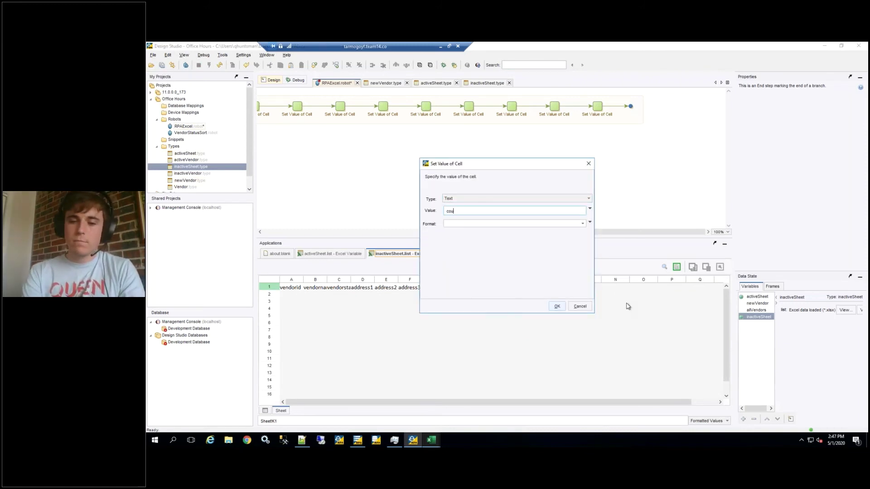
text(ntry)
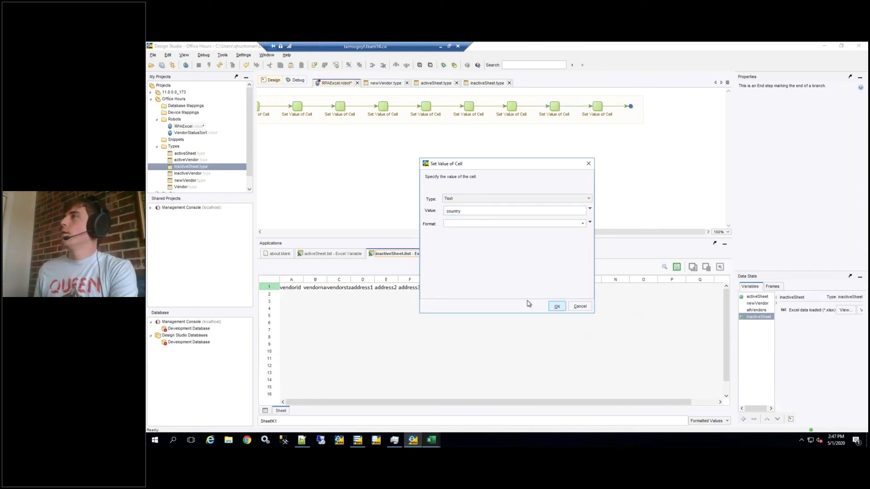
key(Return)
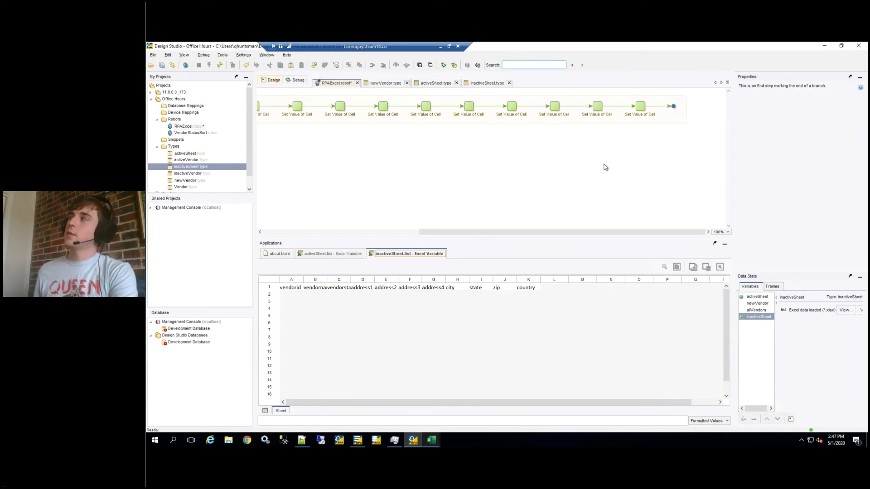
Group the inactive sheet's Set Value of Cell steps as "Set inactive vendor headers" and collapse the group.
drag(654, 94, 322, 136)
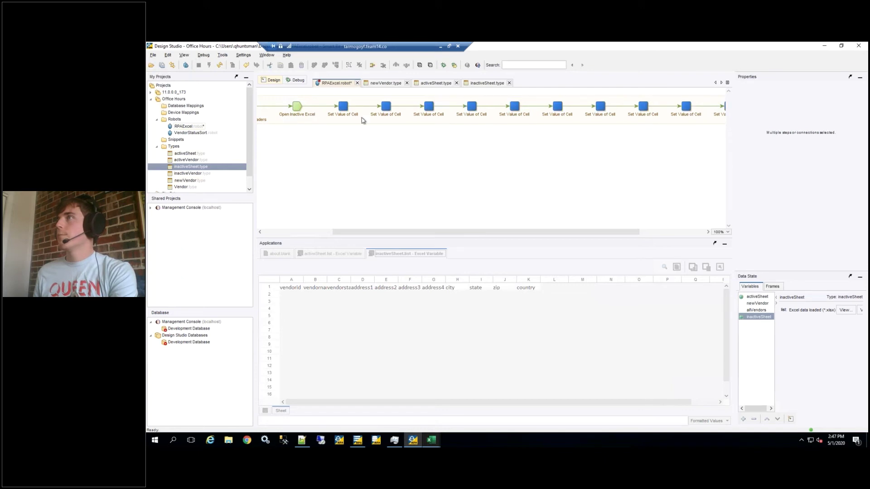
click(349, 66)
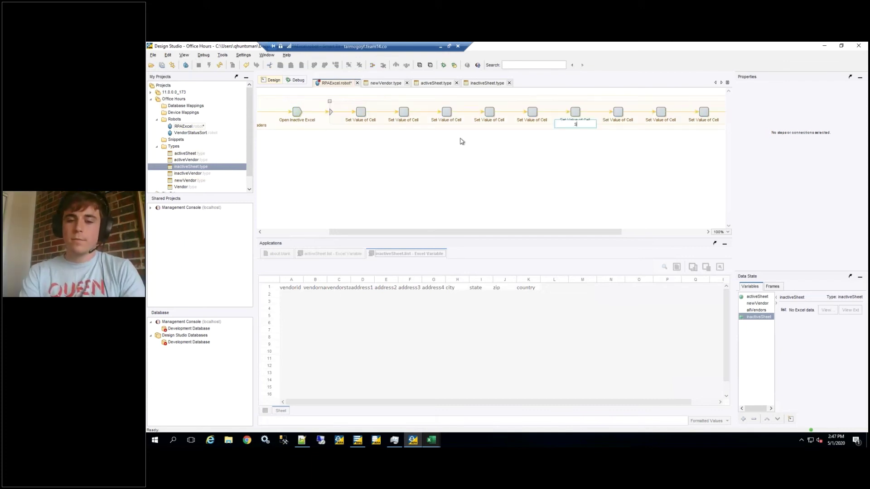
text(Set inactive)
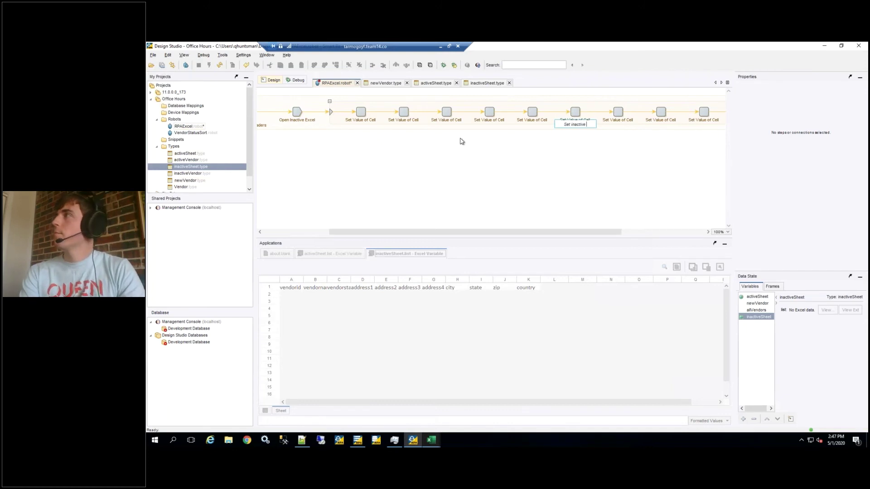
text( vendor heade)
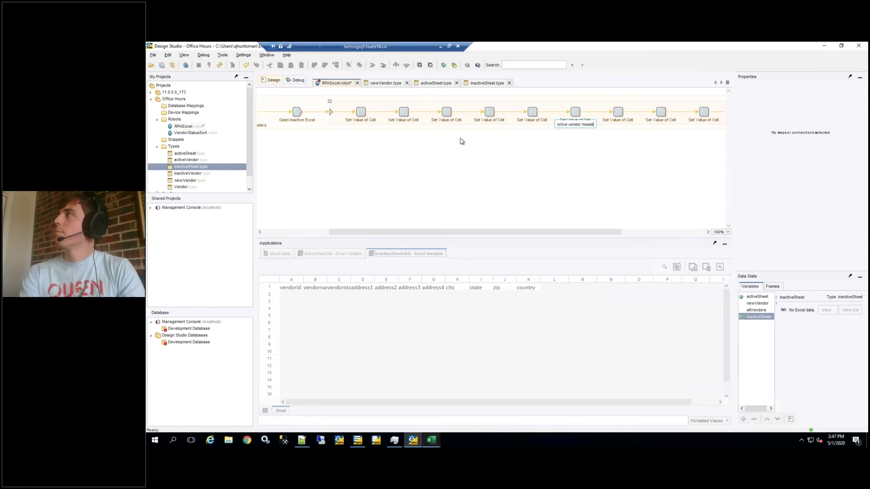
text(rs)
key(Return)
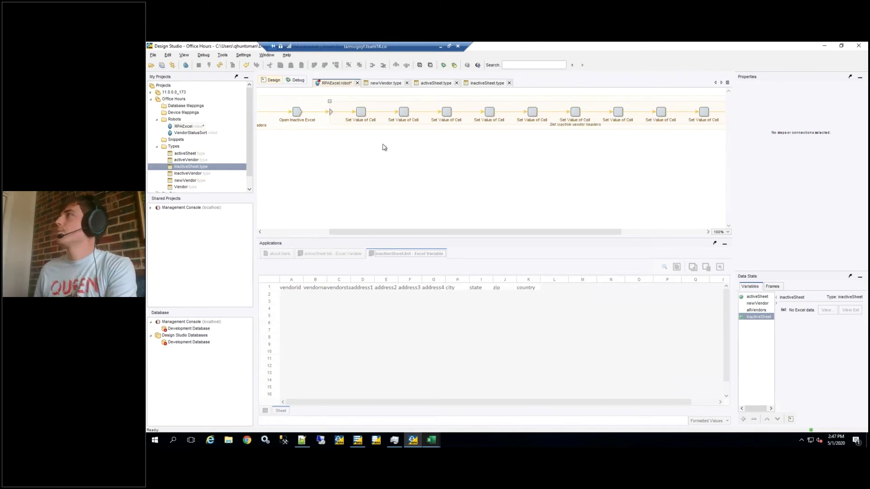
click(330, 102)
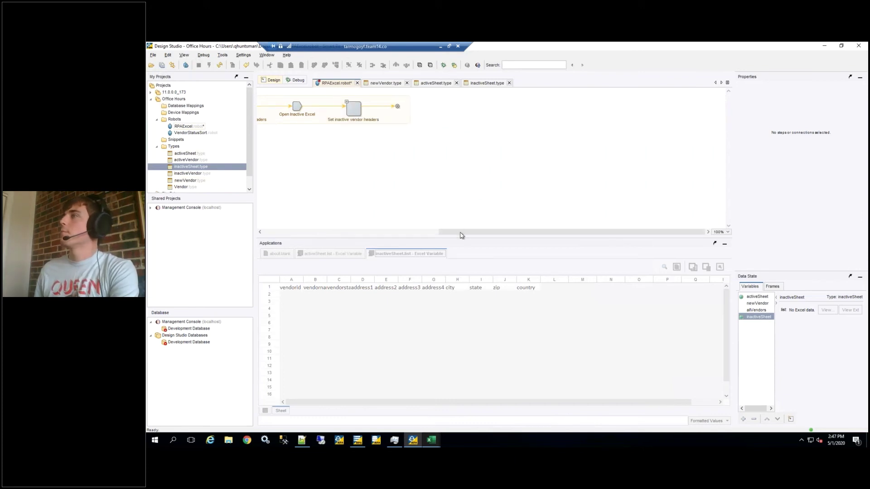
Run the robot through the inactive headers group and append a step that opens the allVendors variable.
drag(460, 235, 352, 233)
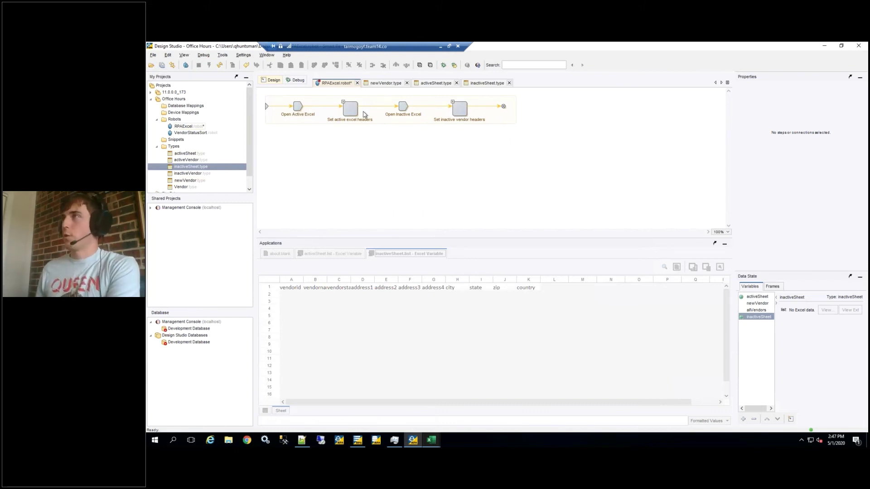
click(460, 109)
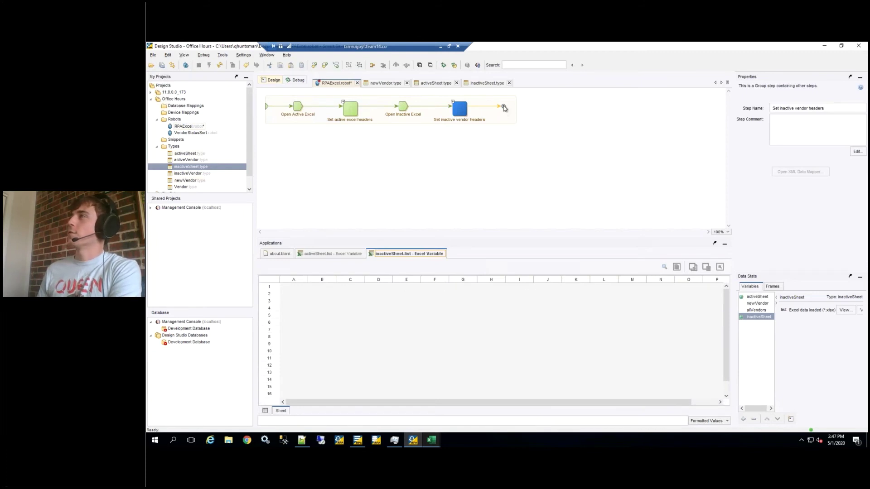
click(504, 107)
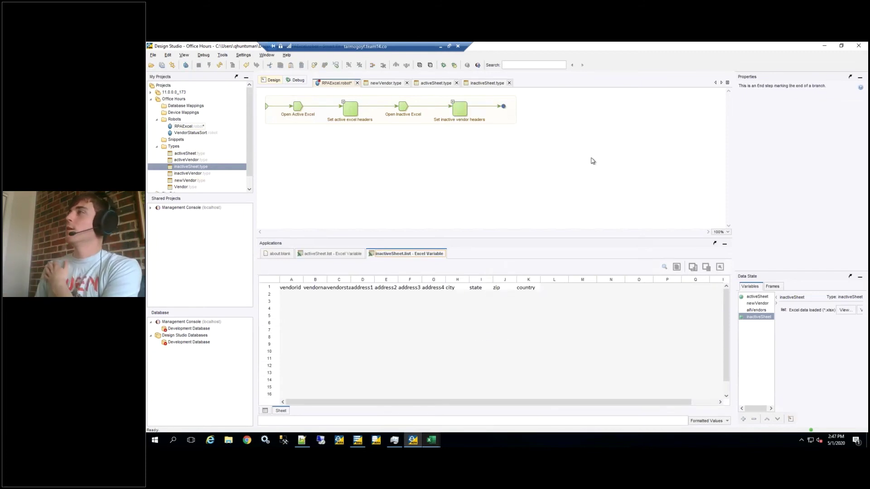
right_click(754, 311)
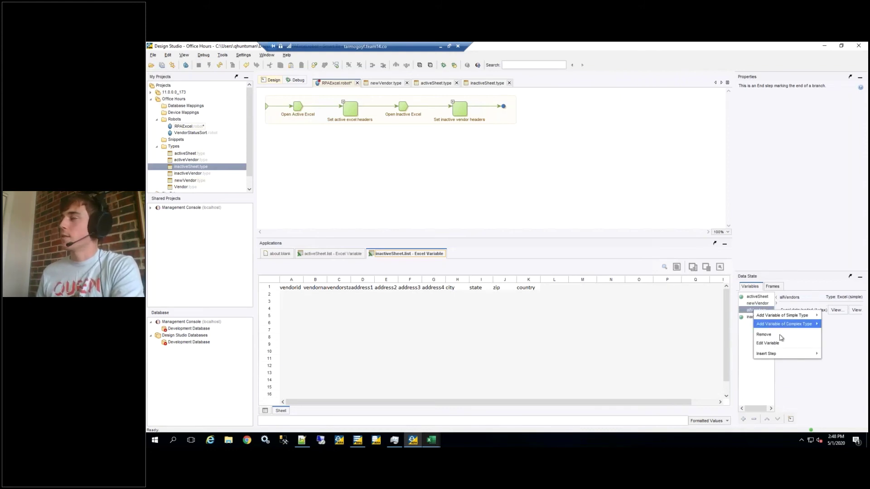
mouse_move(784, 354)
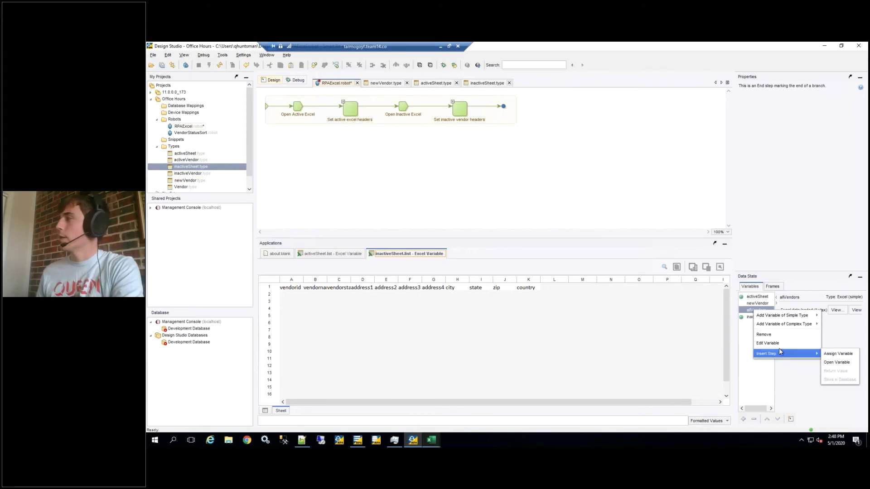
click(836, 362)
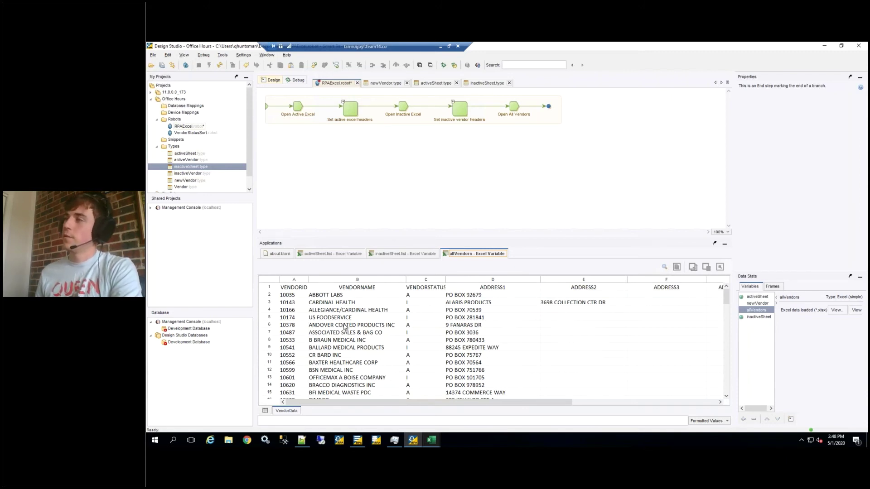
Add a loop over the rows of the whole VendorData sheet, excluding the first row.
click(267, 282)
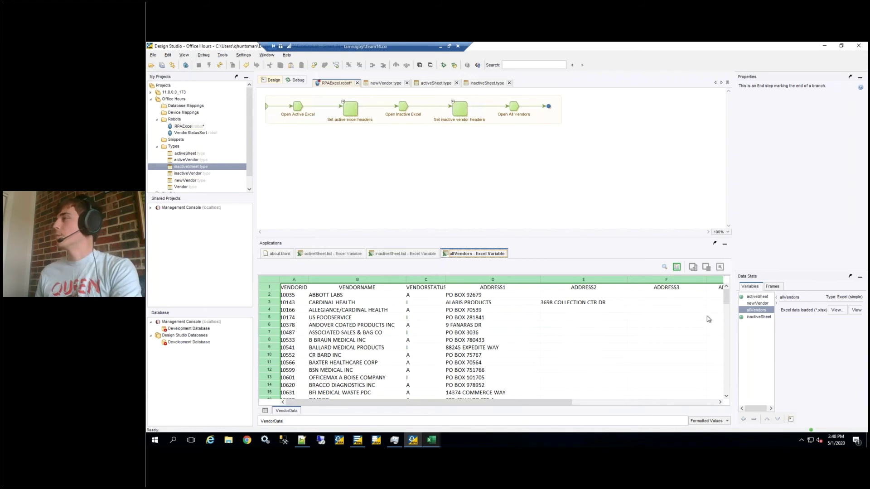
right_click(294, 305)
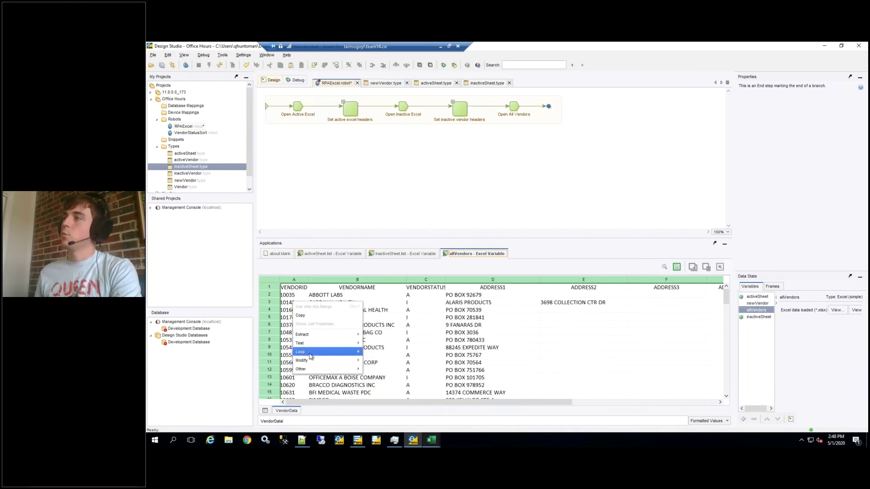
mouse_move(310, 354)
mouse_move(399, 361)
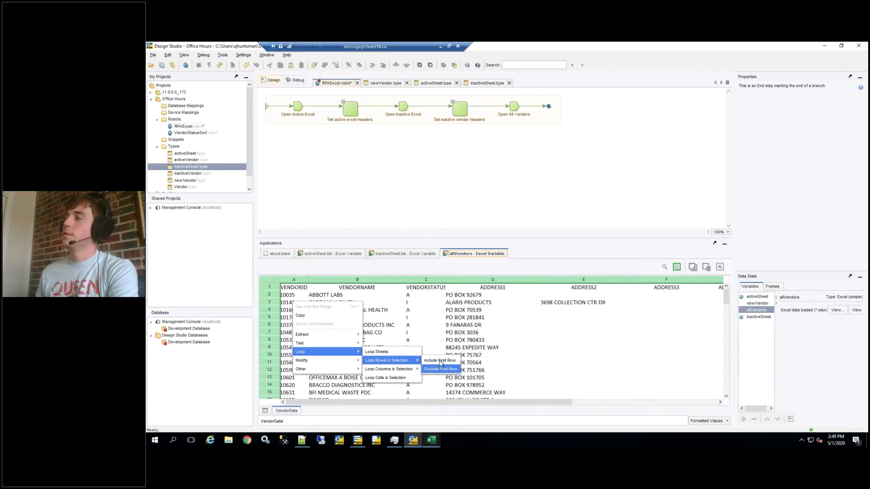
click(440, 369)
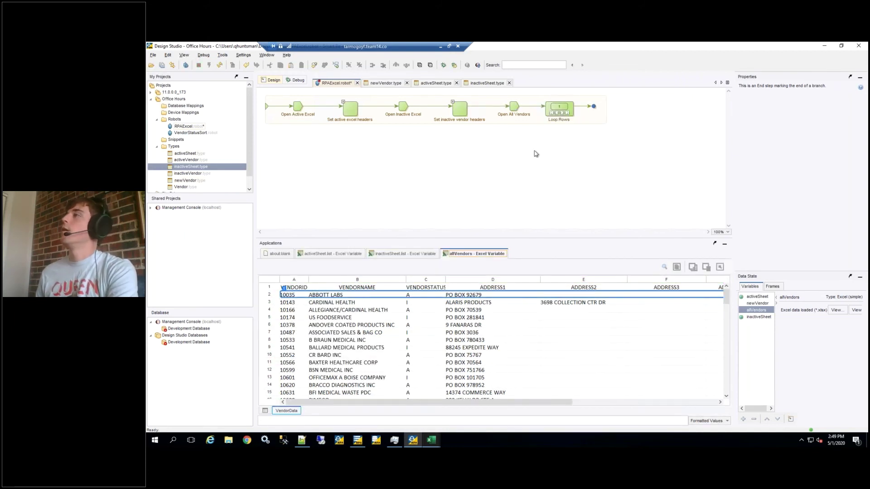
Move through the Loop Rows iterations to check which vendor row each one selects, ending on the first iteration.
click(564, 113)
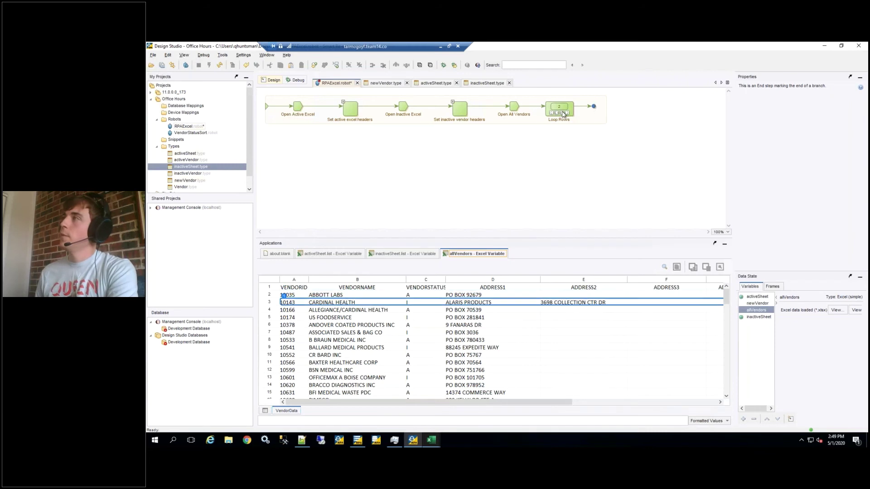
click(564, 114)
click(564, 114)
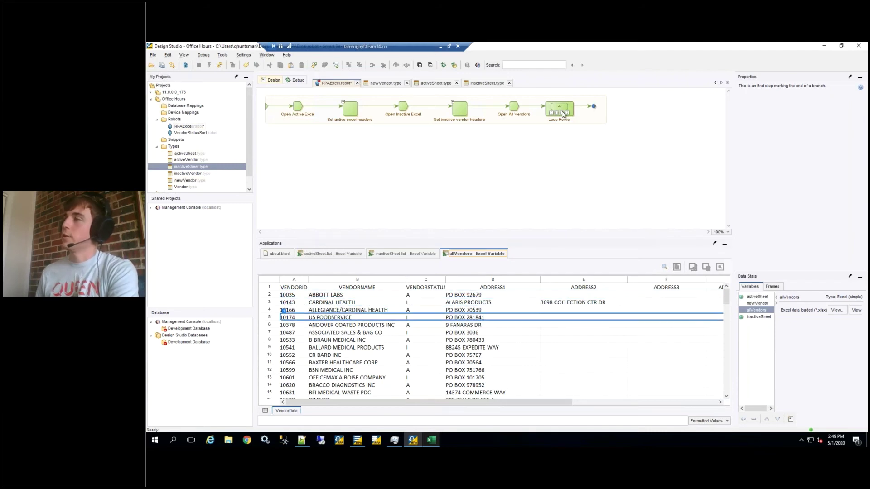
click(563, 113)
click(563, 113)
click(563, 113)
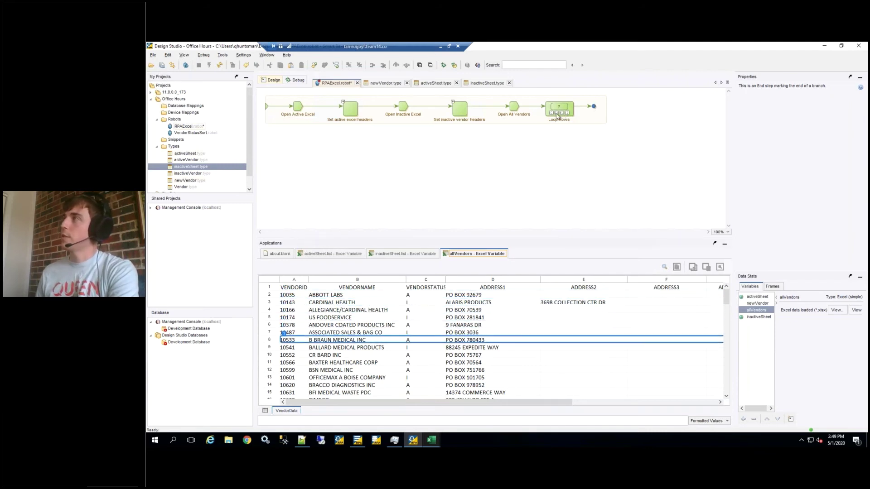
click(560, 113)
click(557, 113)
click(552, 113)
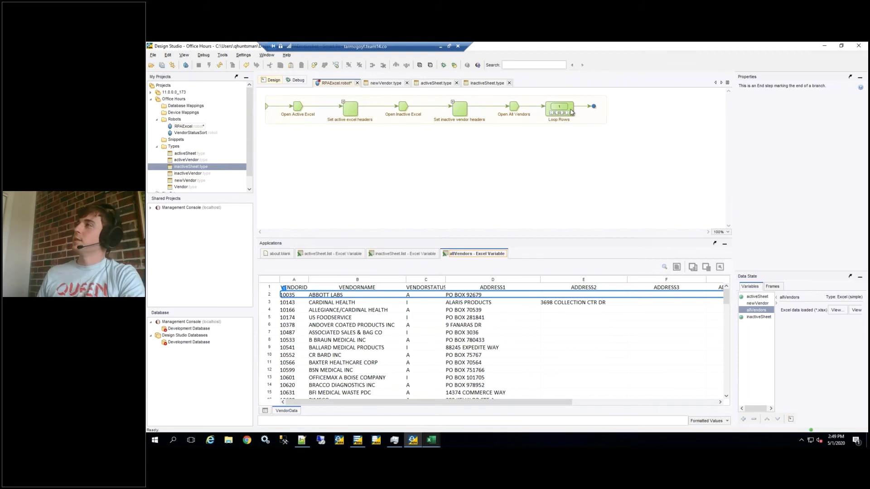
Add a step that extracts cell A2 of the looped row as text into newVendor.vendorId.
click(294, 297)
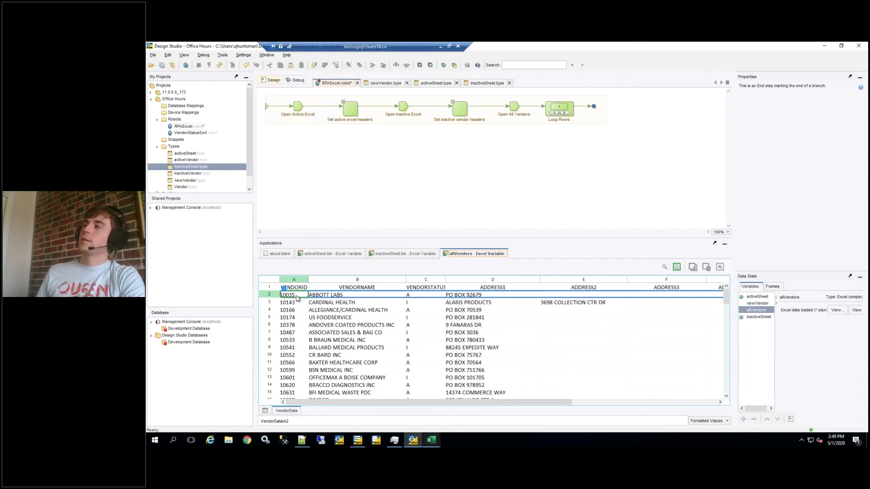
right_click(297, 298)
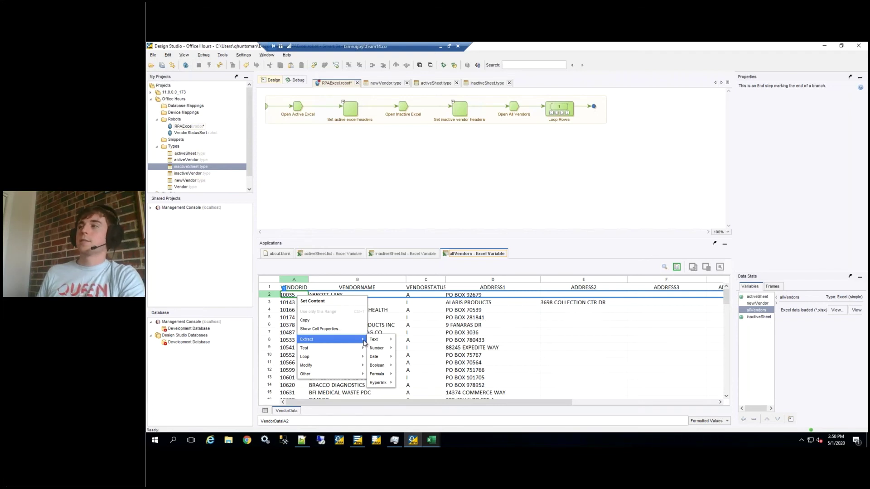
mouse_move(385, 342)
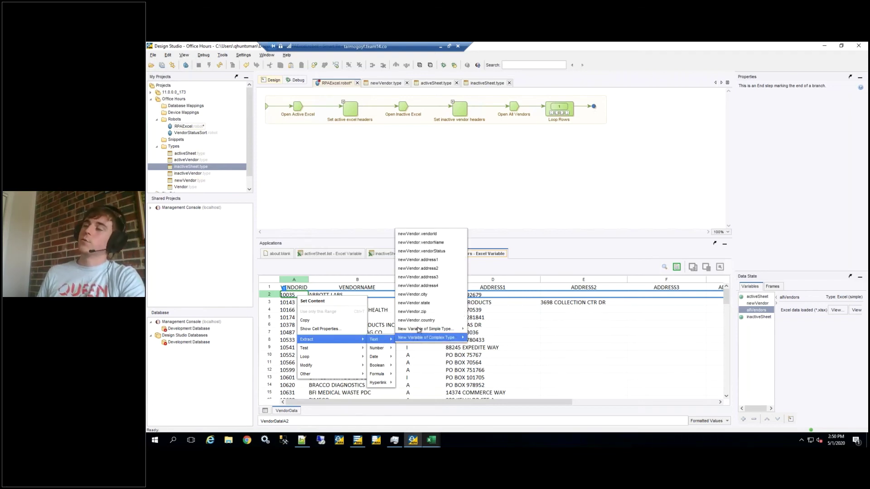
click(428, 234)
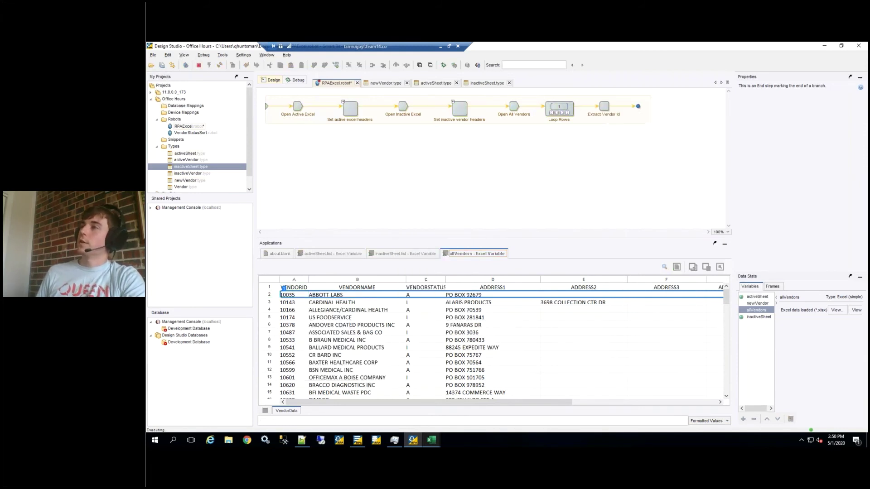
Add a step that extracts cell B2 of the looped row as text into newVendor.vendorName.
click(338, 296)
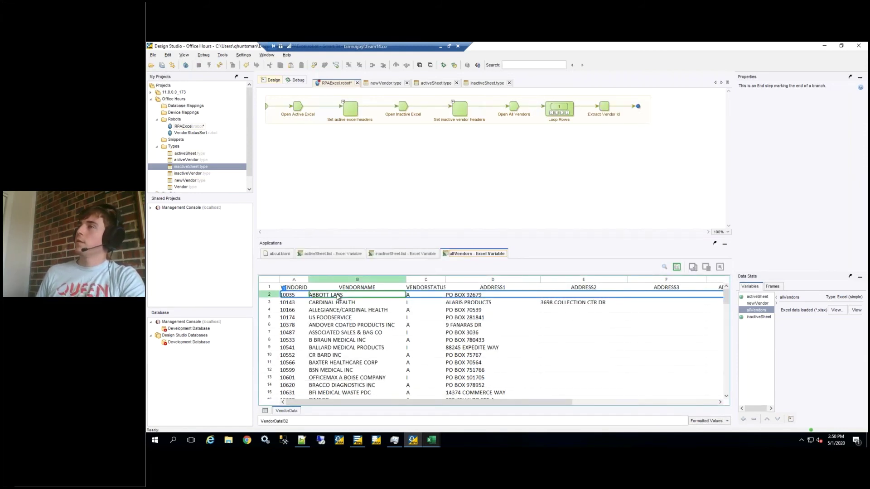
right_click(338, 297)
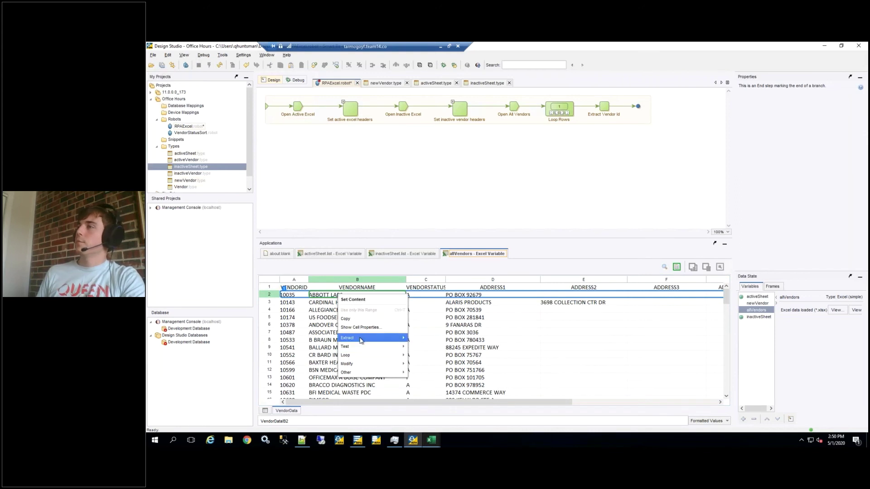
mouse_move(361, 339)
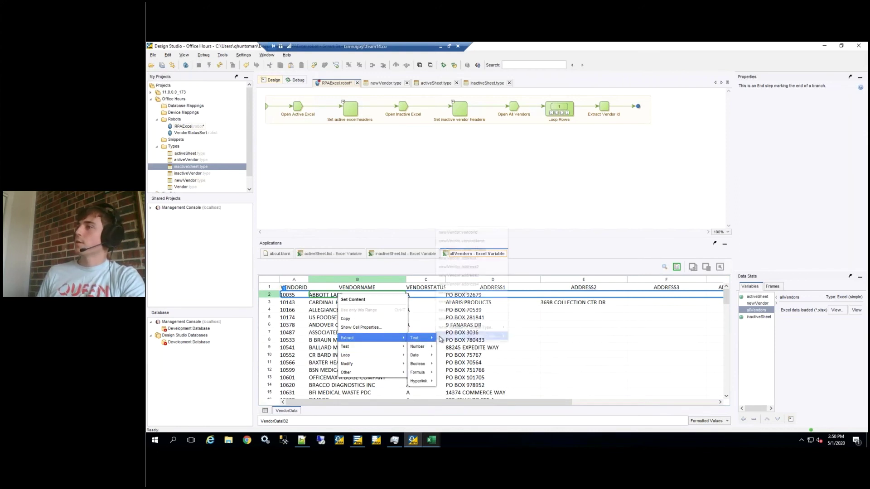
mouse_move(421, 338)
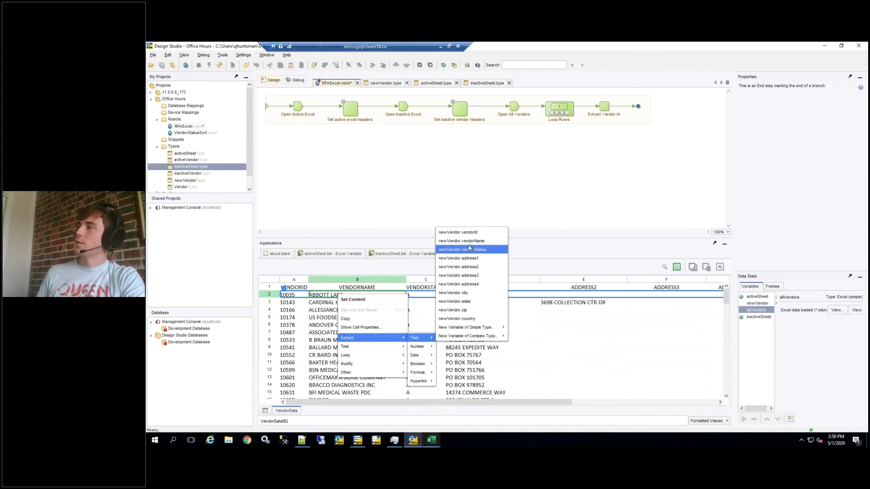
click(470, 245)
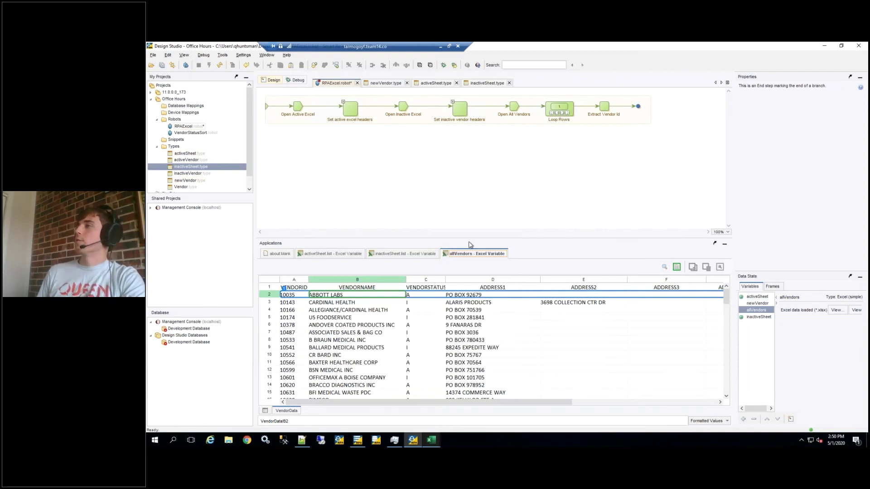
Add a step that extracts cell C2 of the looped row as text into newVendor.vendorStatus.
click(421, 296)
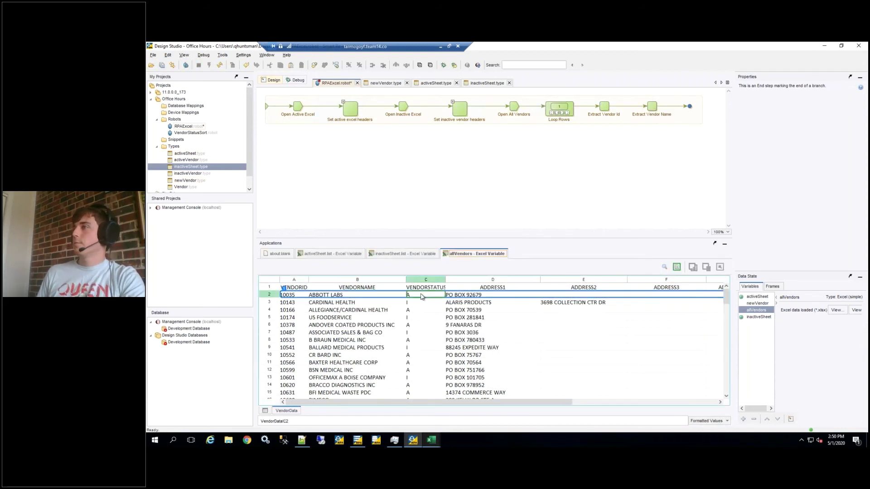
right_click(421, 297)
mouse_move(453, 338)
mouse_move(505, 338)
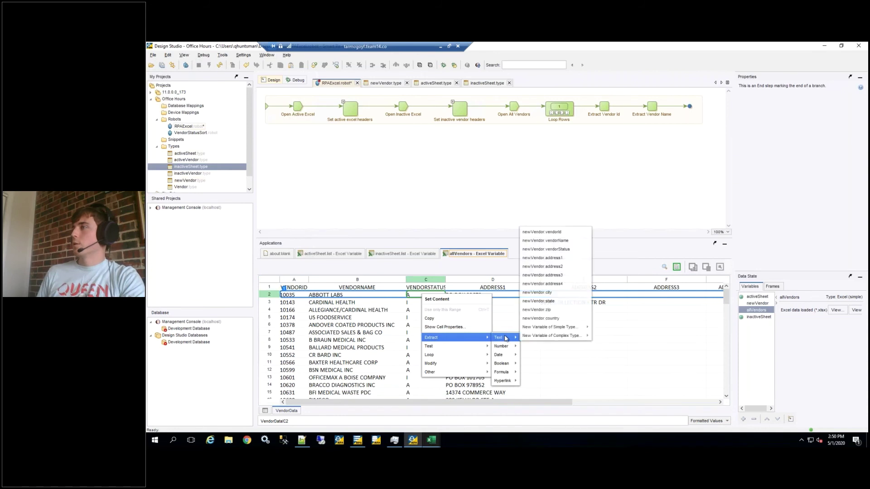
click(546, 250)
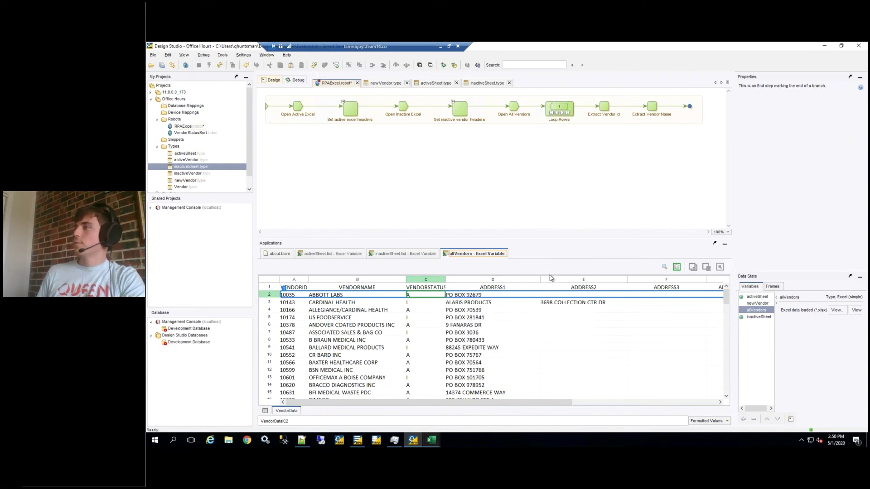
Add a step that extracts cell D2 of the looped row as text into newVendor.address1.
right_click(480, 297)
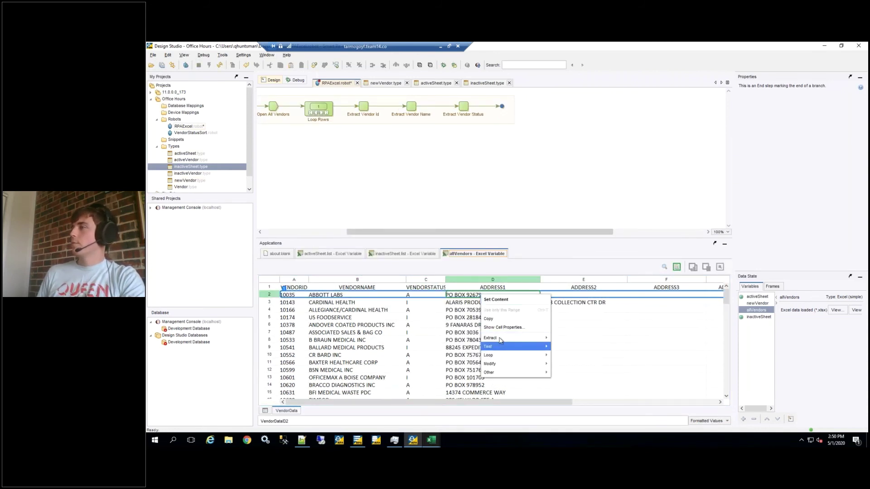
mouse_move(539, 338)
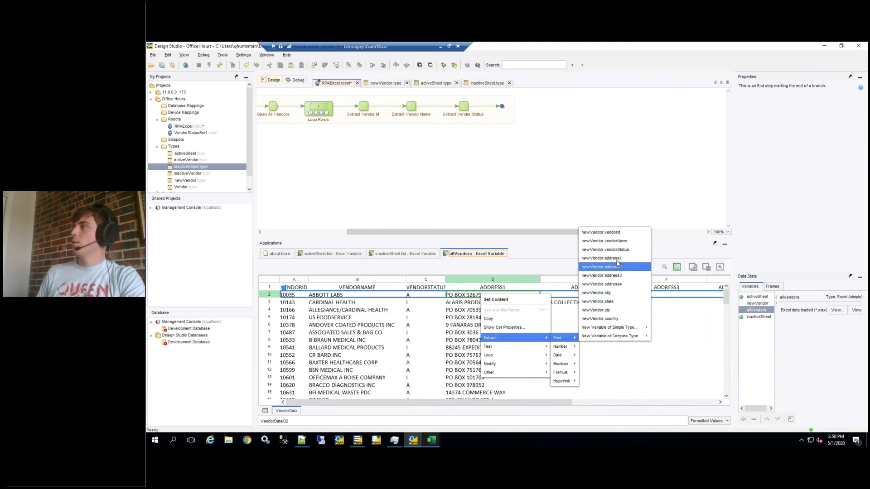
click(609, 258)
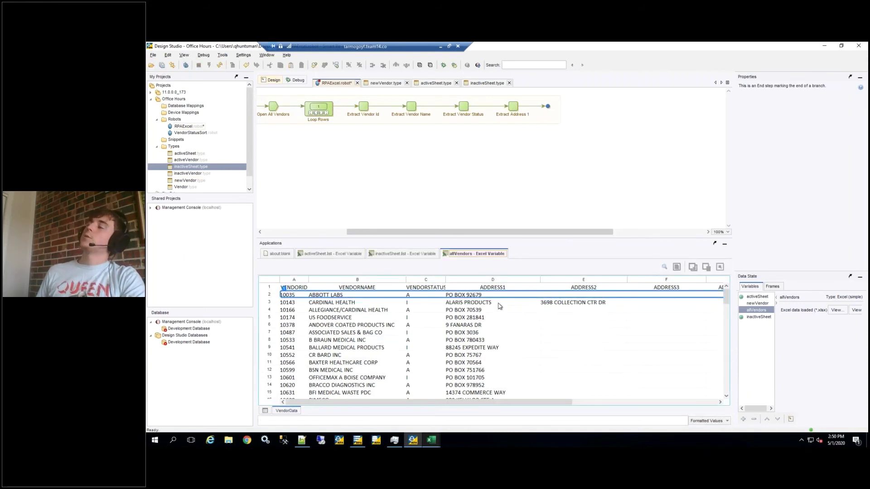
Add a step that extracts cell E2 of the looped row as text into newVendor.address2.
right_click(588, 296)
mouse_move(608, 337)
mouse_move(665, 337)
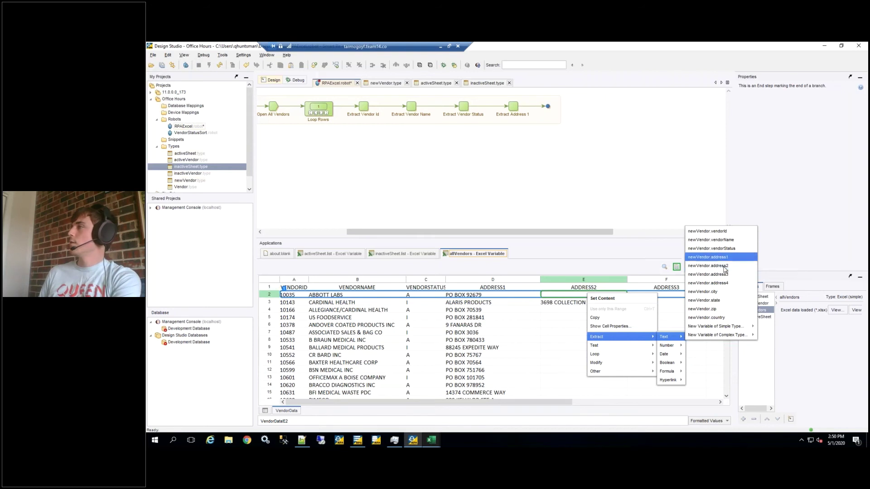
click(708, 266)
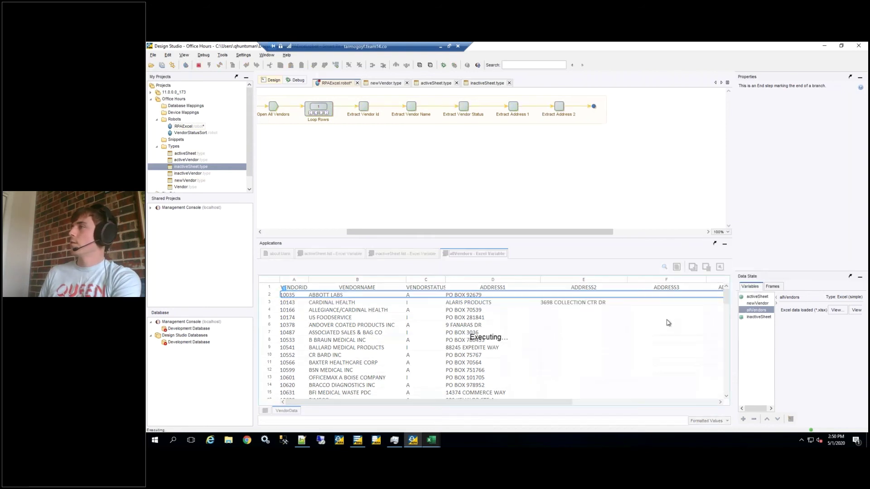
Add a step that extracts cell F2 of the looped row as text into newVendor.address3.
right_click(671, 296)
mouse_move(716, 337)
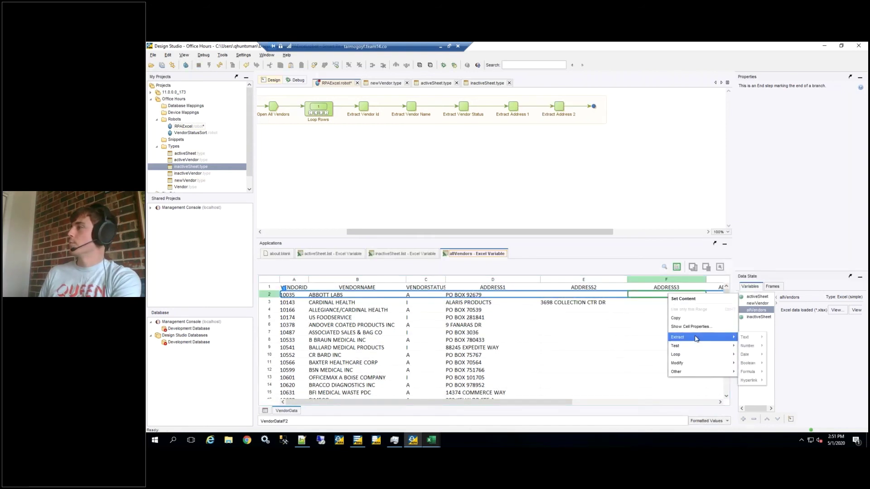
mouse_move(756, 337)
click(789, 274)
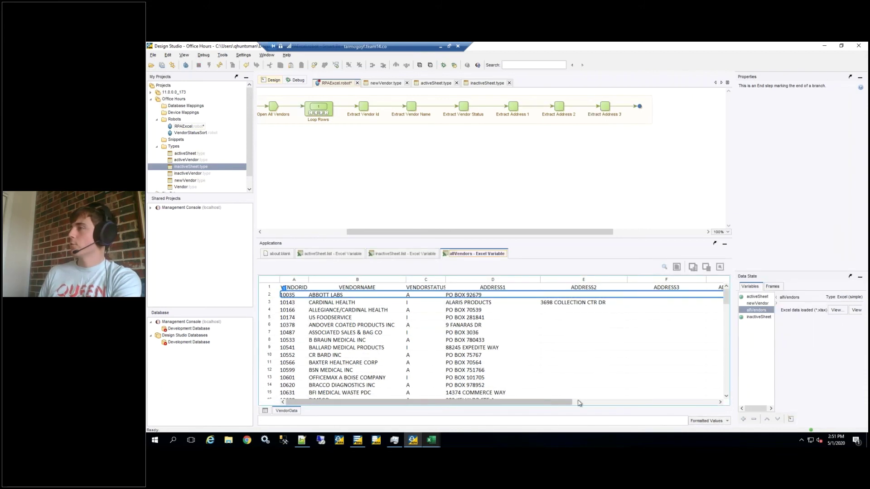
Add a step that extracts cell G2 of the looped row as text into newVendor.address4.
drag(566, 402, 650, 402)
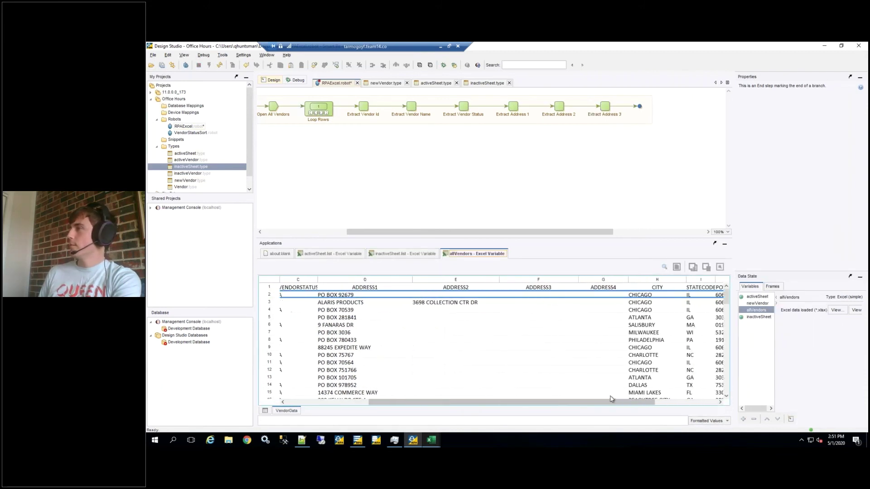
right_click(600, 296)
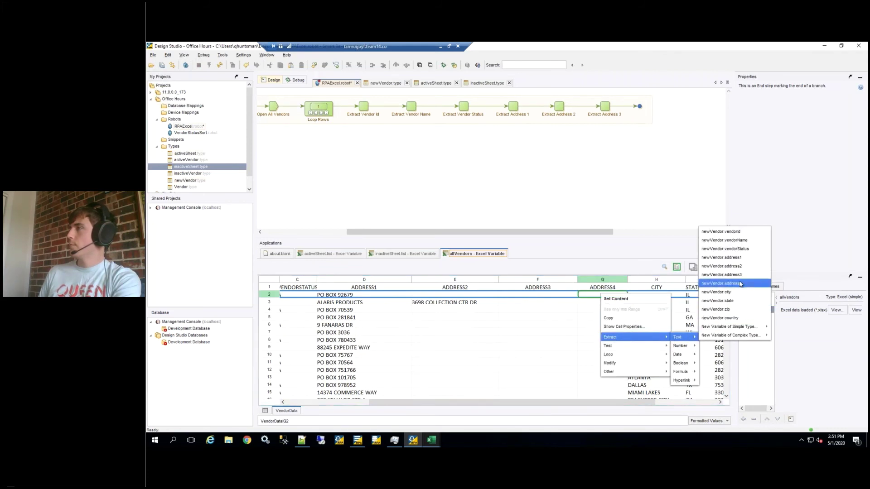
click(740, 284)
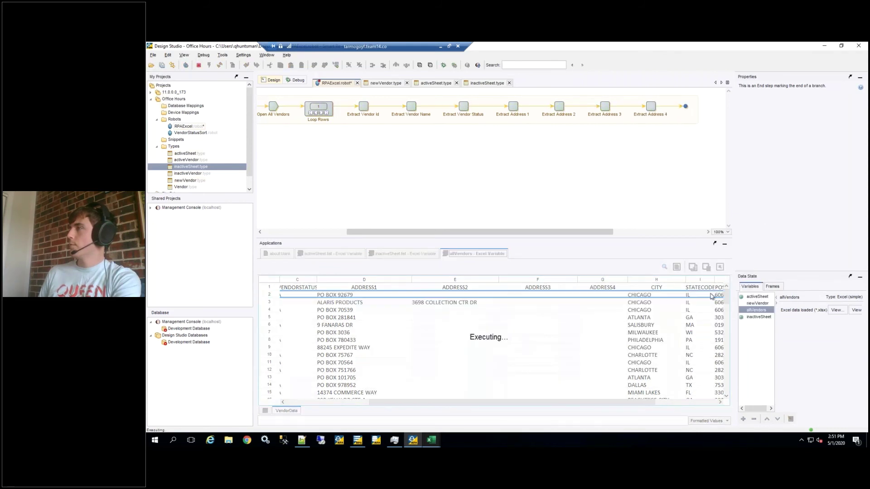
Add a step that extracts cell H2 of the looped row as text into newVendor.city.
right_click(652, 297)
mouse_move(675, 339)
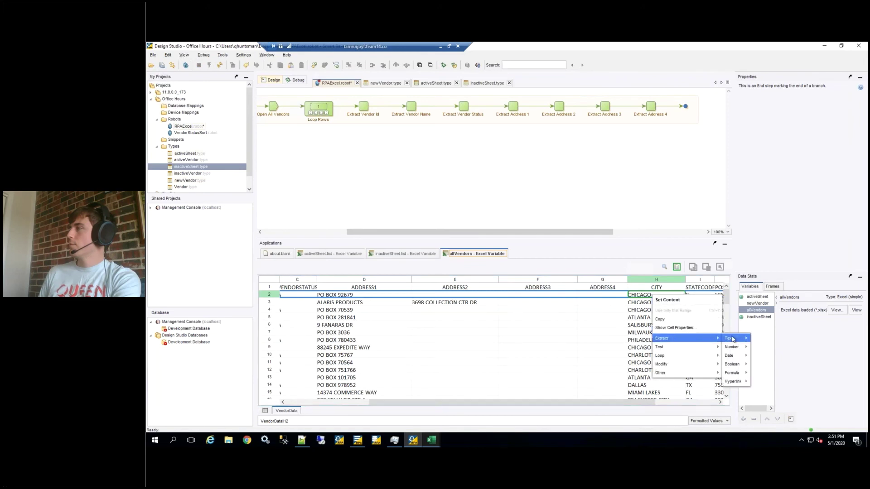
mouse_move(733, 340)
click(770, 293)
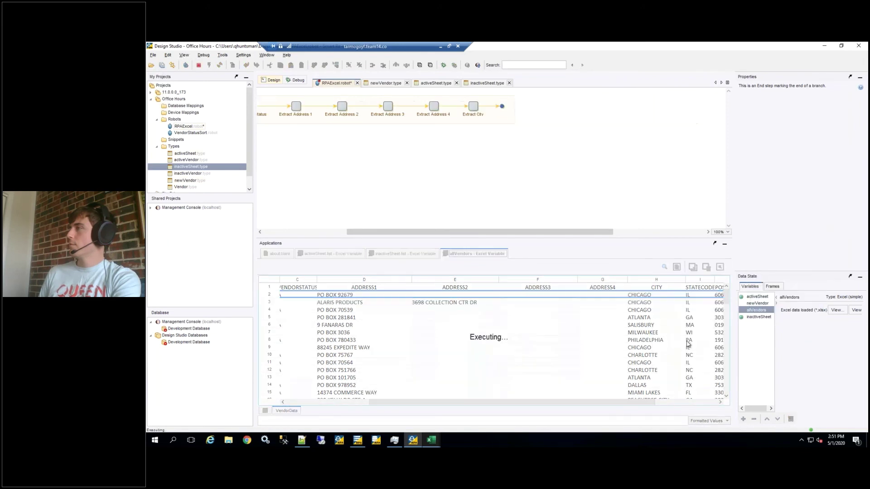
Display the newVendor variable's values and add a step that extracts cell I2 as text into newVendor.state.
drag(611, 405, 648, 405)
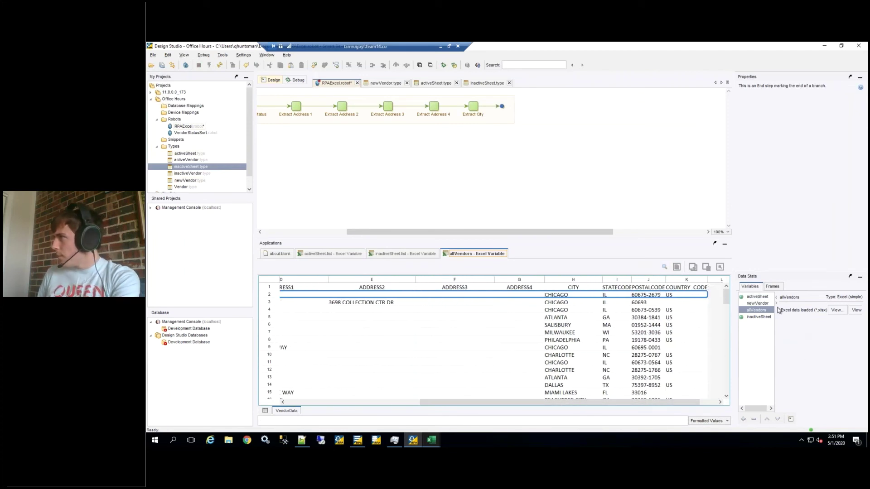
click(753, 303)
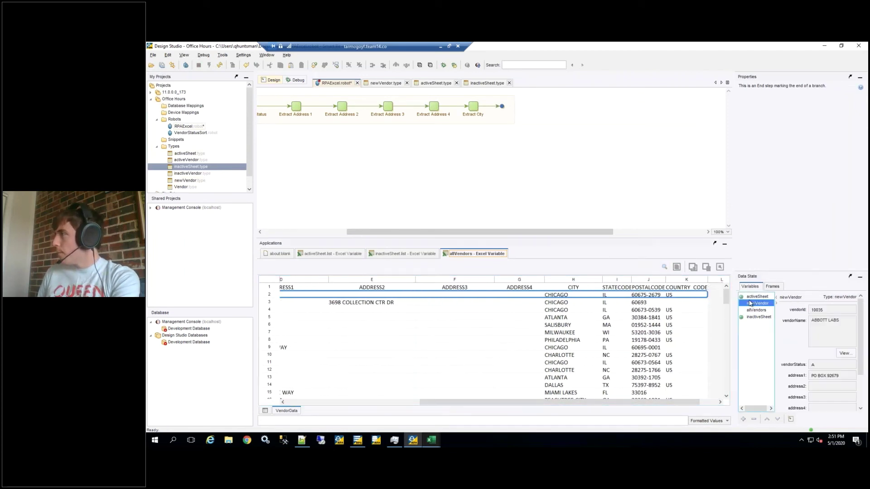
drag(860, 308, 860, 315)
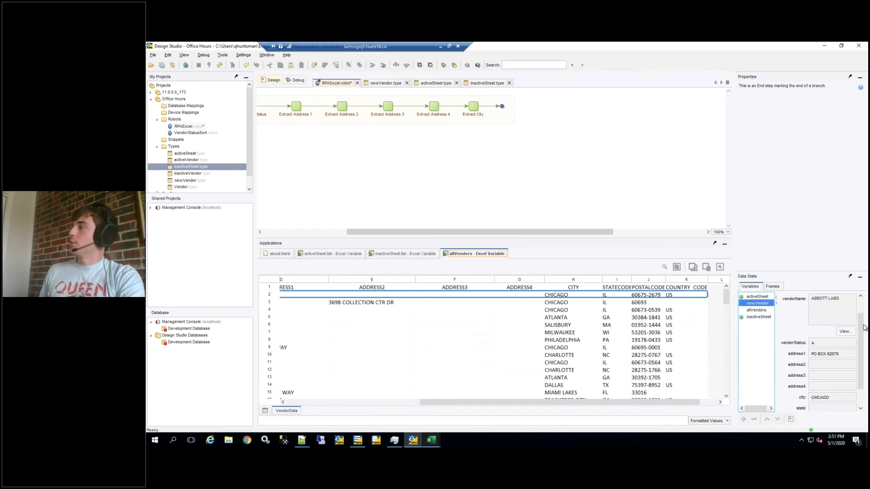
drag(864, 327, 864, 340)
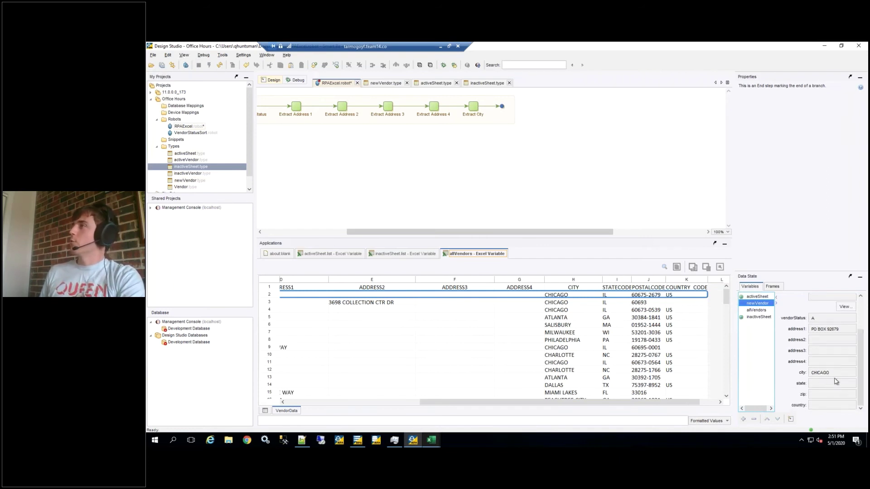
right_click(612, 297)
mouse_move(666, 338)
mouse_move(697, 337)
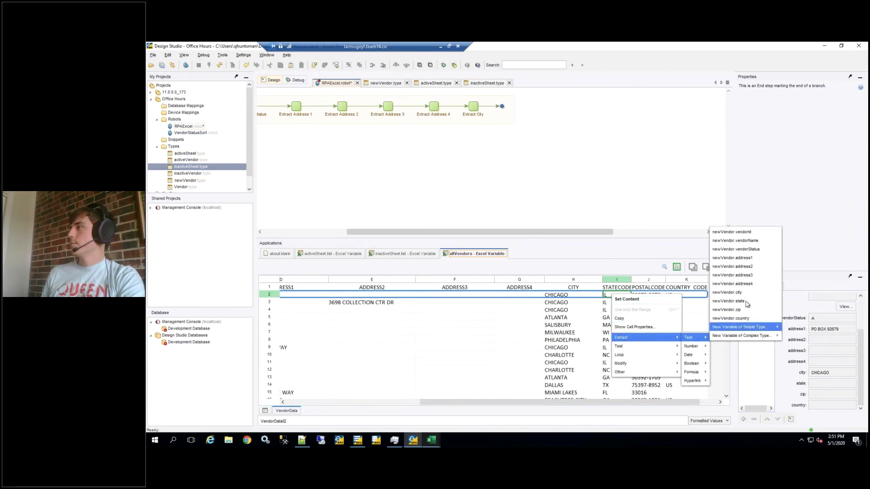
click(747, 301)
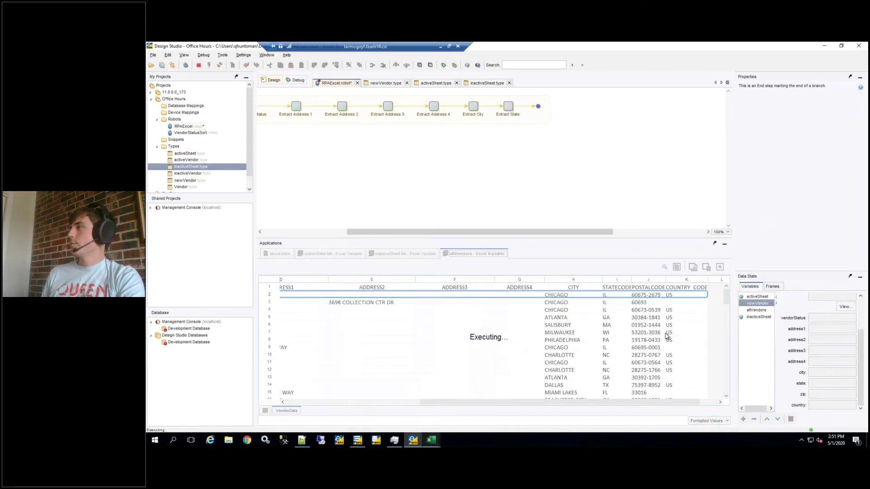
Add a step that extracts cell J2 of the looped row as text into newVendor.zip.
right_click(648, 297)
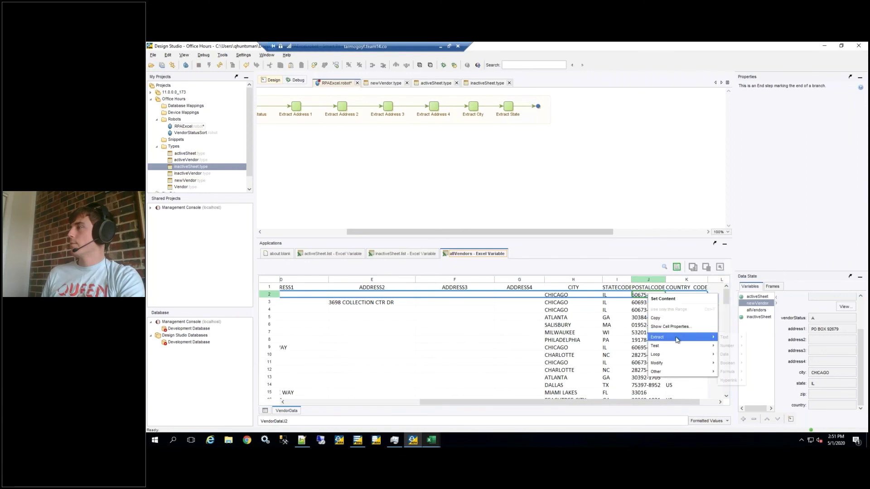
mouse_move(696, 339)
mouse_move(726, 340)
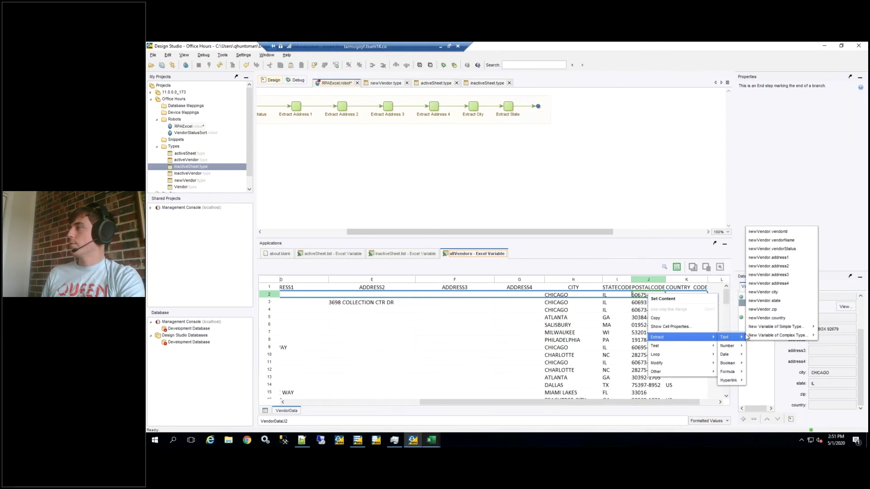
click(774, 310)
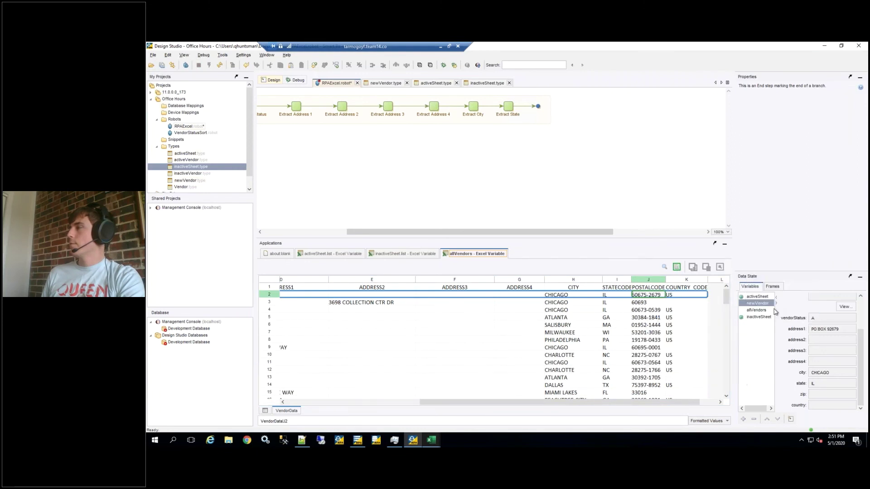
Add a step that extracts cell K2 as text into newVendor.country and review the extracted newVendor values.
right_click(681, 296)
mouse_move(725, 339)
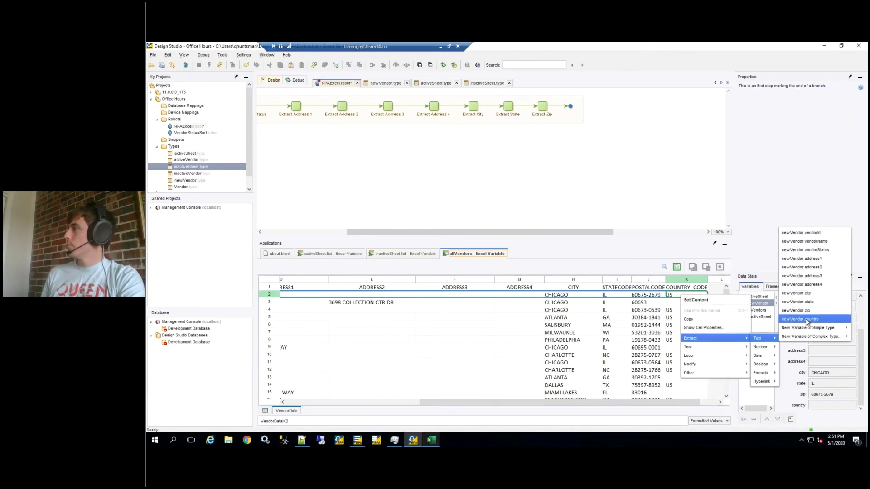
click(726, 330)
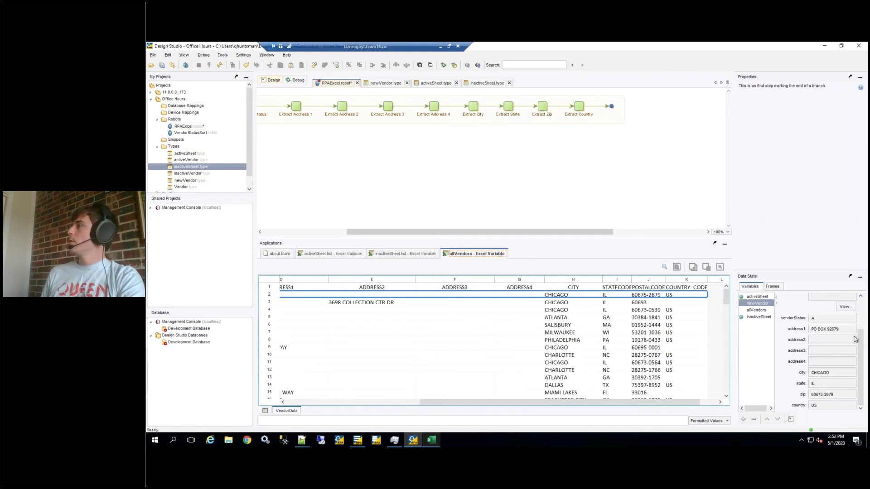
drag(860, 340, 867, 358)
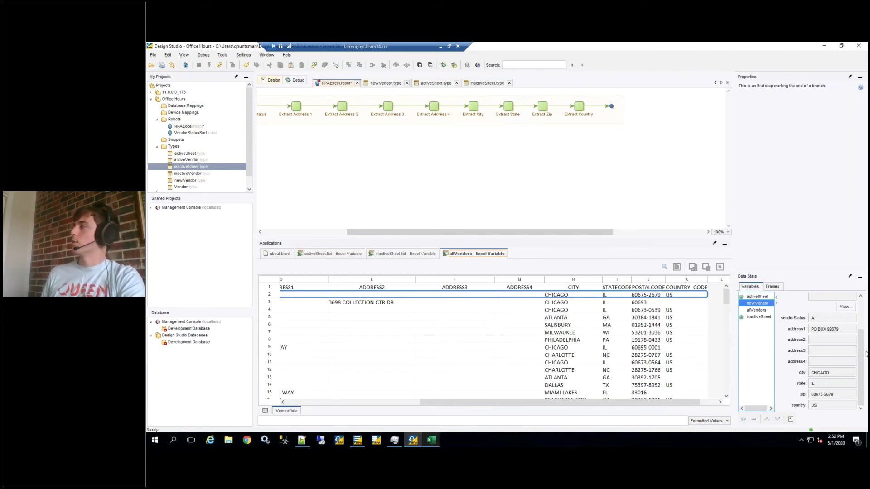
drag(866, 353, 866, 322)
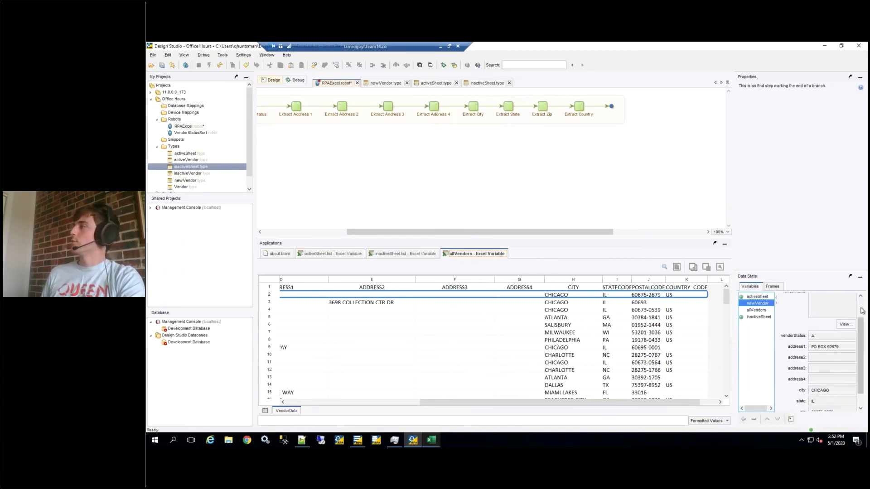
Group all the extract steps from Vendor Id to Country as "Vendor Data Extraction" and collapse the group.
click(540, 229)
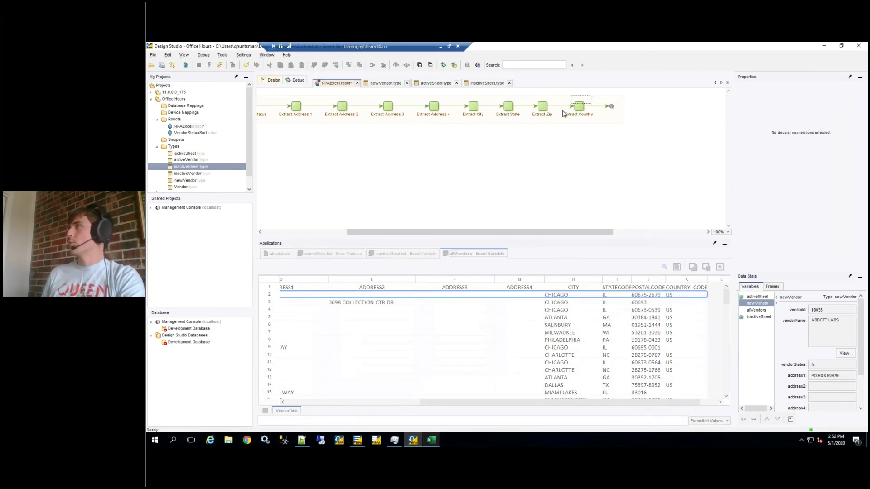
drag(590, 95, 412, 127)
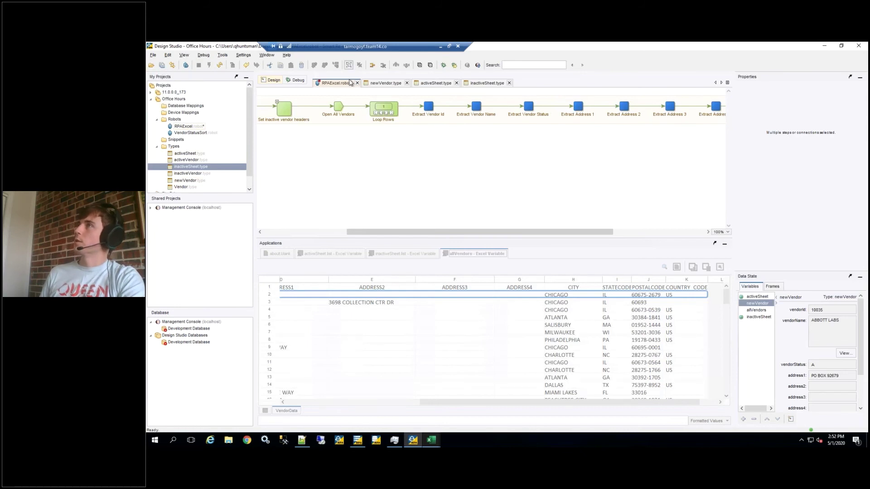
key(ctrl+g)
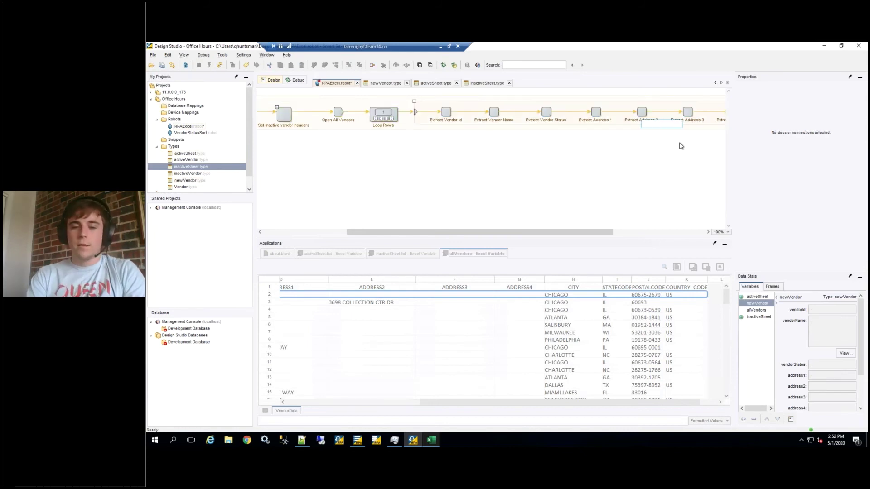
text(Vendor Data)
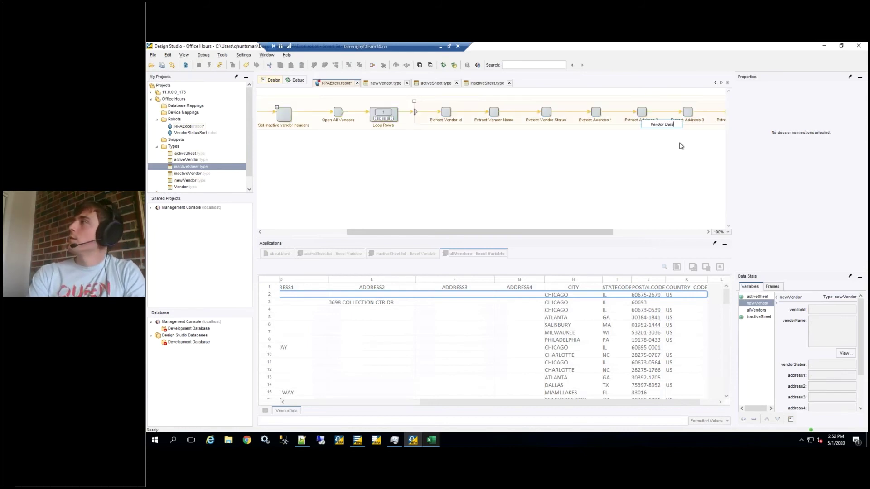
text(Extrac)
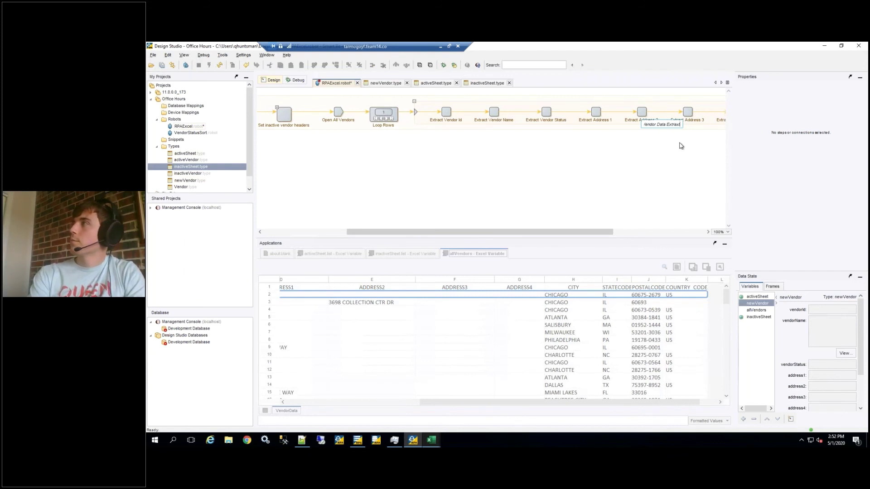
text(tion)
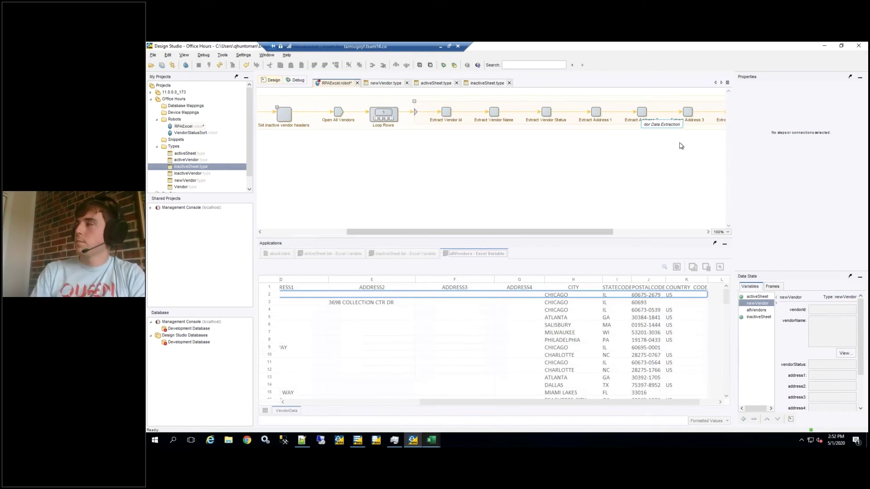
key(Return)
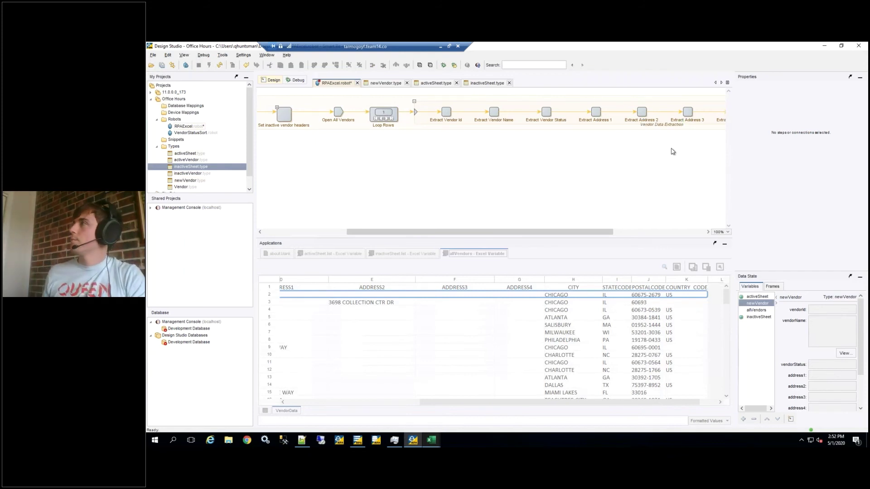
click(414, 102)
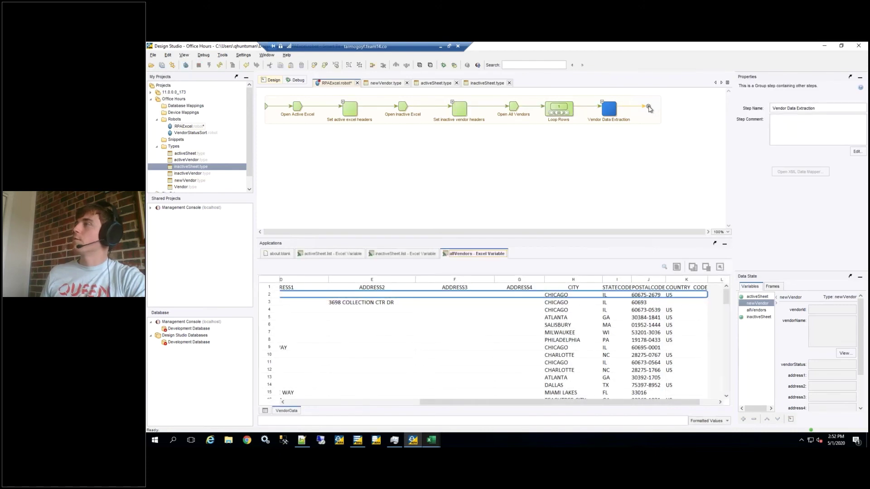
Execute to the end of the branch, advance Loop Rows to its second iteration, and check newVendor's values for both rows.
click(649, 107)
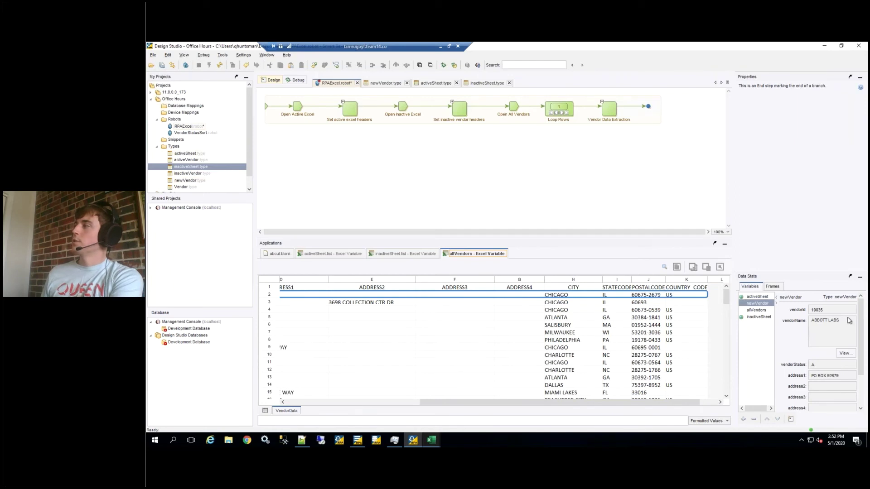
drag(864, 330, 867, 350)
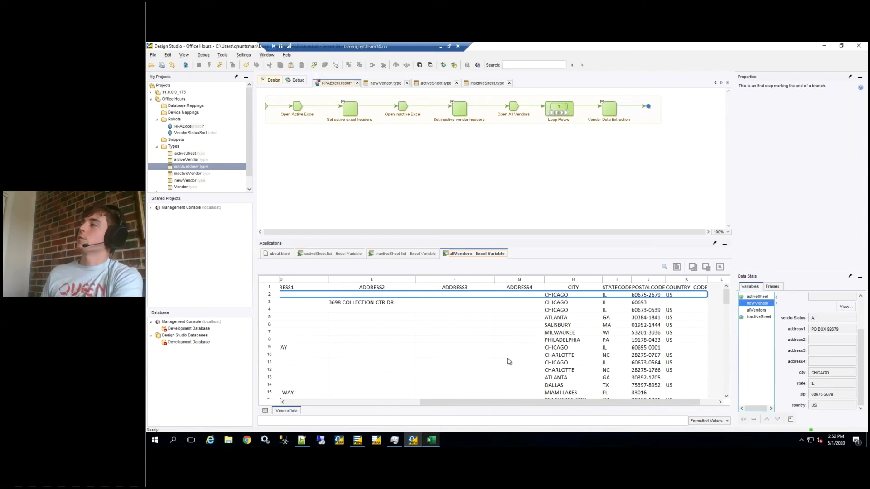
drag(458, 402, 348, 403)
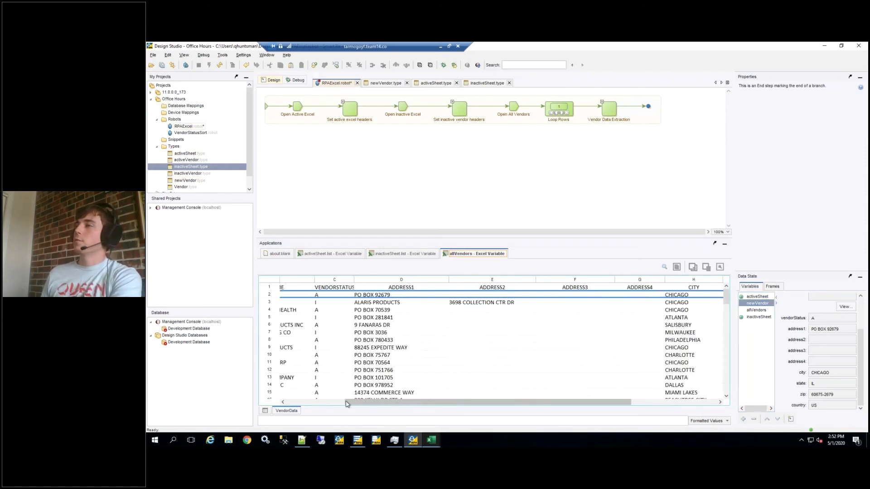
click(562, 114)
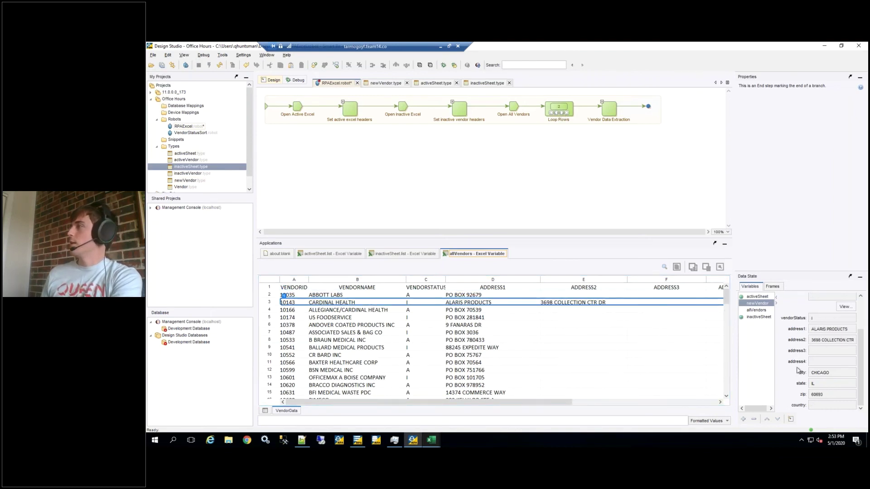
scroll(815, 356, up, 3)
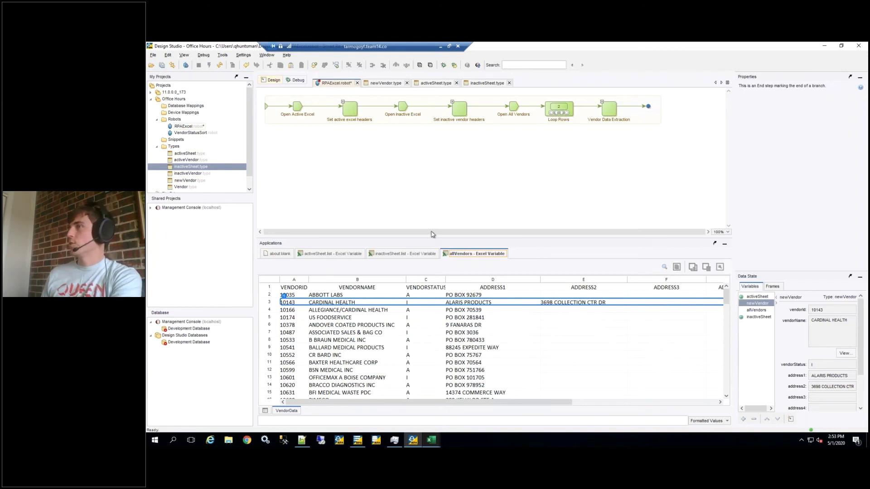
Advance Loop Rows through several more iterations to check newVendor's values, and return to the first iteration.
click(563, 113)
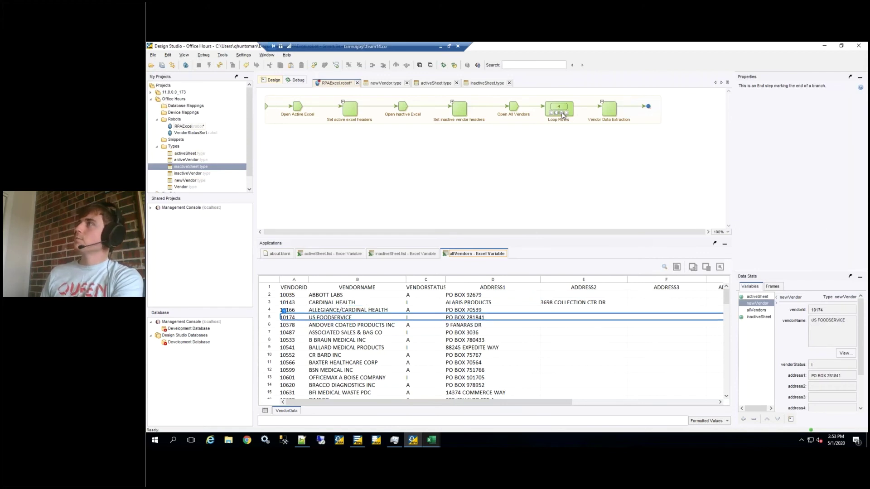
click(564, 113)
click(563, 113)
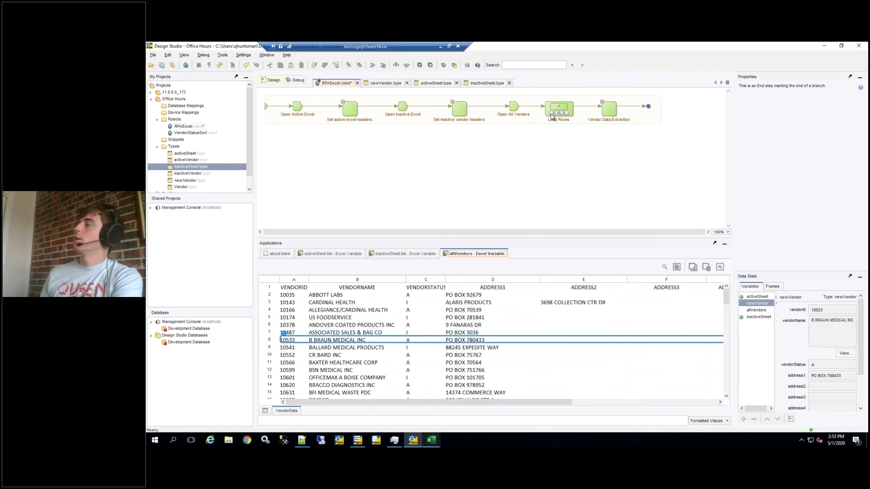
click(552, 113)
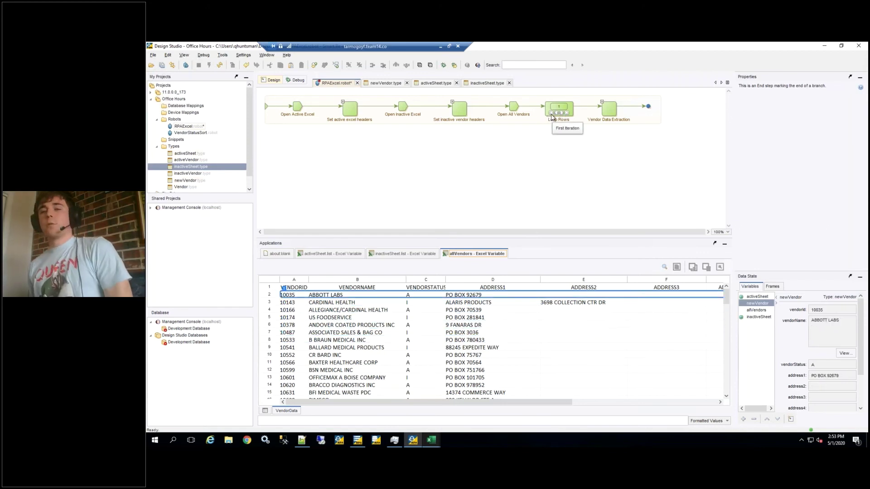
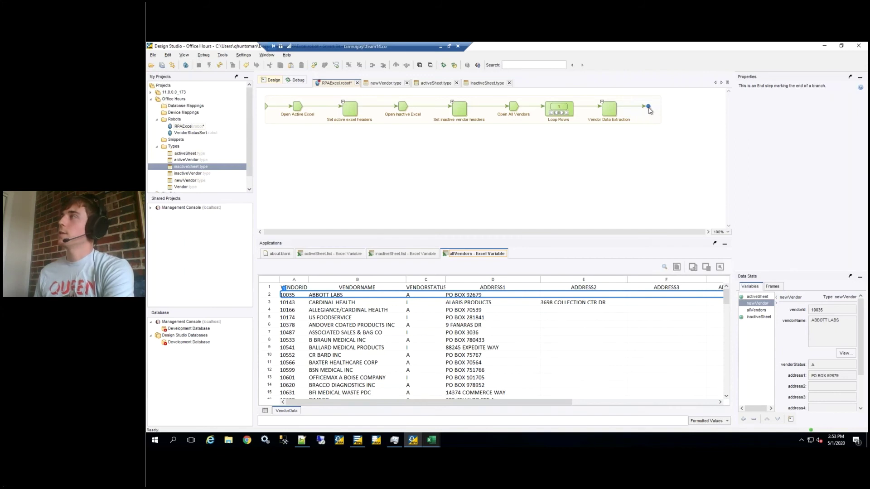
Insert an action step after Vendor Data Extraction, before the end step, and assign it the Test Variables action.
right_click(648, 108)
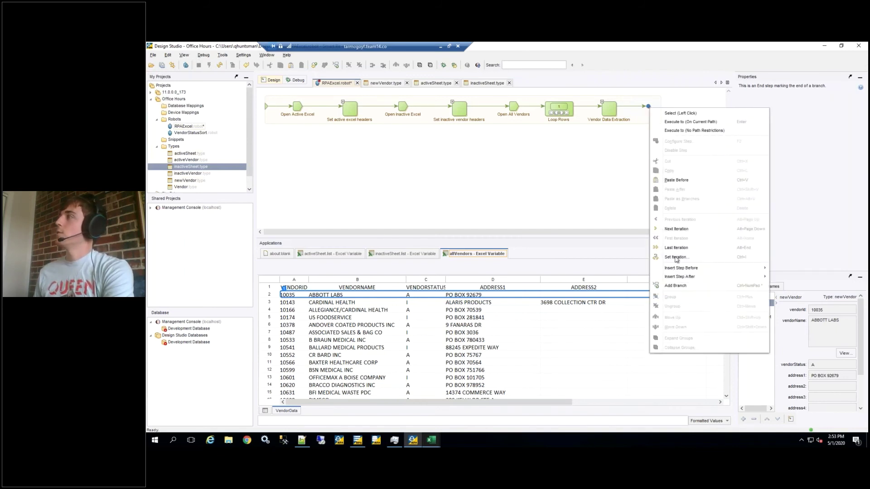
mouse_move(693, 269)
click(789, 268)
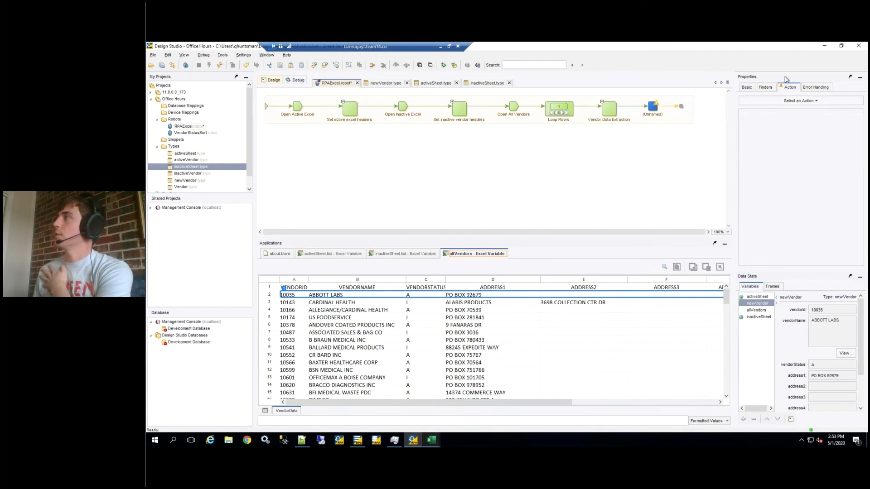
click(807, 102)
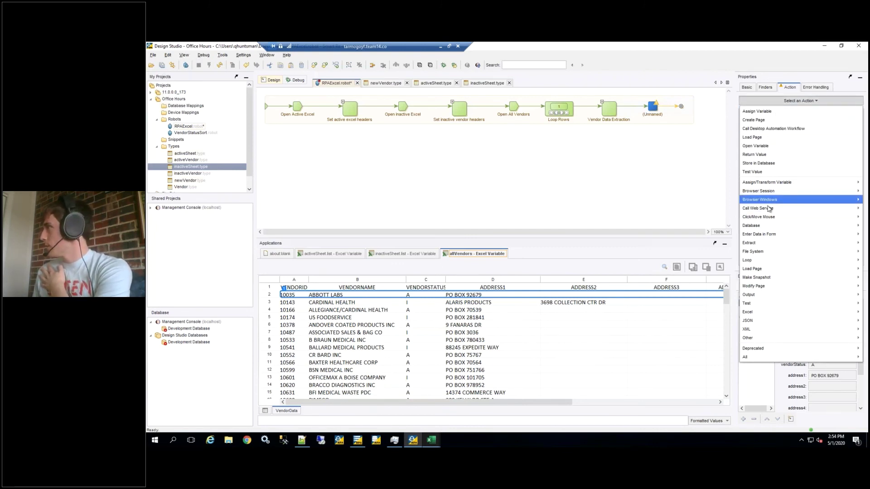
mouse_move(762, 361)
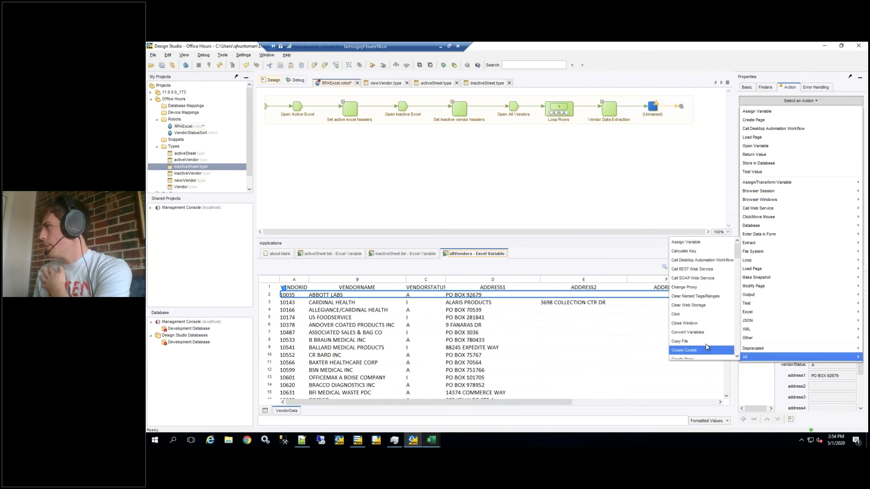
scroll(705, 330, down, 5)
scroll(705, 330, down, 8)
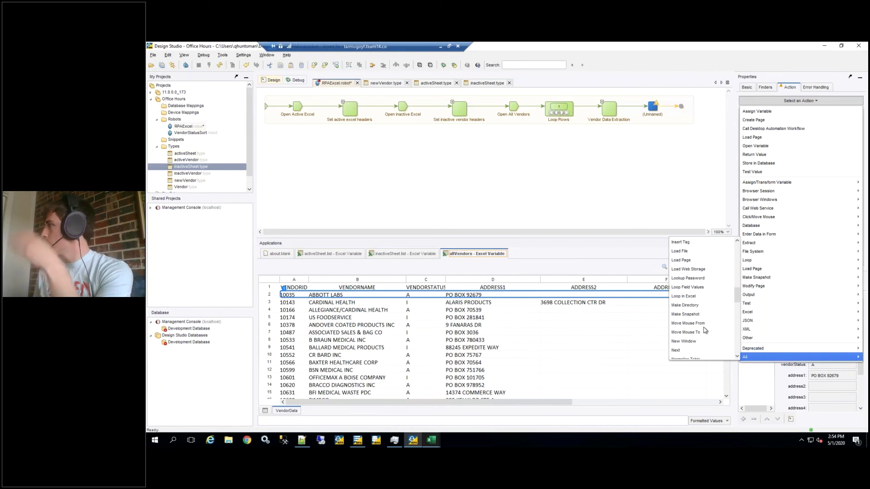
scroll(704, 329, up, 3)
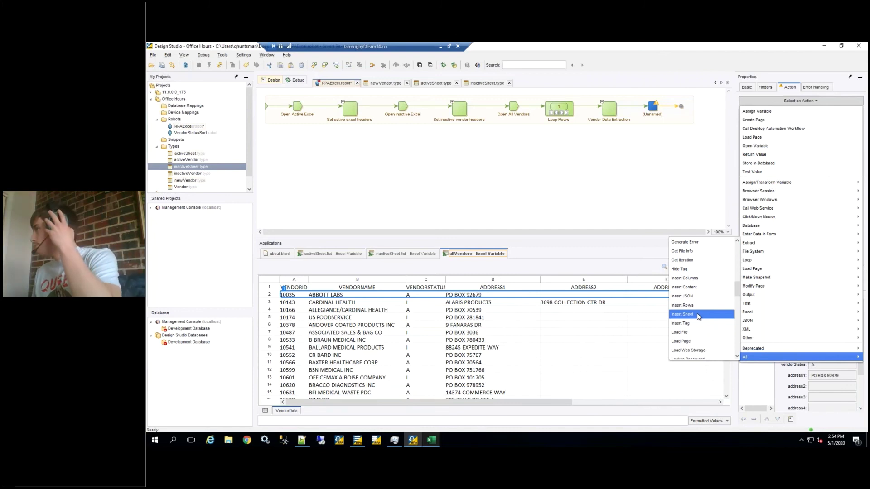
scroll(699, 316, down, 8)
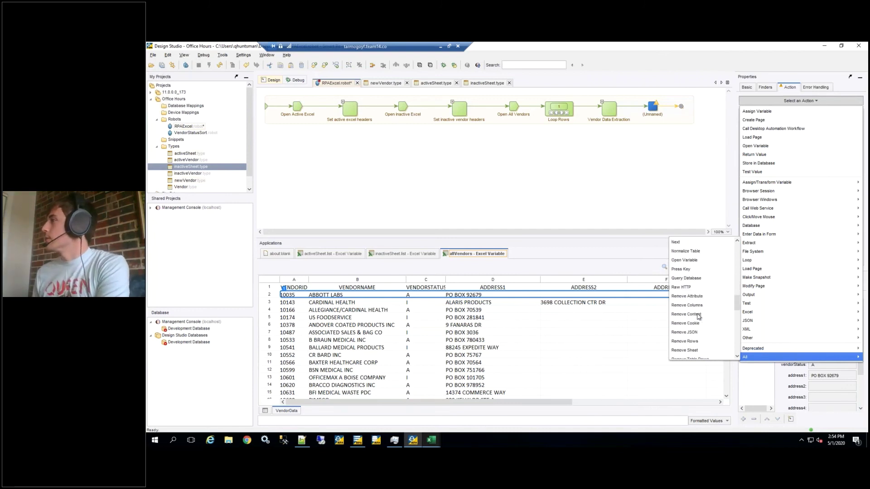
scroll(698, 316, down, 5)
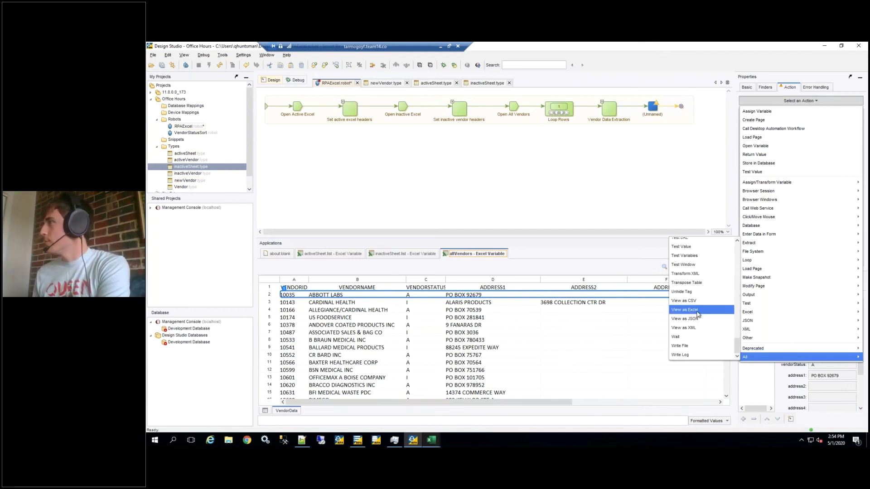
click(691, 256)
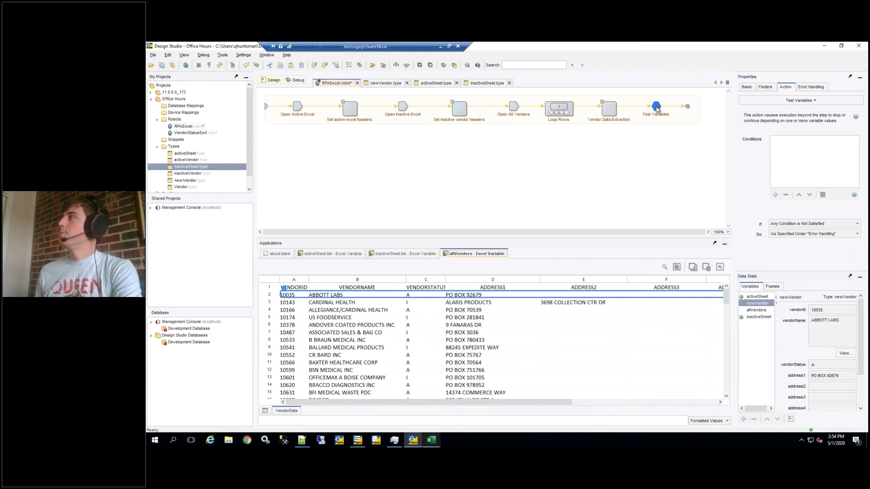
Add a condition to the Test Variables step requiring that newVendor.vendorStatus contains "A".
right_click(657, 108)
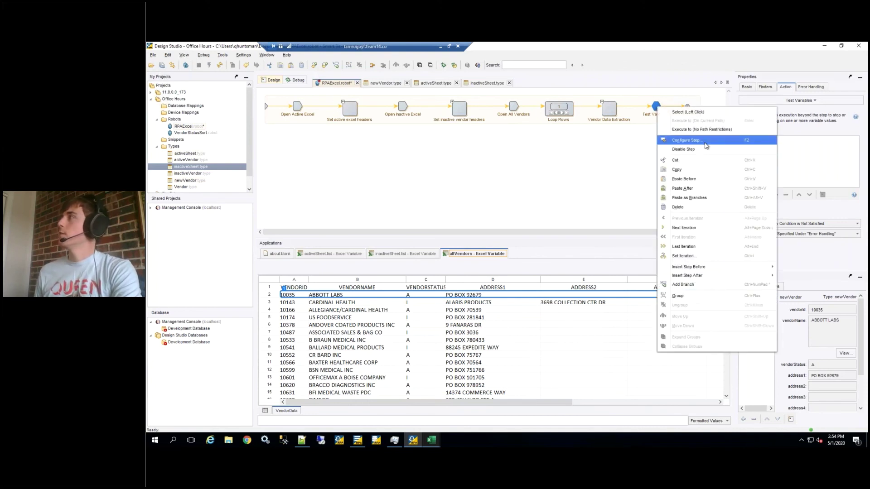
click(705, 144)
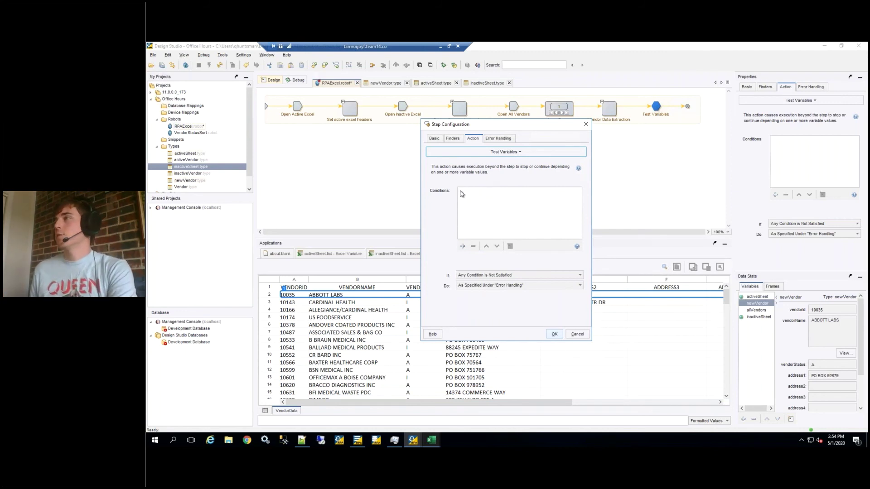
click(463, 246)
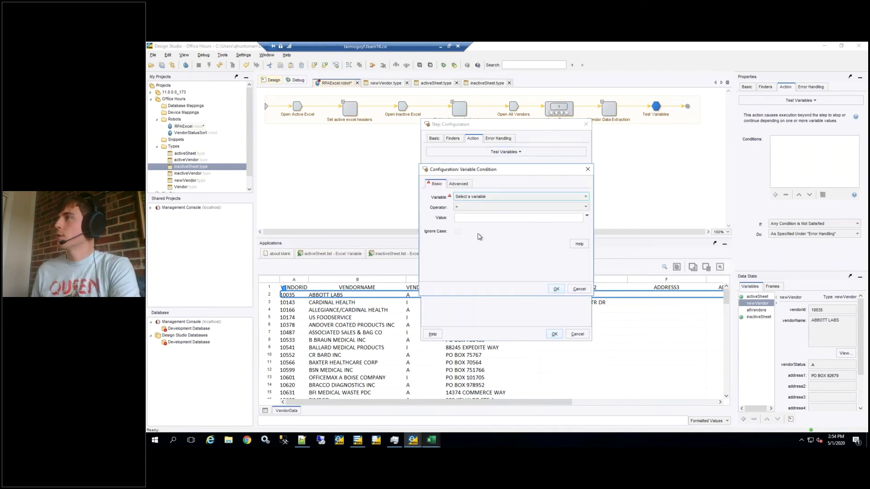
click(516, 197)
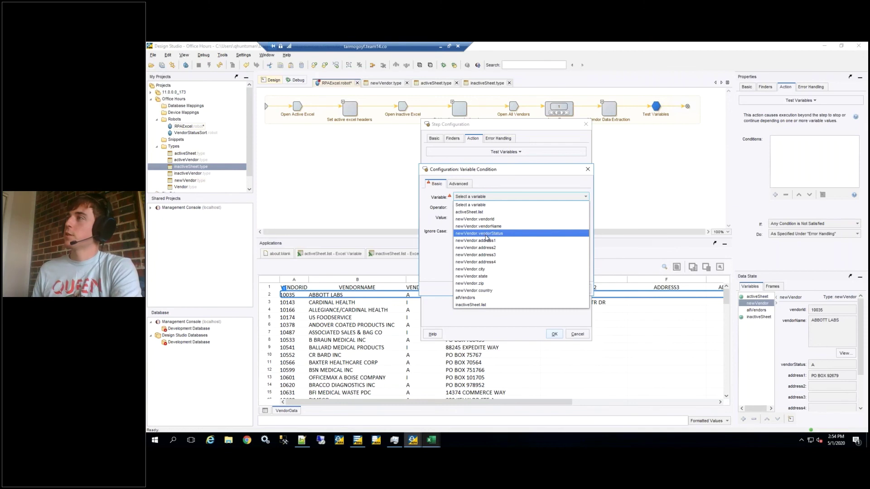
click(489, 234)
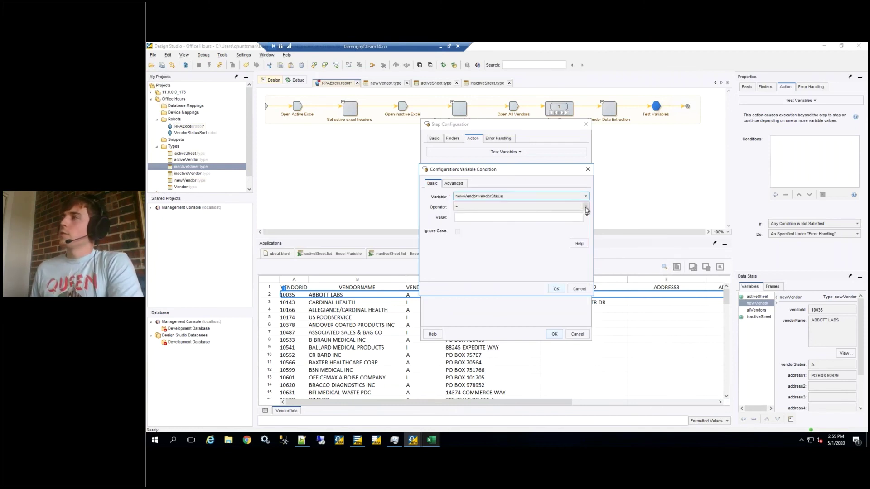
click(586, 208)
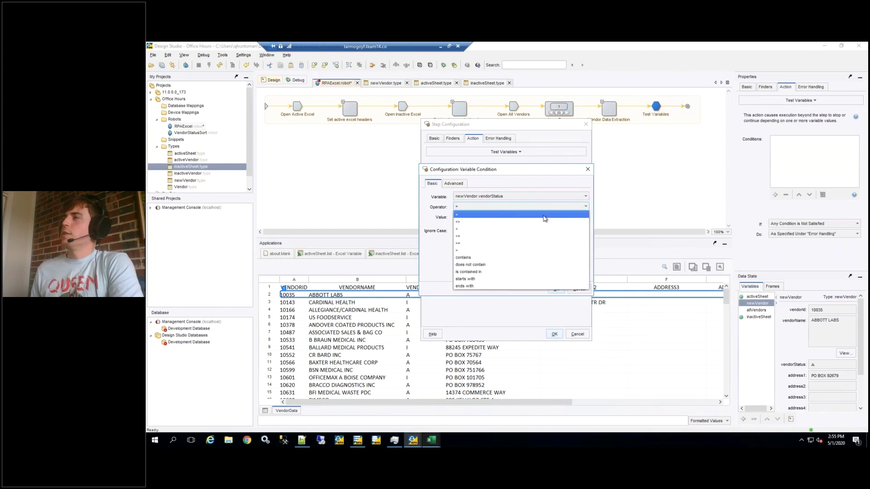
click(472, 260)
click(484, 217)
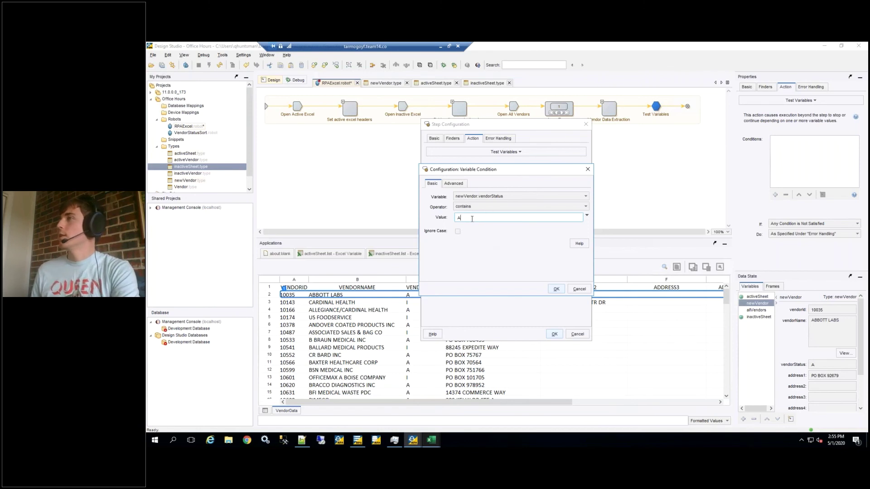
click(454, 184)
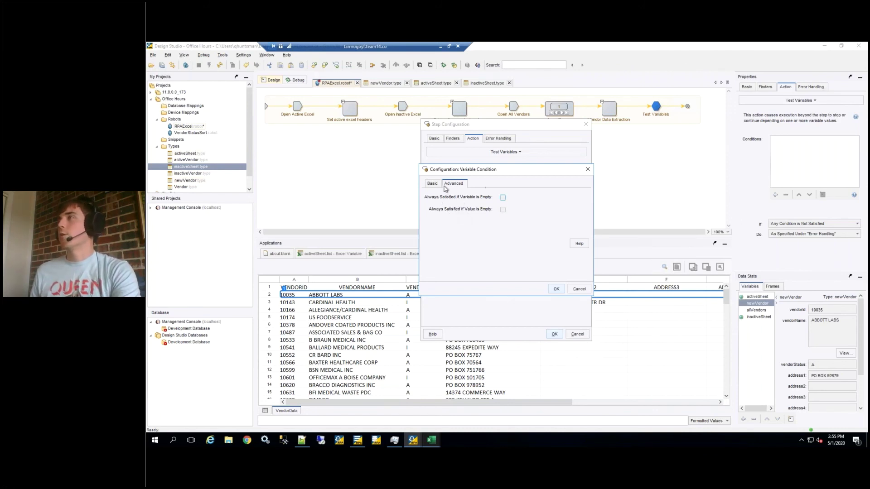
click(432, 183)
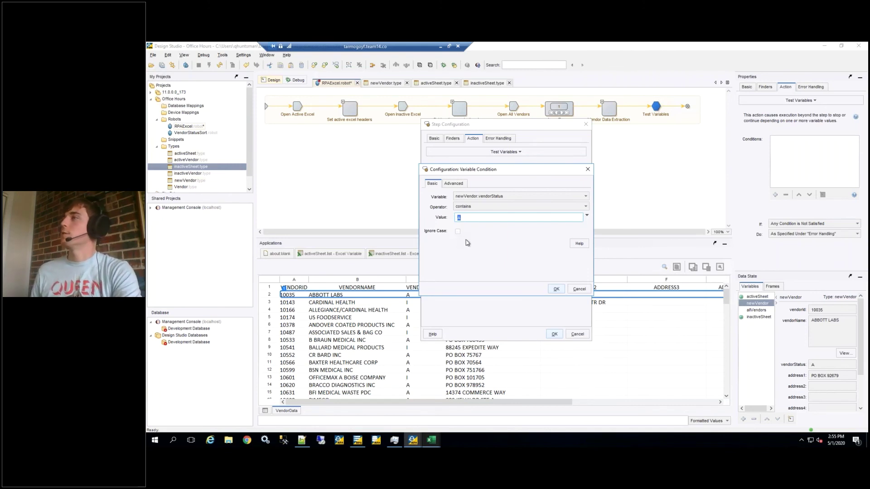
click(556, 289)
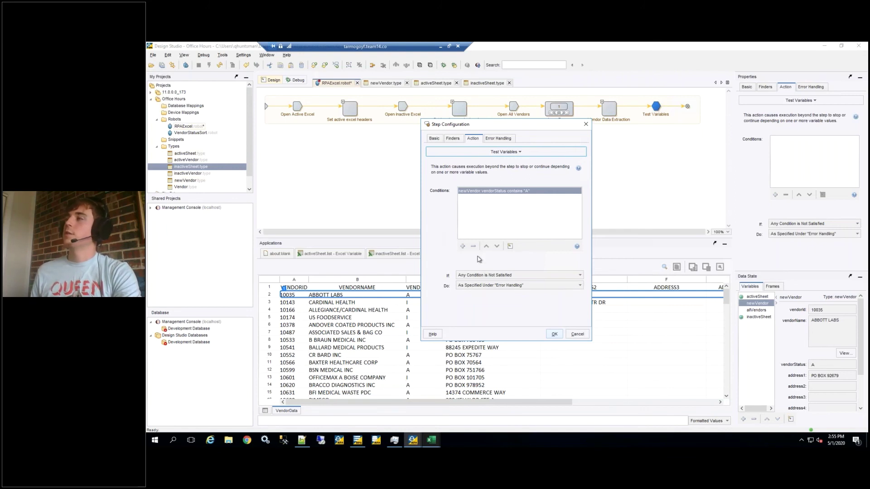
Set the test to respond when Any Condition is Not Satisfied, acting As Specified Under "Error Handling".
click(498, 276)
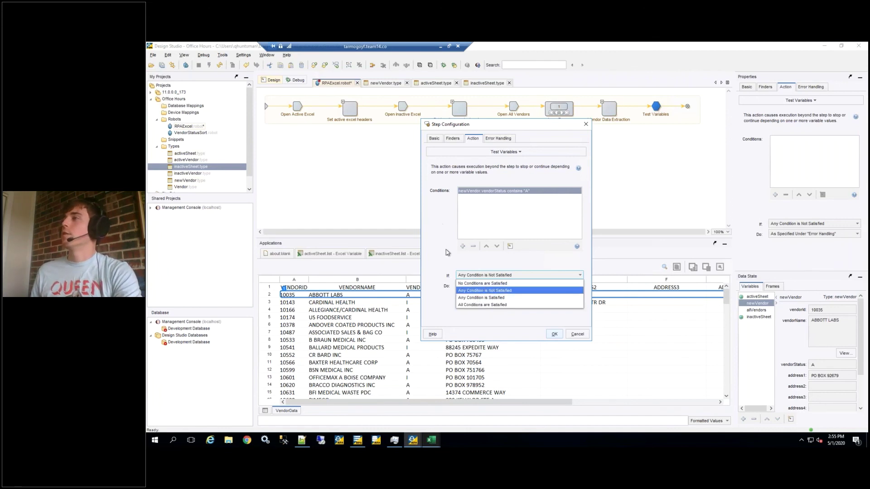
click(482, 290)
click(483, 286)
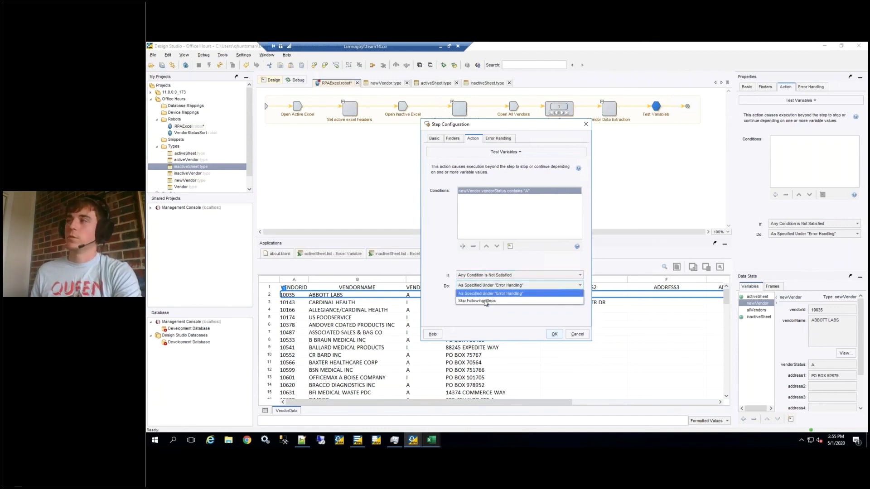
click(482, 284)
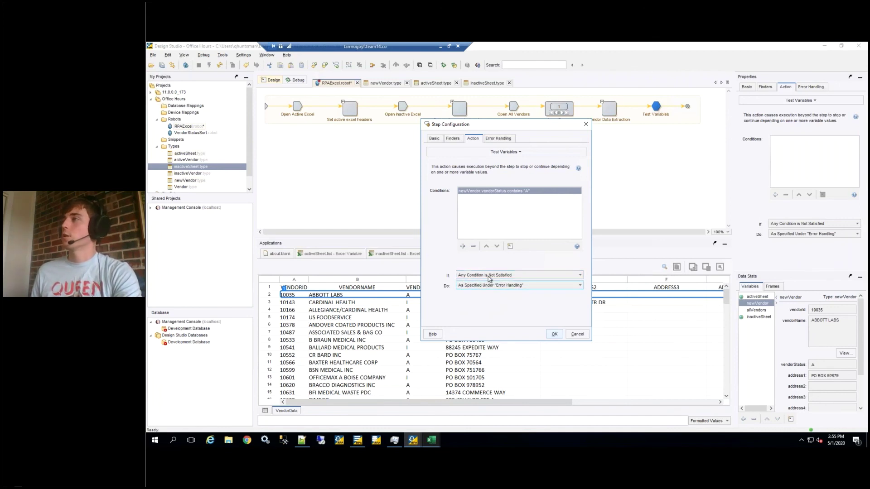
click(489, 276)
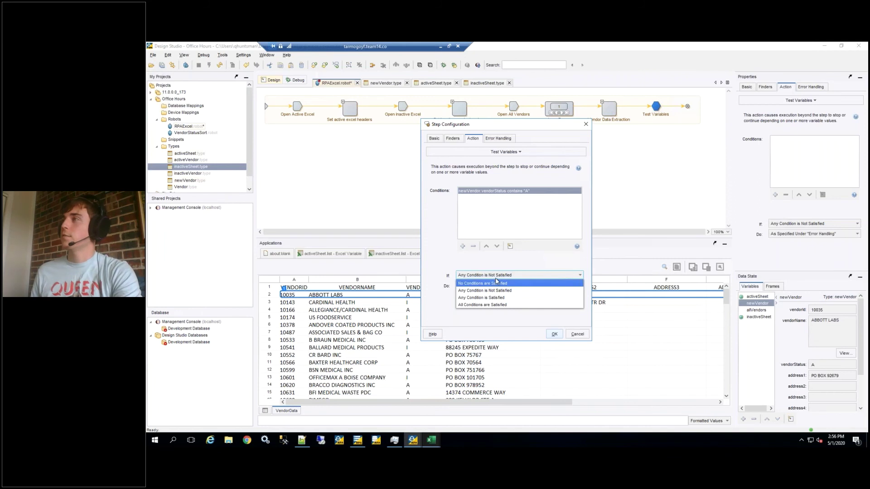
click(494, 291)
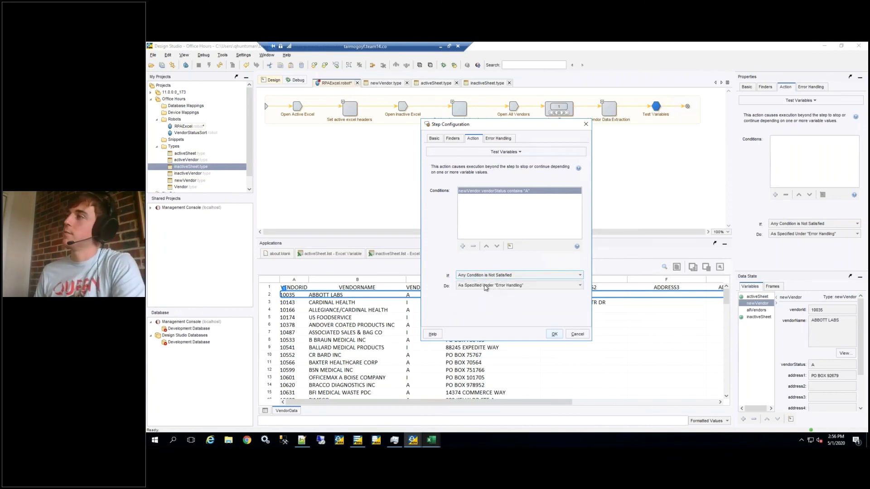
click(486, 287)
click(487, 294)
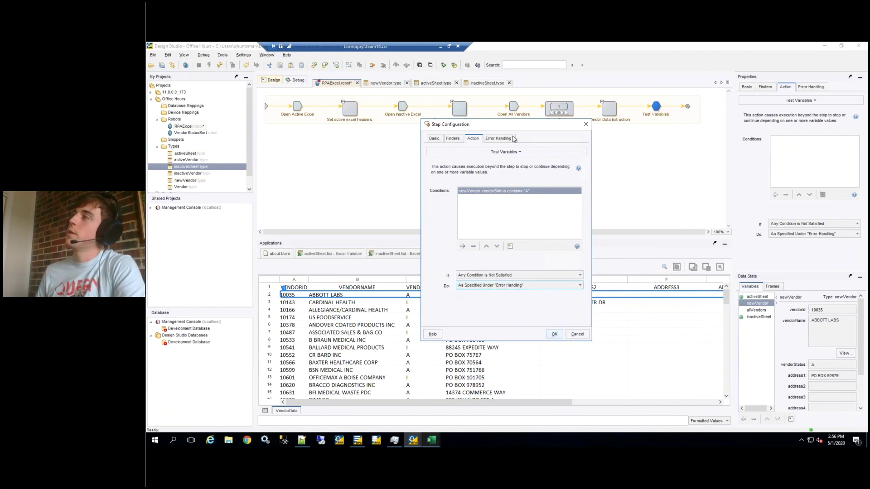
Disable API Exception and Log as Error in the step's error handling, choose Skip Following Steps, and apply the configuration.
click(498, 139)
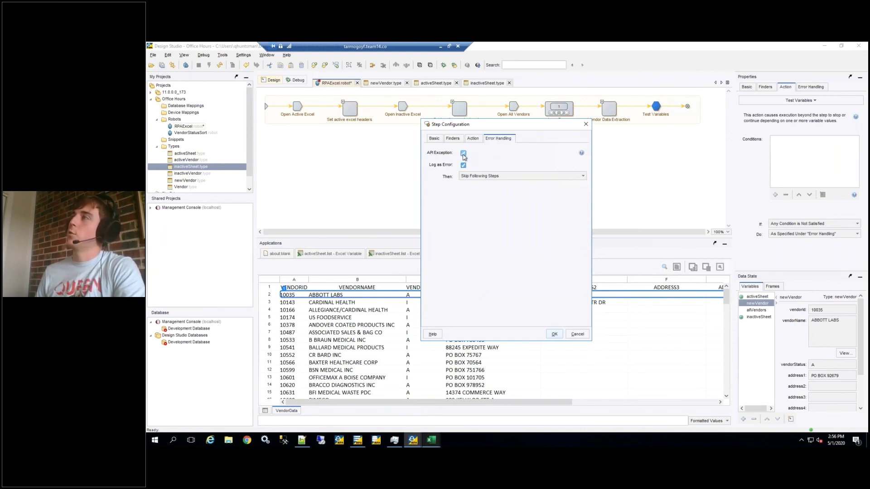
click(464, 155)
click(463, 166)
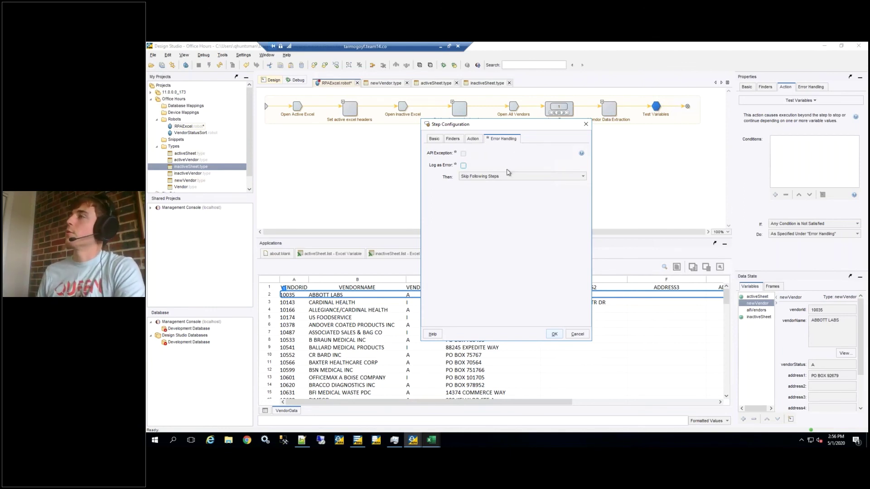
click(490, 178)
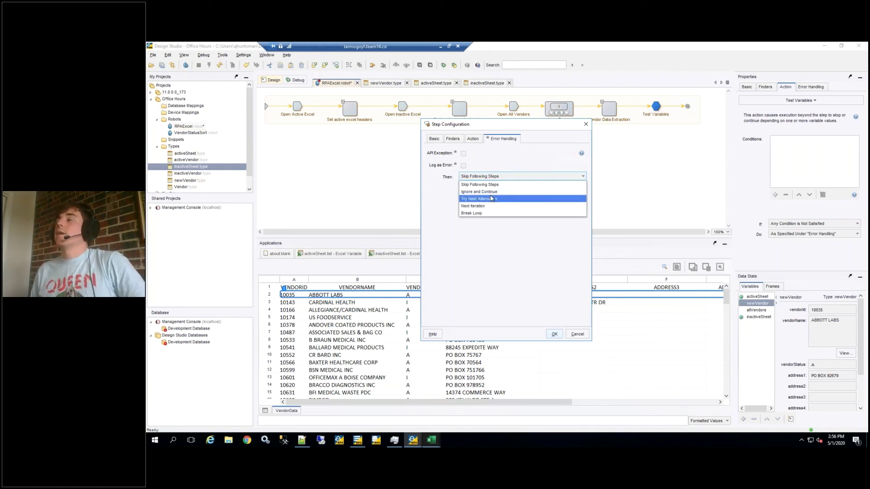
click(522, 185)
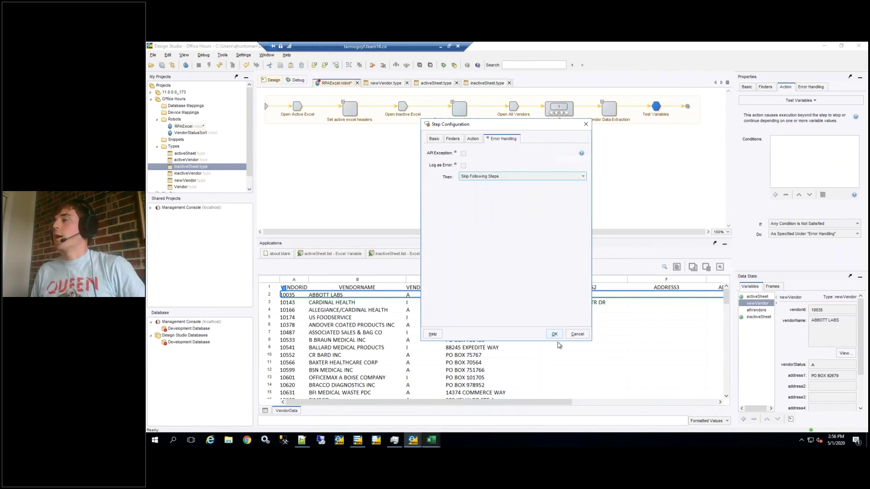
click(555, 334)
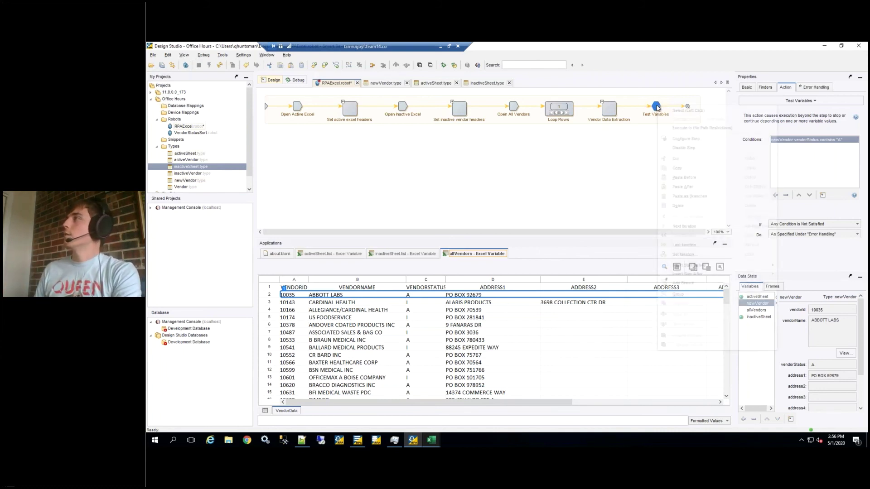
Insert a Try step between Vendor Data Extraction and Test Variables.
right_click(657, 108)
mouse_move(698, 267)
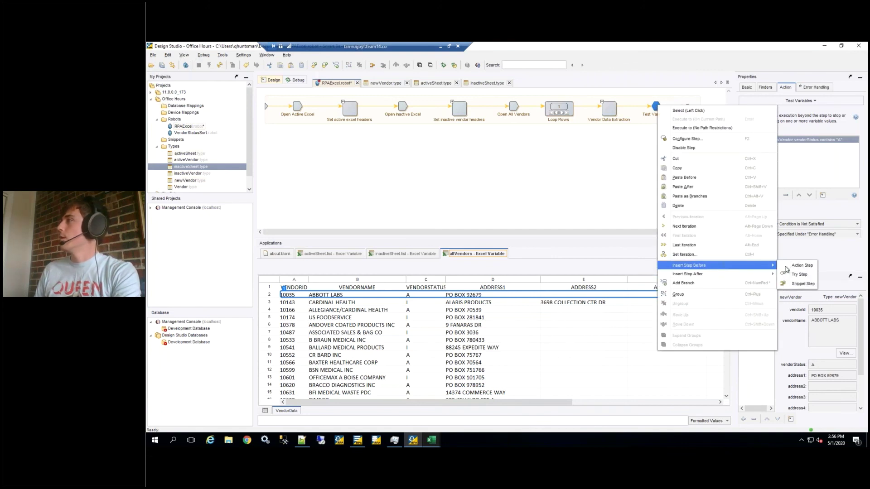
click(801, 276)
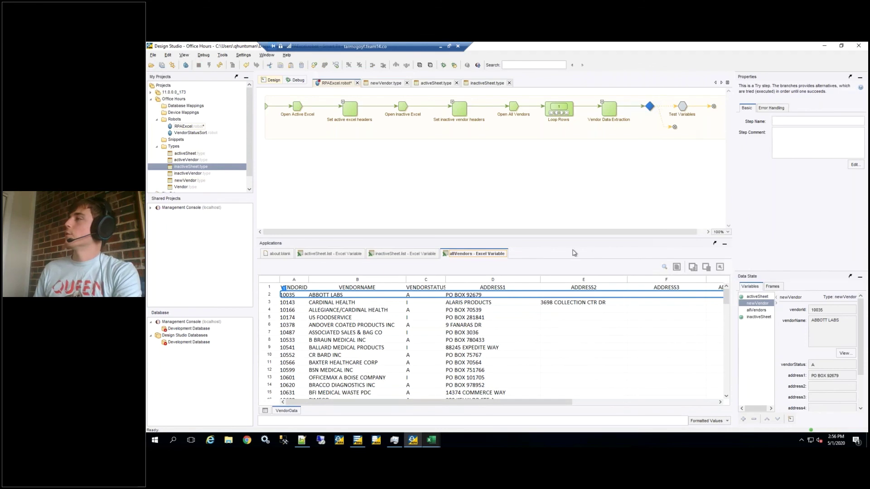
Set the Test Variables step's error handling to Try Next Alternative at the nearest Try step and apply the configuration.
scroll(635, 233, right, 1)
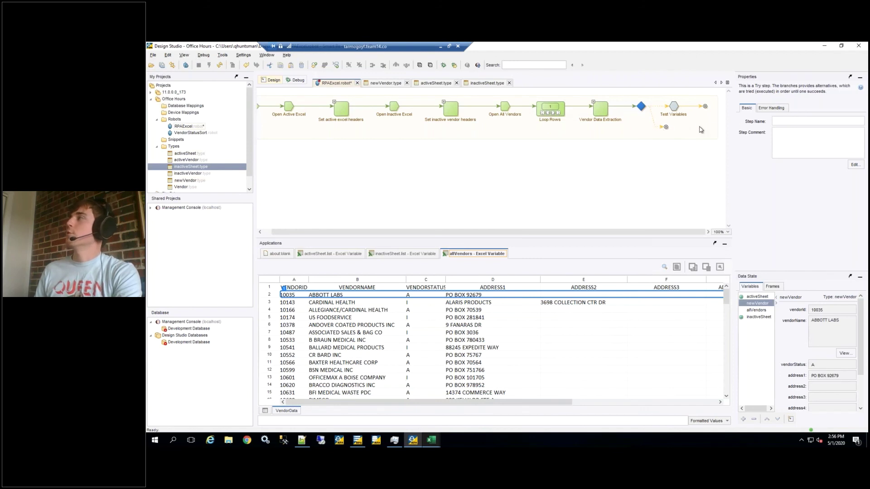
click(674, 107)
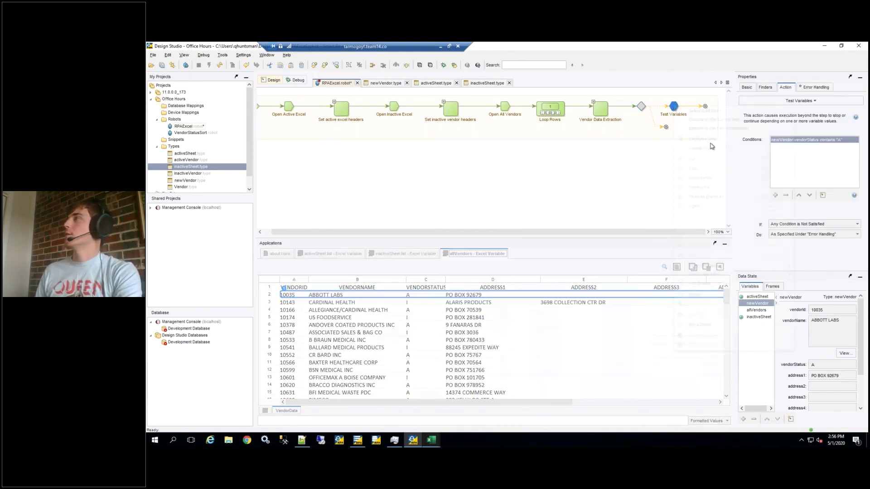
right_click(674, 107)
click(704, 139)
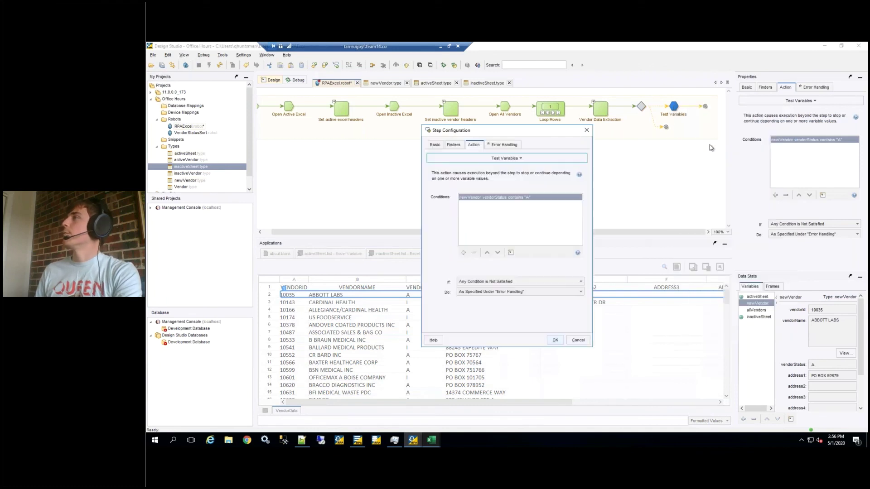
click(506, 145)
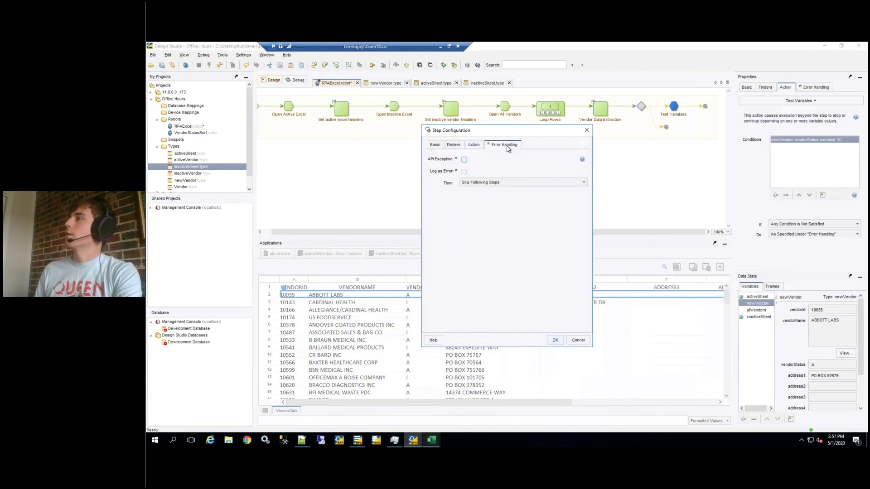
click(485, 184)
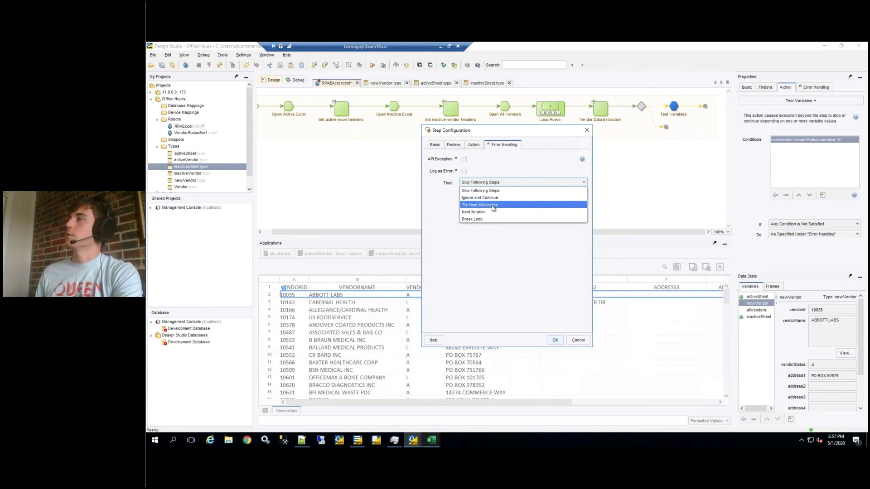
click(491, 207)
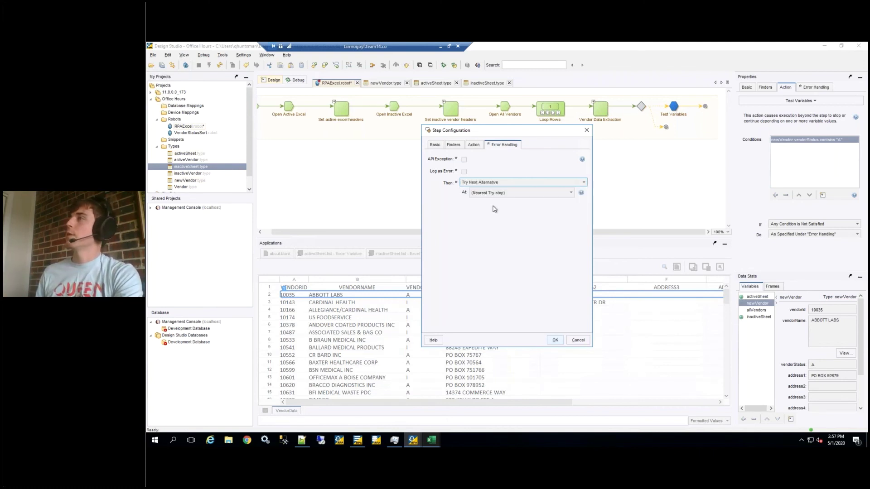
click(572, 192)
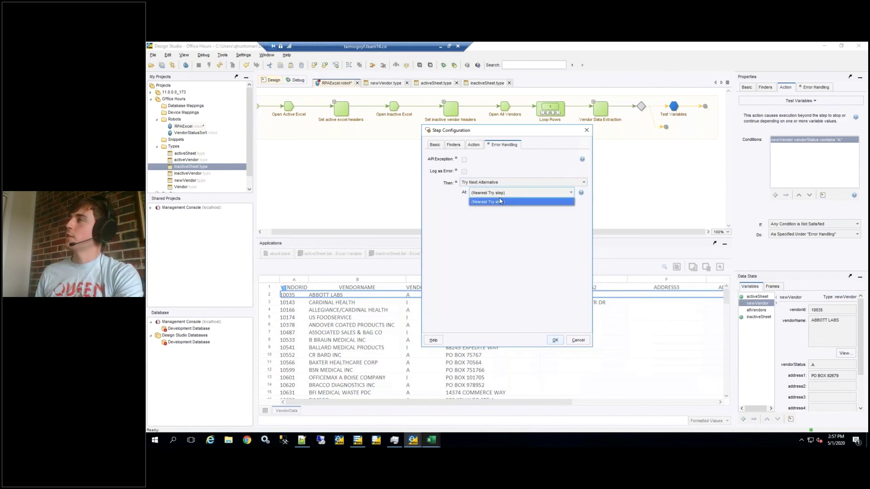
click(500, 201)
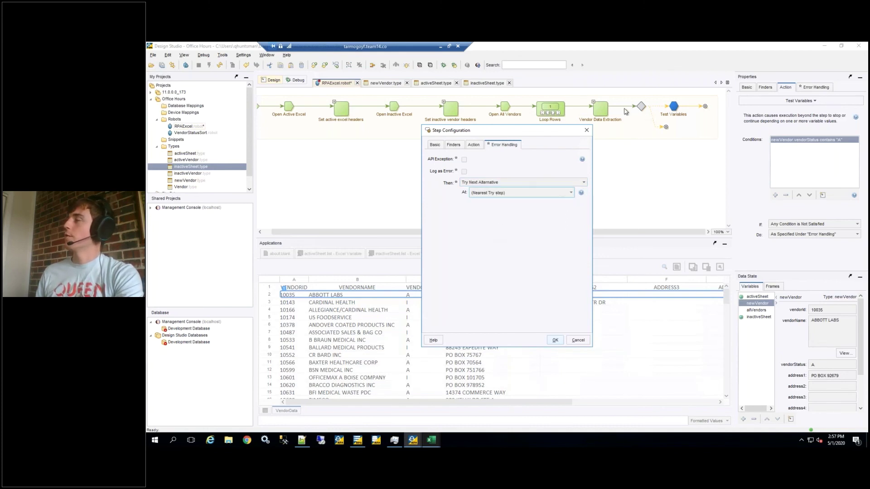
click(557, 340)
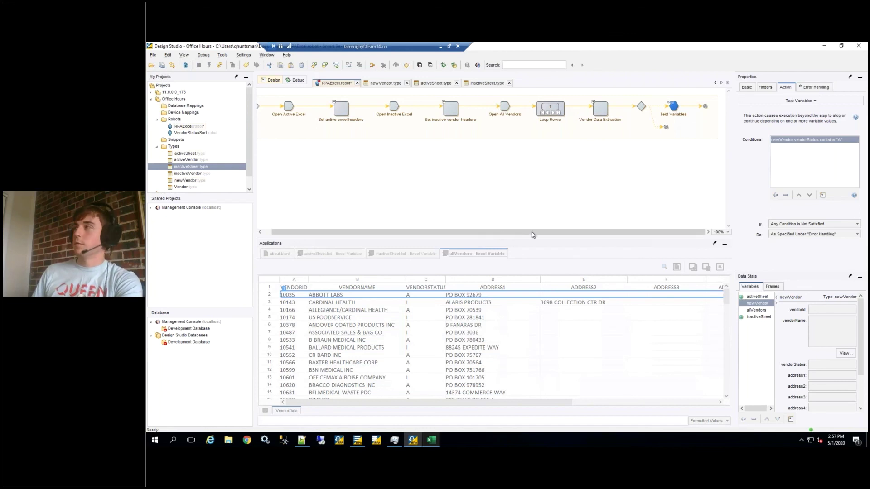
click(705, 107)
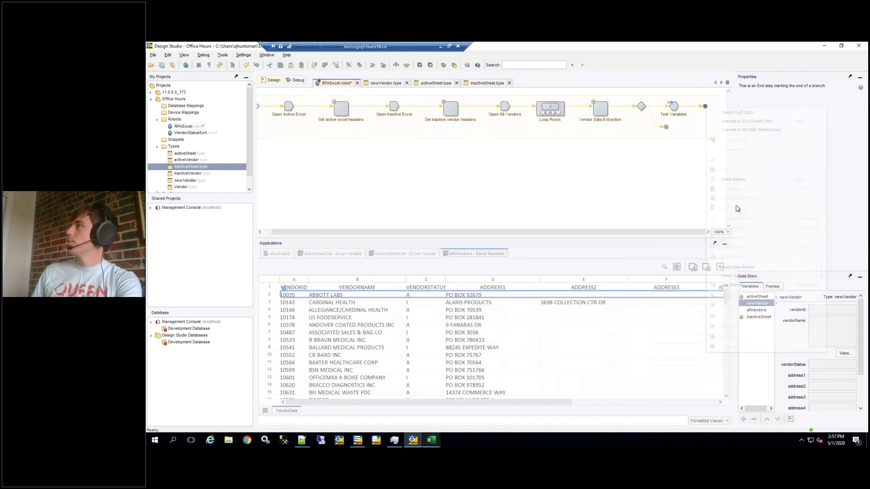
right_click(705, 107)
mouse_move(739, 269)
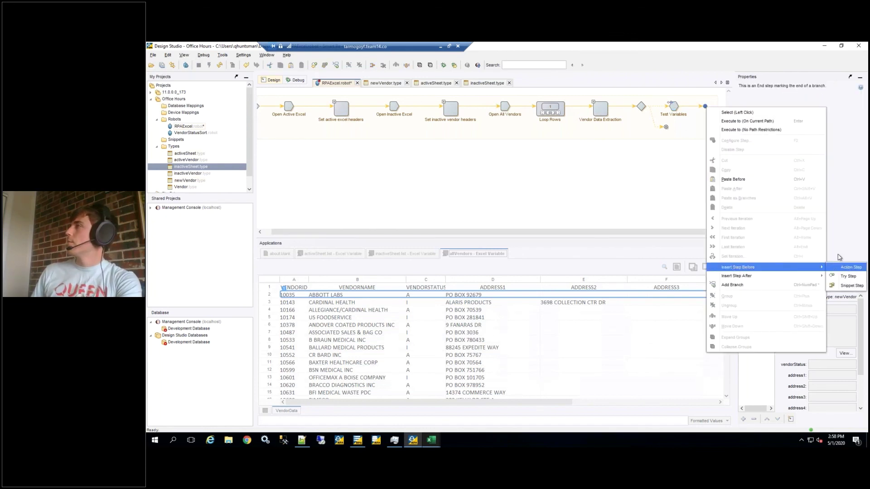
click(846, 268)
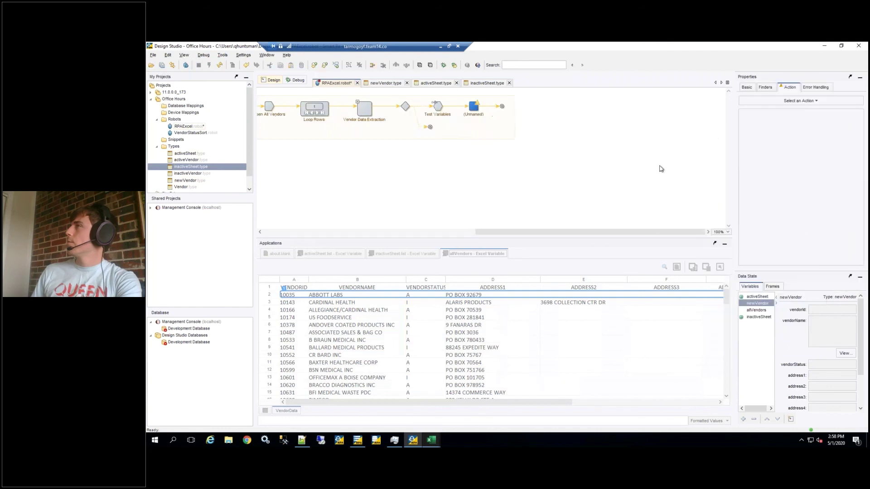
click(475, 109)
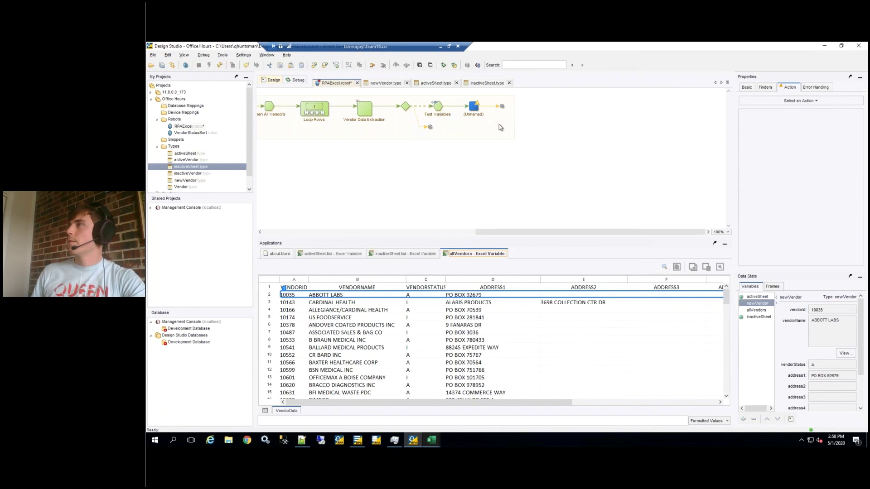
click(475, 109)
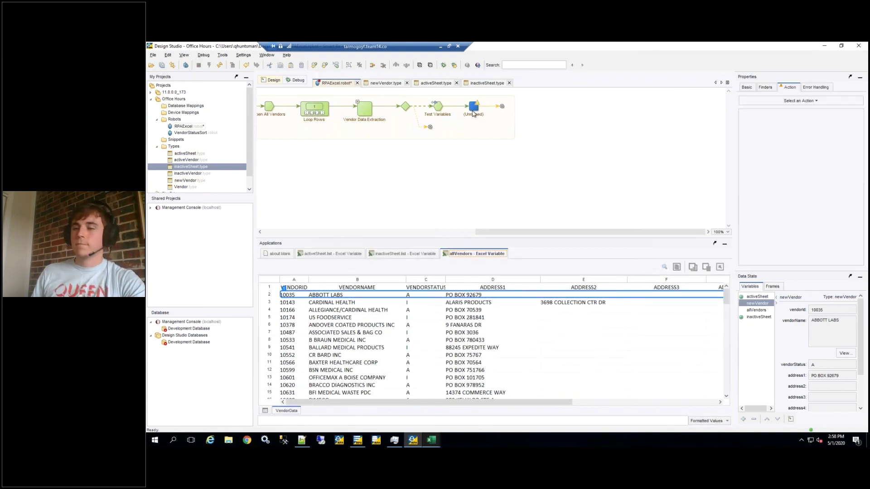
key(Delete)
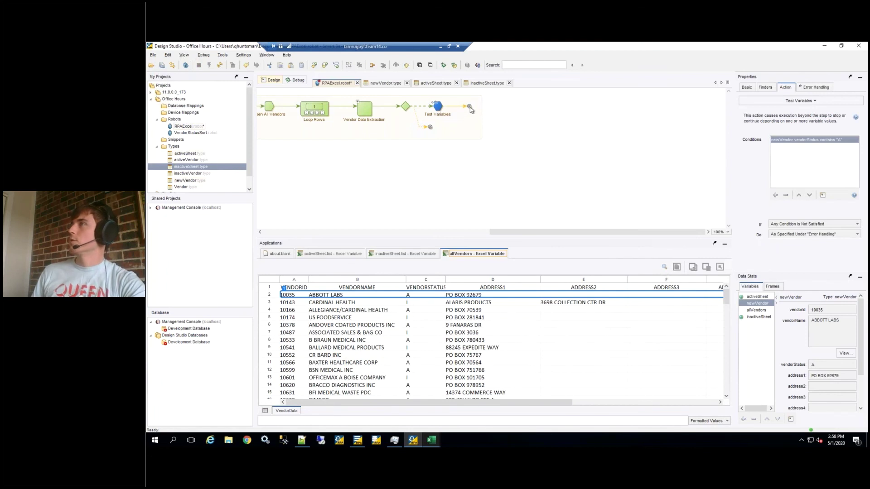
Add a step at the end of the Test Variables branch that sets activeSheet.list as the current window.
click(470, 107)
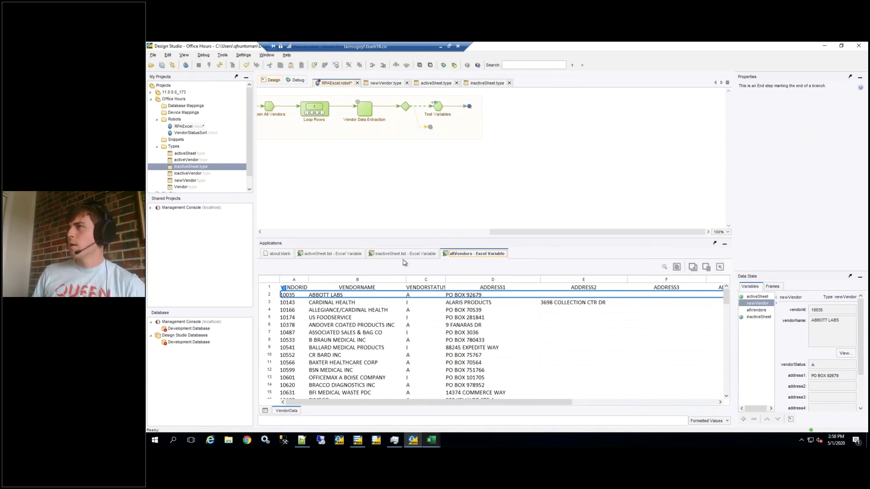
right_click(323, 254)
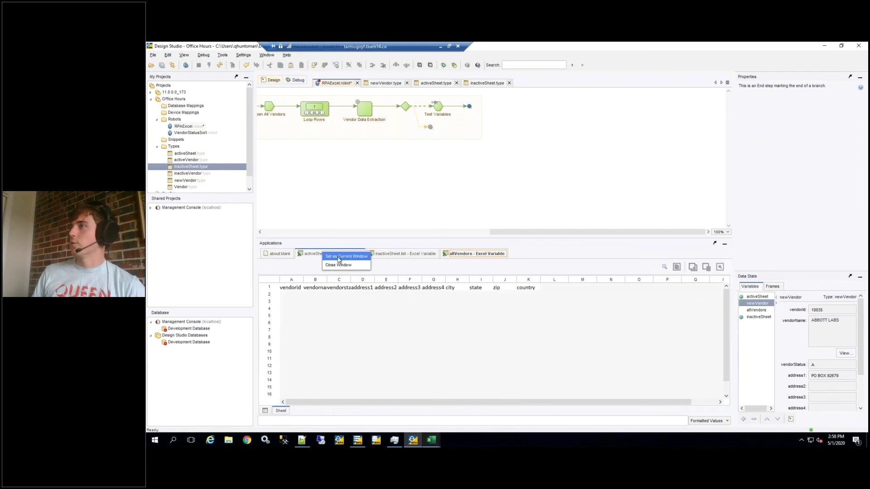
click(338, 257)
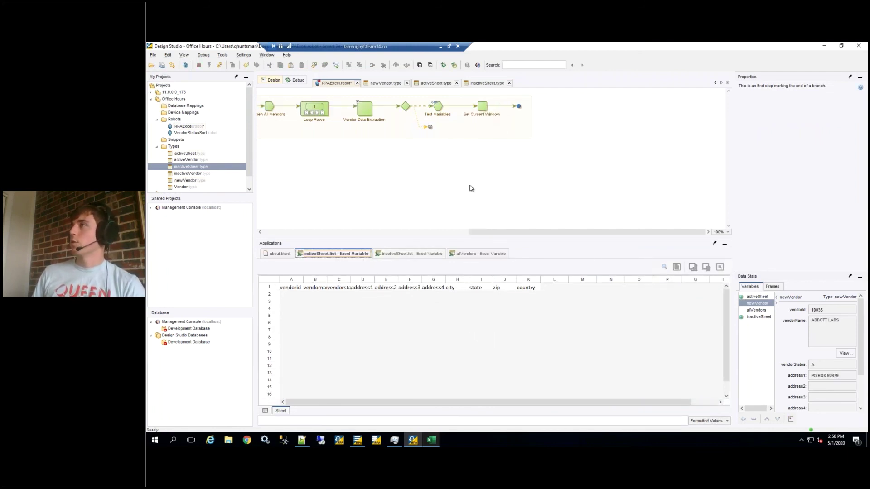
Add an Insert Rows step that inserts 1 row in last position on the whole activeSheet.list sheet.
click(272, 282)
right_click(288, 297)
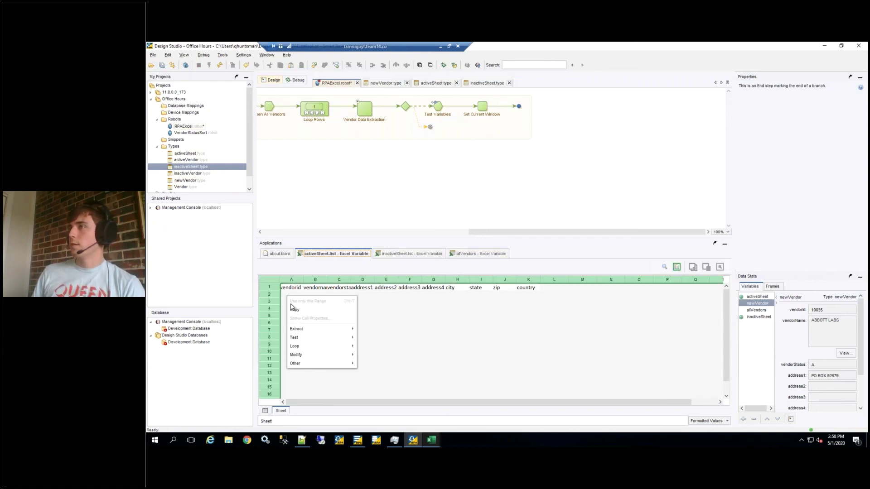
mouse_move(345, 354)
mouse_move(366, 363)
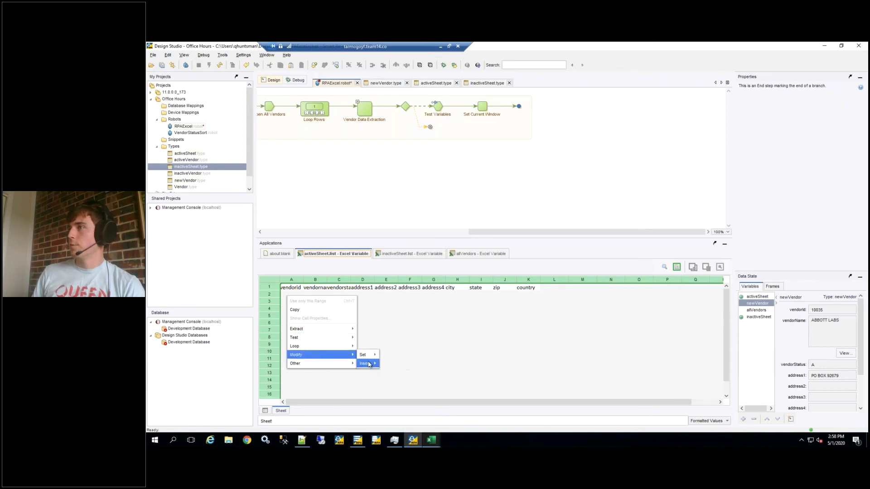
mouse_move(389, 372)
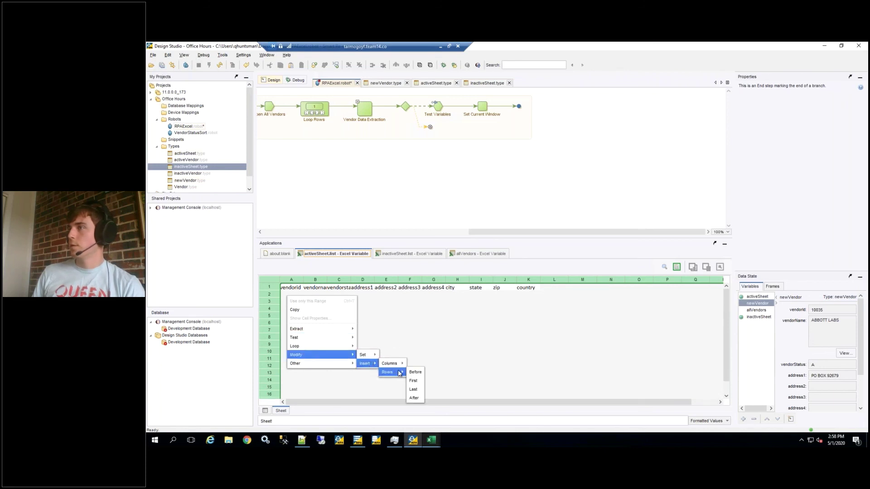
click(415, 391)
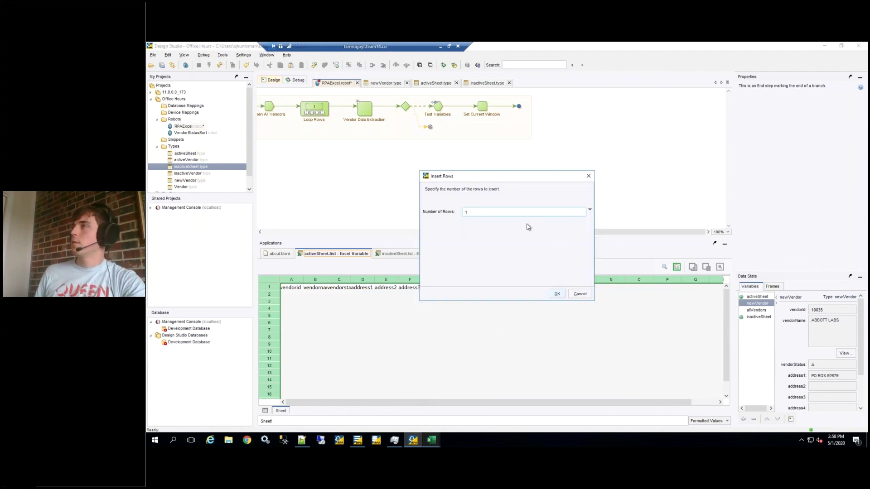
click(557, 294)
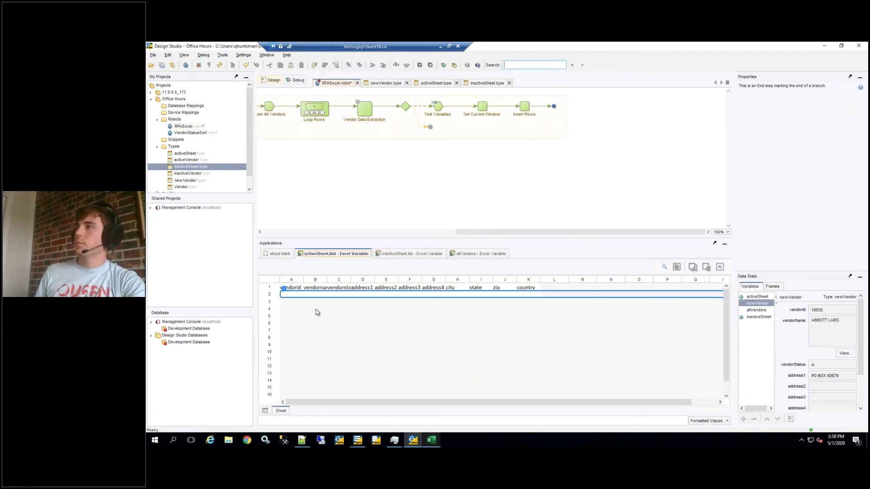
Add a step that sets the content of row 2 in activeSheet.list from the newVendor variable.
click(269, 296)
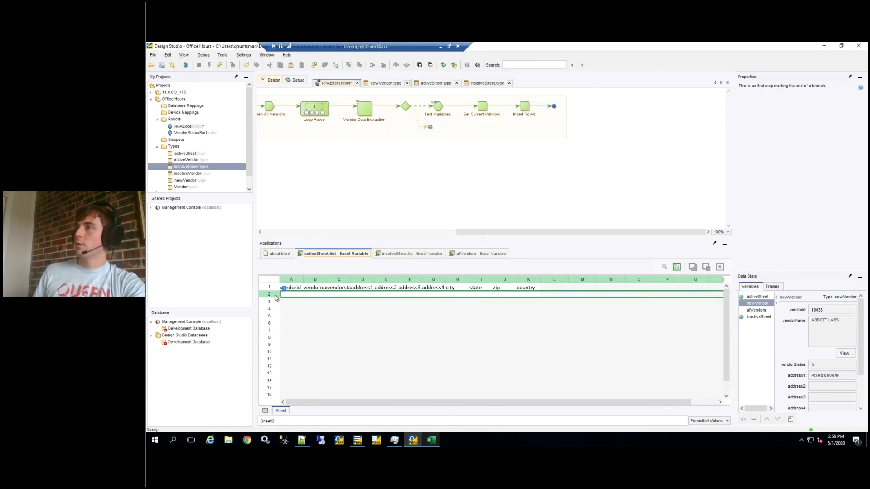
right_click(275, 298)
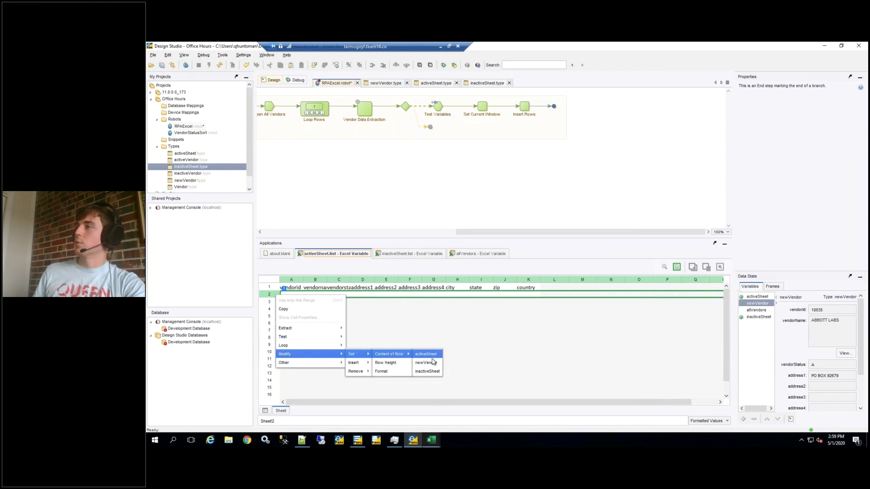
click(433, 362)
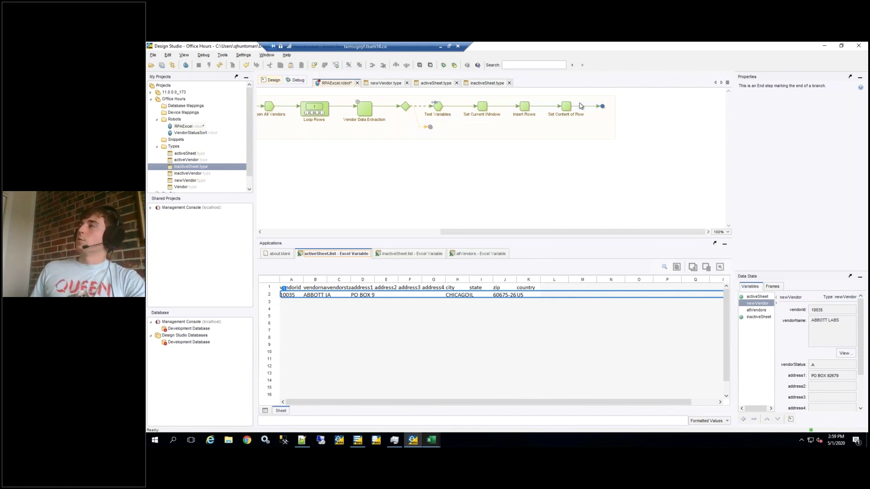
Insert an action step after Set Content of Row, assign it Return Value, and return the activeSheet variable.
right_click(602, 108)
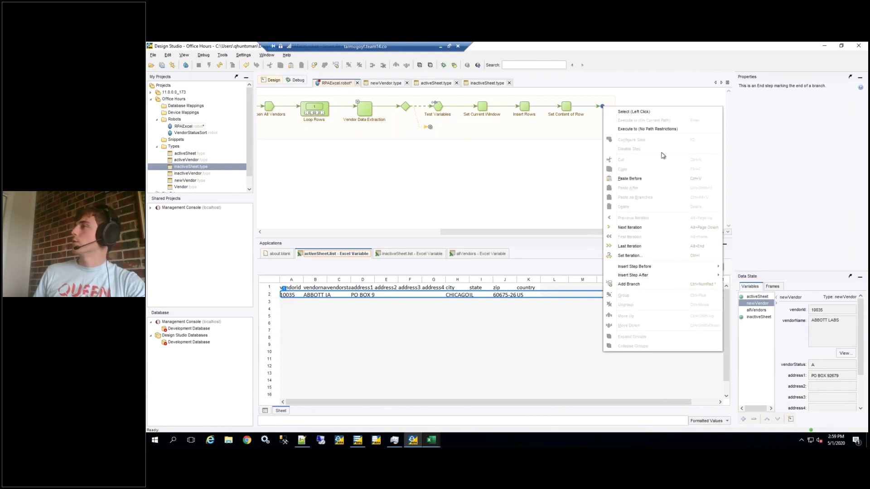
mouse_move(632, 266)
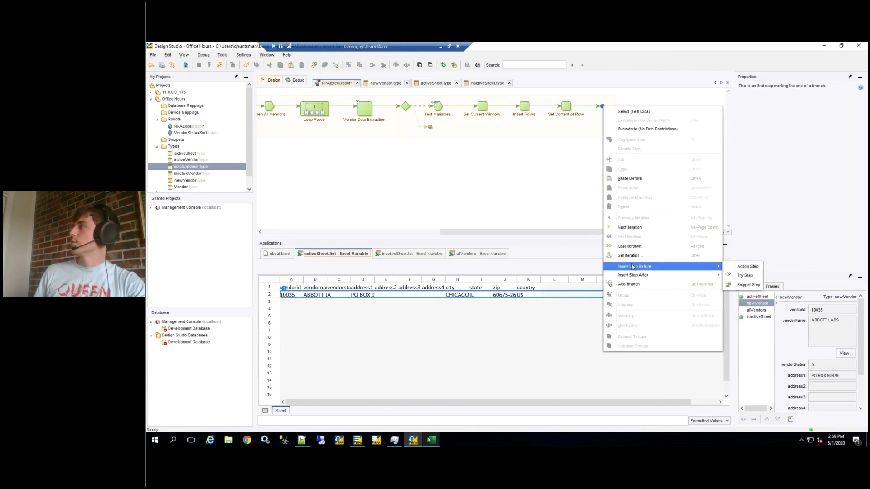
click(745, 266)
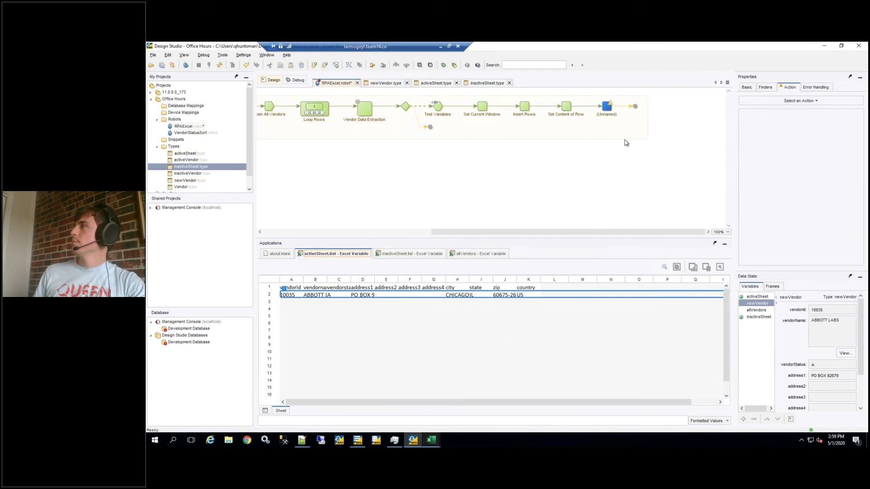
click(789, 104)
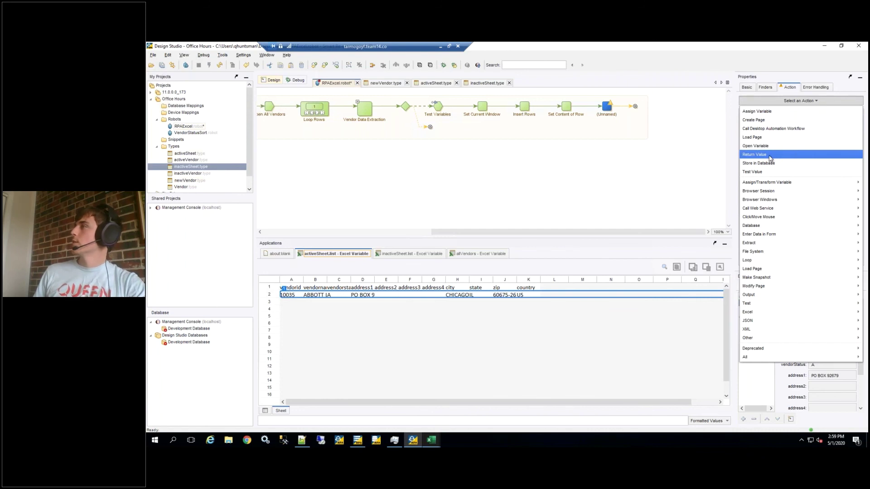
click(770, 157)
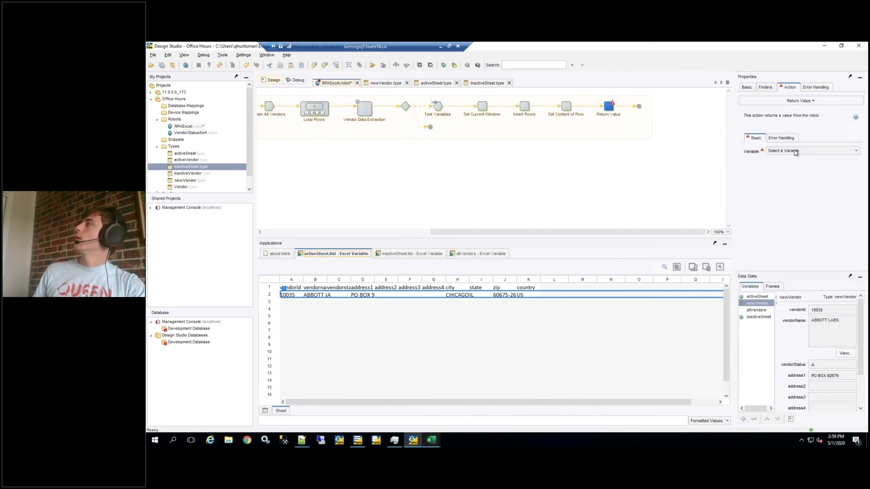
click(795, 153)
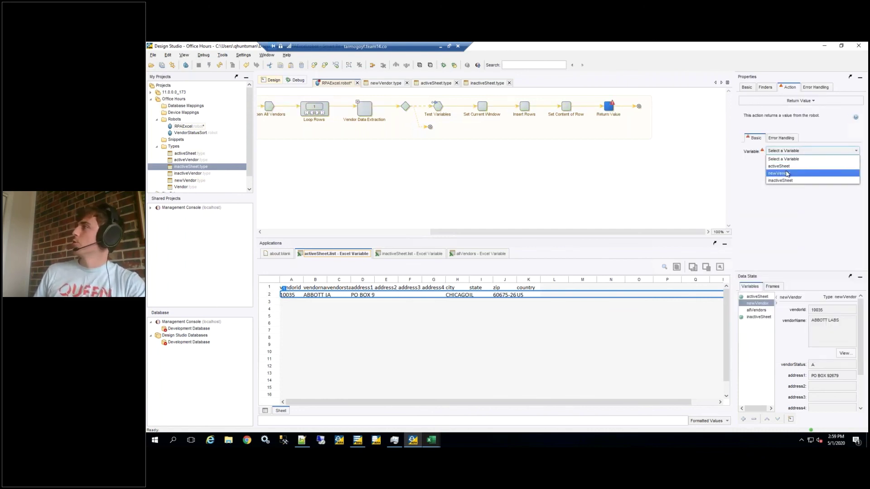
click(795, 167)
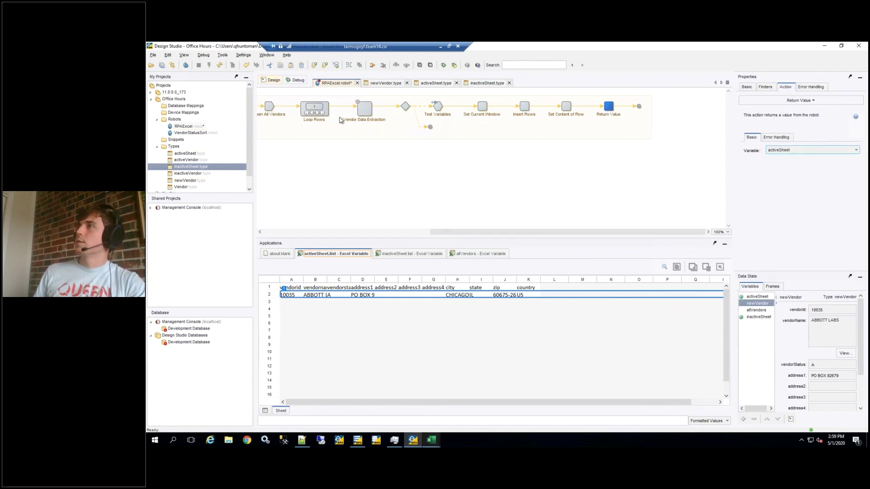
Run the active-vendor branch through Return Value and step through several Loop Rows iterations to check the rows written to activeSheet.list.
click(438, 107)
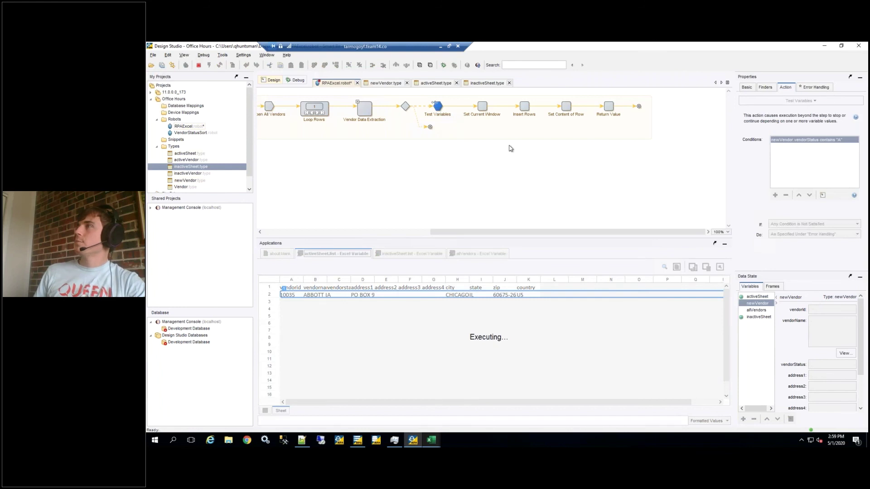
click(606, 107)
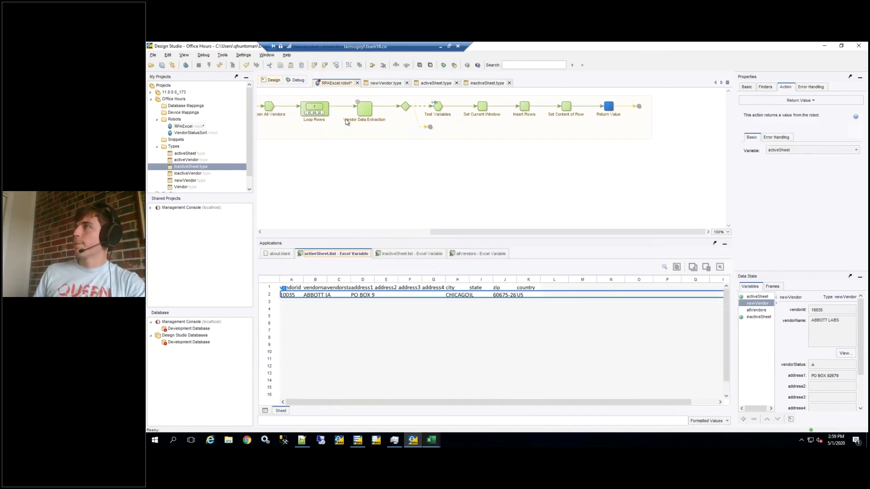
click(318, 113)
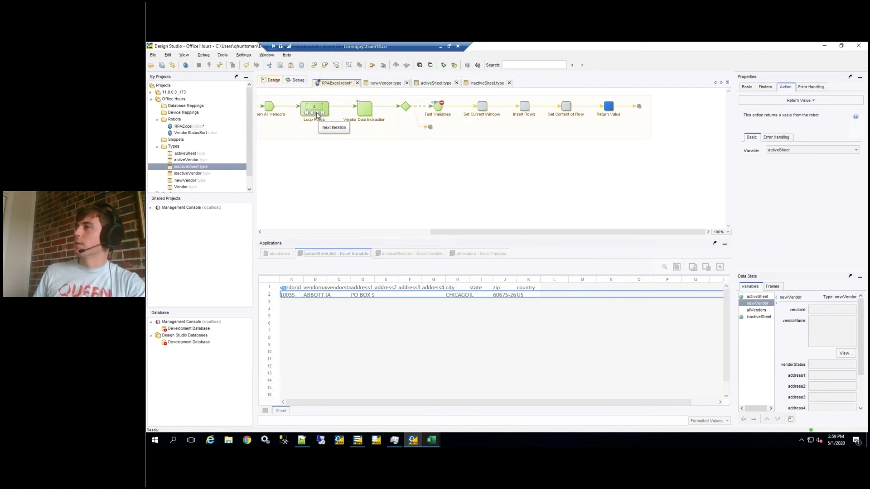
click(317, 113)
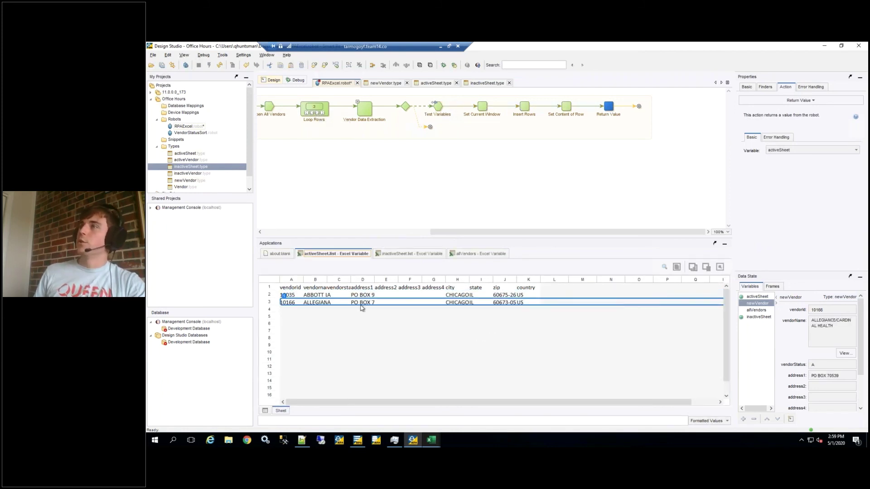
click(317, 116)
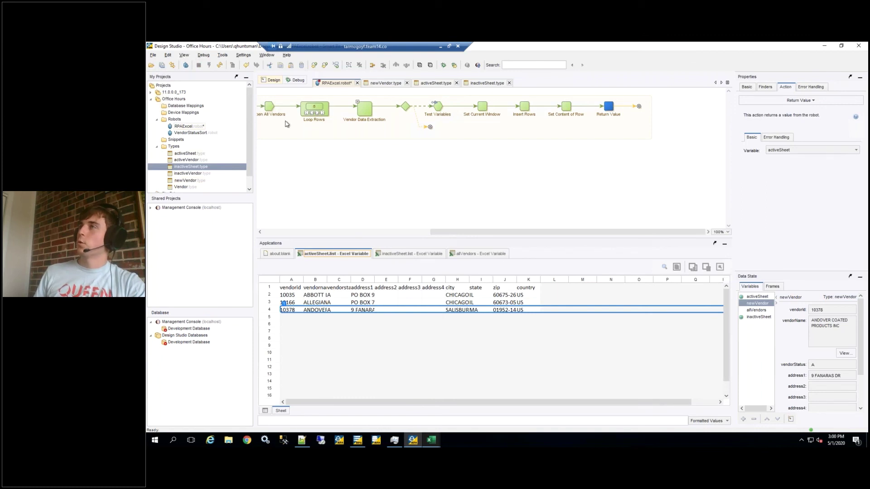
click(309, 113)
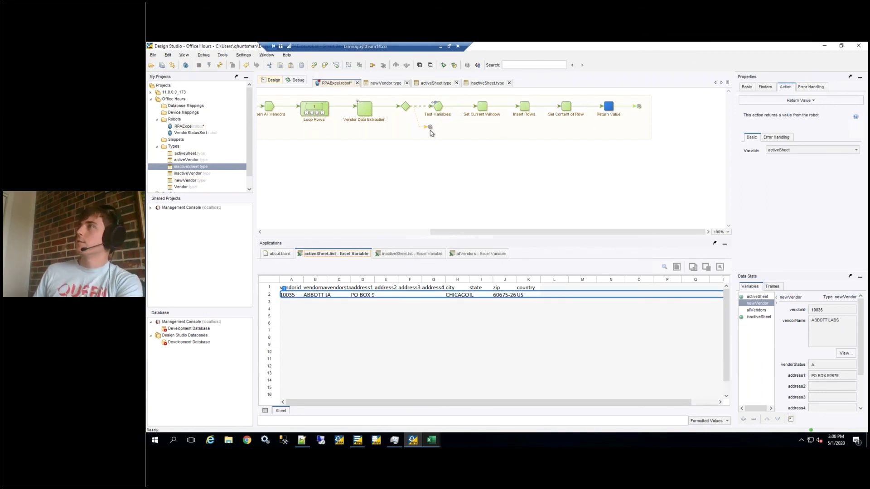
With Loop Rows advanced to iteration 2, add a step in the second Try branch that sets inactiveSheet.list as the current window.
click(438, 106)
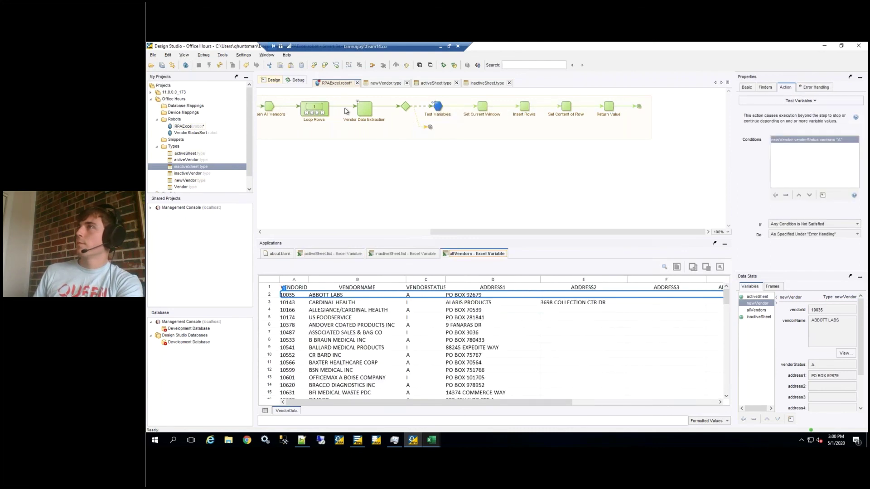
click(320, 113)
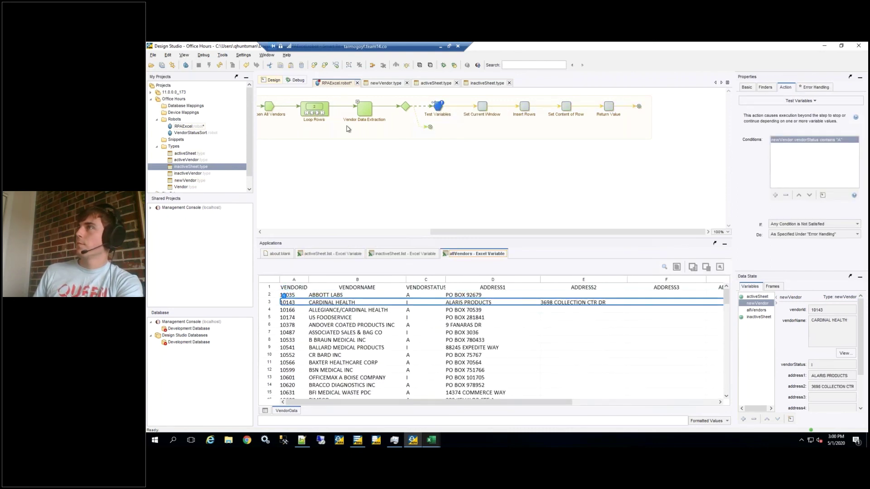
click(431, 128)
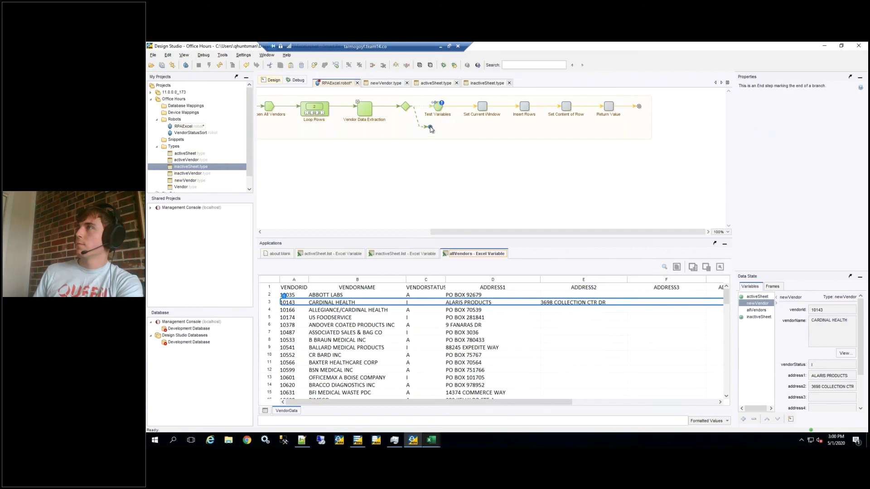
click(410, 257)
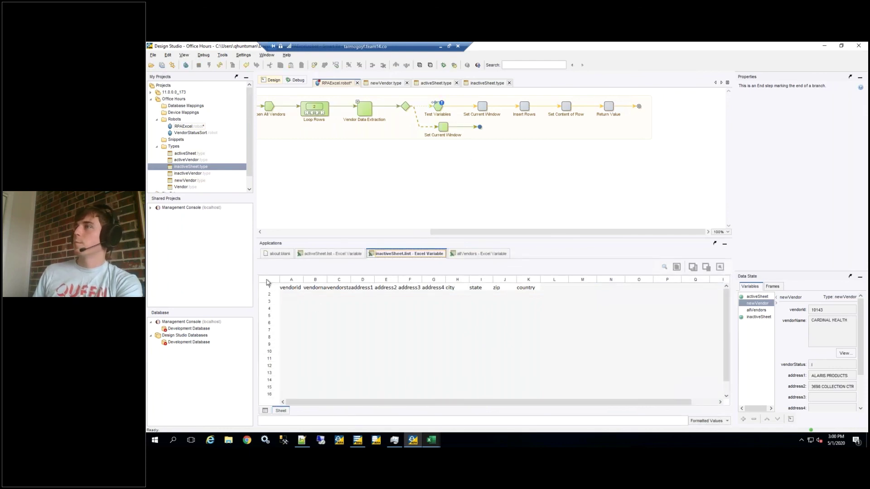
Add an Insert Rows step that inserts 1 row in last position on the whole inactiveSheet.list sheet.
click(285, 285)
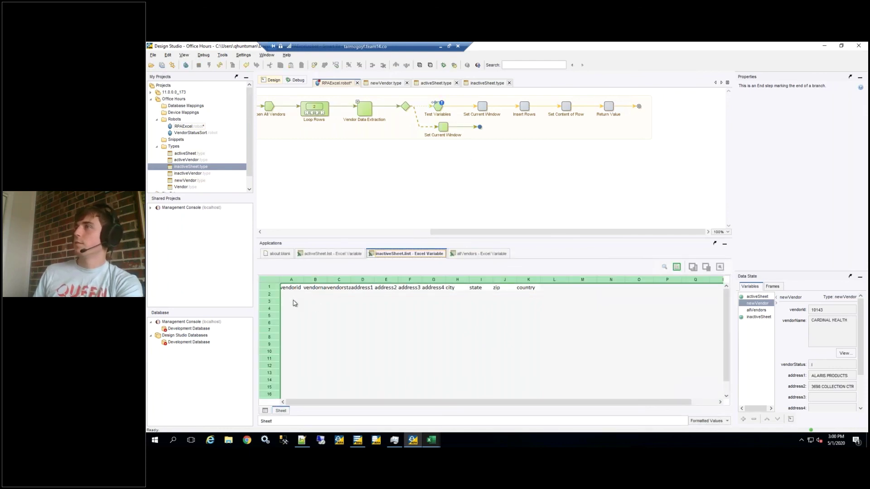
right_click(294, 304)
mouse_move(345, 359)
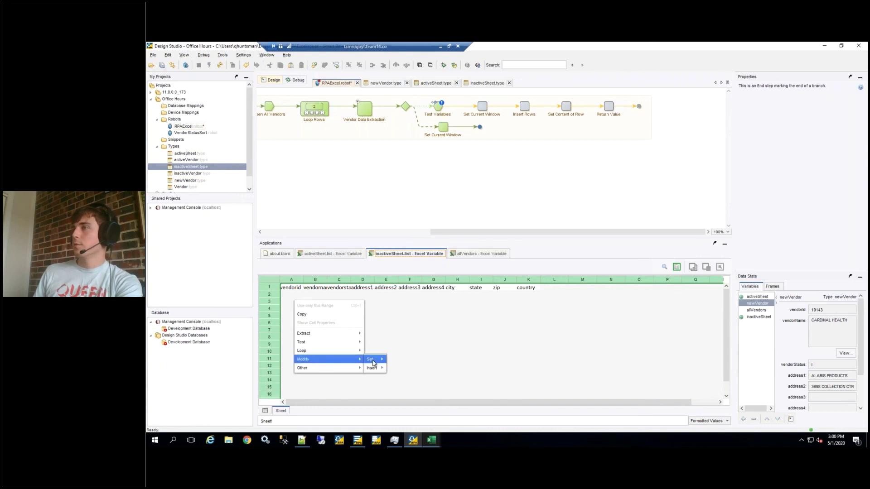
mouse_move(374, 368)
mouse_move(410, 378)
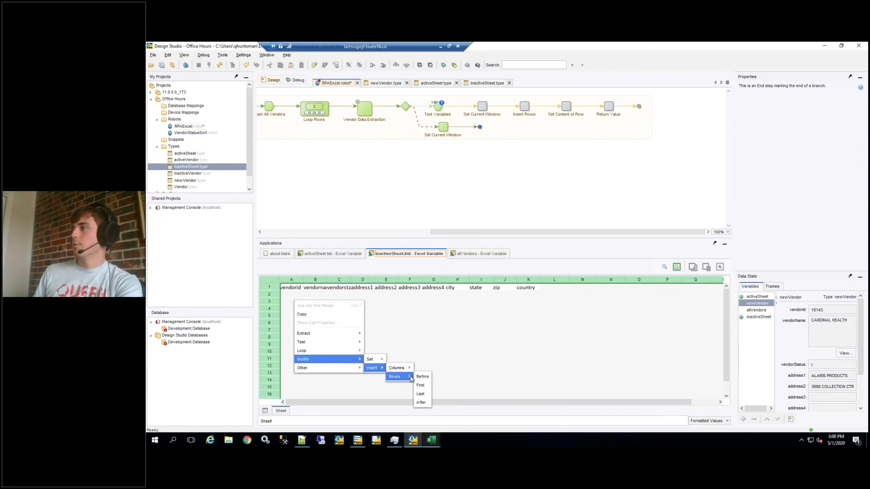
click(422, 389)
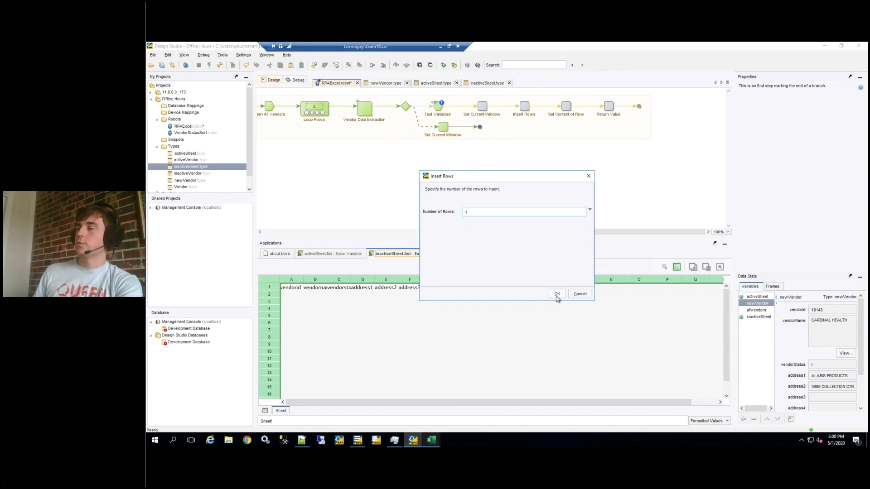
click(556, 297)
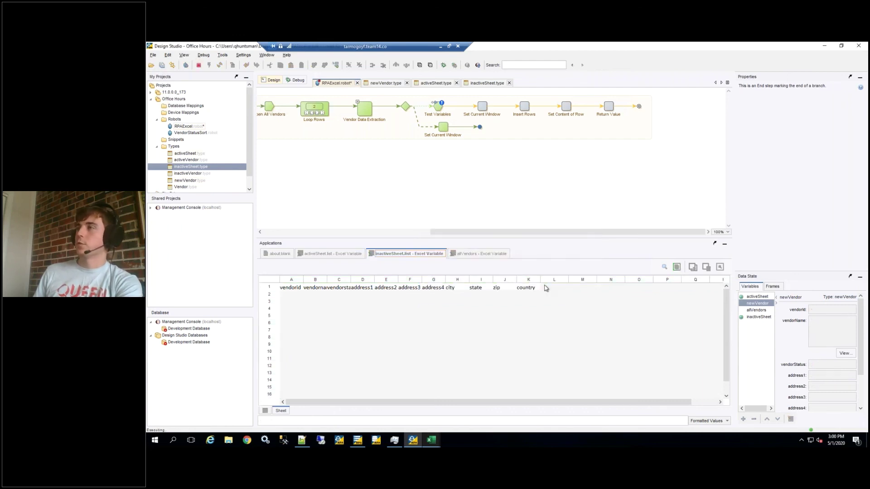
Try setting the content of row 2 in inactiveSheet.list from the inactiveSheet variable, and delete that Set Content of Row step.
click(269, 298)
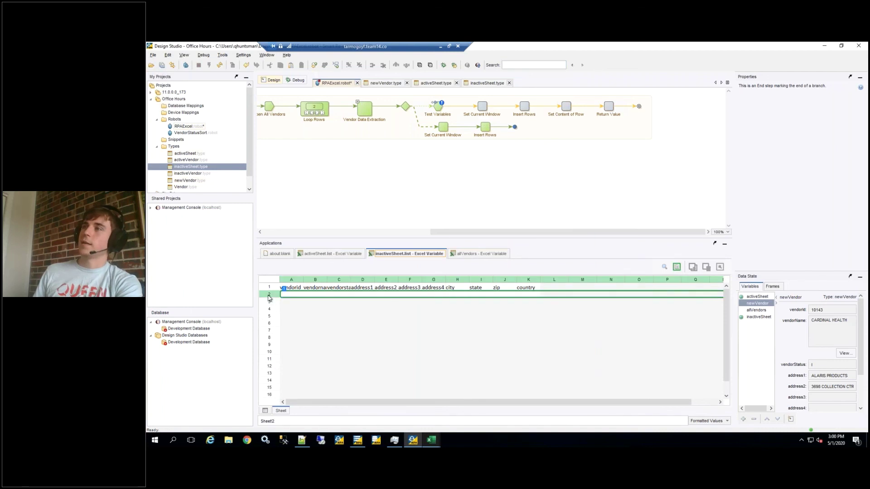
right_click(269, 298)
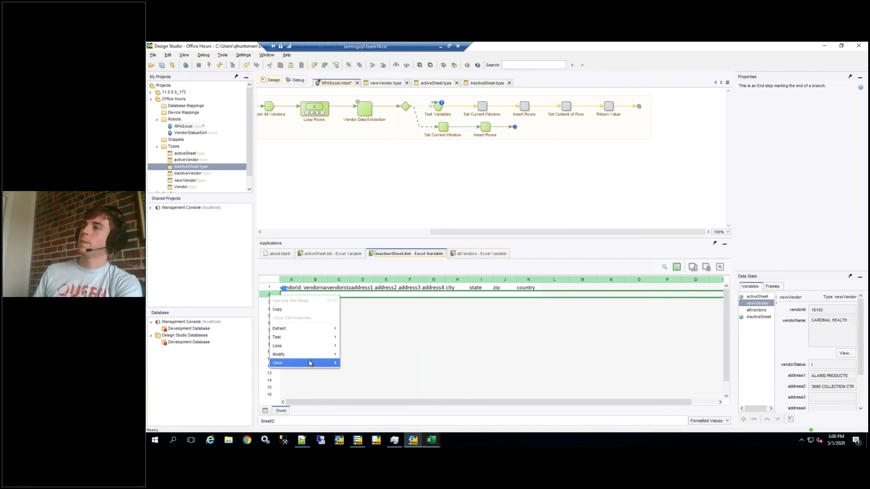
mouse_move(316, 356)
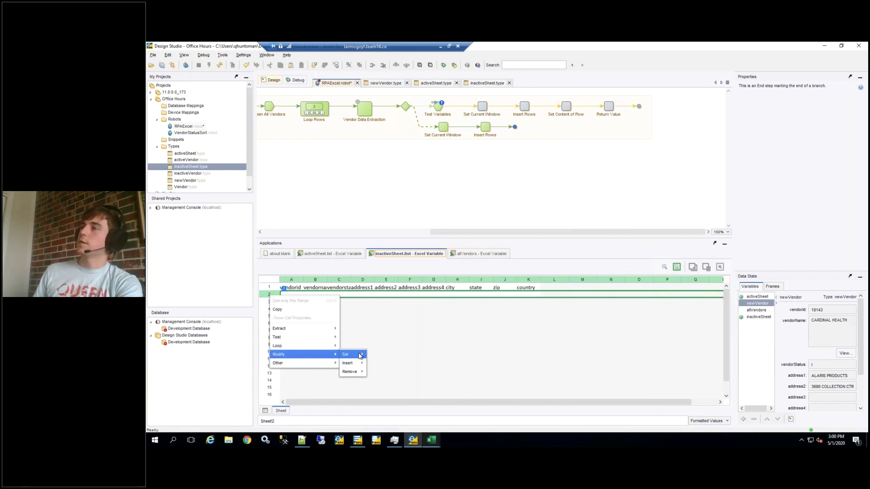
mouse_move(361, 356)
mouse_move(390, 355)
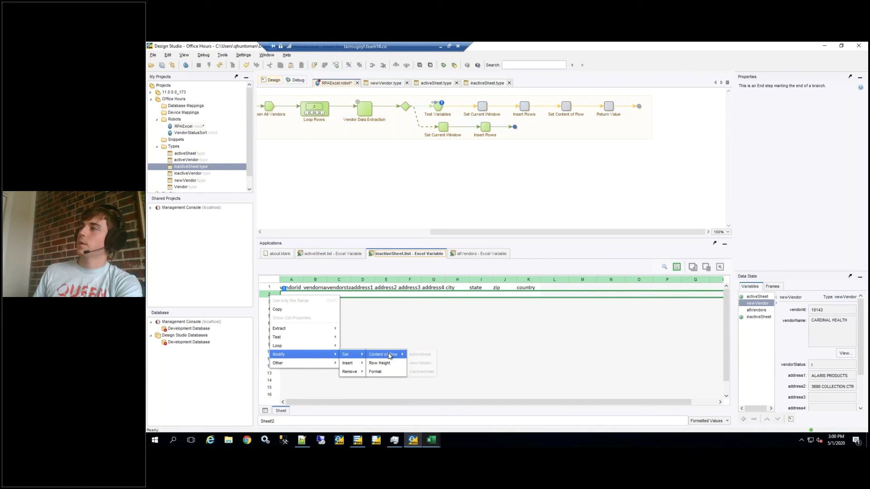
click(422, 372)
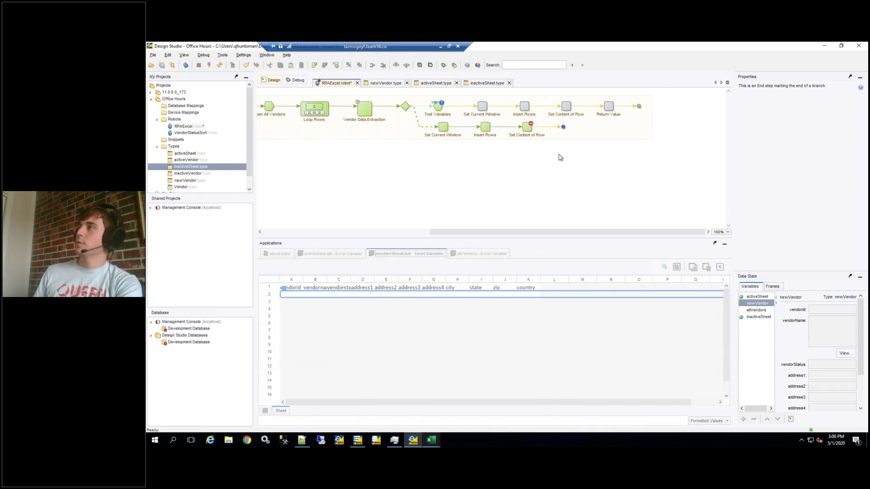
click(528, 129)
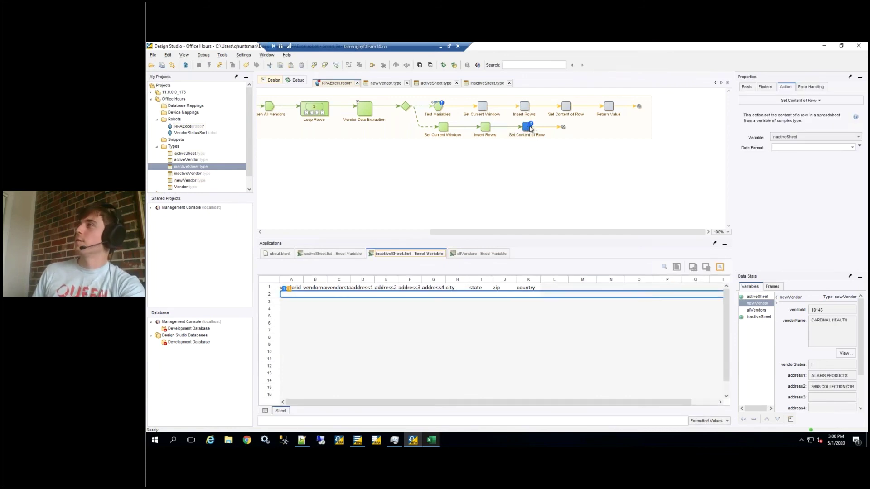
key(Delete)
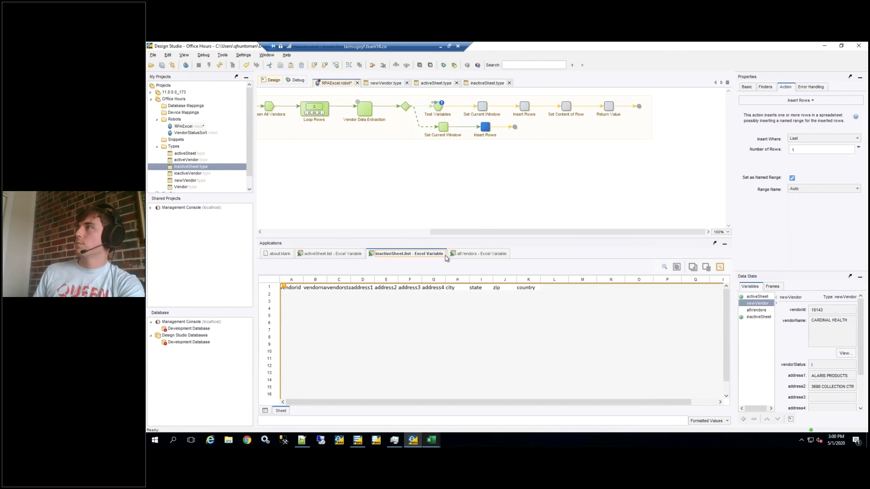
Add a step that sets the content of row 2 in inactiveSheet.list from the newVendor variable.
click(275, 295)
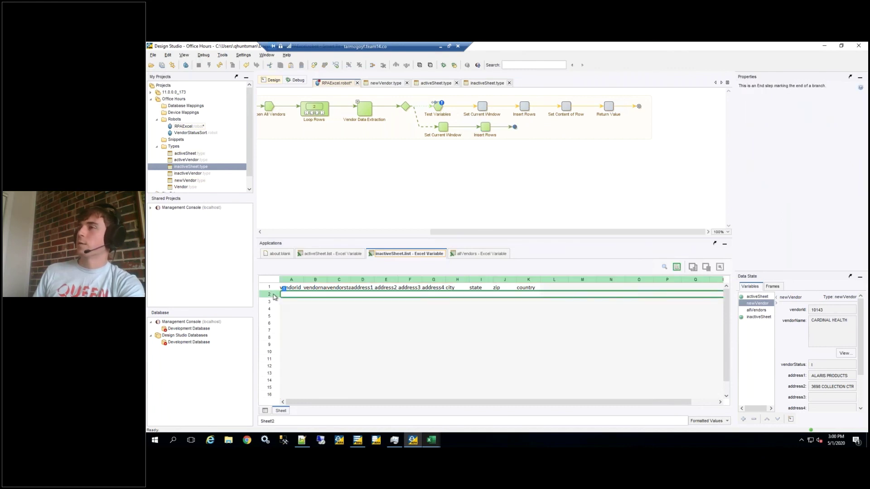
right_click(275, 297)
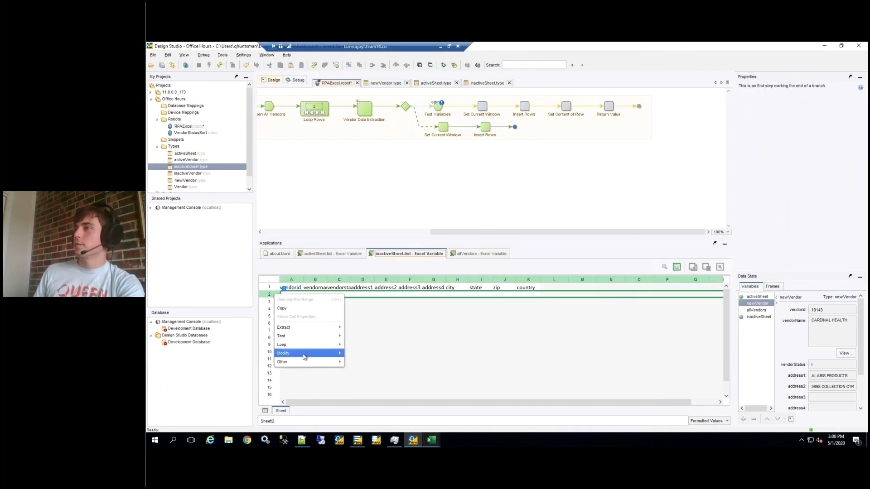
mouse_move(336, 353)
mouse_move(388, 354)
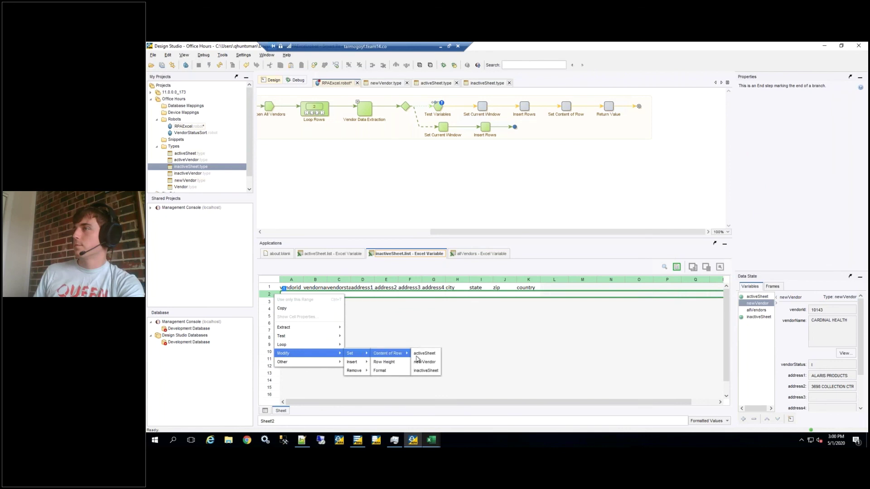
click(425, 362)
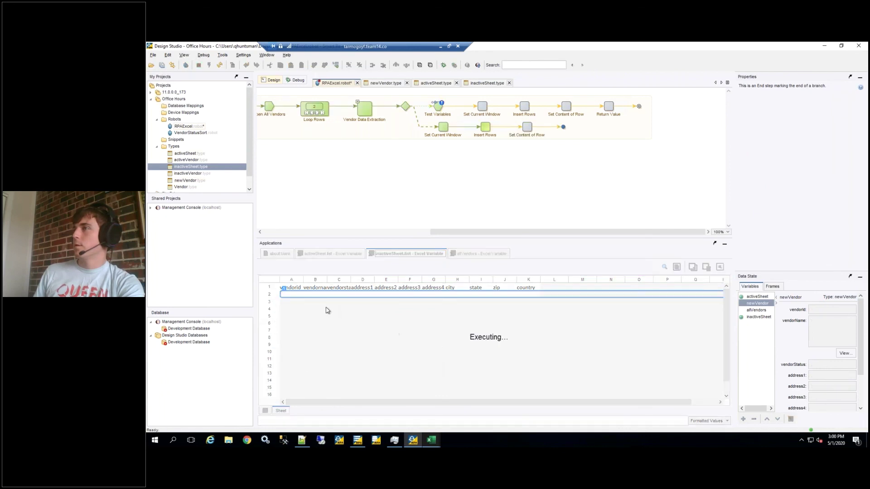
Switch to VendorData.xlsx in Excel to check the CARDINAL HEALTH row against the inactive sheet, and return to Design Studio.
mouse_move(431, 440)
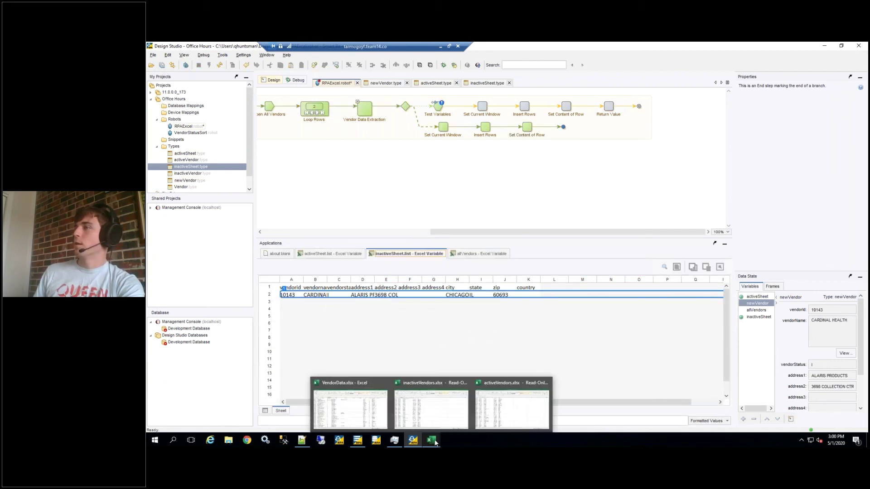
click(350, 408)
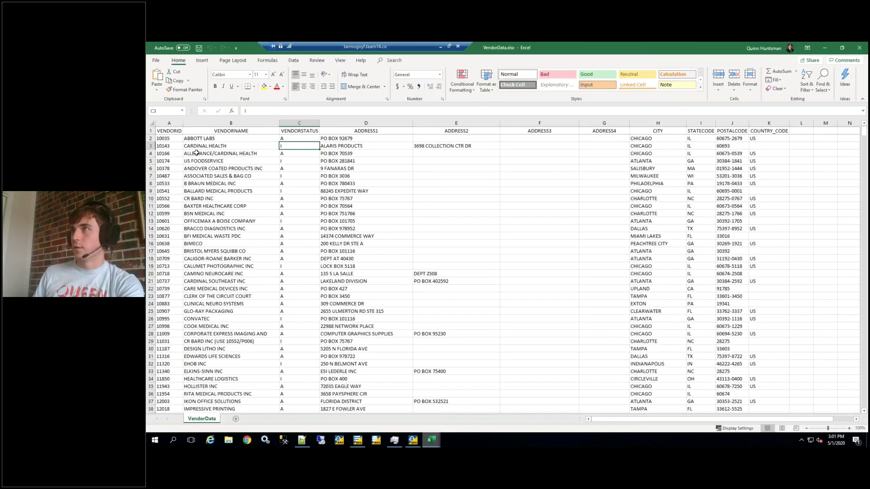
click(196, 146)
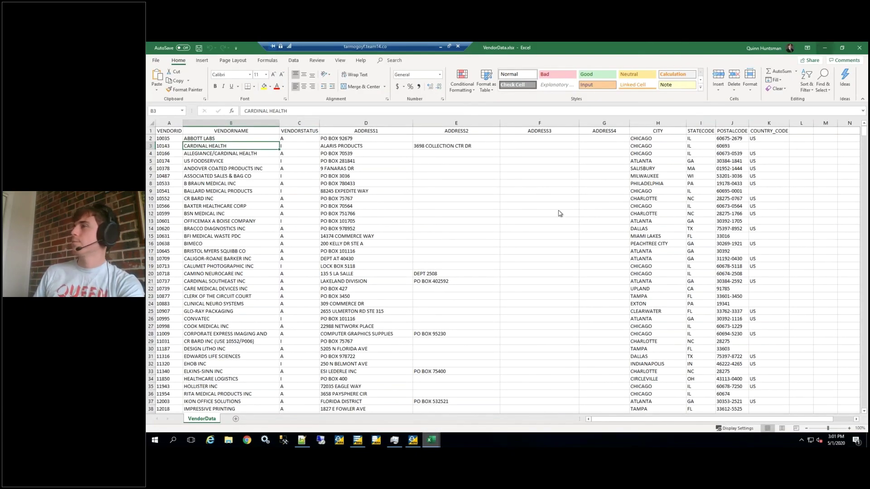
key(alt+Tab)
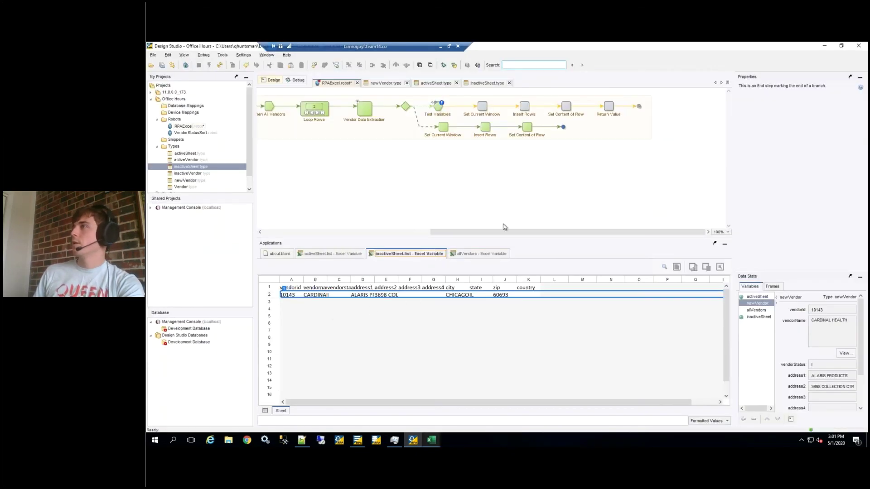
Insert an action step at the end of the second branch, assign it Return Value, and return the inactiveSheet variable.
right_click(563, 127)
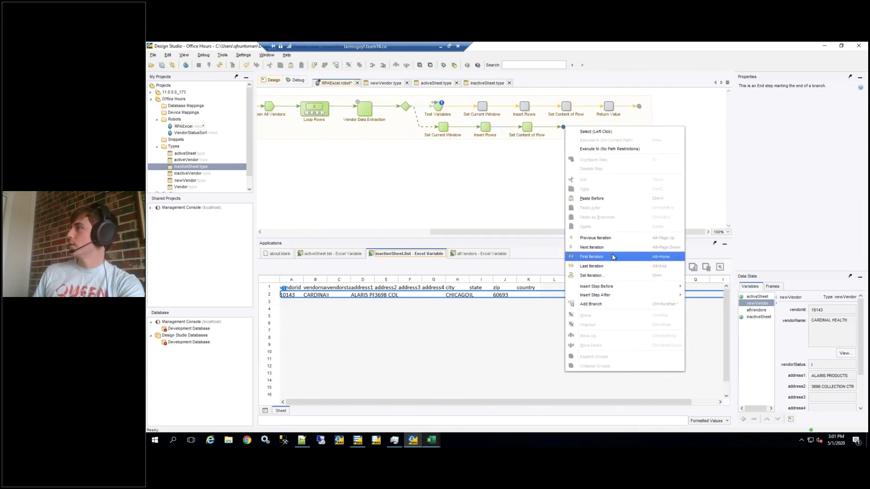
mouse_move(614, 288)
click(707, 289)
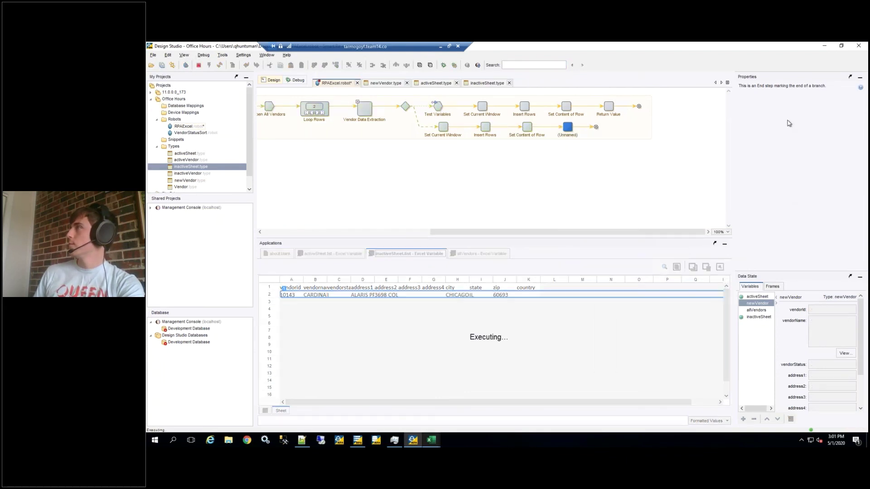
click(792, 101)
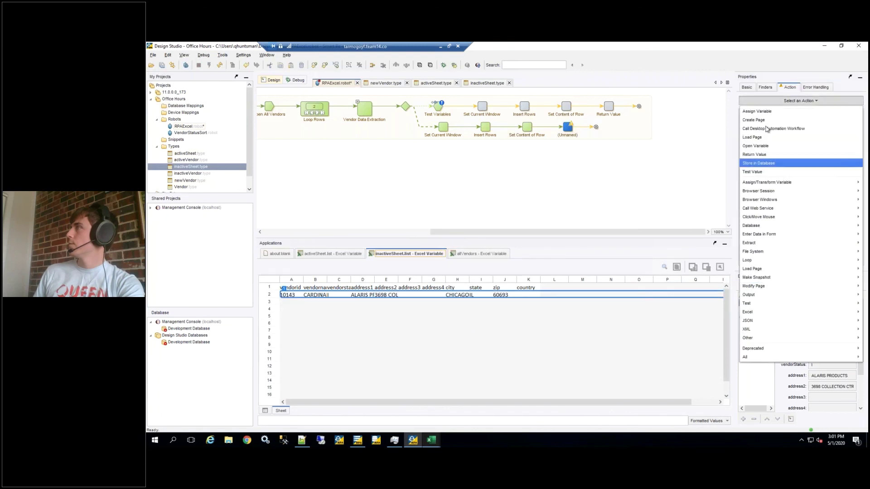
click(650, 178)
click(751, 167)
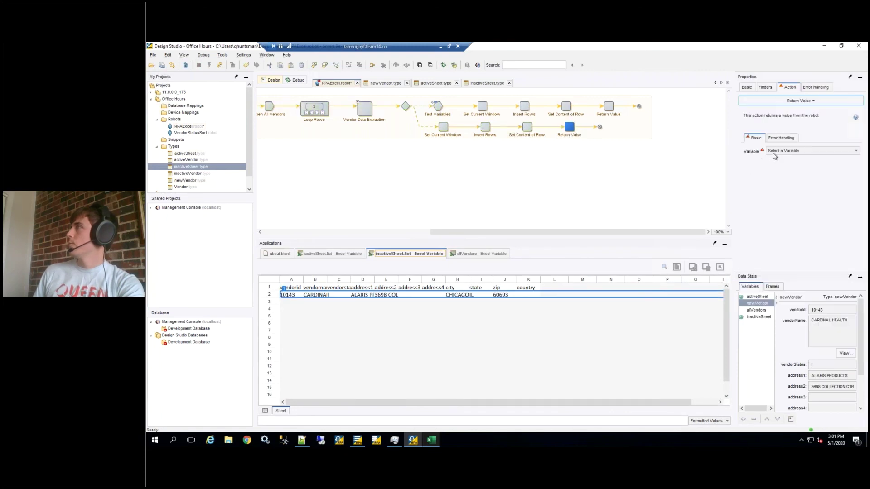
click(778, 150)
click(785, 183)
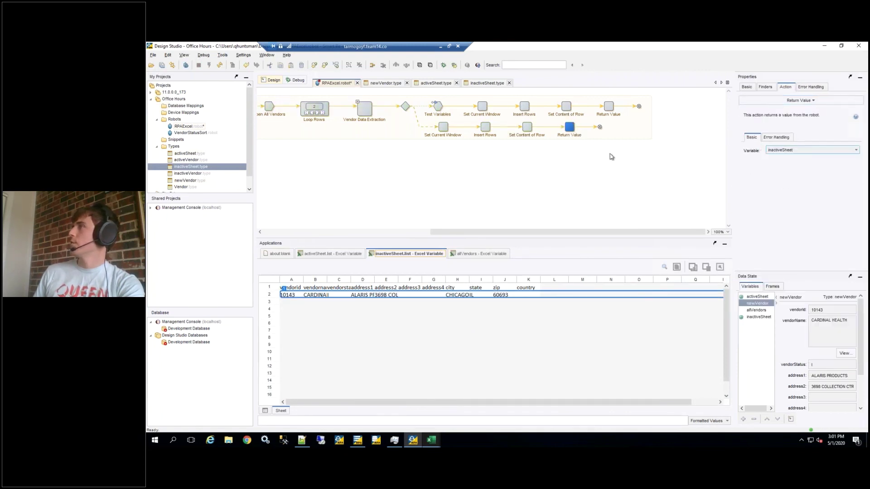
Add a branch to the connection between Open All Vendors and Loop Rows.
scroll(598, 234, left, 4)
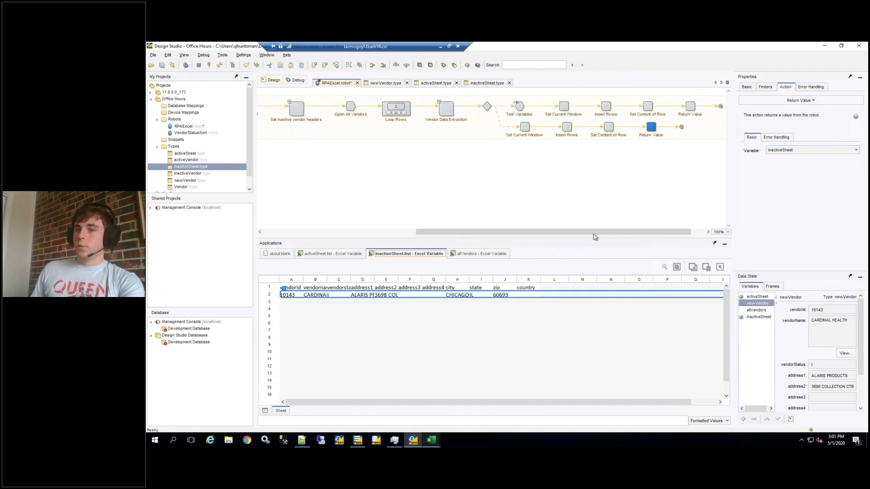
drag(484, 234, 434, 233)
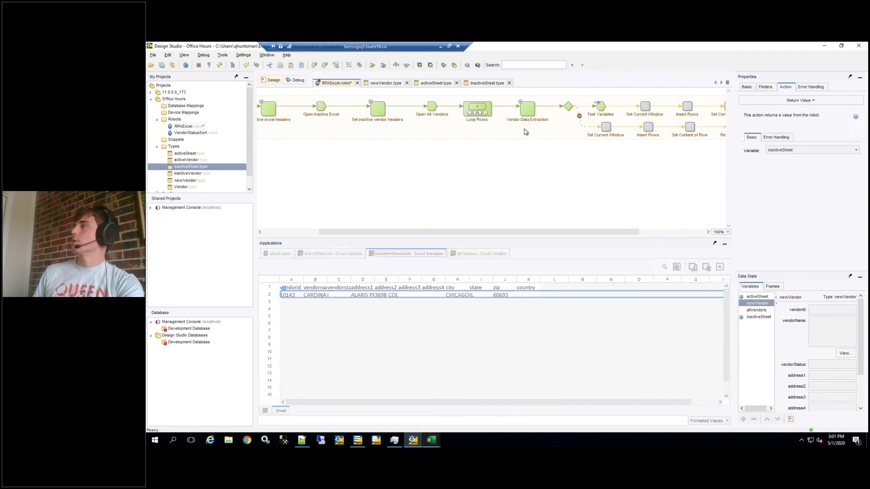
drag(560, 235, 569, 233)
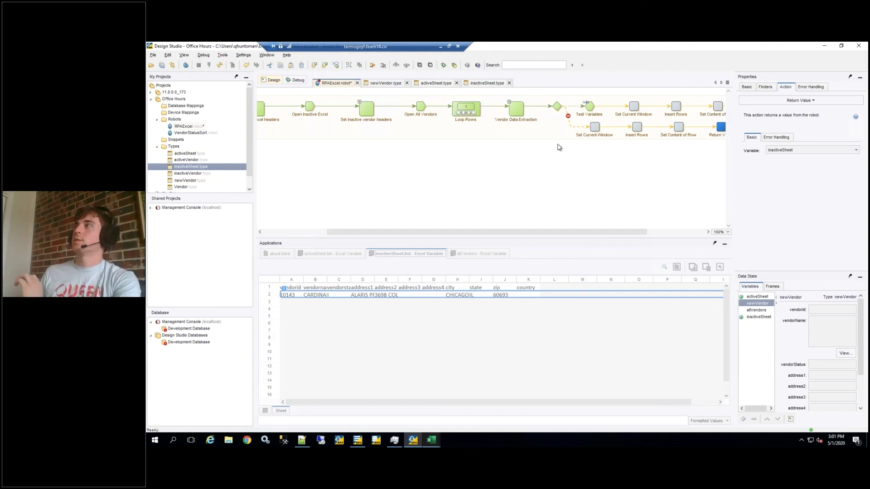
right_click(447, 109)
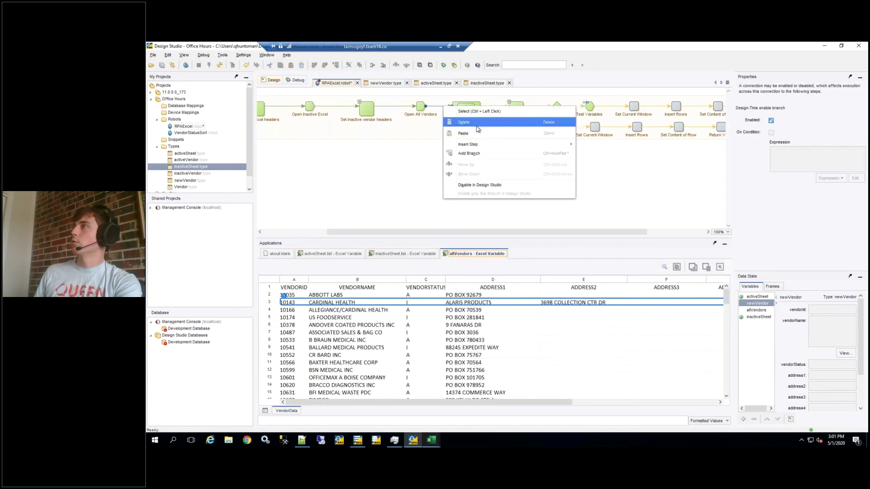
click(478, 155)
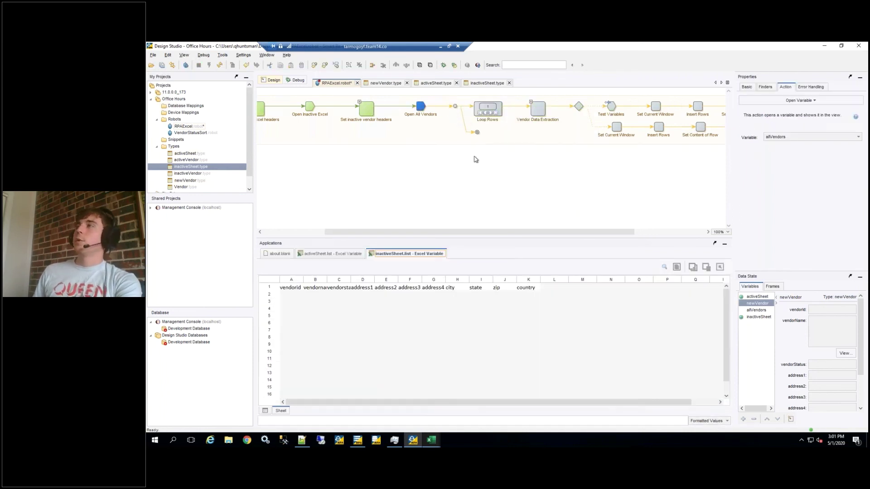
Insert an action step before the end of the new branch and assign it the Write File action.
right_click(477, 133)
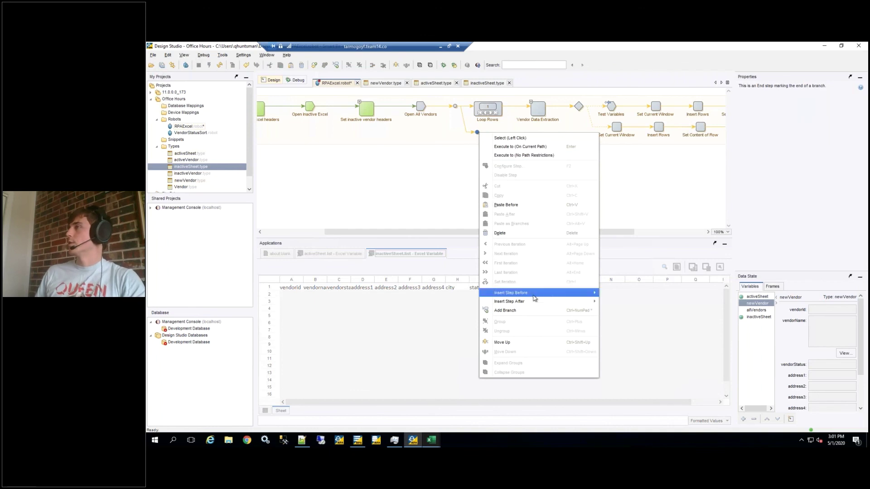
mouse_move(586, 295)
click(624, 294)
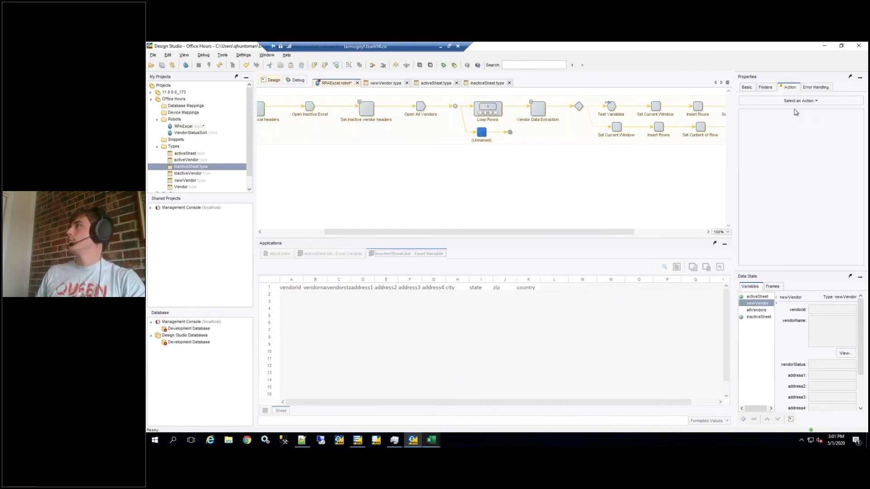
click(796, 103)
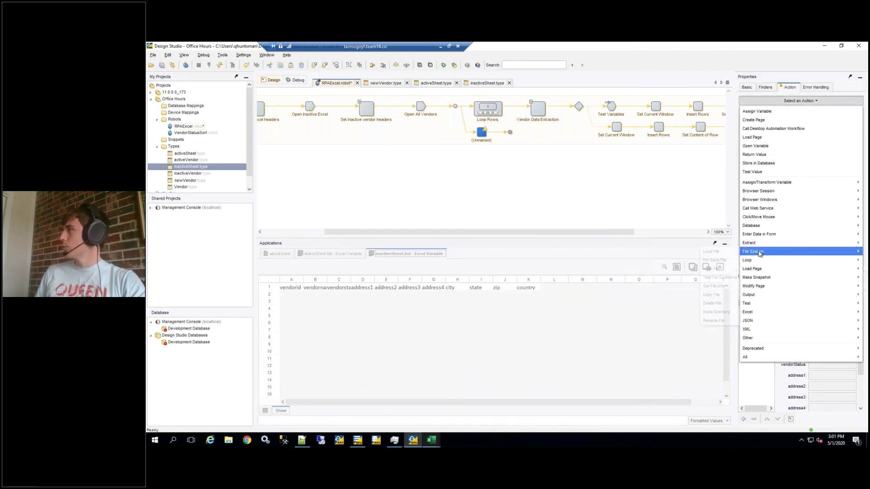
mouse_move(757, 252)
click(715, 269)
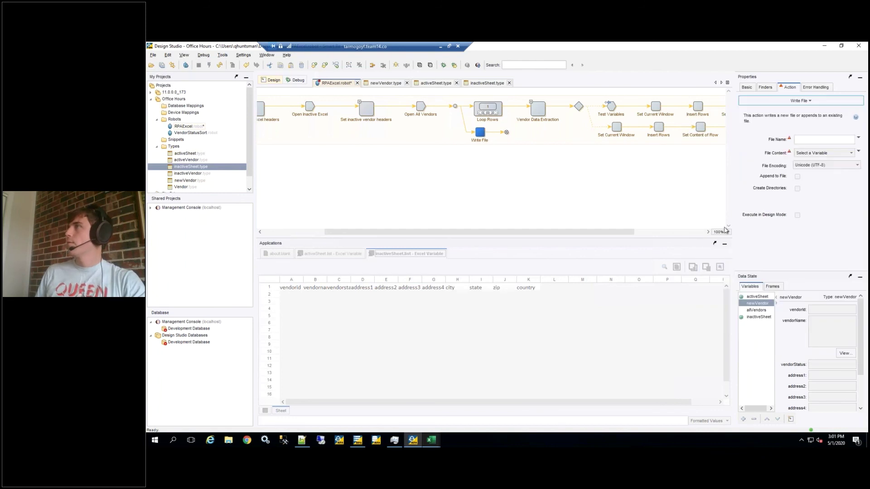
Switch to File Explorer and open the Office Hours folder inside RPA 11 on Local Disk (C:).
click(228, 440)
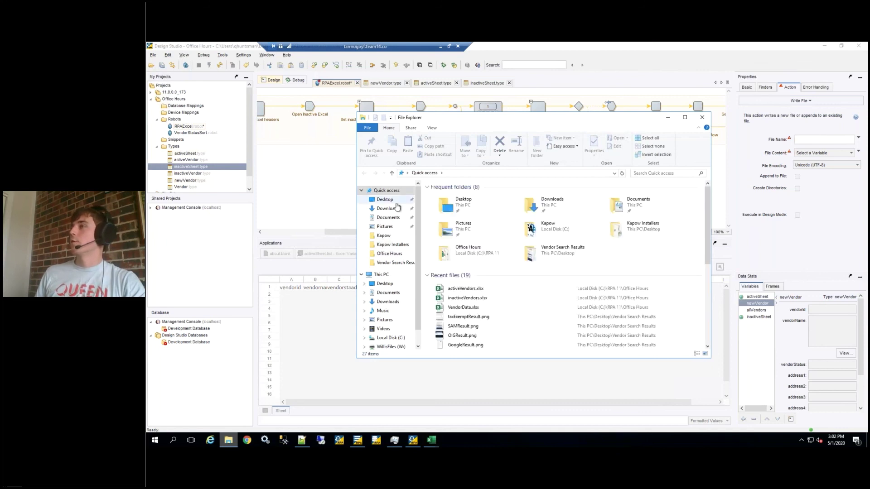
click(389, 337)
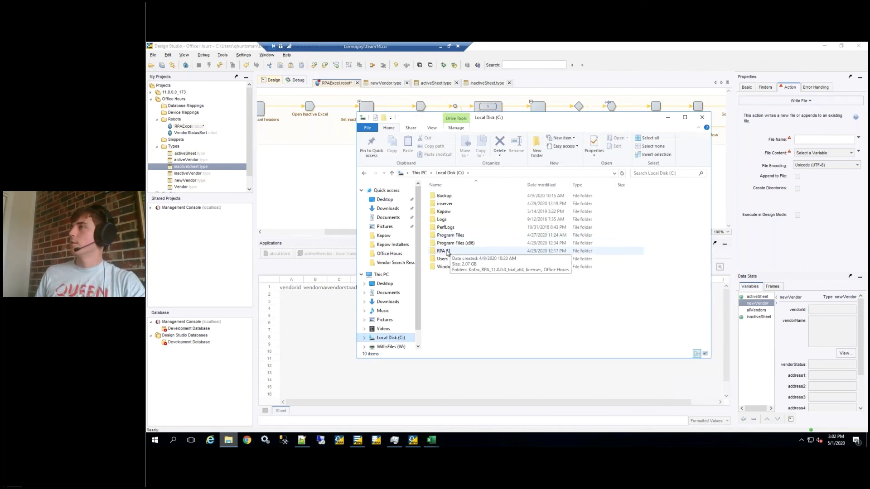
double_click(443, 250)
click(461, 196)
double_click(461, 196)
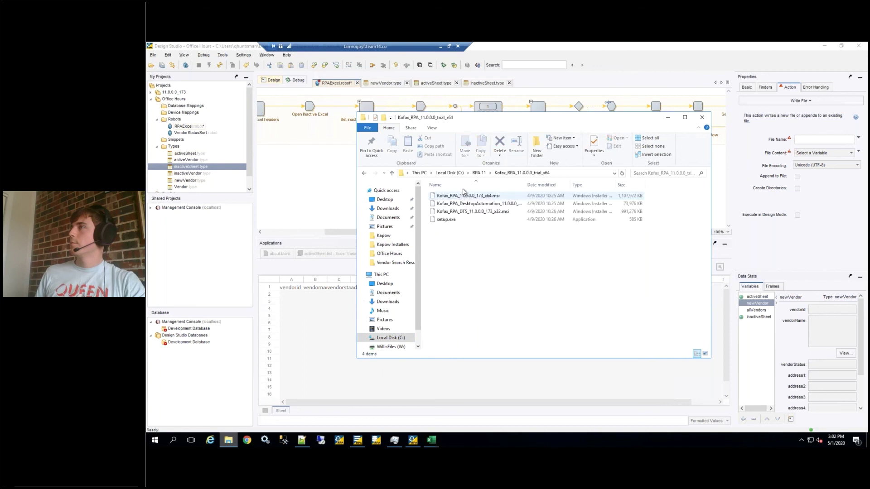
click(479, 172)
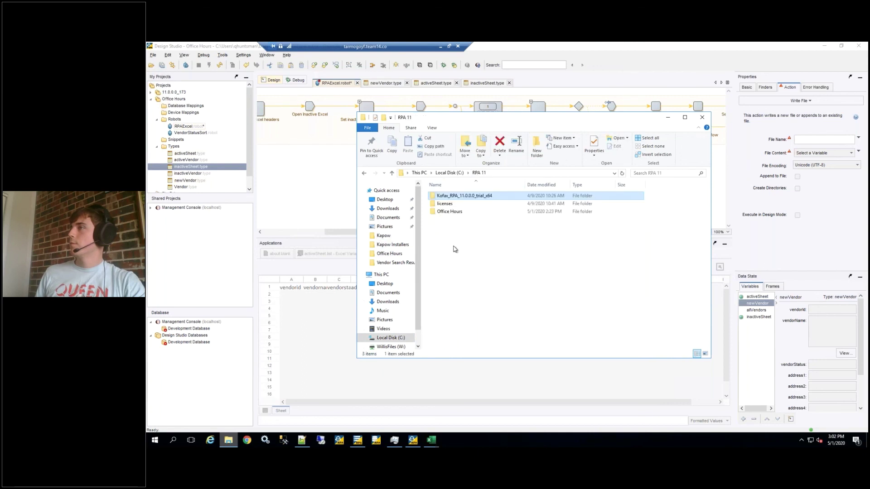
double_click(451, 212)
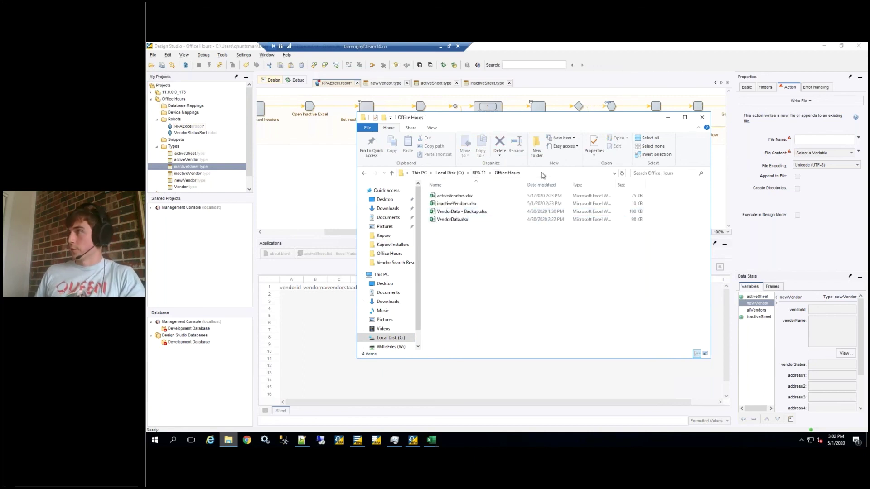
Copy the folder's path into the Write File step and complete the file name as C:\RPA 11\Office Hours\activeVendorList.xlsx.
click(542, 175)
key(ctrl+c)
click(811, 138)
key(ctrl+v)
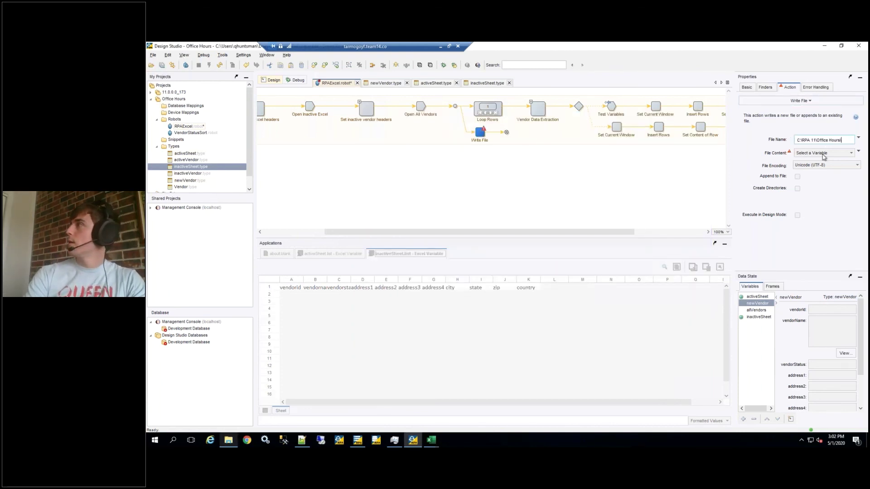
text(\activeVendorList)
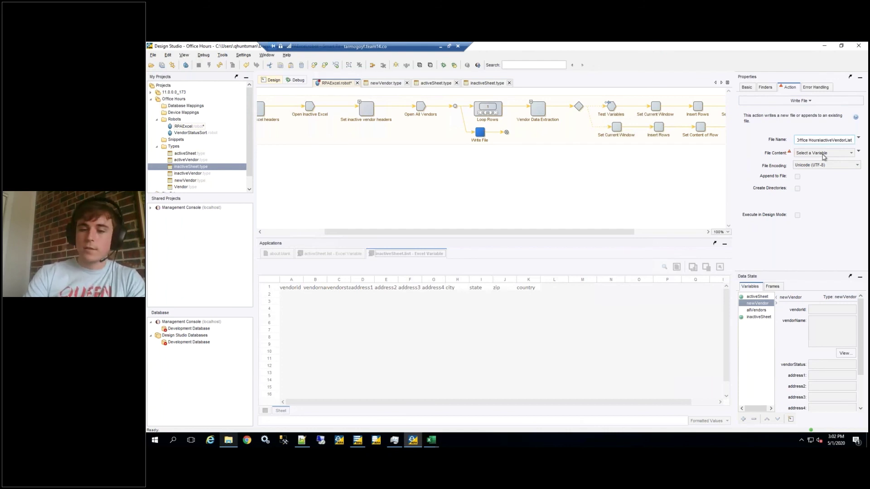
text(.xlsx)
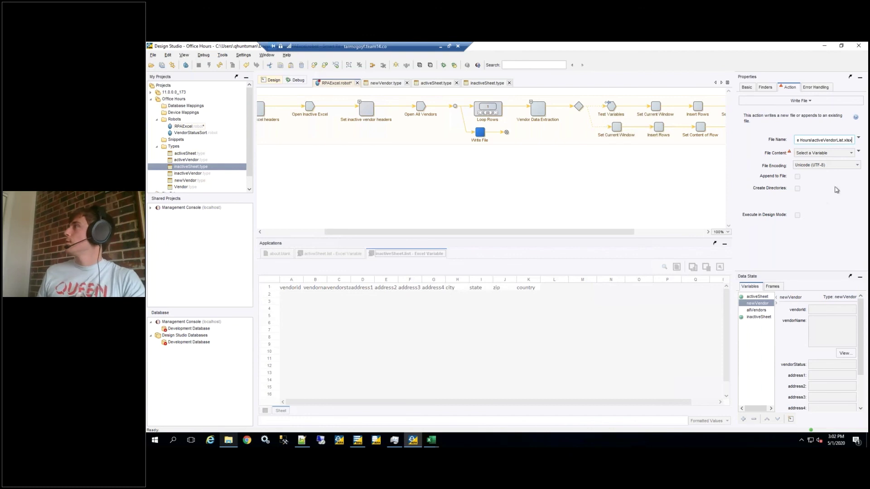
Set the Write File step's content to activeSheet.list and save the robot.
click(826, 153)
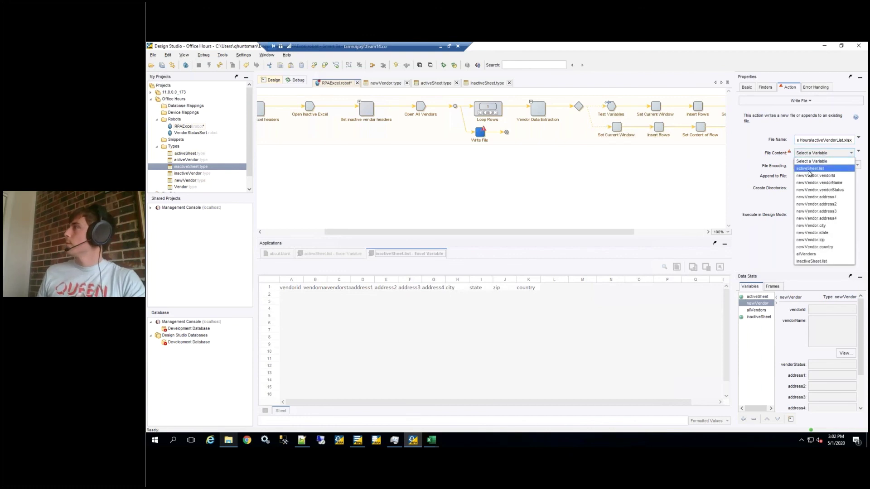
click(810, 169)
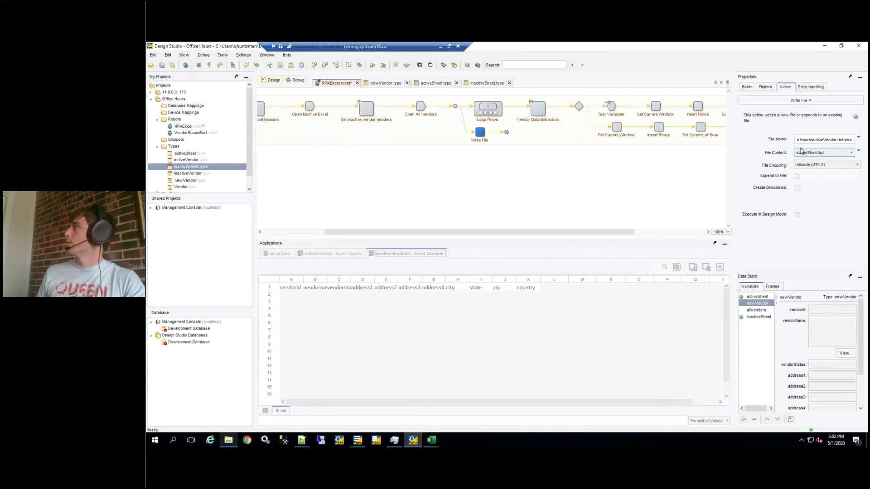
key(ctrl+s)
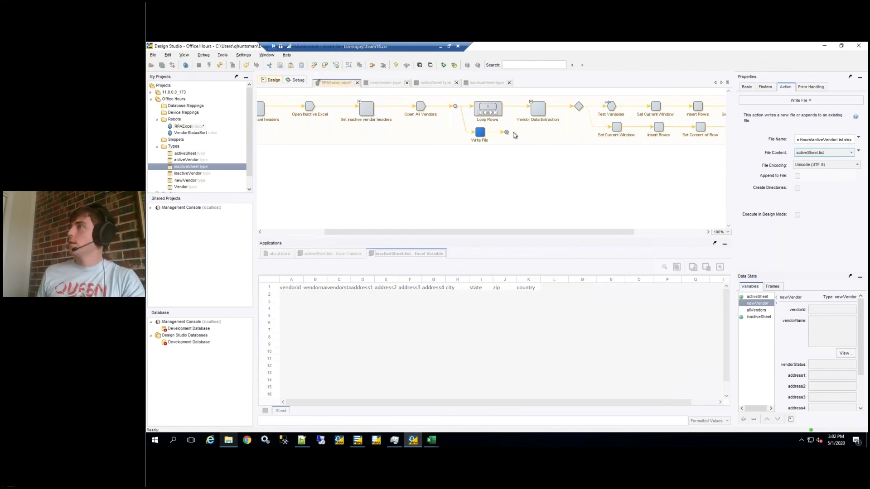
Copy the Write File step and paste the duplicate before the end of the same branch.
right_click(482, 133)
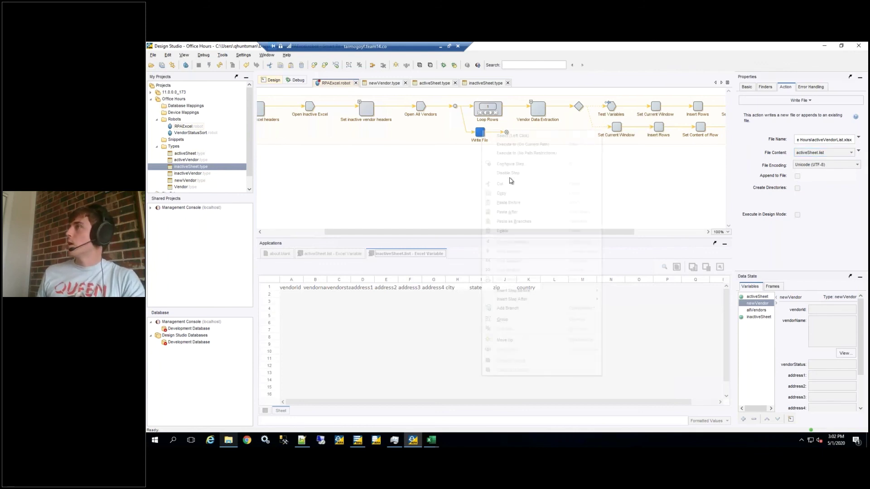
click(505, 194)
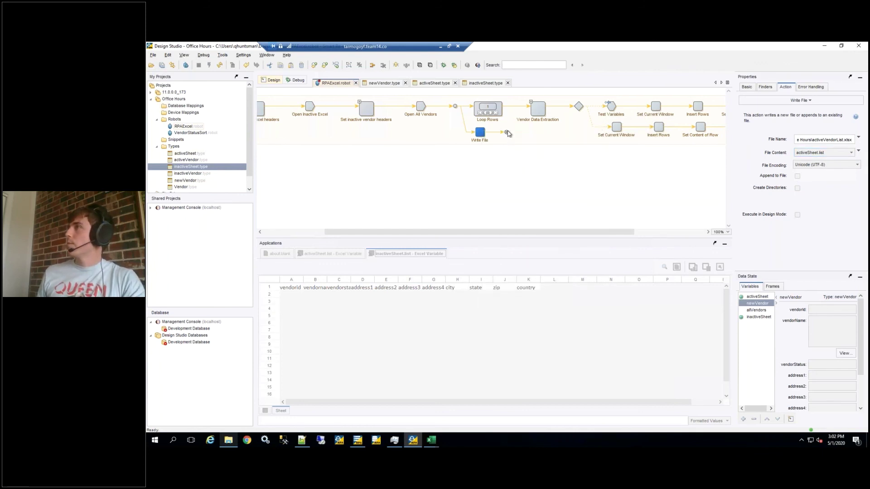
right_click(507, 132)
click(535, 203)
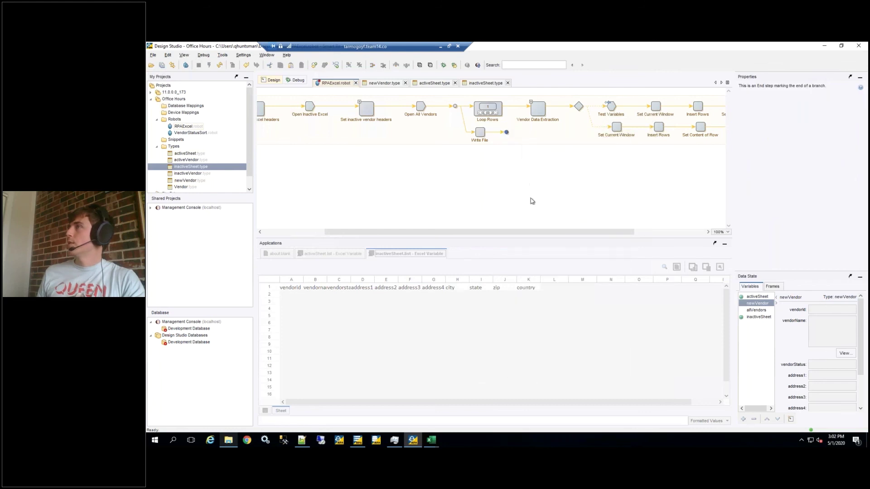
Configure the pasted Write File step with file name C:\RPA 11\Office Hours\inactiveVendorList.xlsx and content inactiveSheet.list.
click(508, 135)
right_click(508, 134)
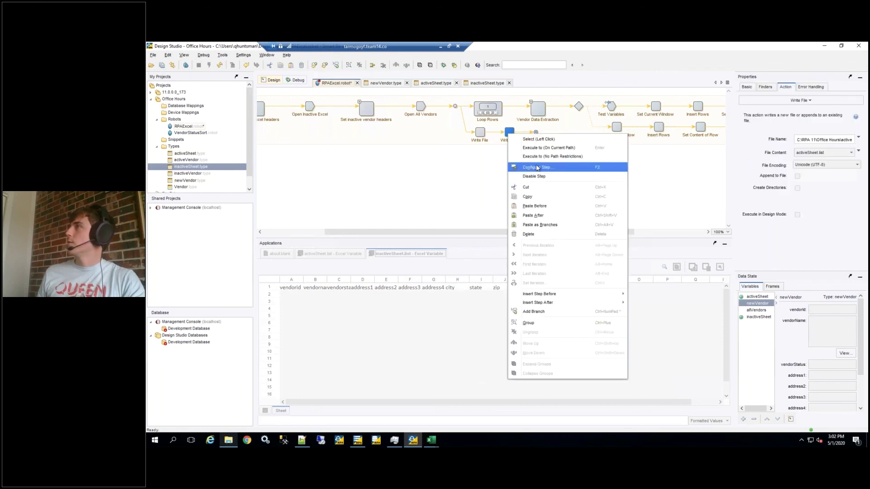
click(539, 166)
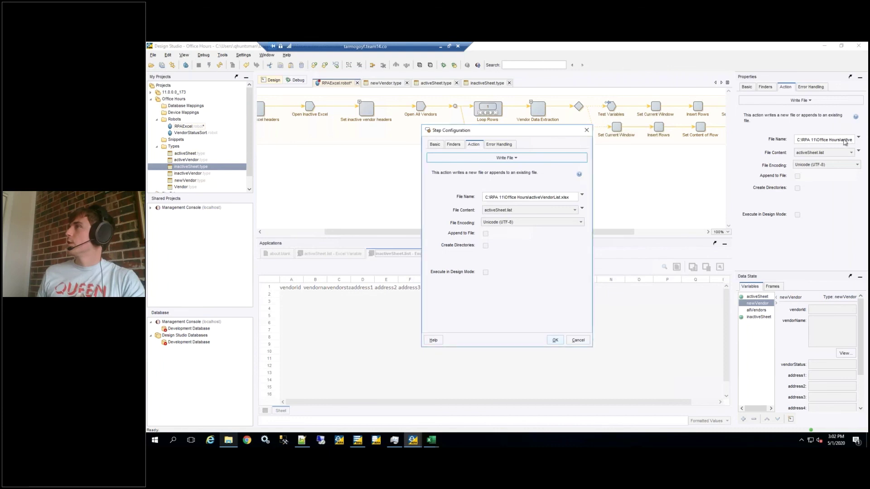
click(552, 196)
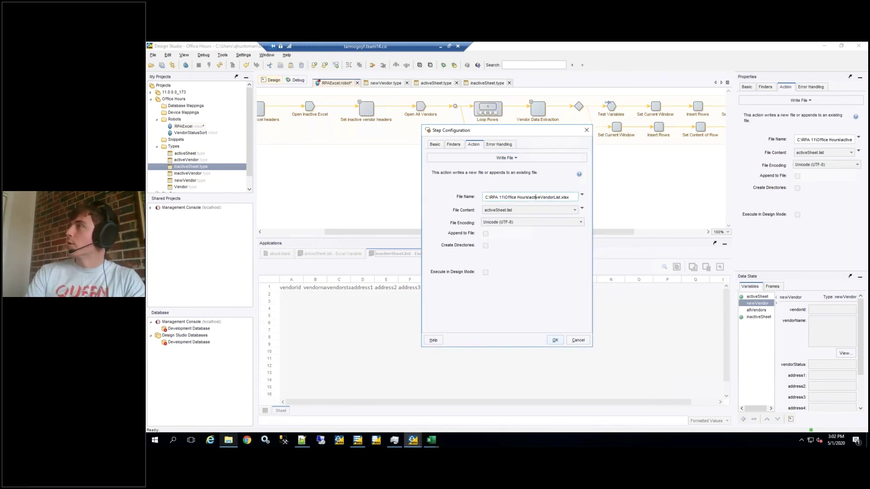
click(531, 197)
text(in)
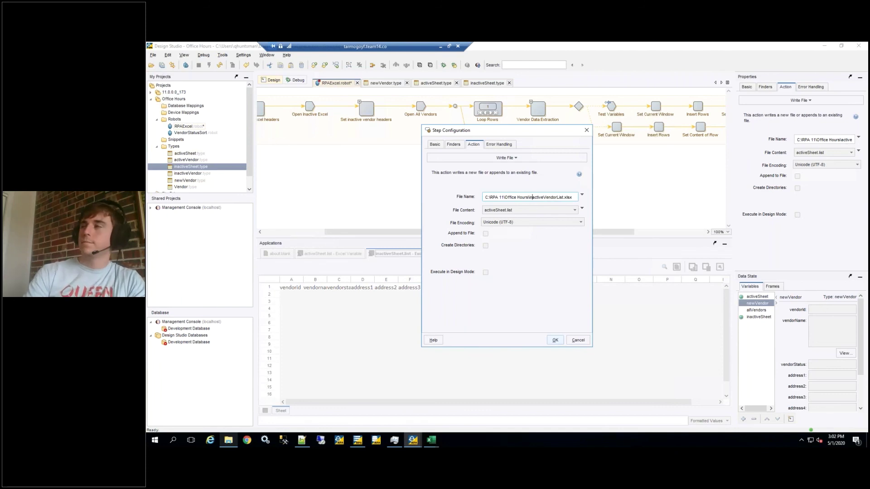
click(501, 212)
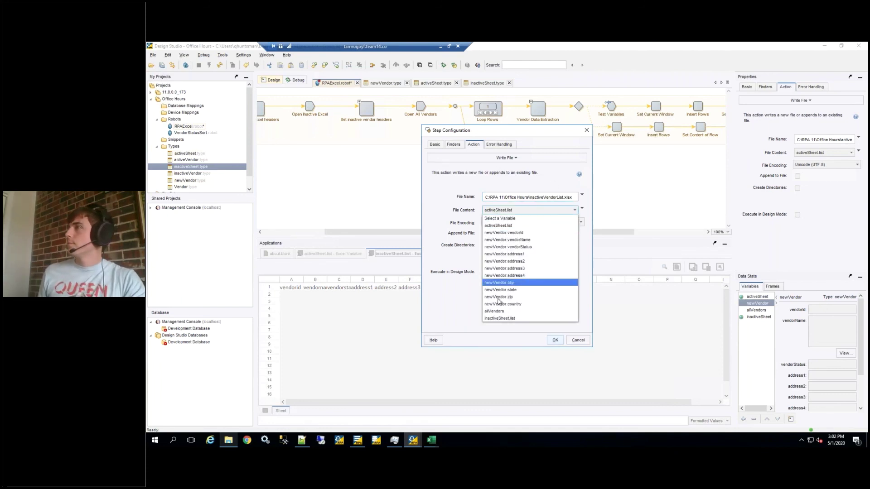
click(499, 319)
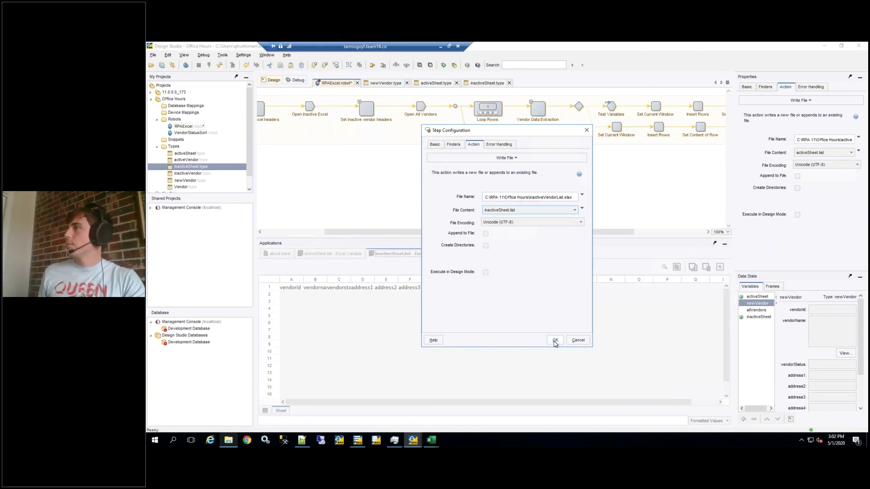
click(555, 340)
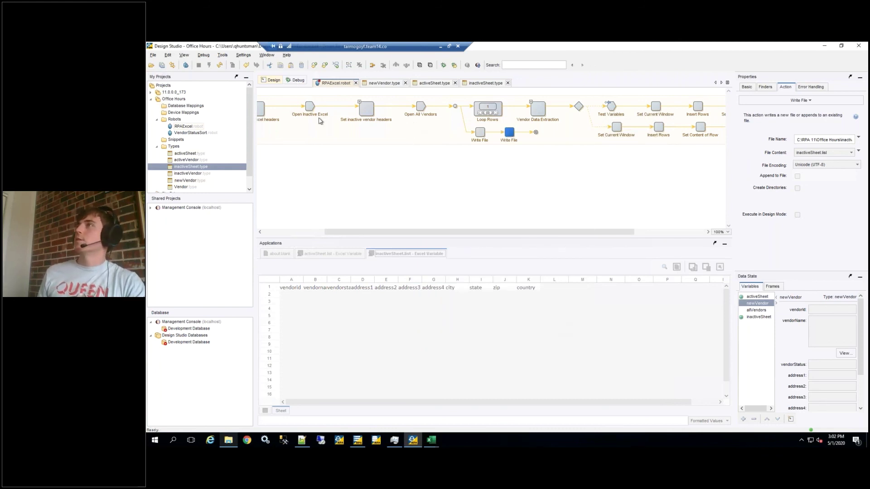
Run the RPAExcel robot in debug mode, allowing the ongoing execution to be stopped.
key(ctrl+d)
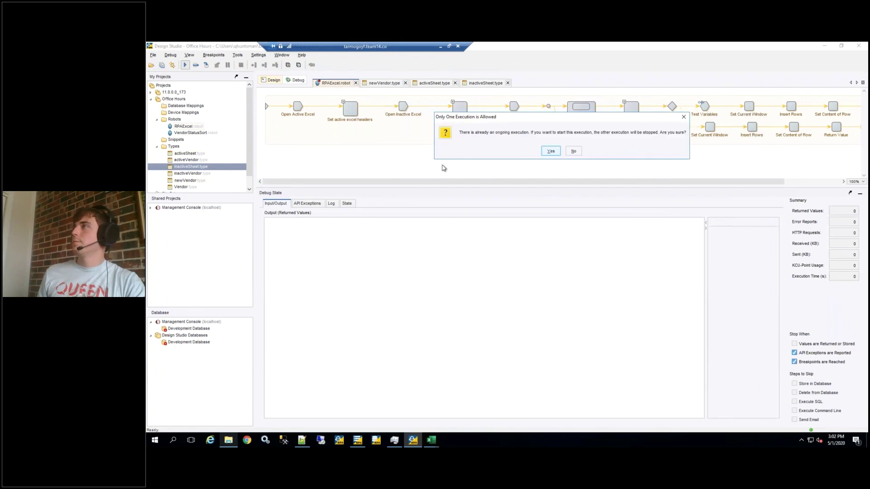
click(550, 151)
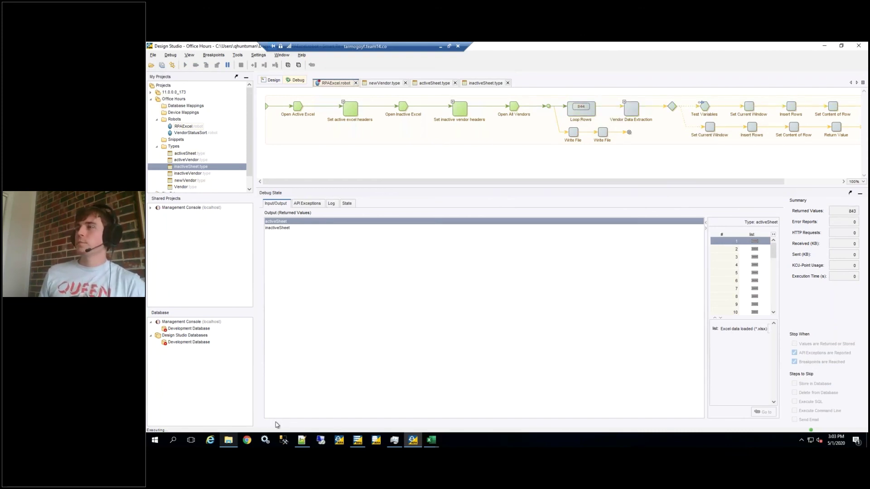
Open inactiveVendorList.xlsx from the Office Hours folder and check its vendor status column in Excel.
click(229, 442)
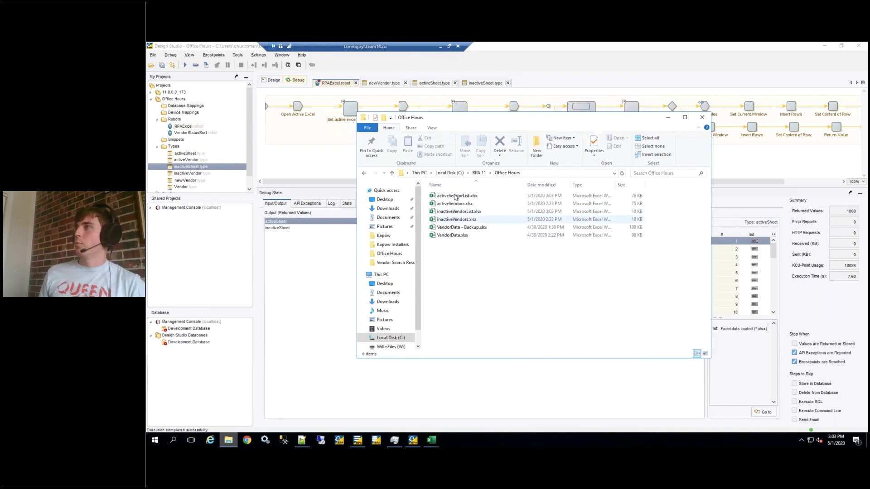
click(473, 197)
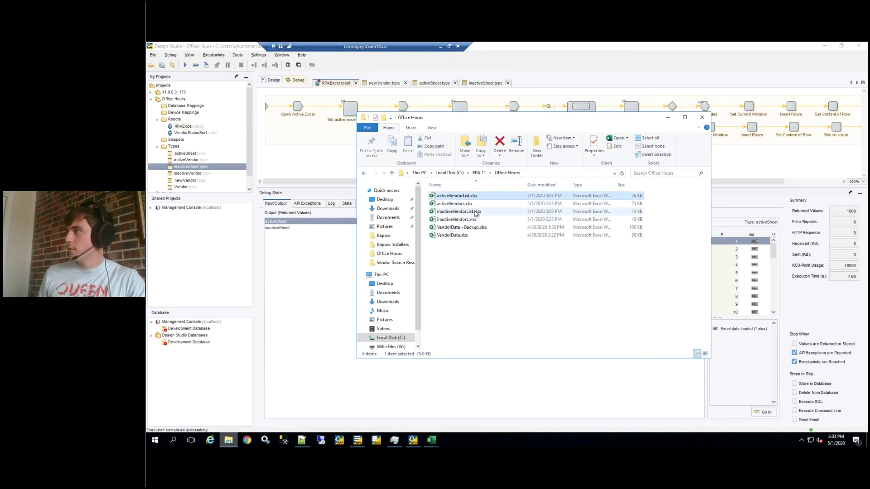
click(476, 212)
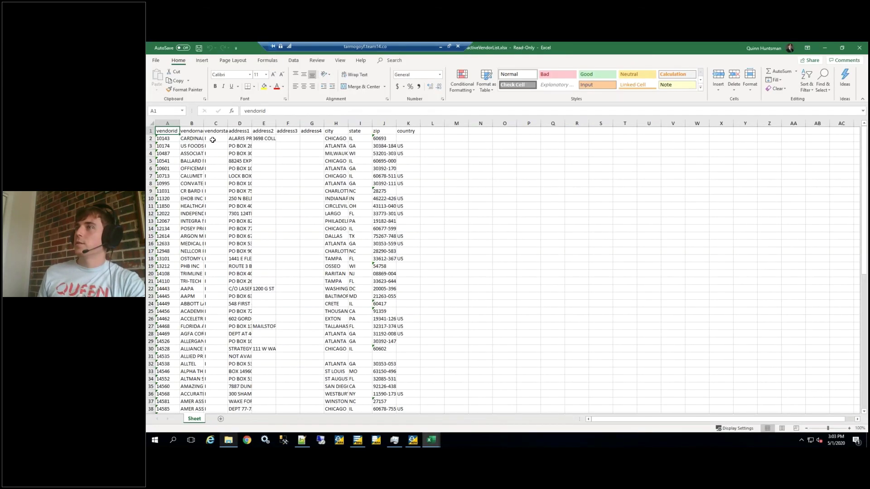
click(212, 140)
Open activeVendorList.xlsx from the Office Hours folder to check its vendor statuses in Excel.
click(228, 440)
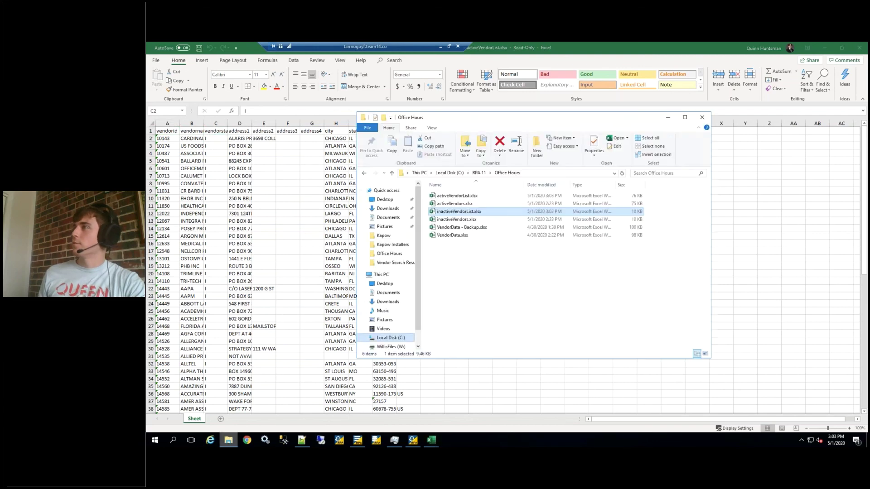
click(457, 196)
double_click(465, 197)
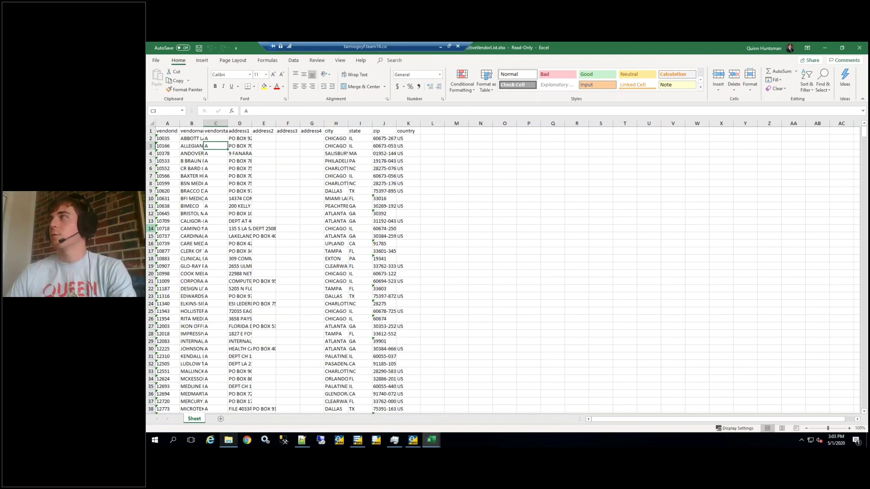
Return to Design Studio and widen the details pane beside the returned activeSheet values.
click(413, 440)
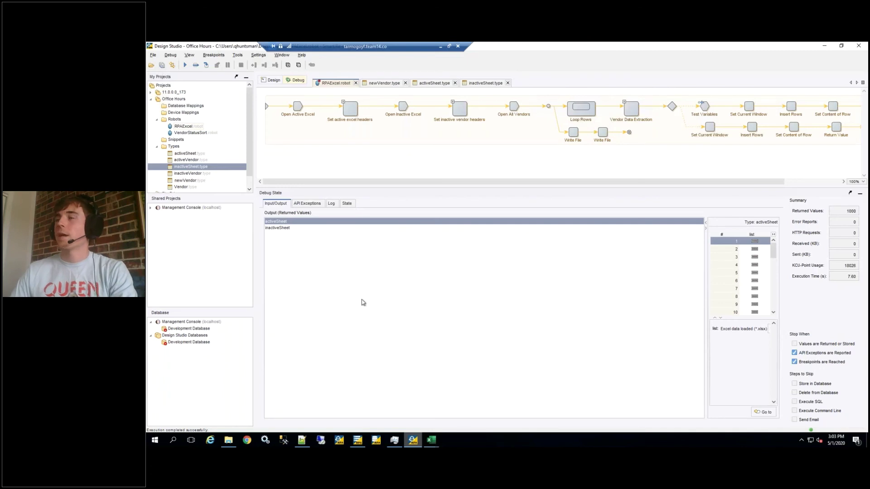
click(708, 297)
drag(706, 294, 633, 293)
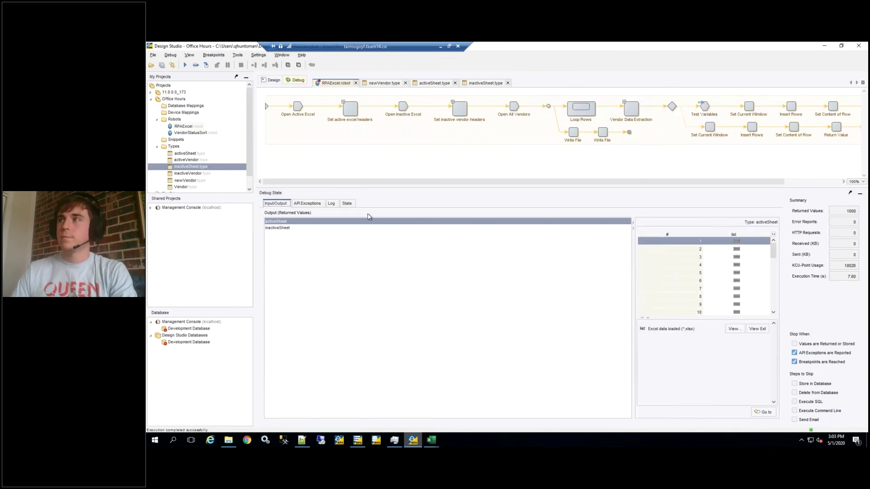